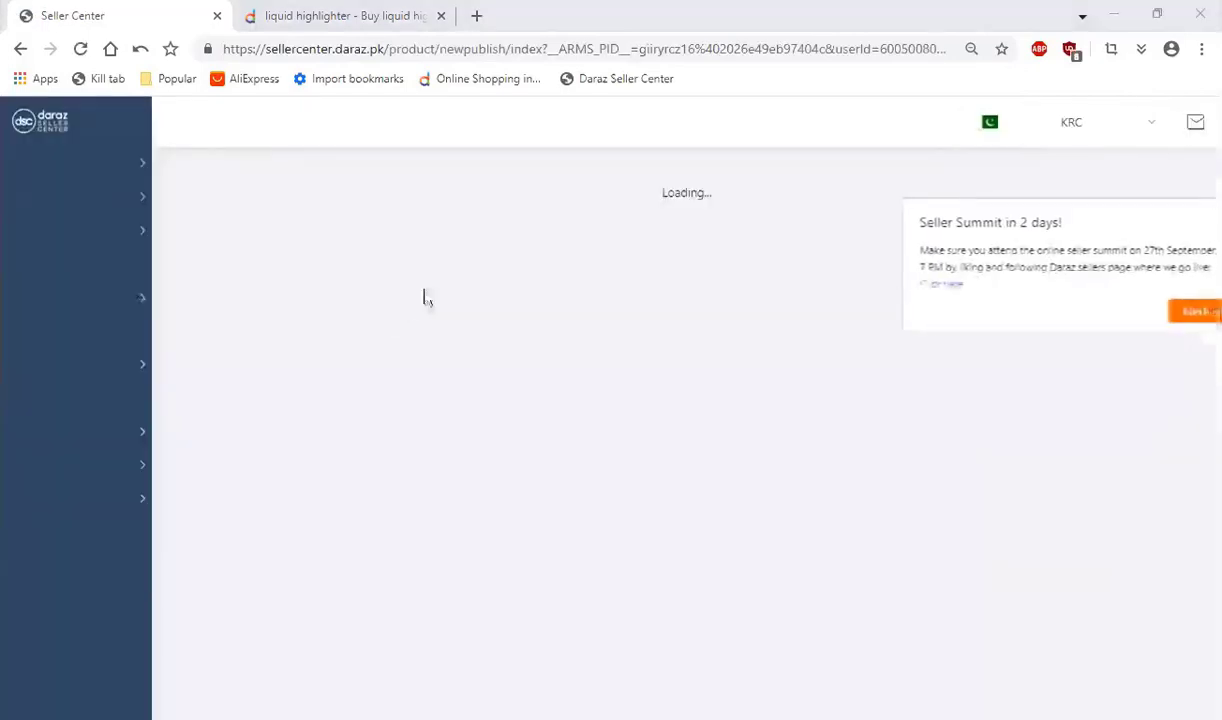
Step: Dismiss the Seller Summit announcement on the new product page
click(1099, 174)
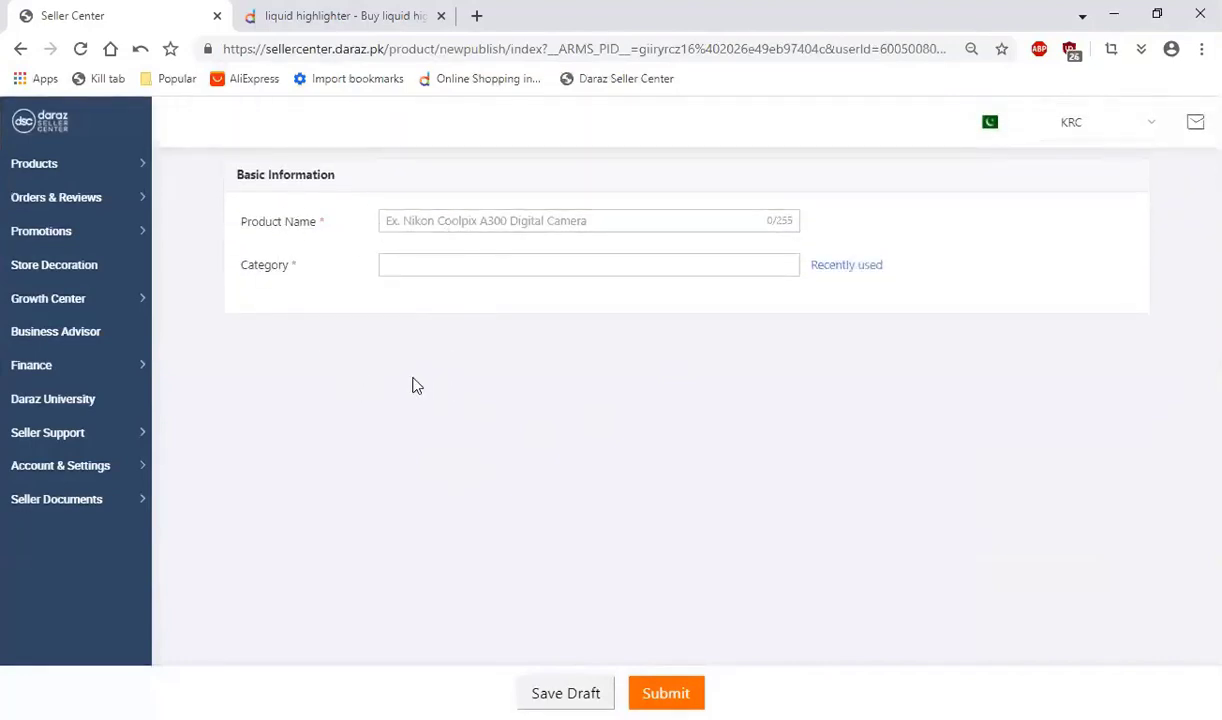
scroll(430, 380, down, 2)
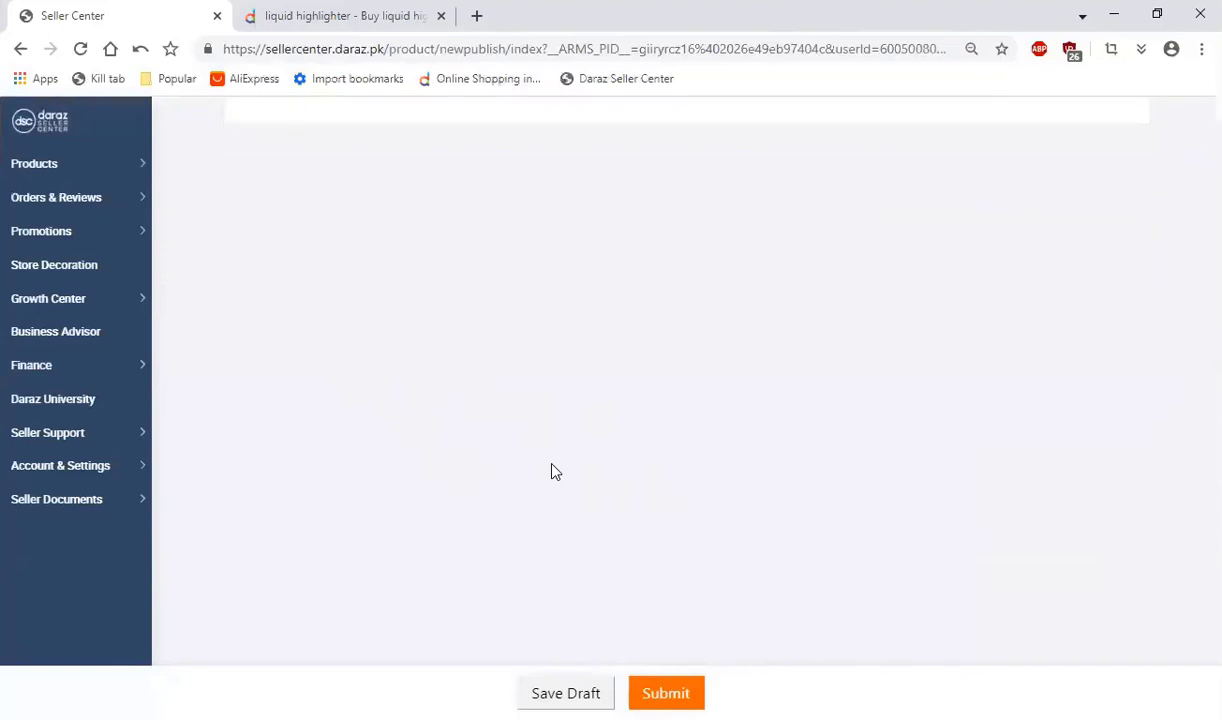
scroll(556, 471, up, 2)
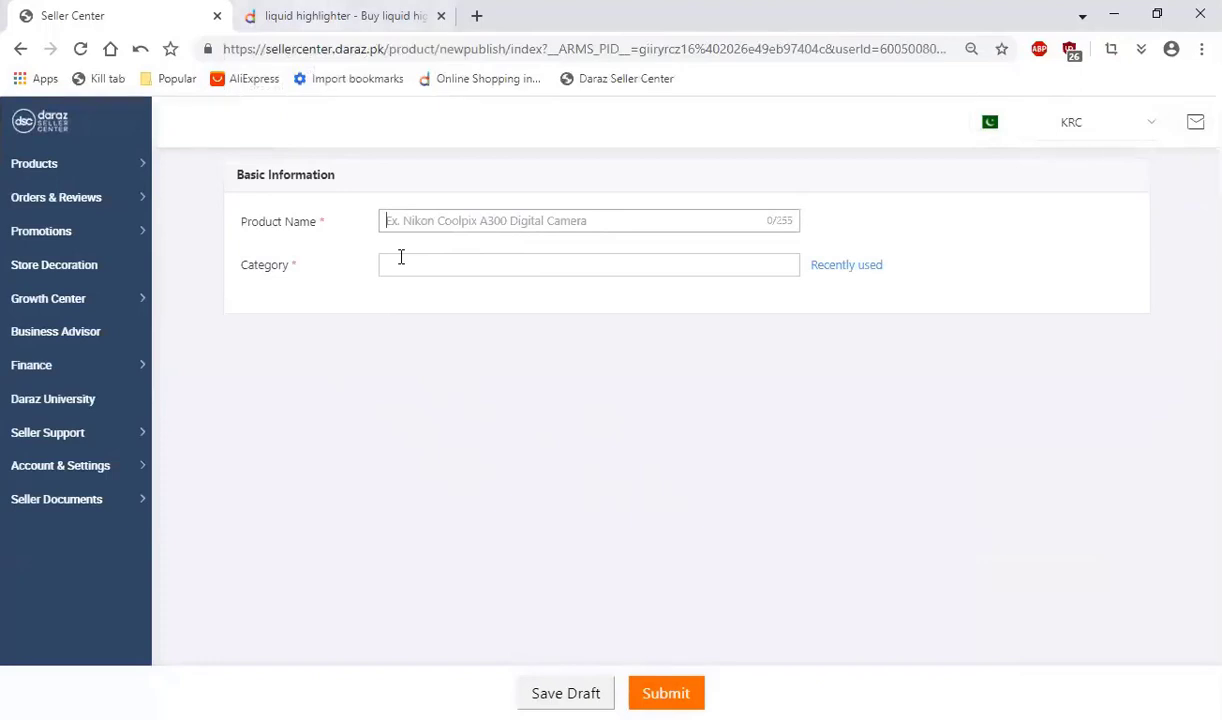
Step: Switch to the Daraz marketplace and search for "lip tint" in place of the previous search term
click(380, 12)
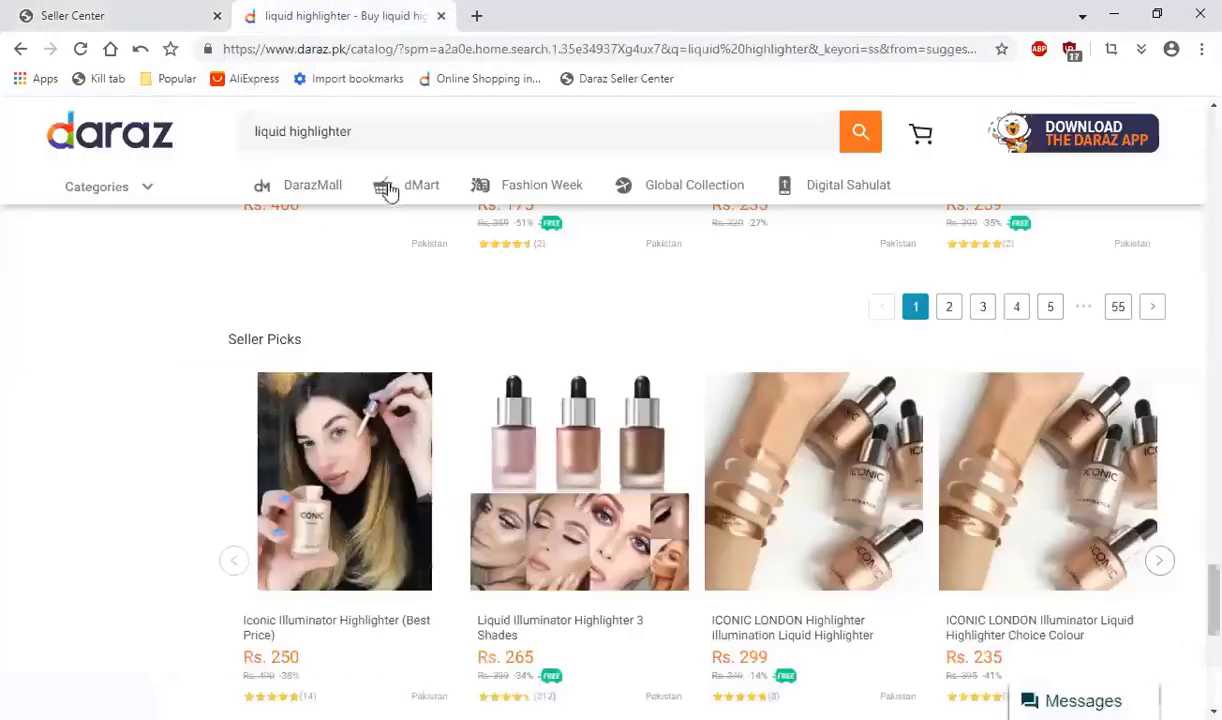
triple_click(345, 125)
key(BackSpace)
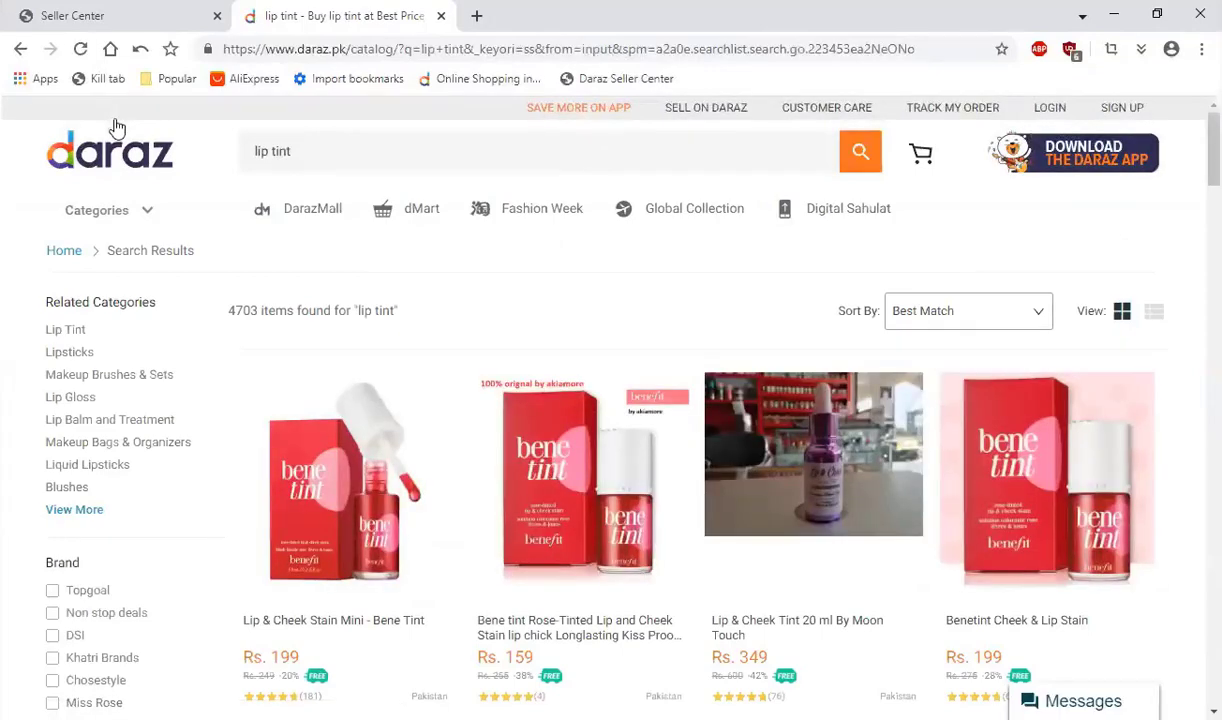
Step: Open the Benetint Cheek & Lip Stain listing from the first row of results in a new tab
scroll(308, 499, down, 2)
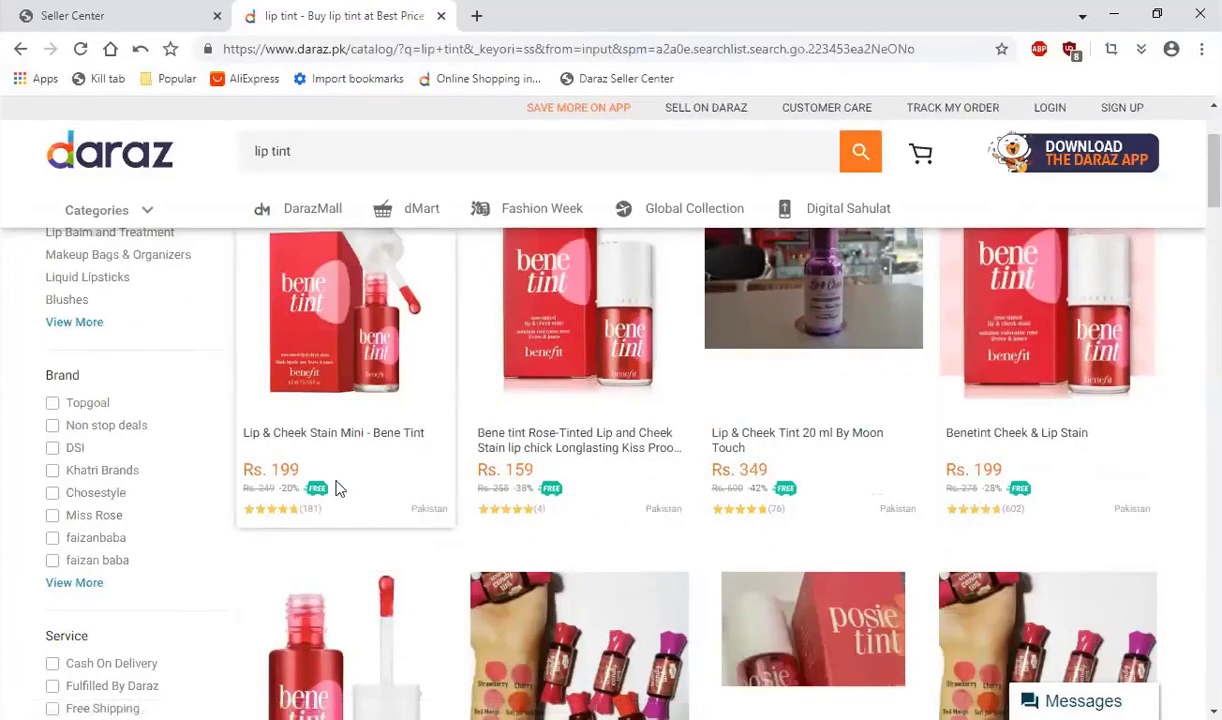
scroll(409, 469, down, 3)
scroll(925, 514, up, 4)
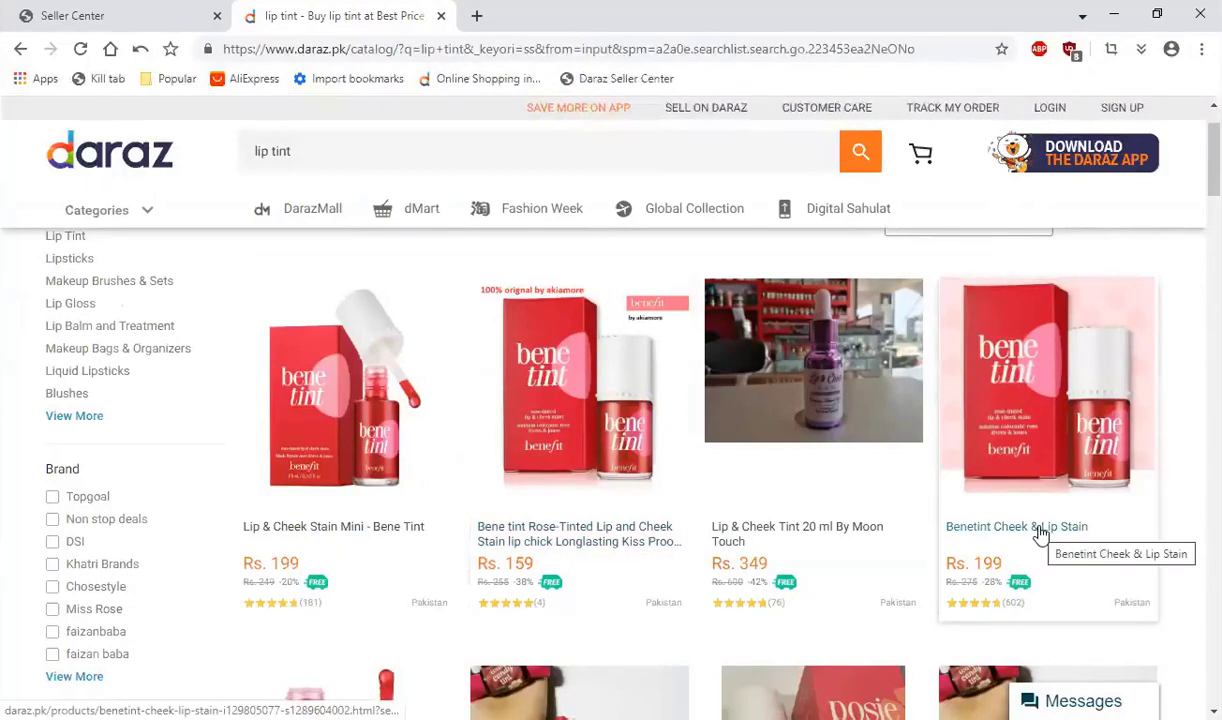
right_click(942, 516)
click(972, 262)
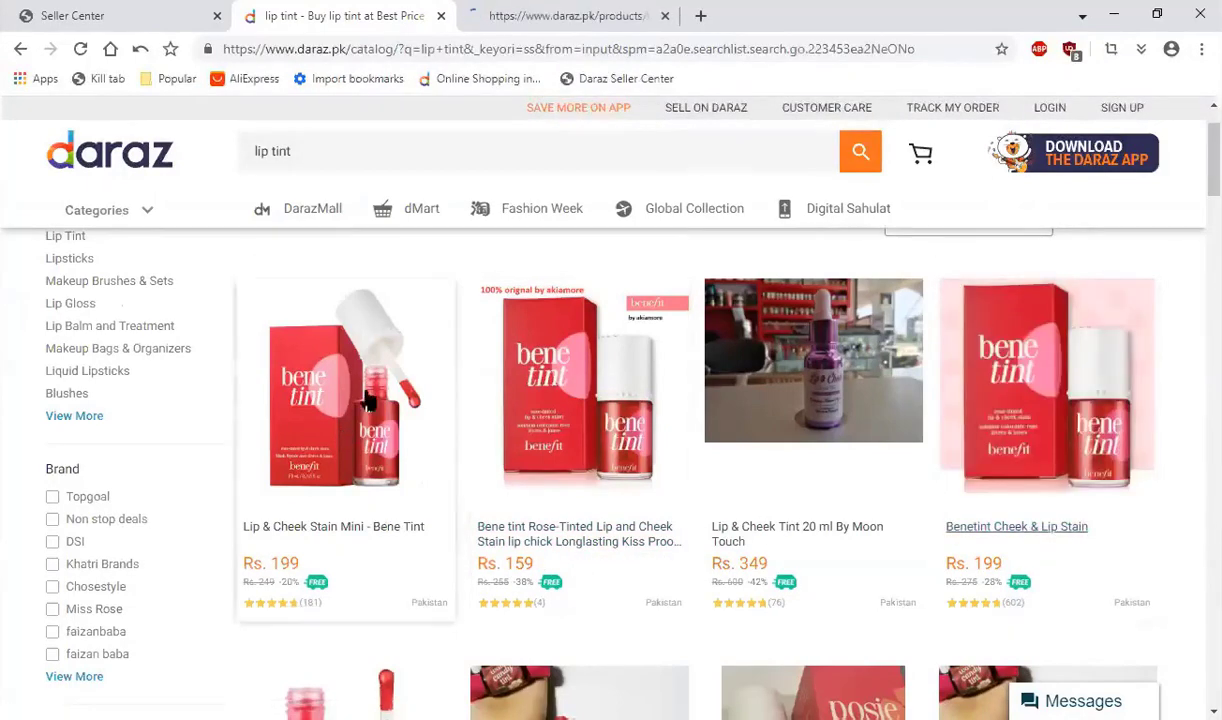
Step: Look through the whole first page of lip tint results, comparing product titles, images, prices and ratings
scroll(467, 456, down, 1)
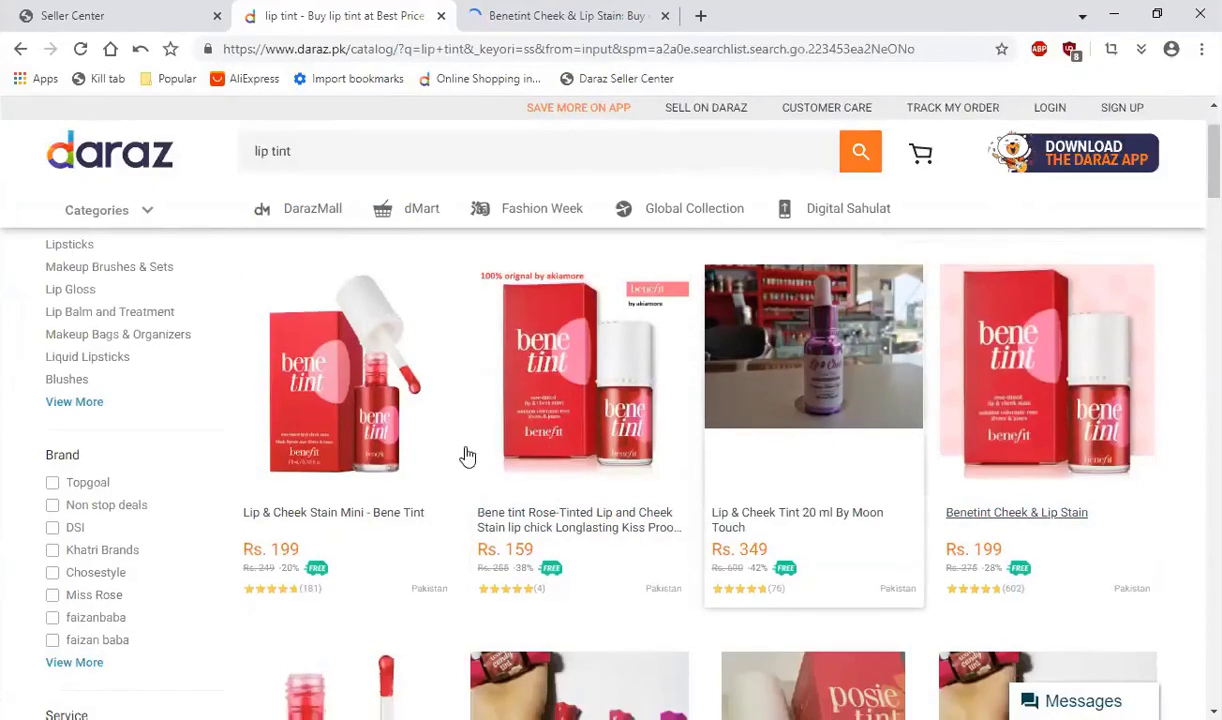
scroll(431, 428, down, 6)
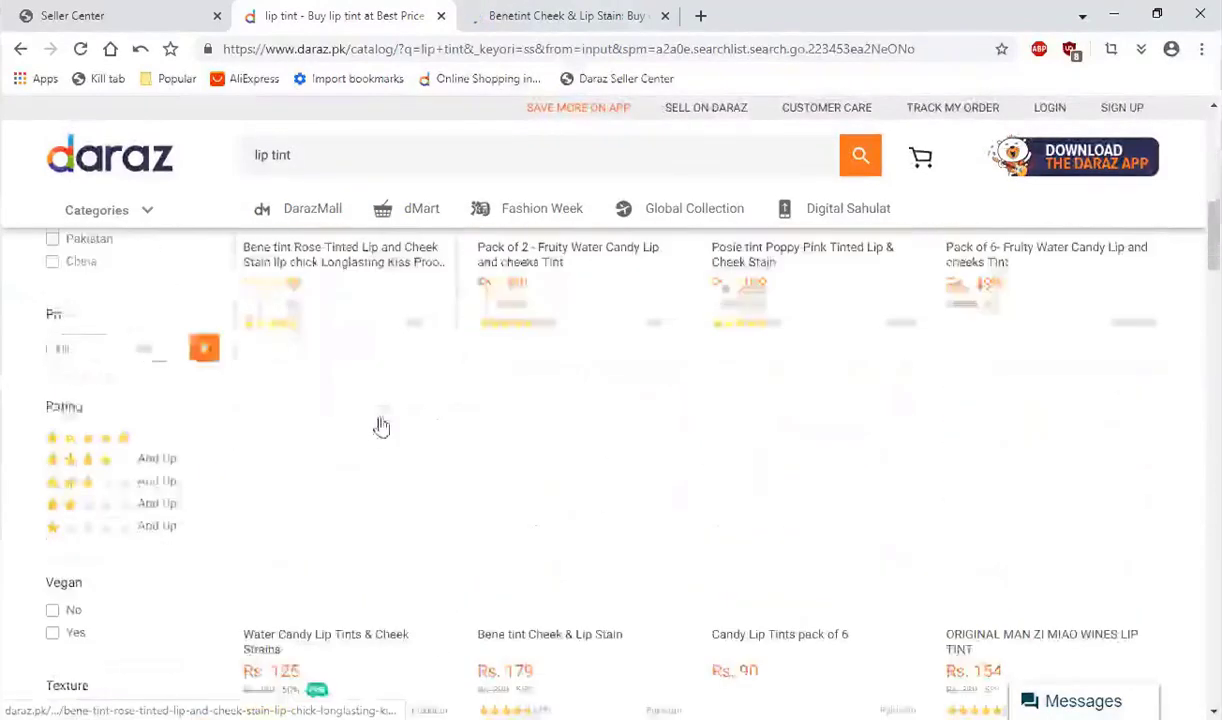
scroll(390, 430, down, 5)
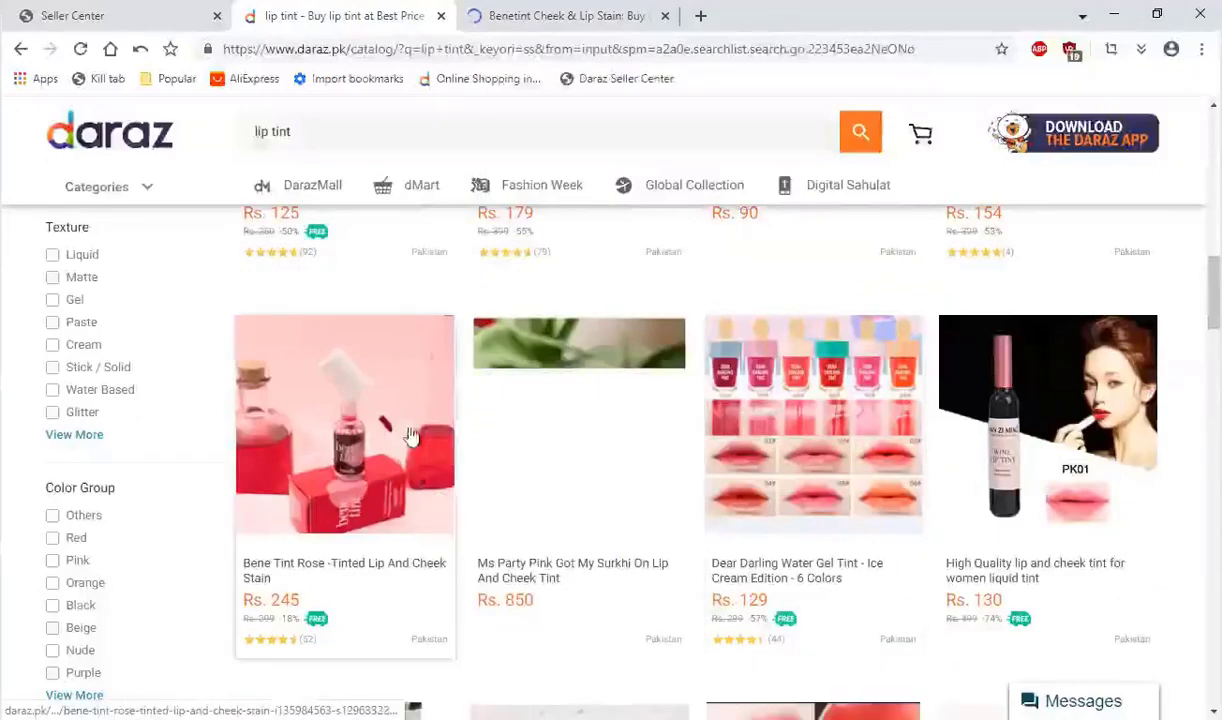
scroll(524, 465, up, 3)
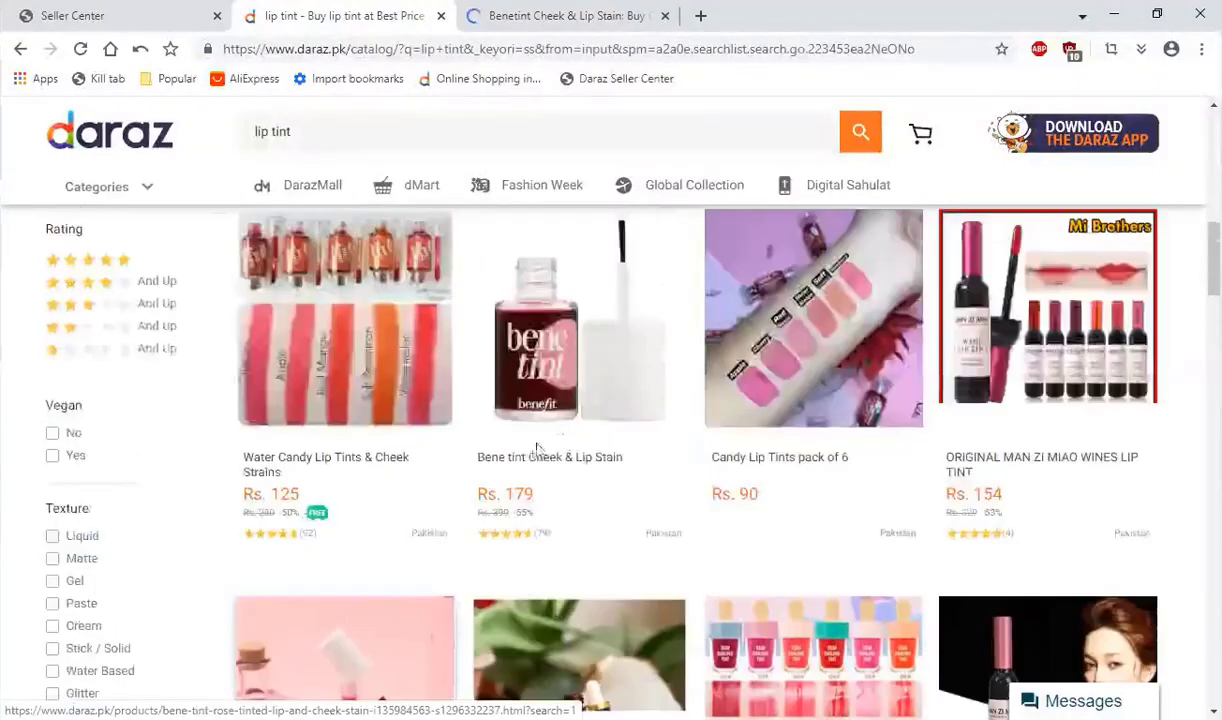
scroll(537, 447, down, 5)
scroll(592, 537, up, 5)
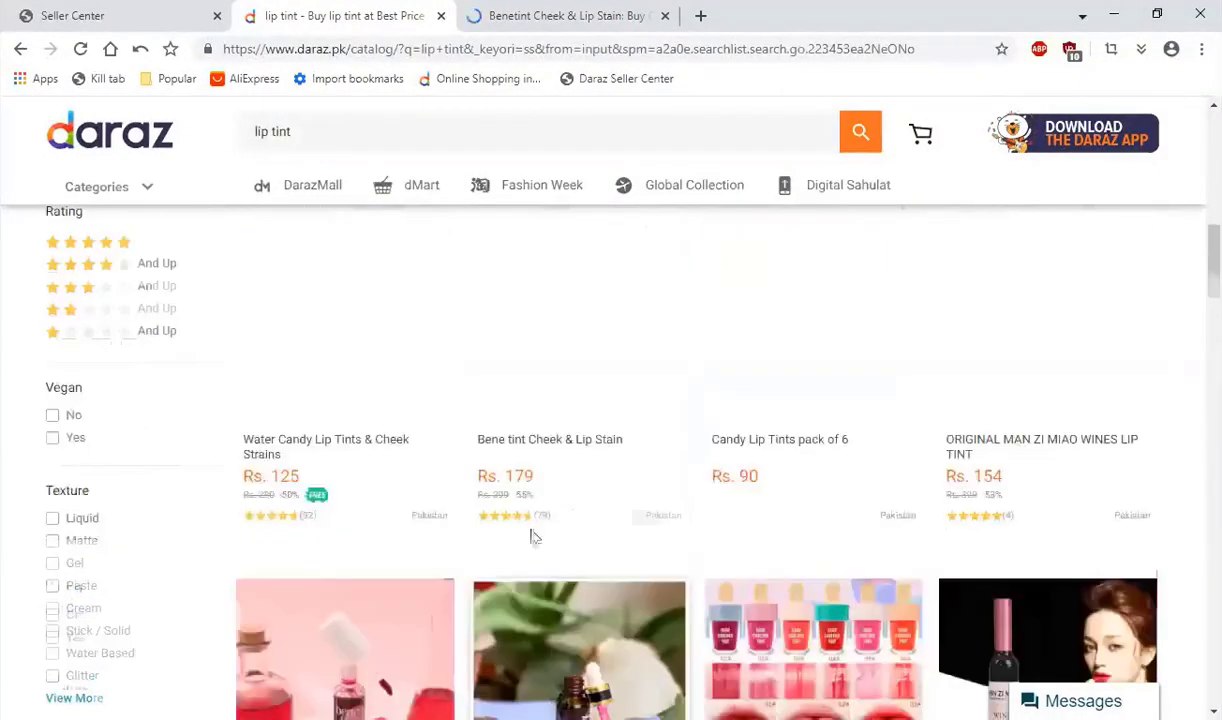
scroll(556, 537, down, 2)
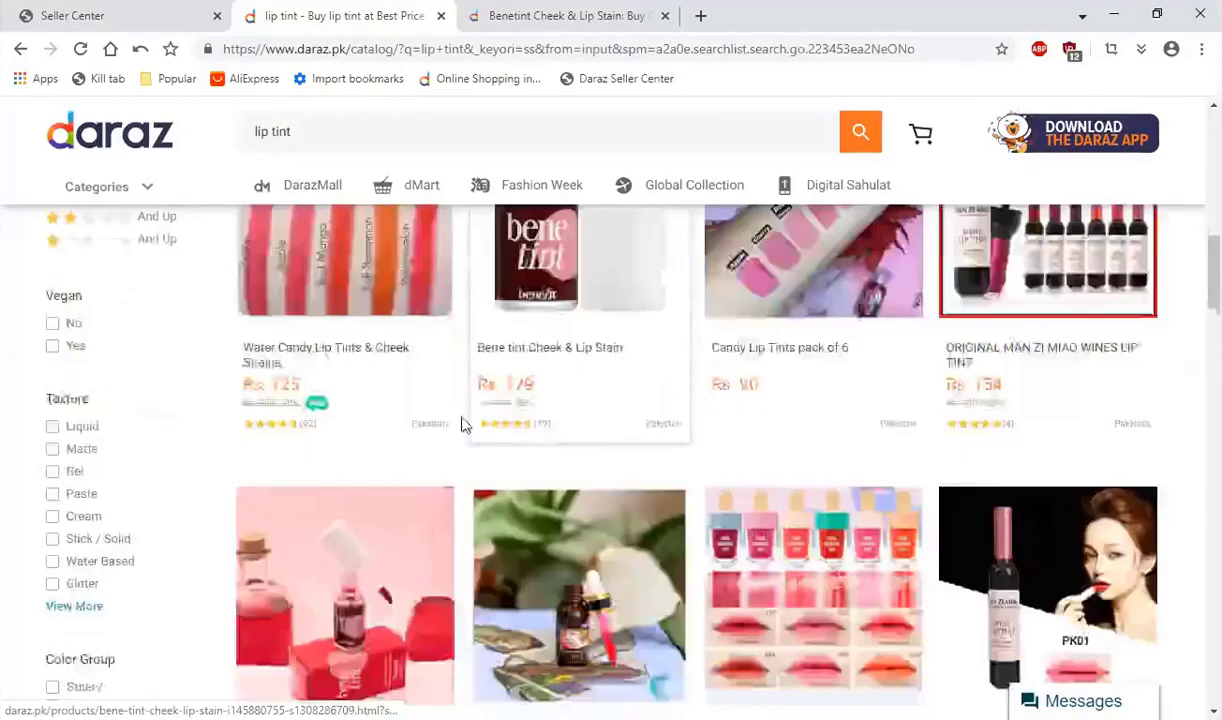
scroll(462, 425, down, 7)
scroll(1045, 442, up, 1)
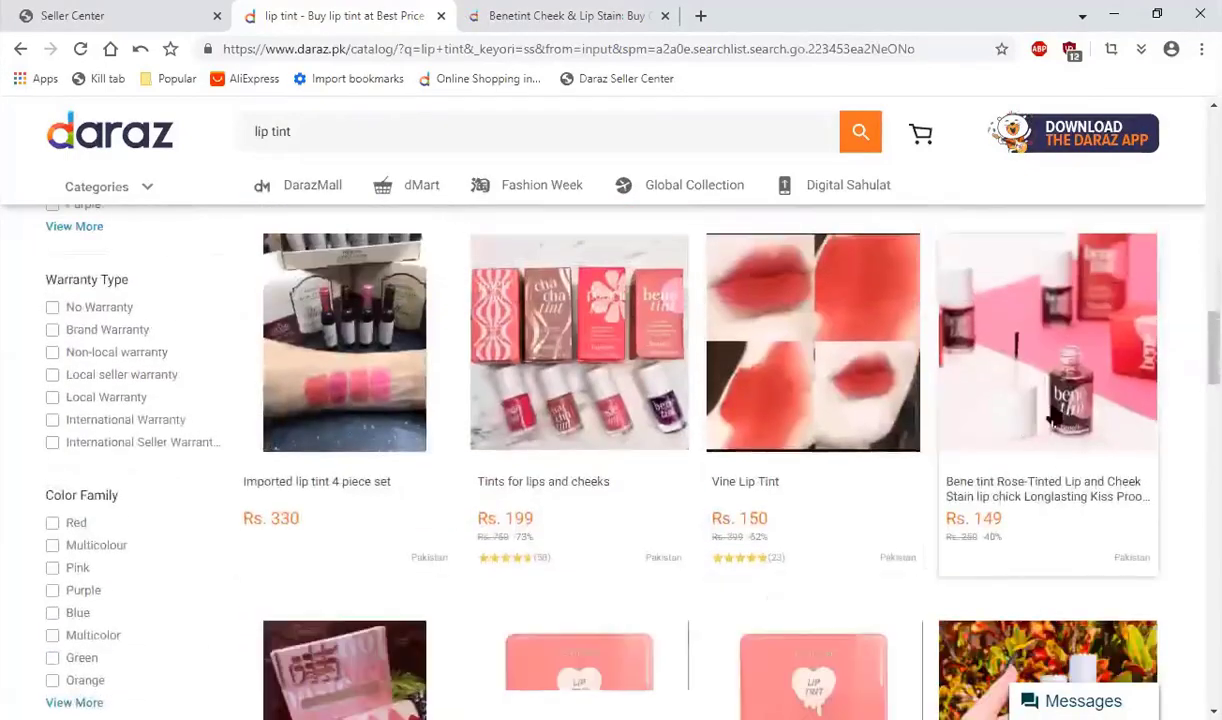
scroll(570, 504, down, 4)
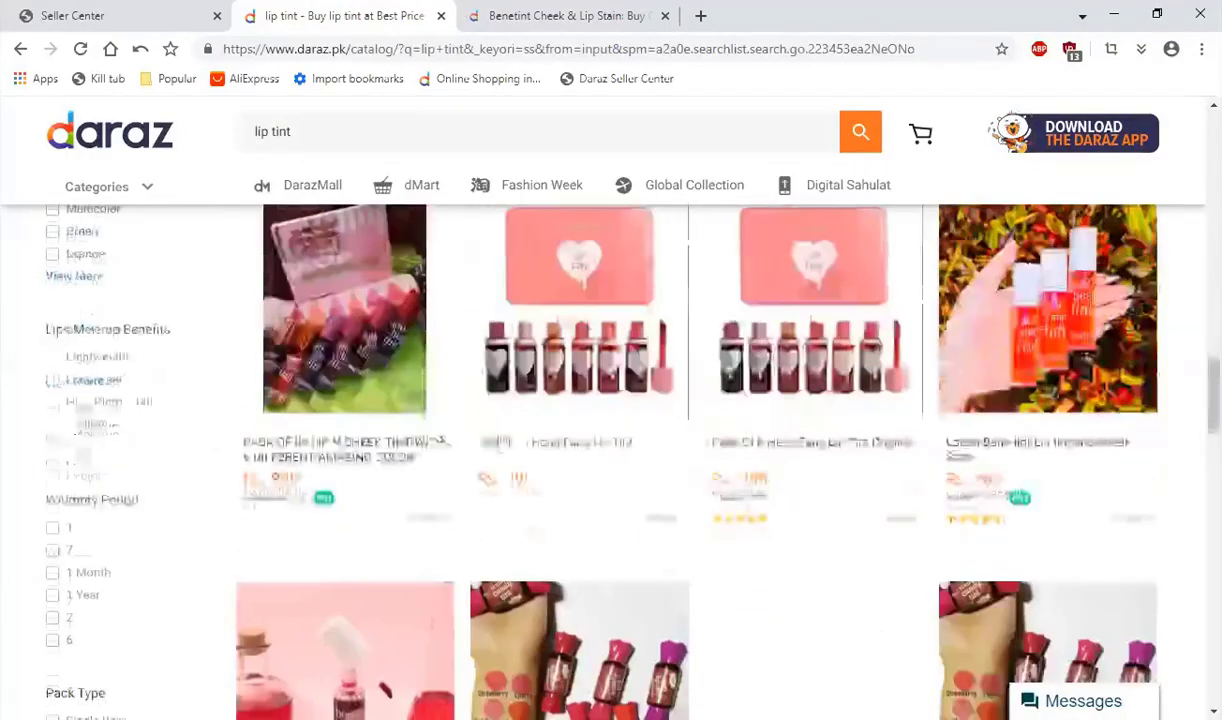
scroll(340, 340, down, 5)
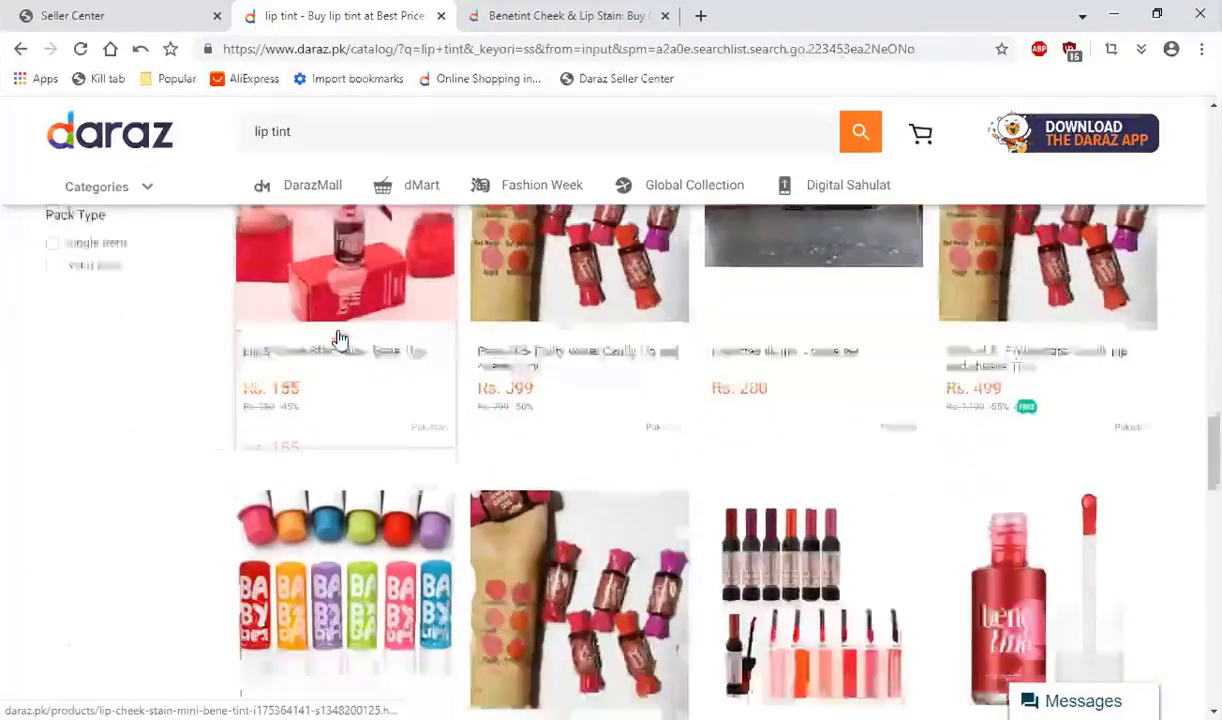
scroll(341, 330, down, 2)
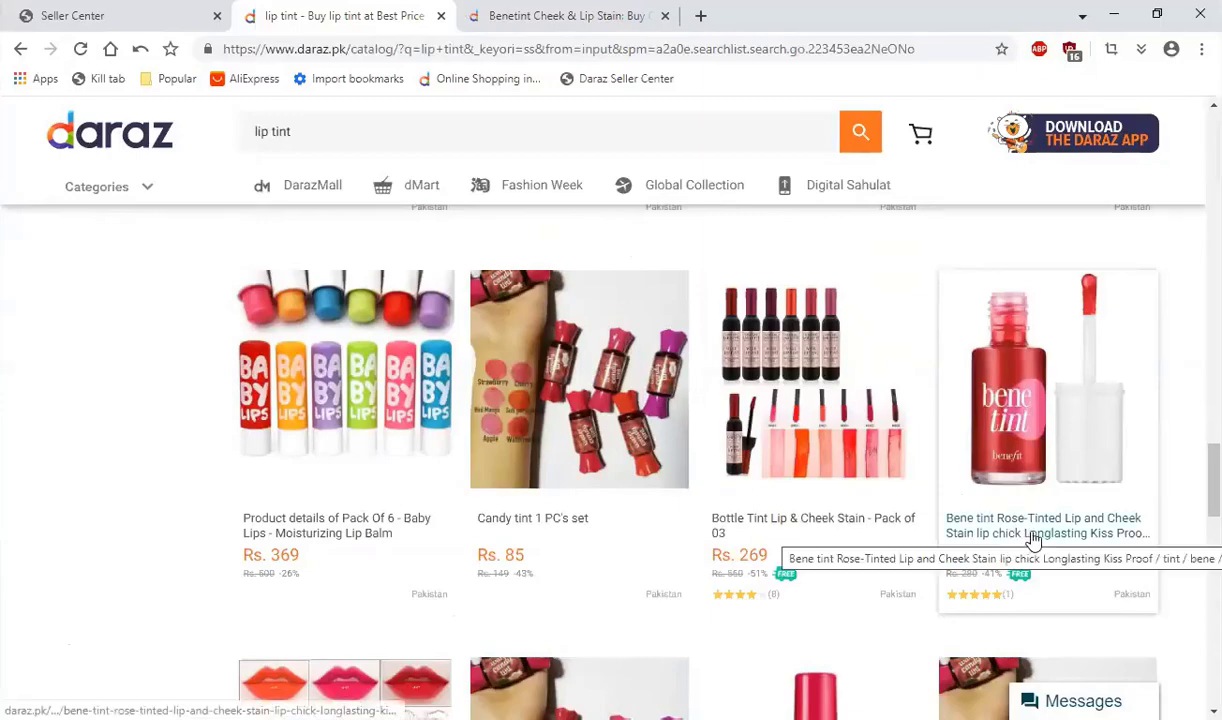
scroll(600, 450, down, 2)
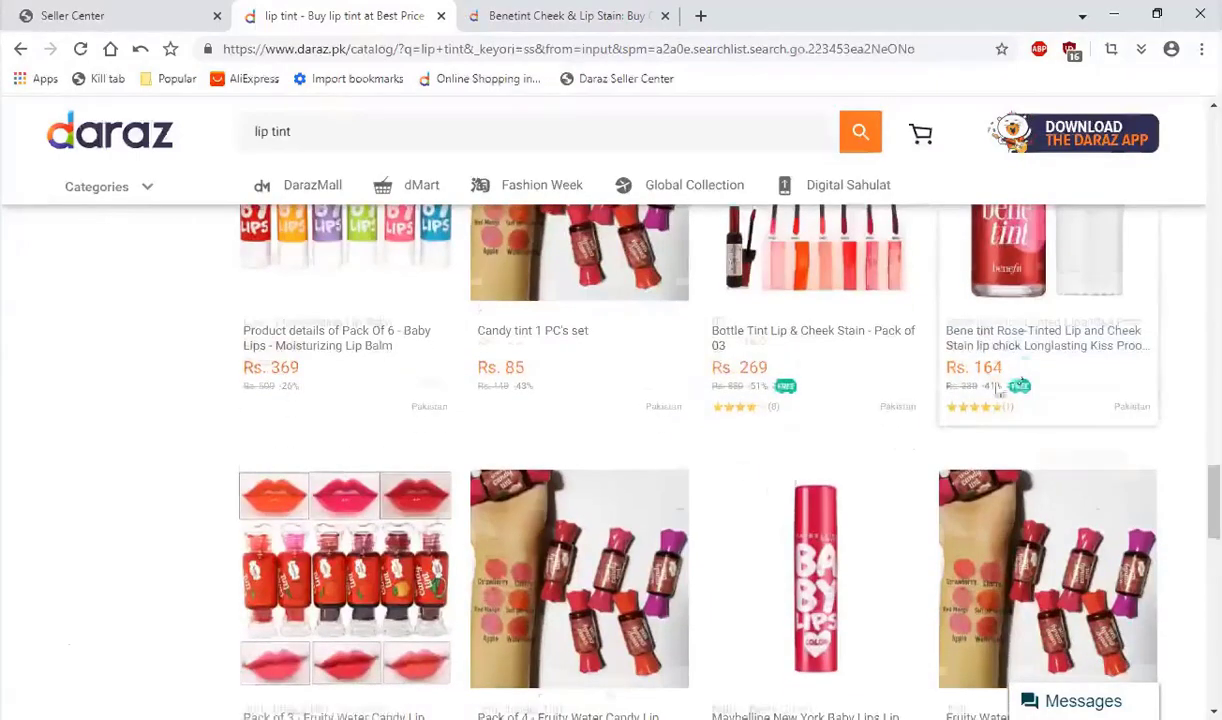
scroll(113, 556, down, 1)
scroll(113, 556, down, 3)
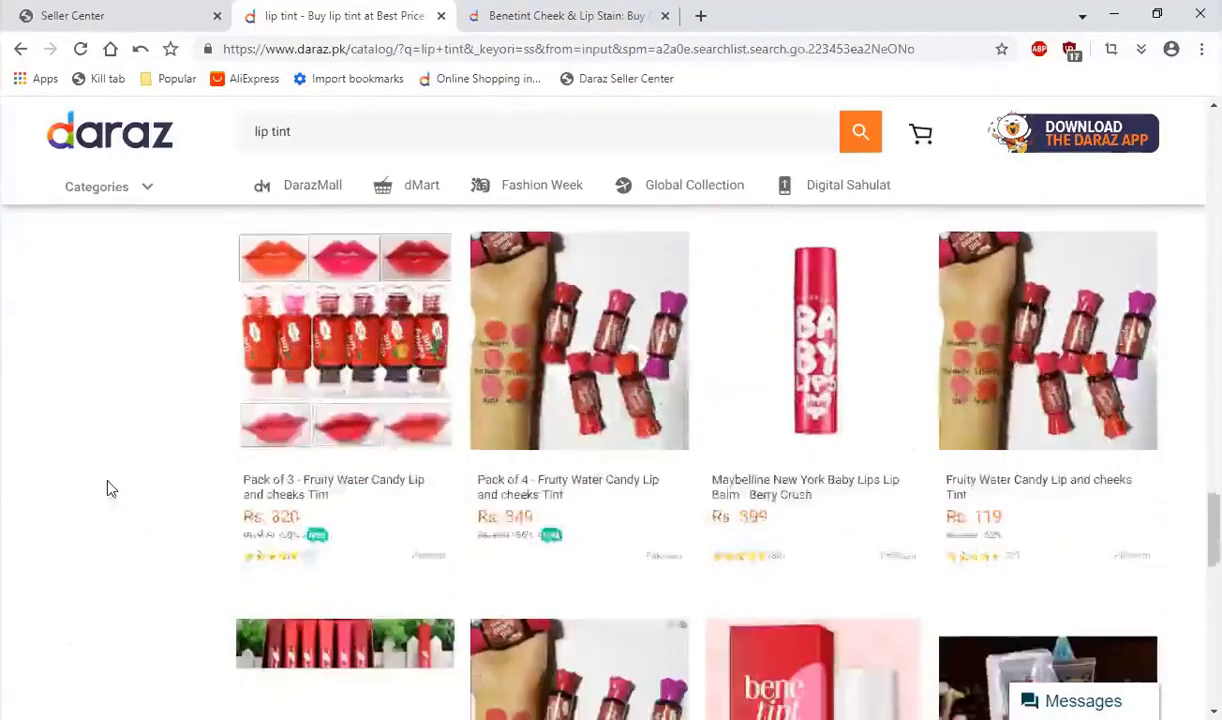
scroll(100, 475, down, 5)
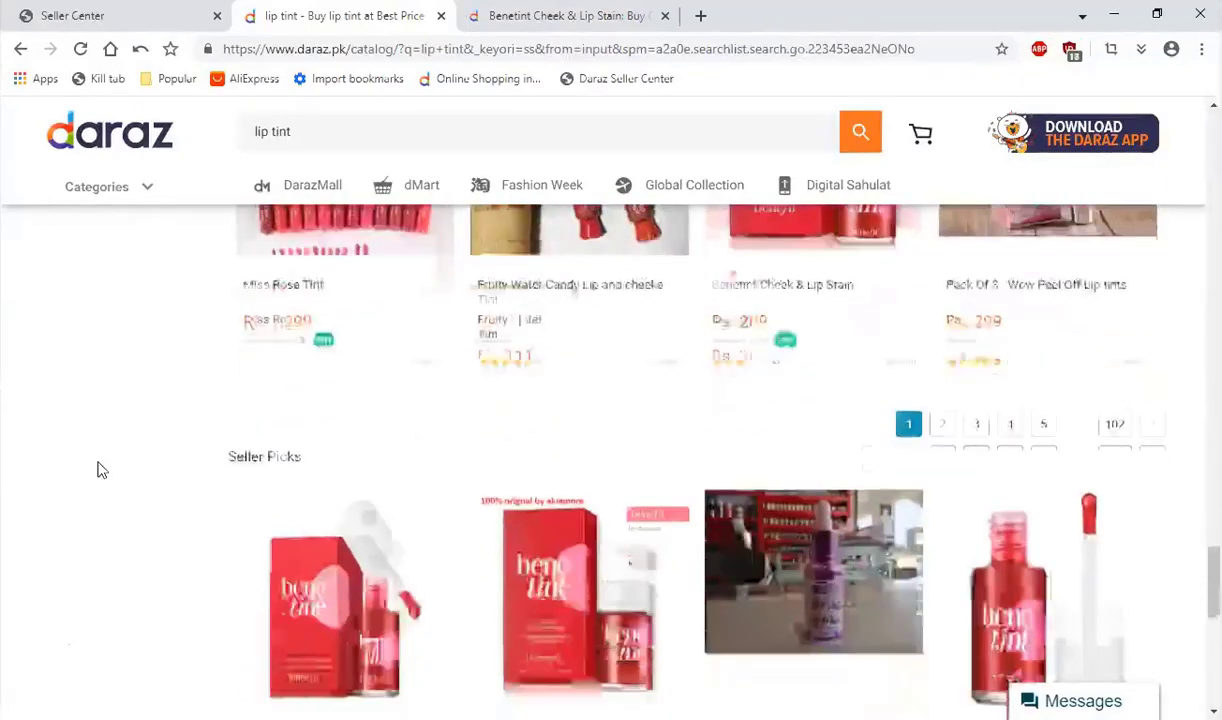
scroll(112, 458, down, 2)
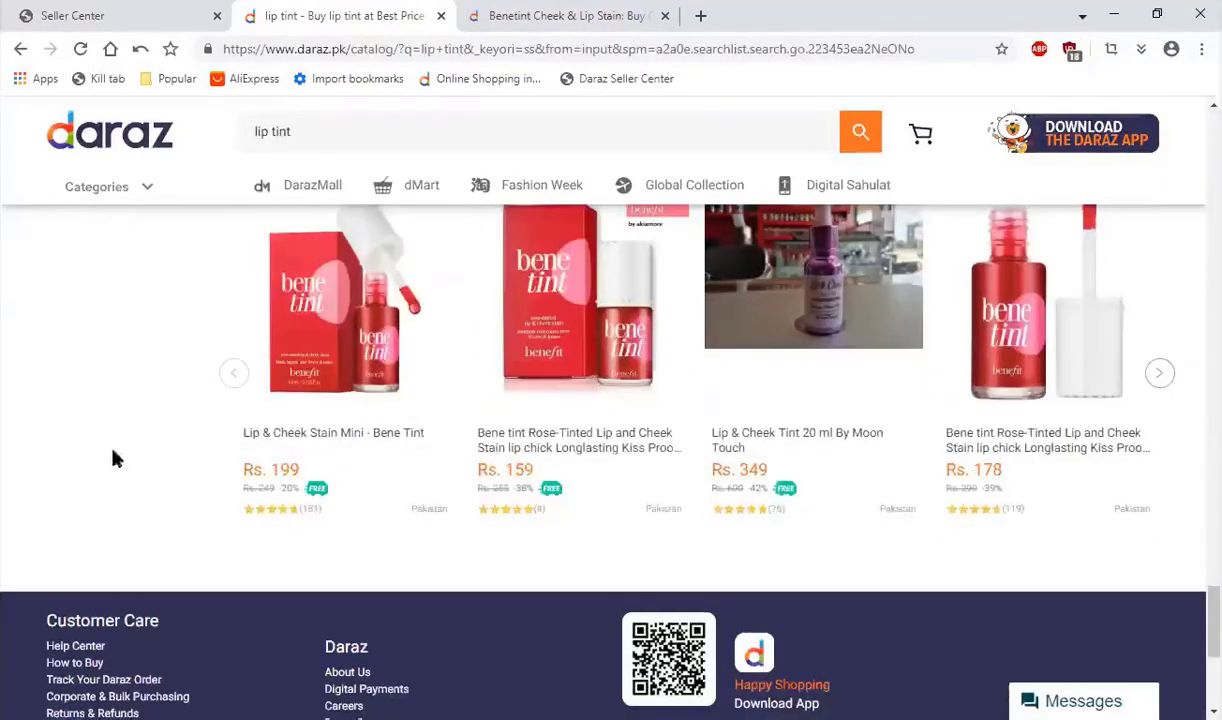
scroll(240, 409, up, 1)
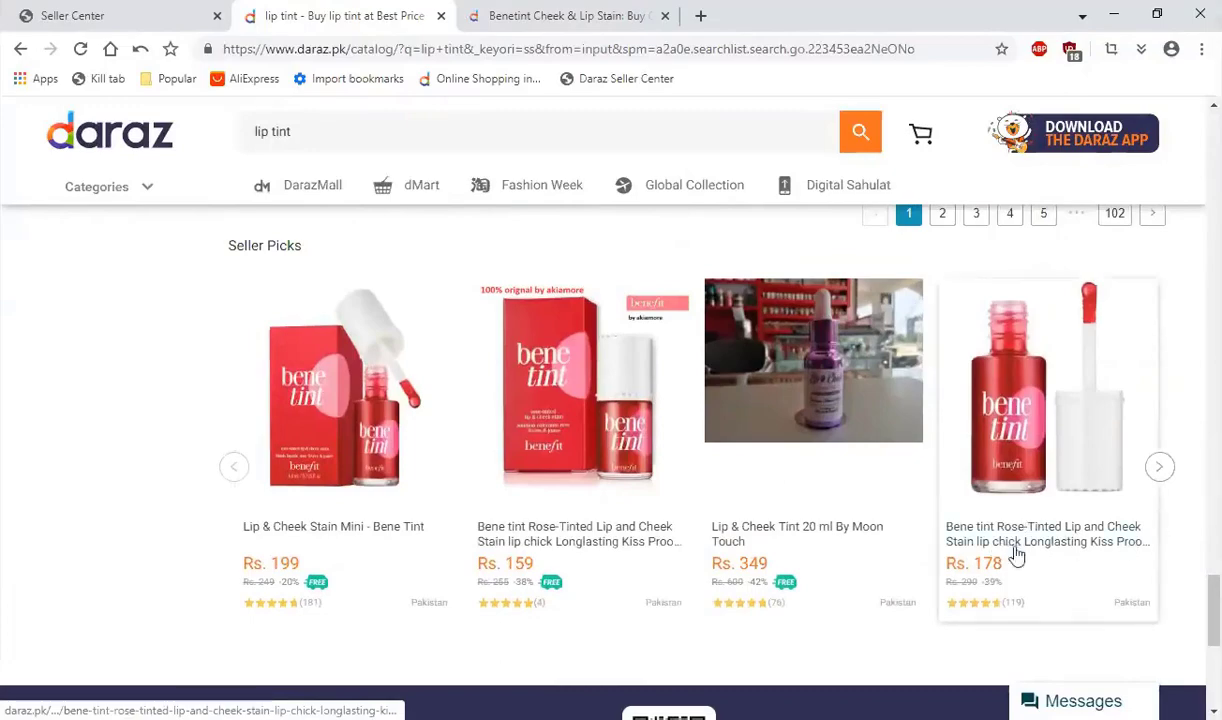
scroll(1127, 499, up, 7)
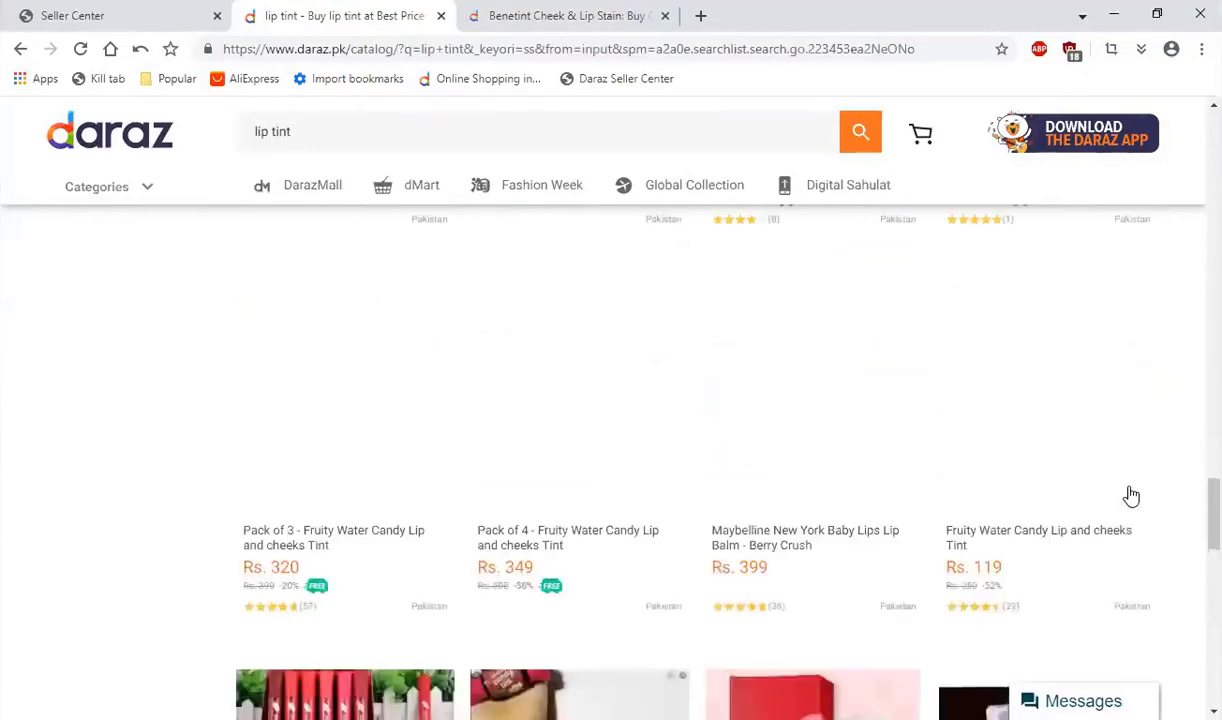
scroll(1115, 478, up, 10)
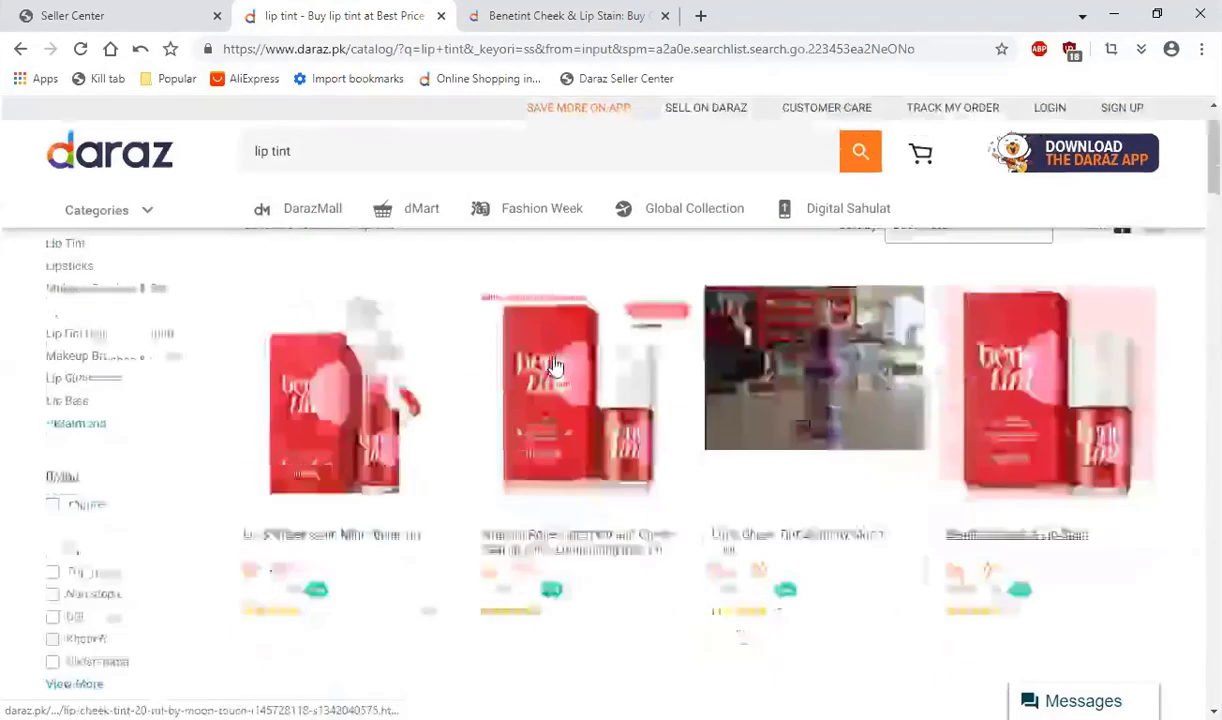
Step: Open the first-row Bene tint Rose-Tinted Lip and Cheek Stain and Lip & Cheek Stain Mini listings in new tabs
scroll(555, 367, down, 2)
middle_click(557, 355)
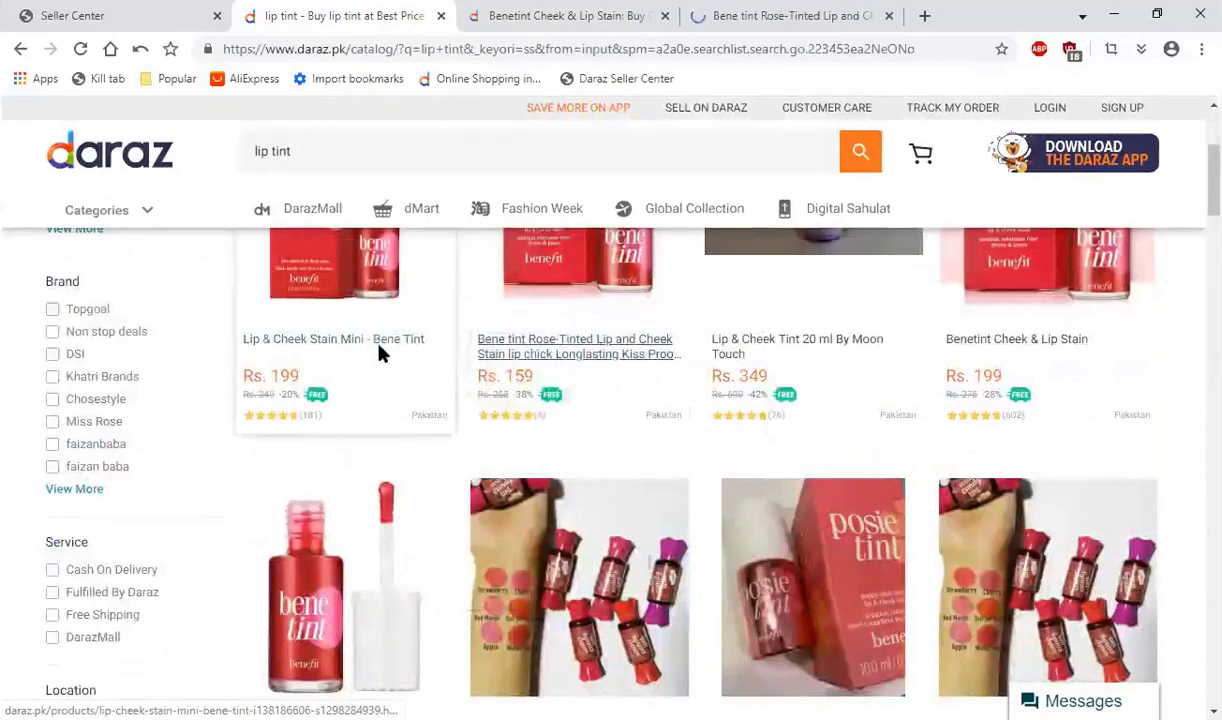
right_click(383, 353)
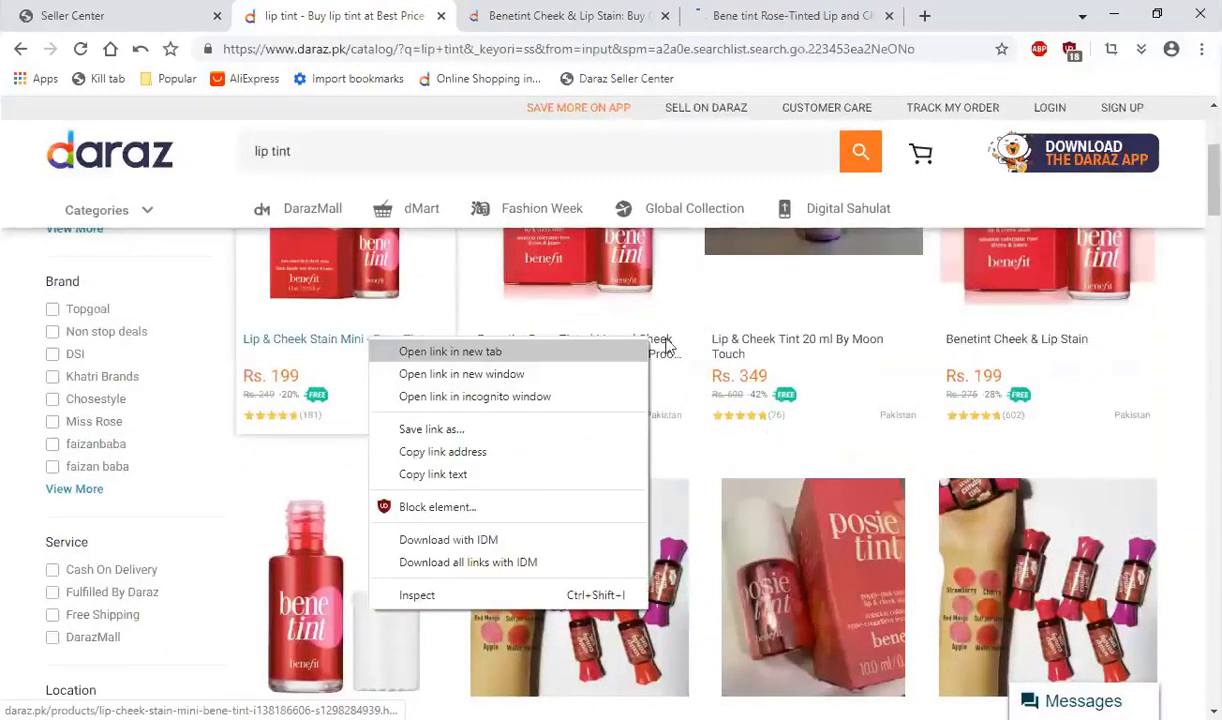
click(383, 353)
Step: Examine the title, images, highlights and description on the Benetint Cheek & Lip Stain product page
click(507, 15)
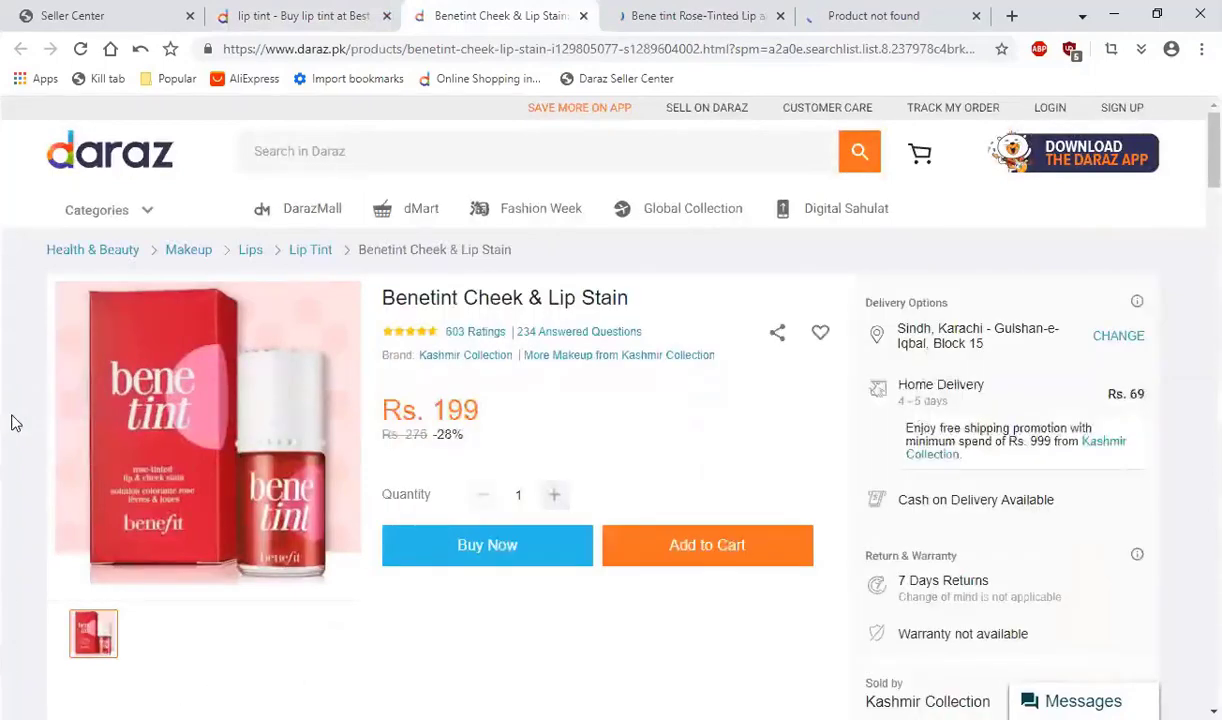
scroll(12, 423, down, 10)
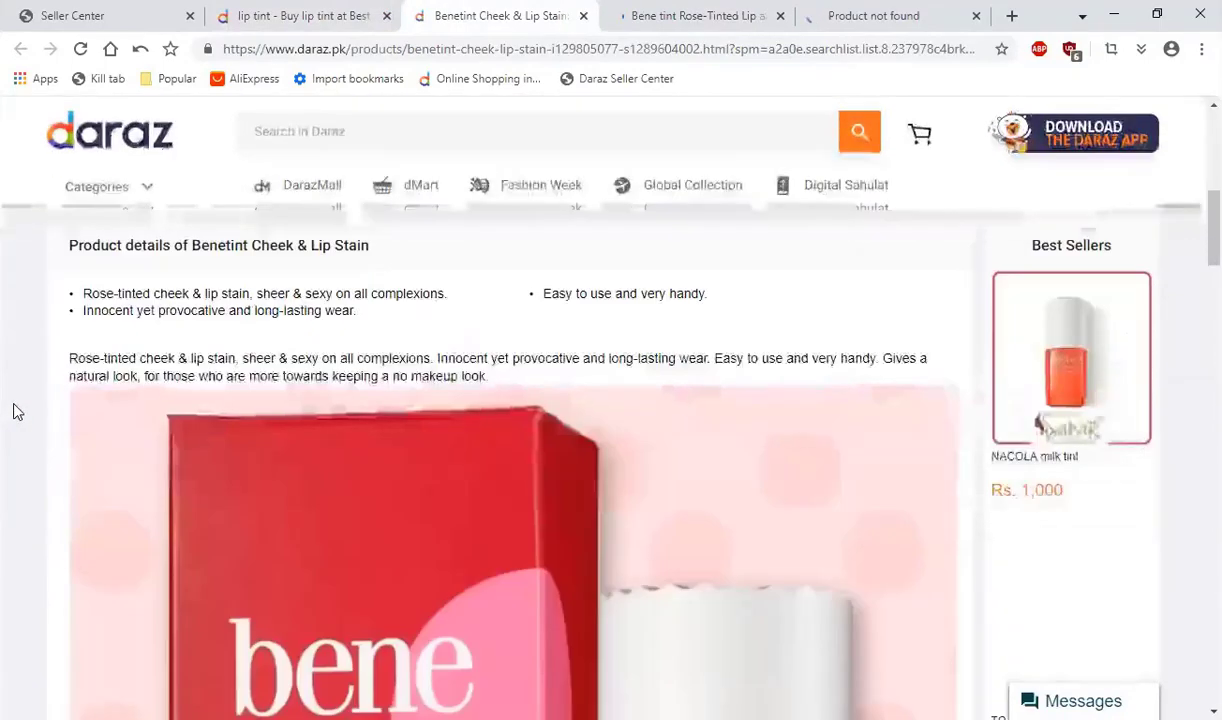
scroll(15, 410, down, 3)
scroll(15, 410, up, 3)
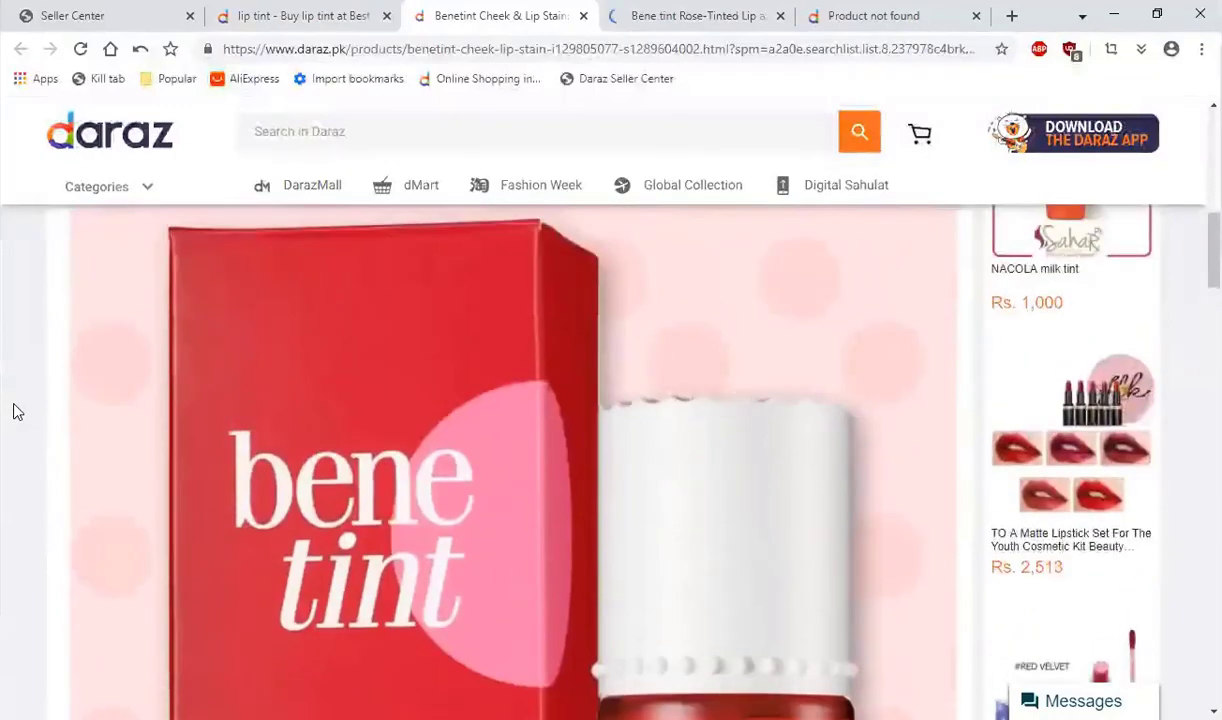
scroll(15, 410, up, 5)
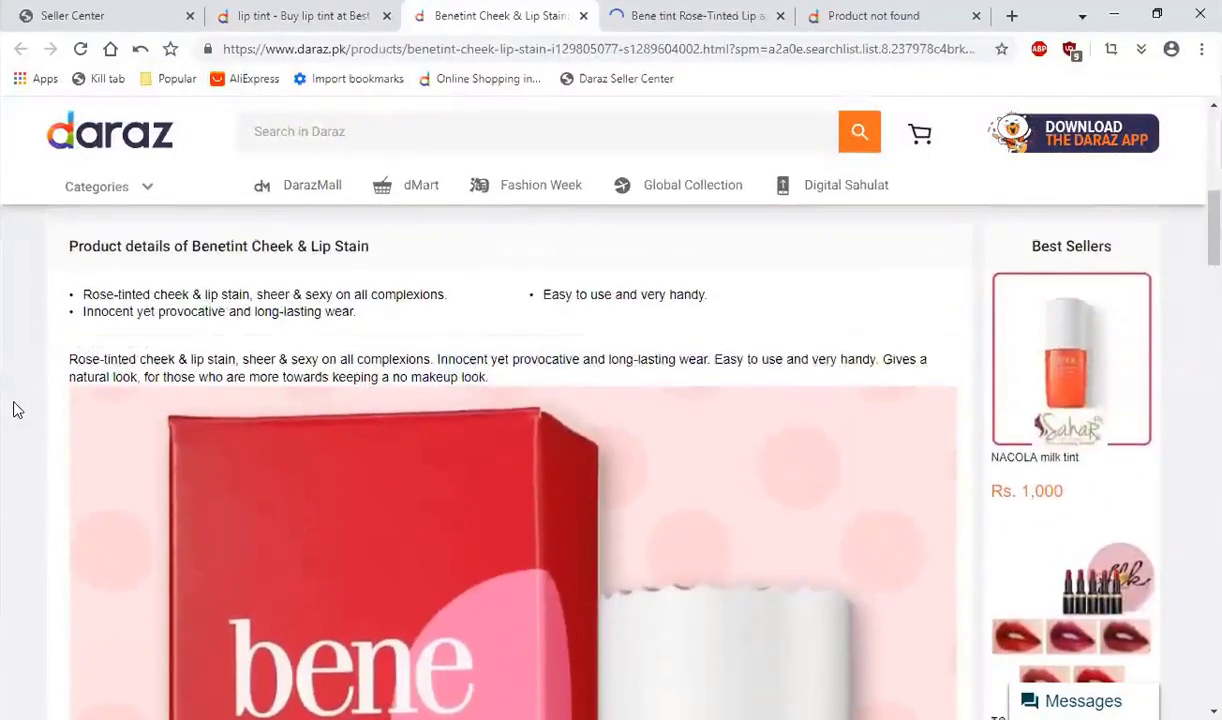
scroll(14, 405, up, 3)
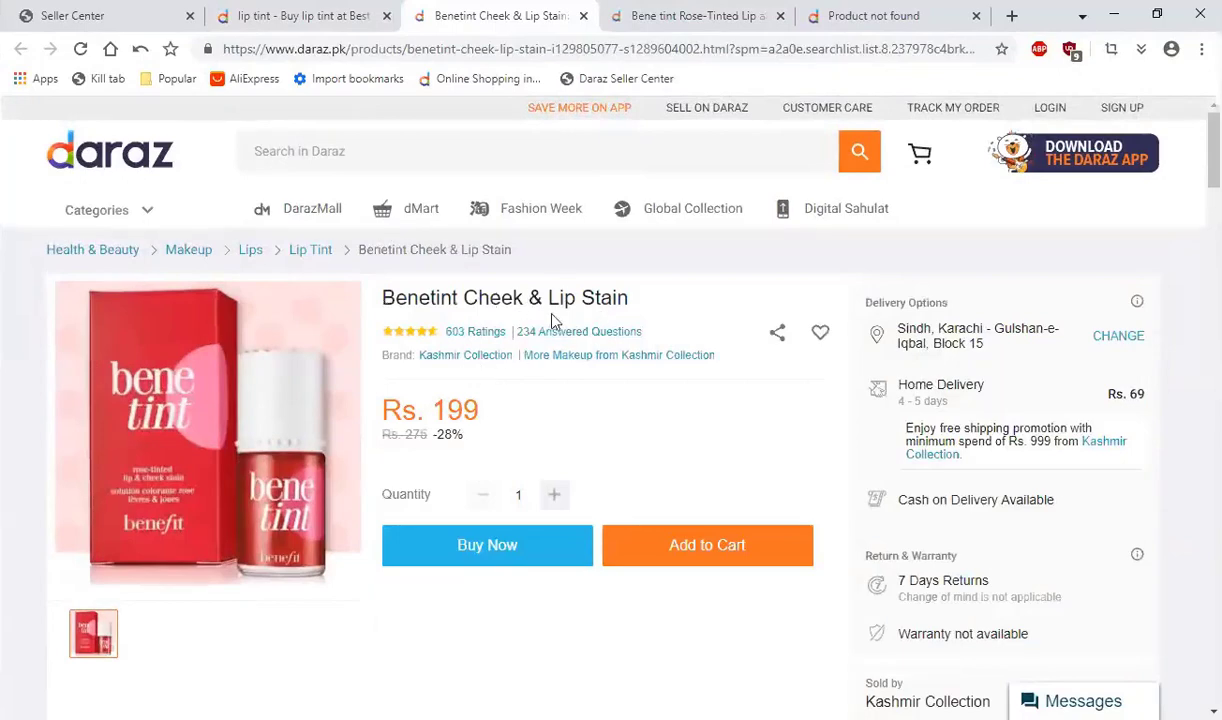
scroll(575, 440, down, 6)
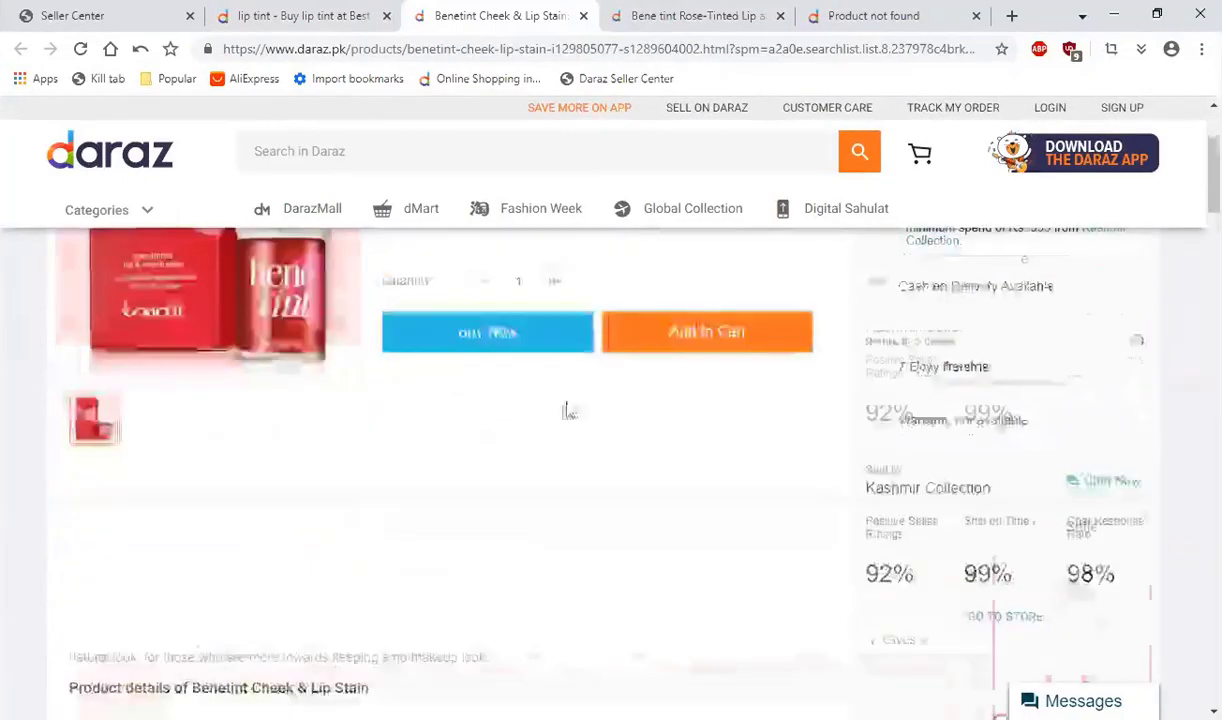
scroll(410, 577, down, 2)
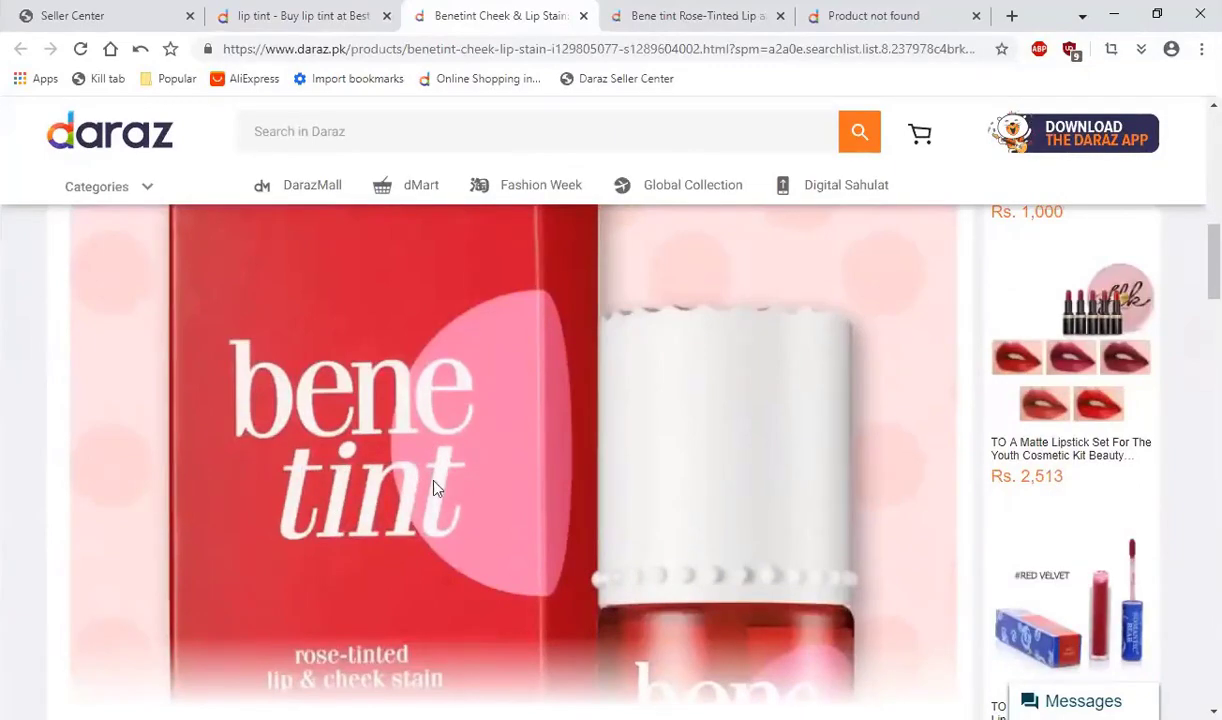
scroll(5, 470, up, 3)
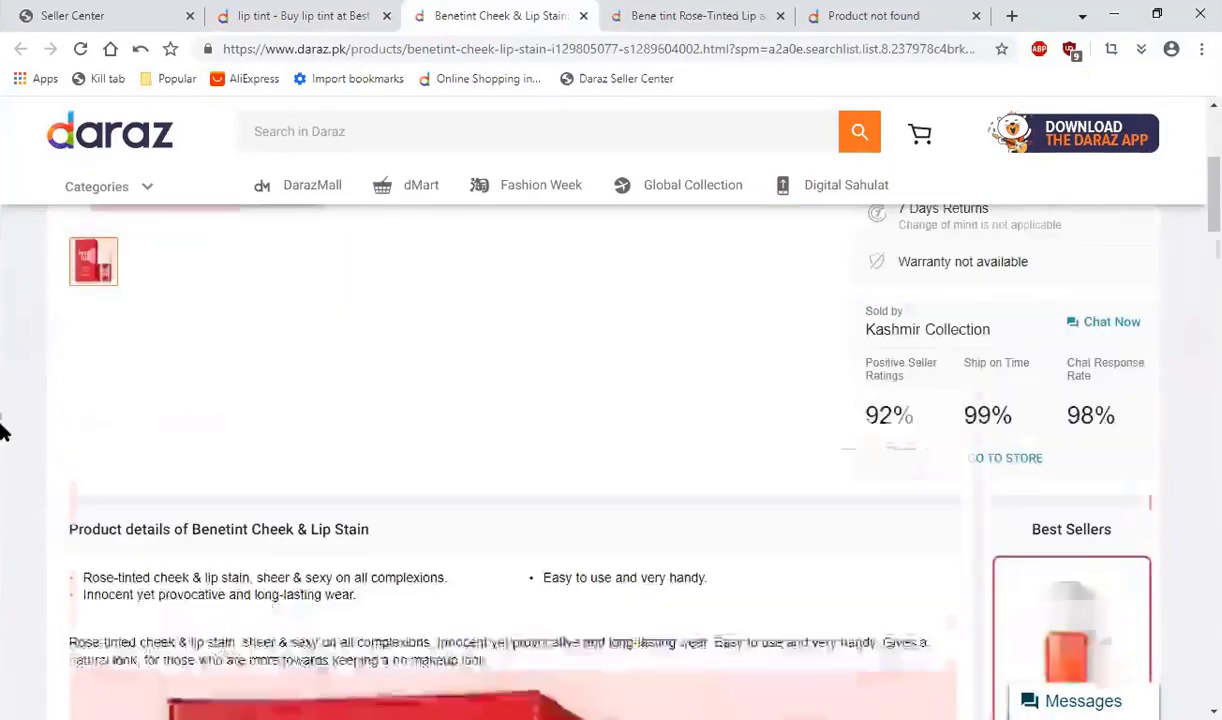
Step: Examine the main image, product details, description picture and specifications of the Benetint Cheek & Lip Stain listing
scroll(17, 357, up, 3)
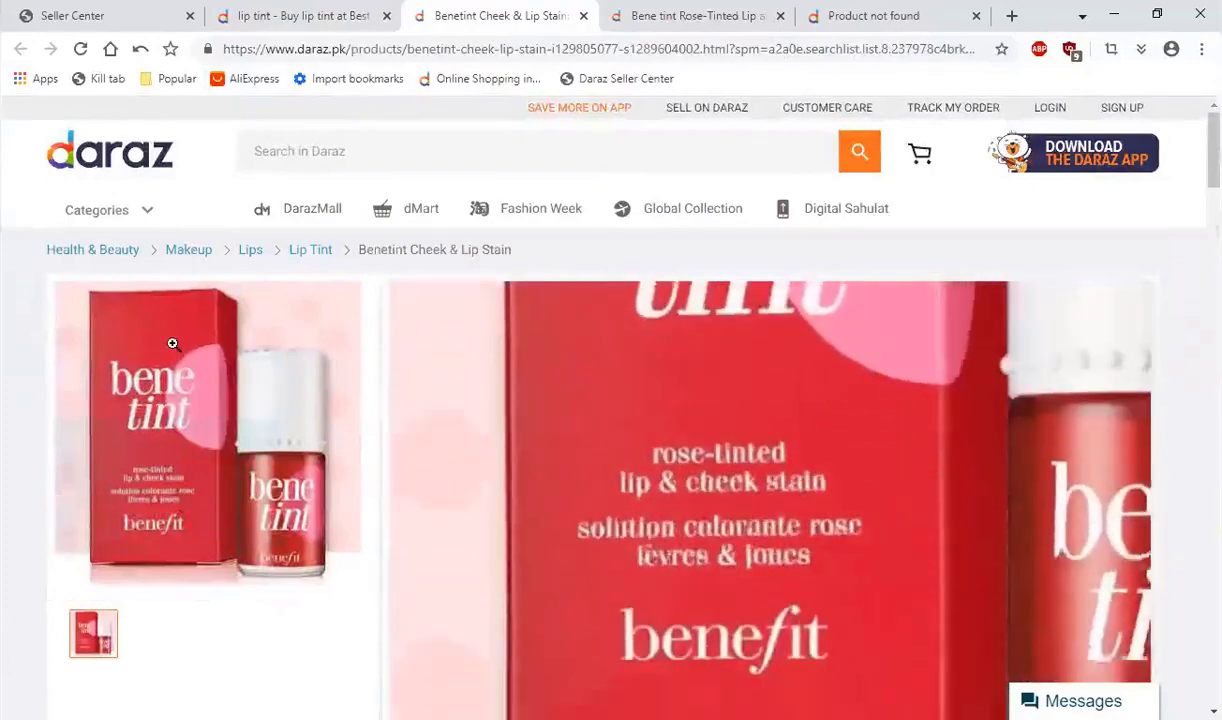
scroll(8, 346, down, 3)
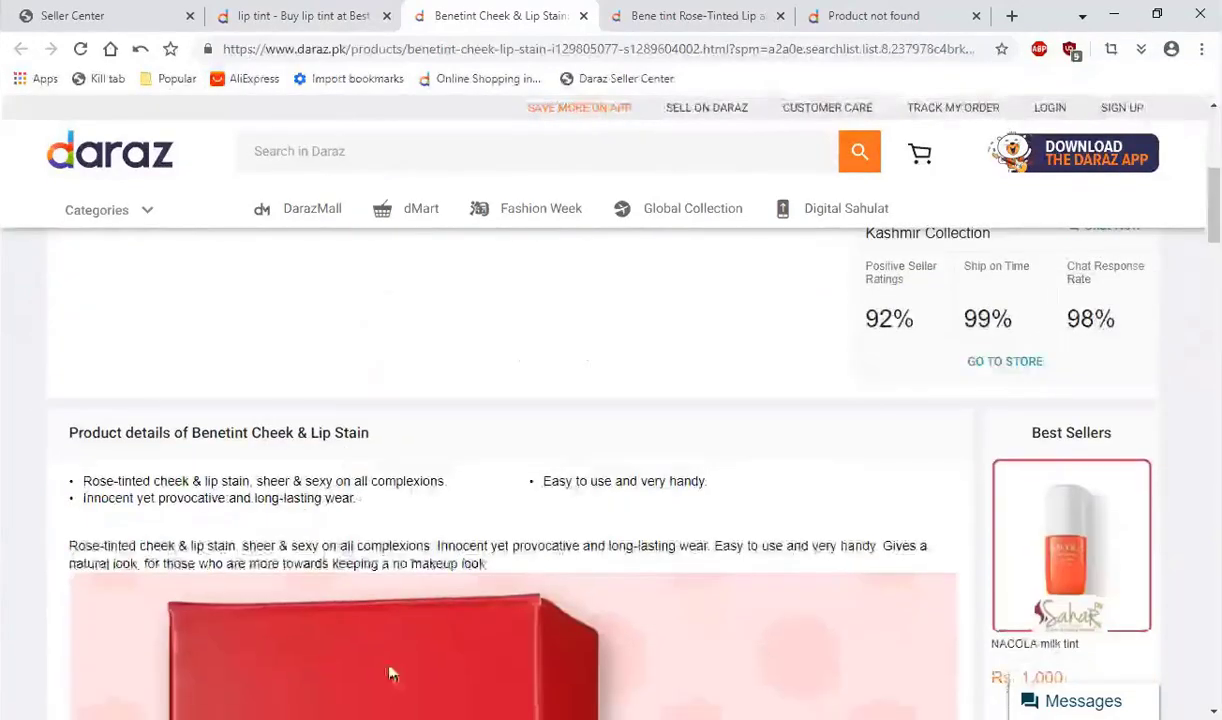
scroll(390, 668, down, 3)
scroll(474, 556, down, 3)
click(491, 385)
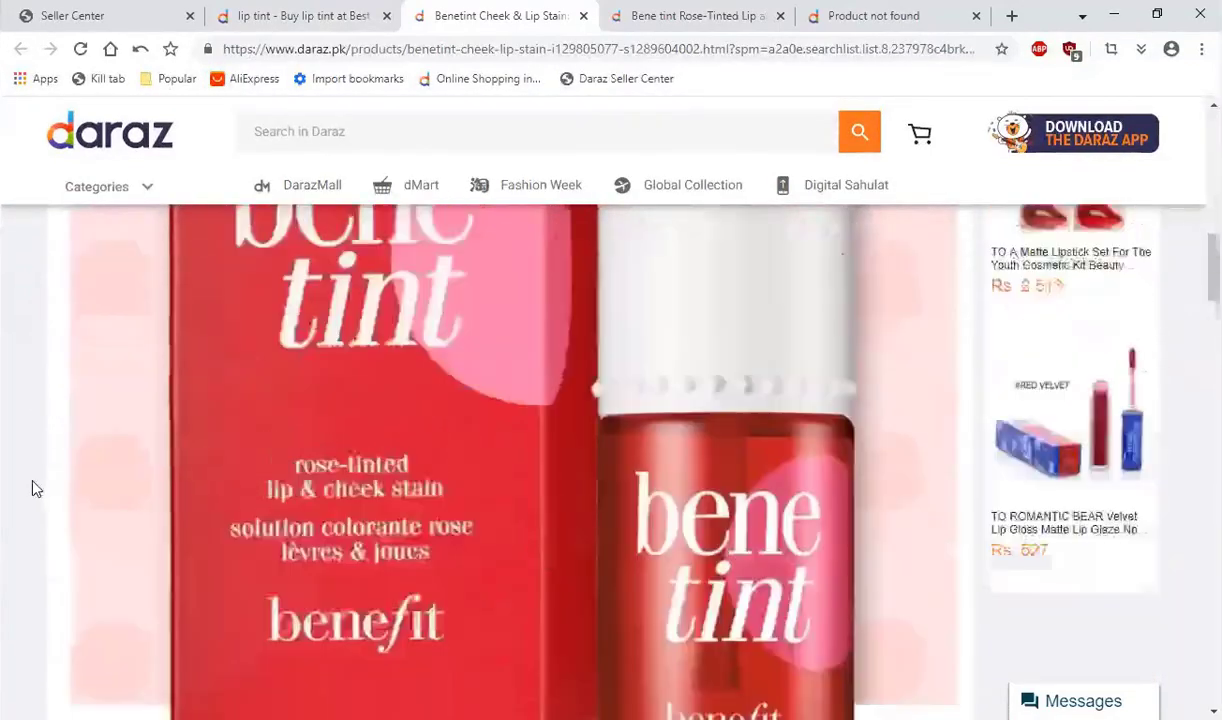
scroll(31, 460, up, 3)
scroll(31, 490, up, 1)
scroll(191, 483, down, 3)
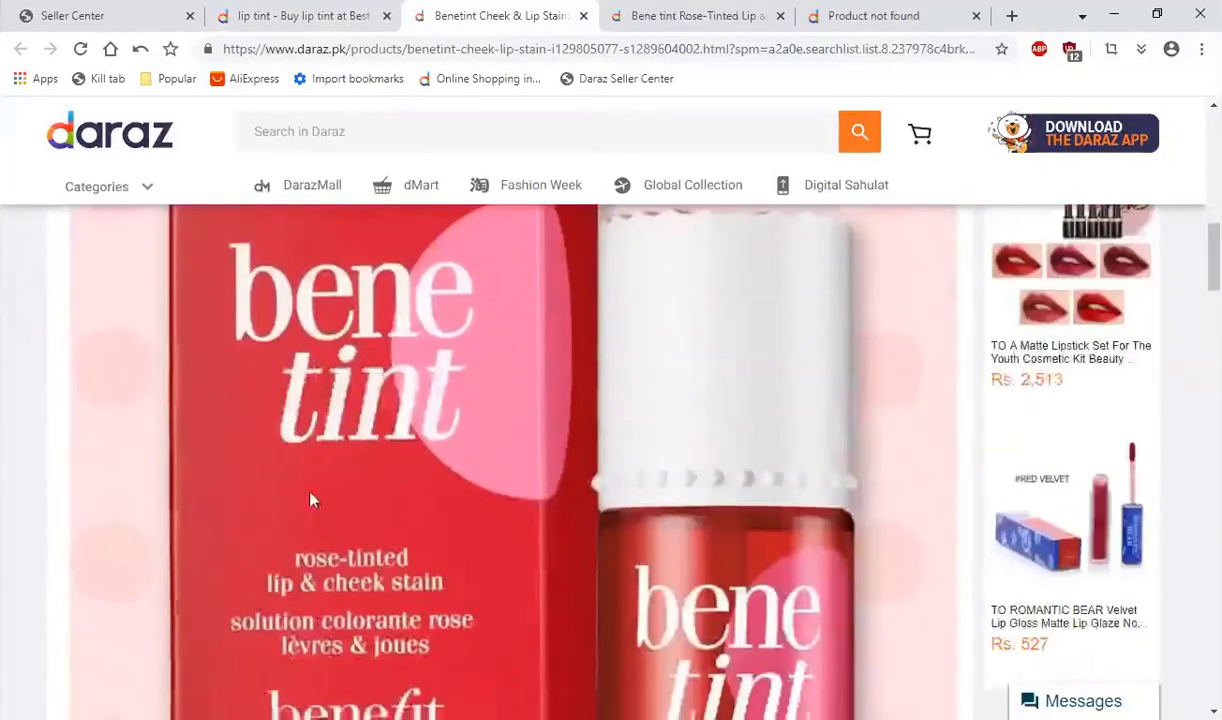
scroll(290, 395, down, 2)
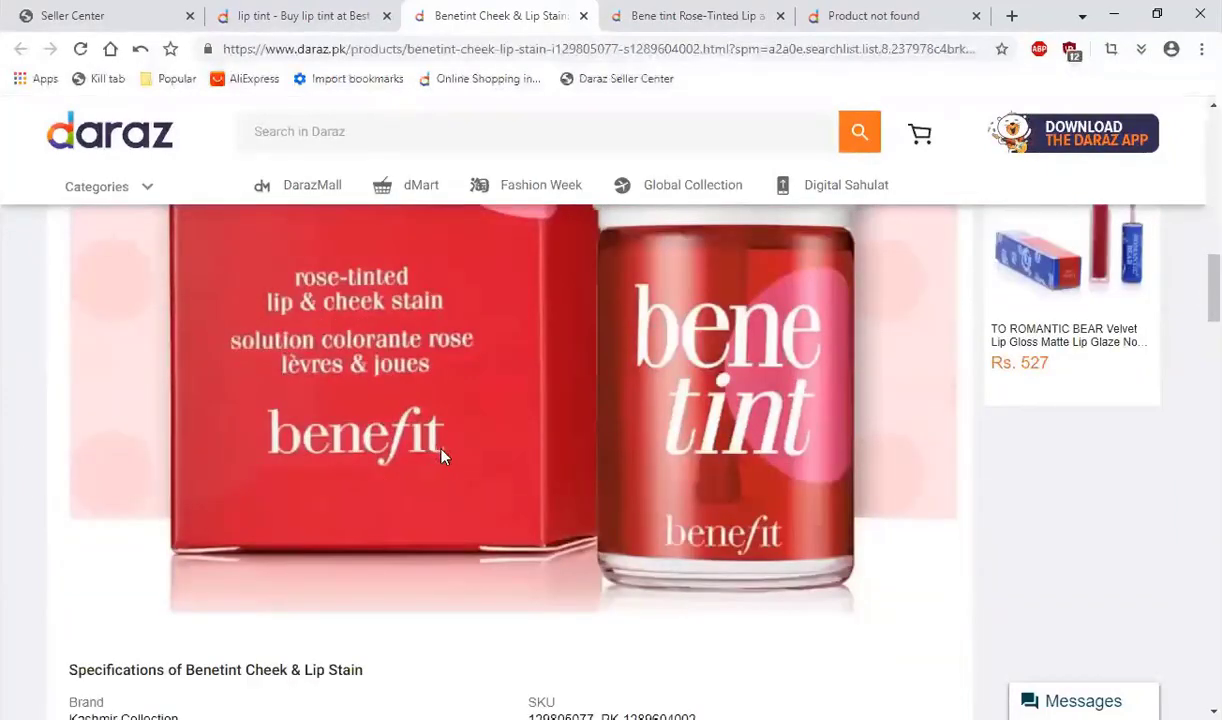
scroll(441, 454, down, 4)
scroll(382, 458, up, 2)
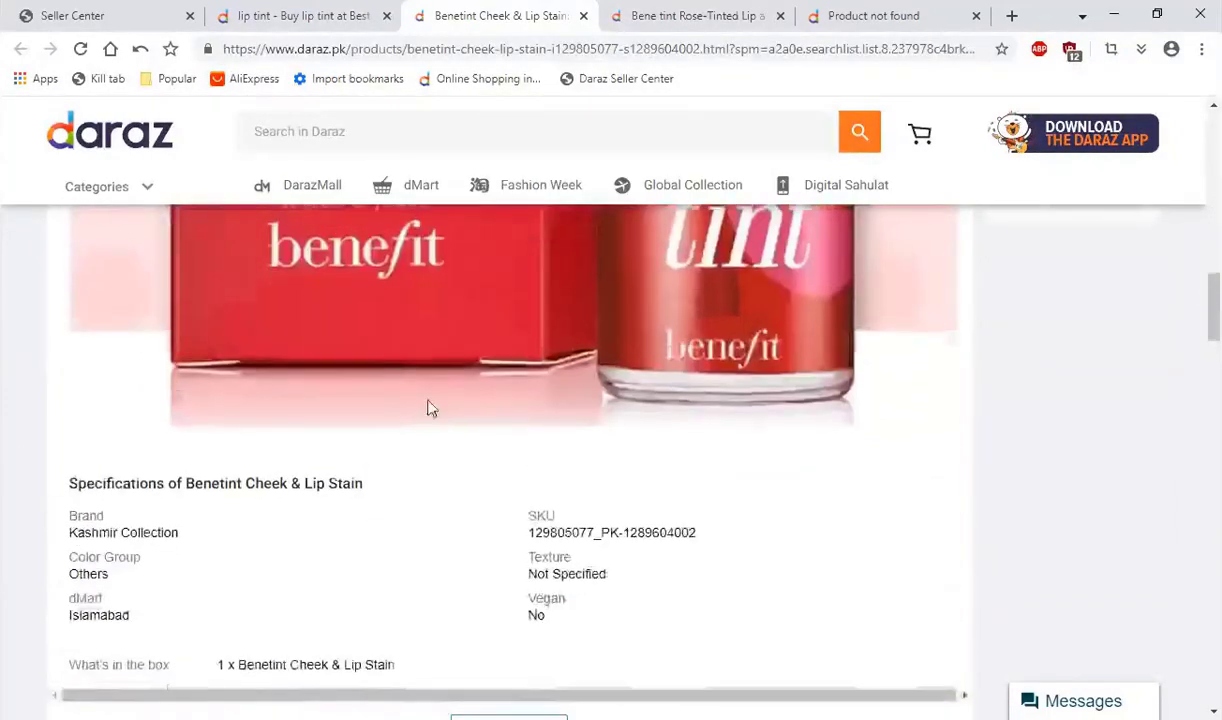
scroll(431, 408, up, 10)
Step: Examine the full product title of akiamore's Bene tint Rose-Tinted Lip and Cheek Stain listing in its open tab
click(750, 10)
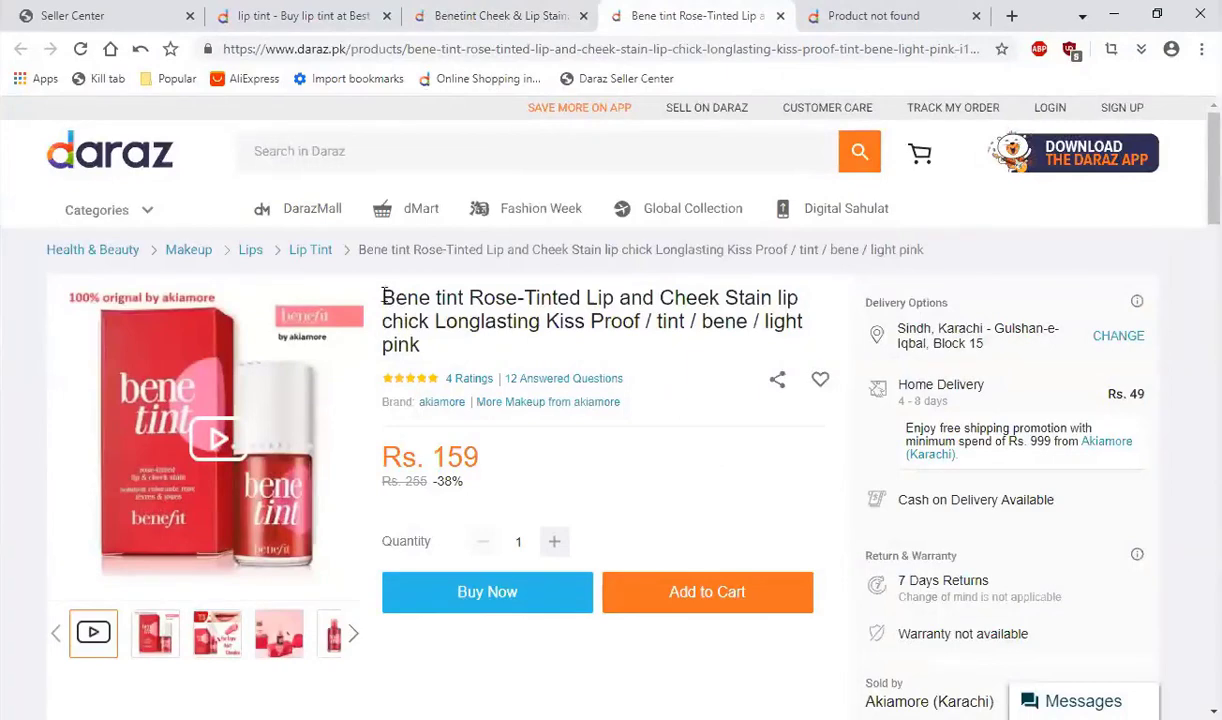
drag(393, 296, 436, 342)
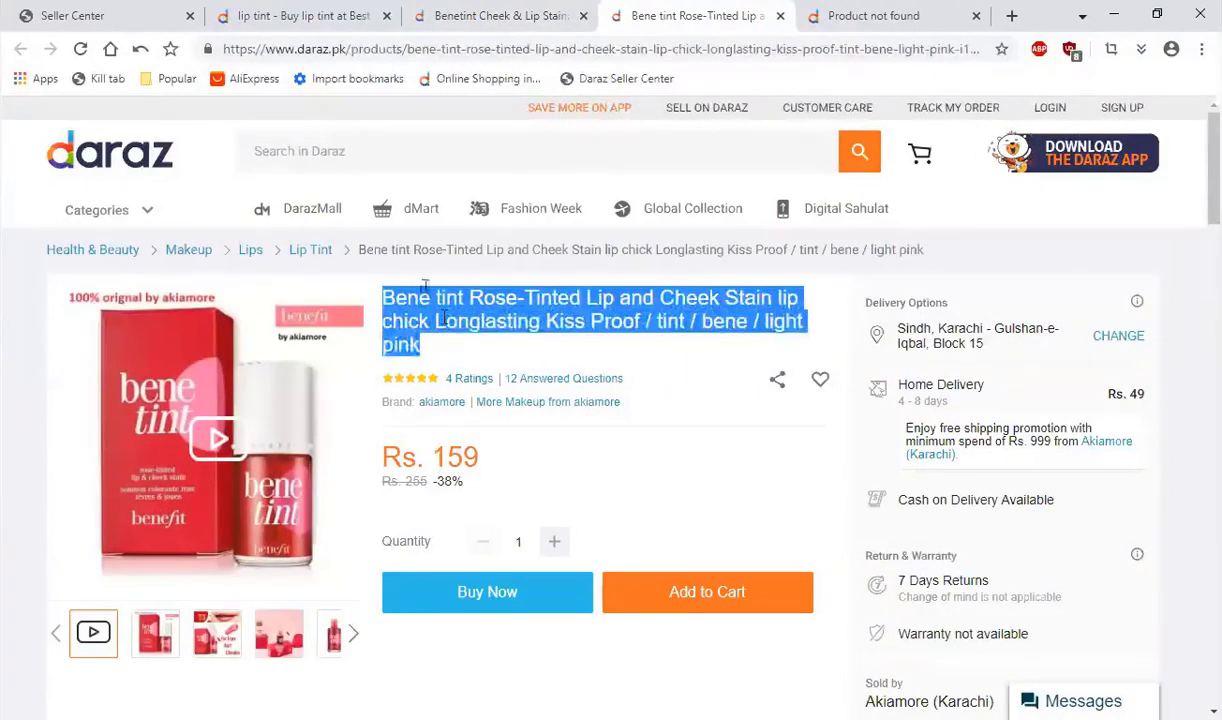
click(456, 322)
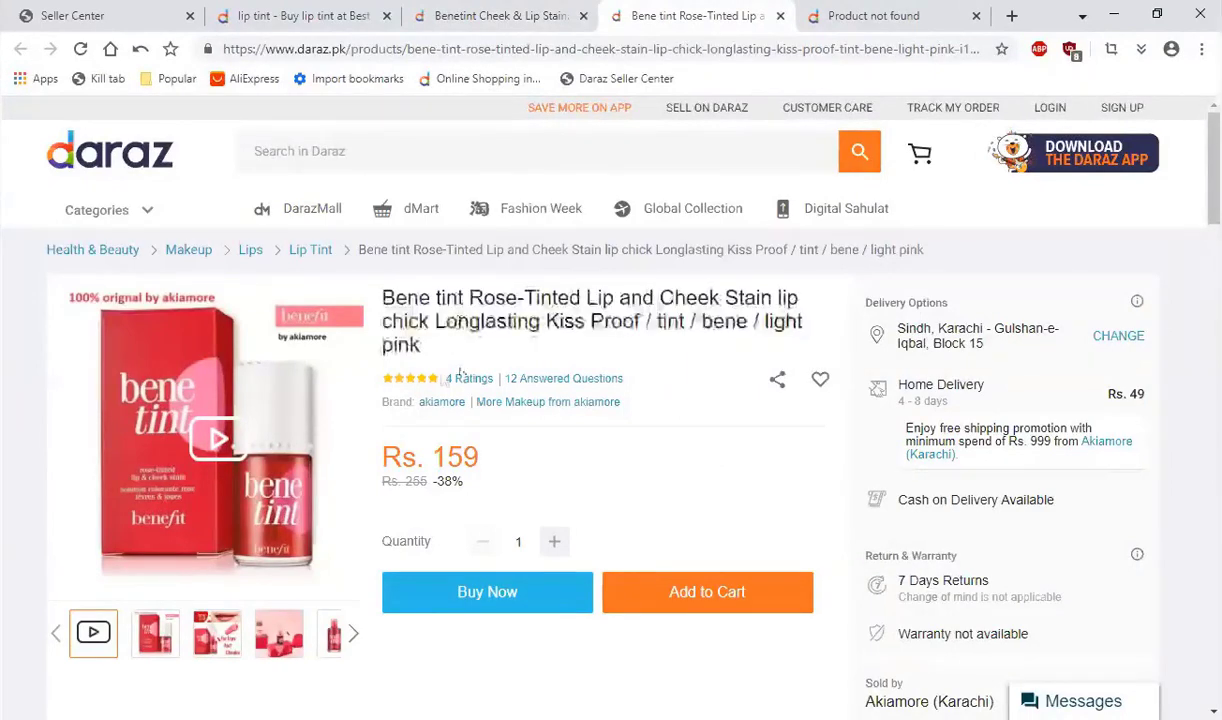
drag(416, 343, 389, 299)
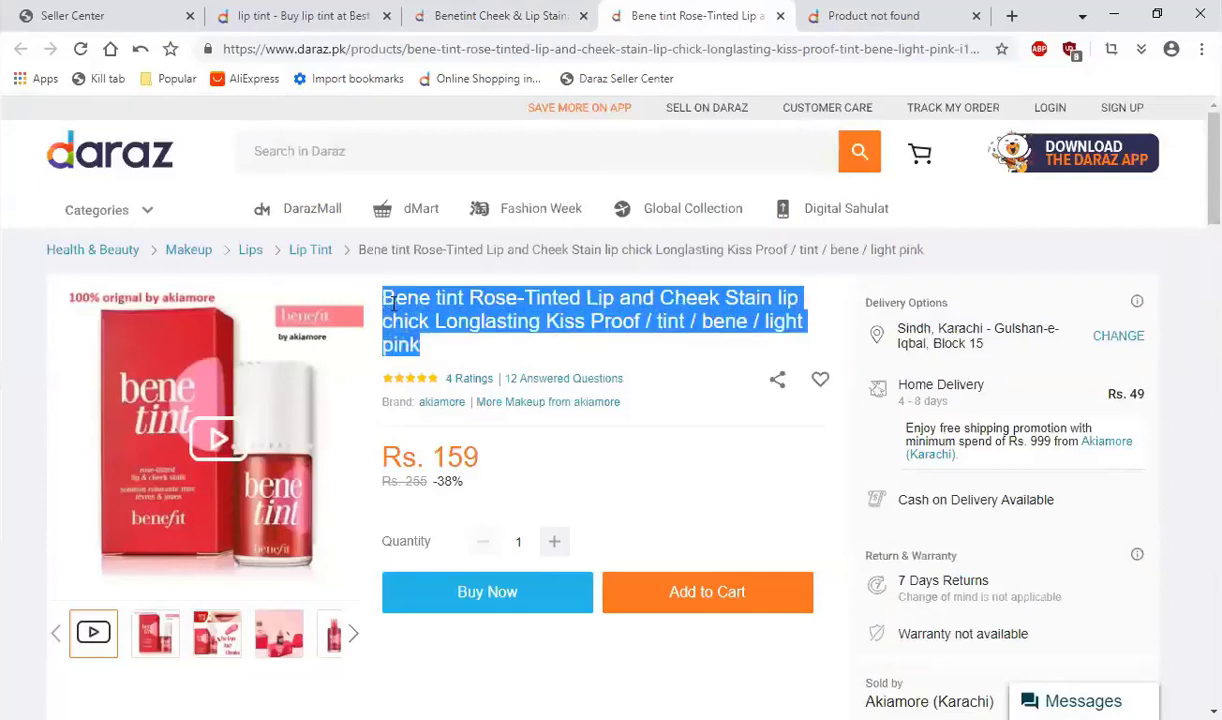
click(437, 318)
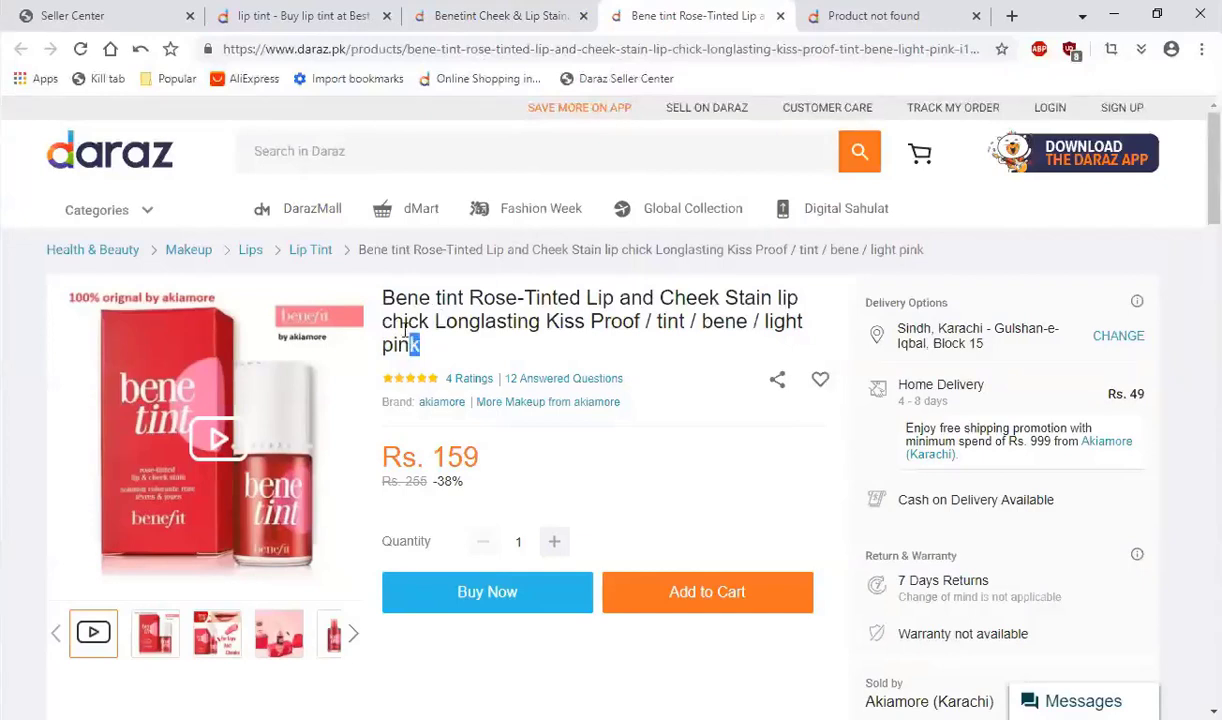
drag(405, 331, 385, 300)
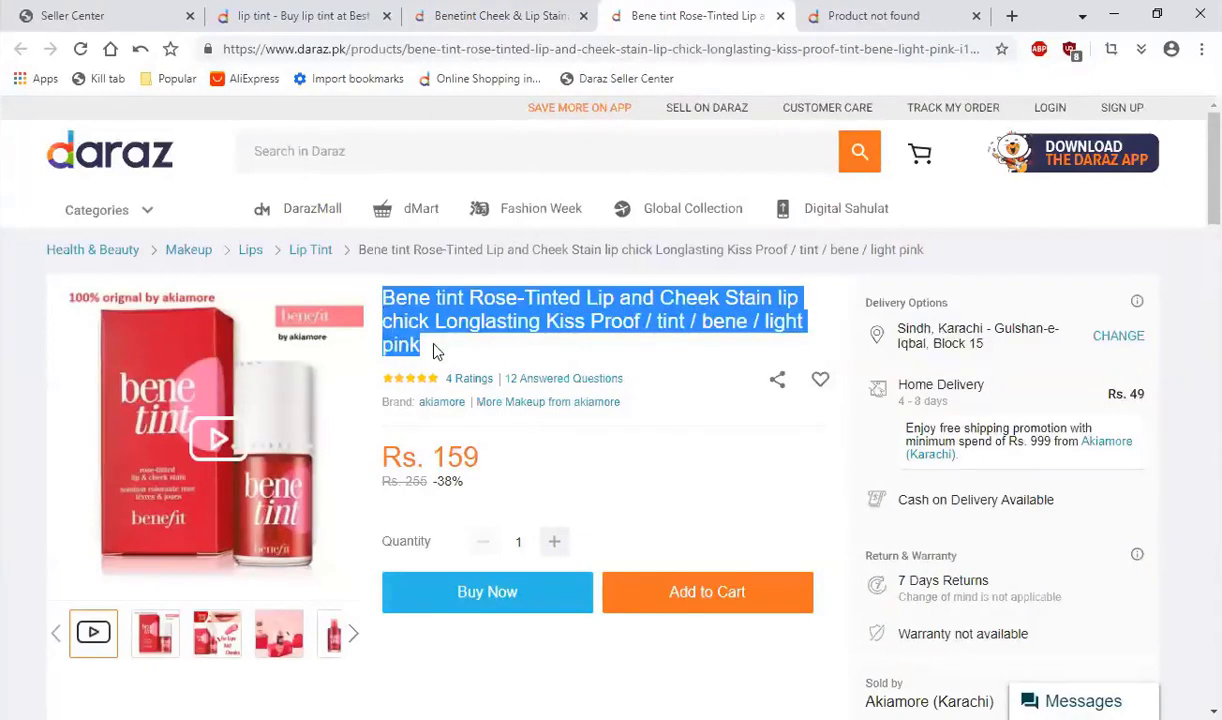
drag(435, 349, 384, 297)
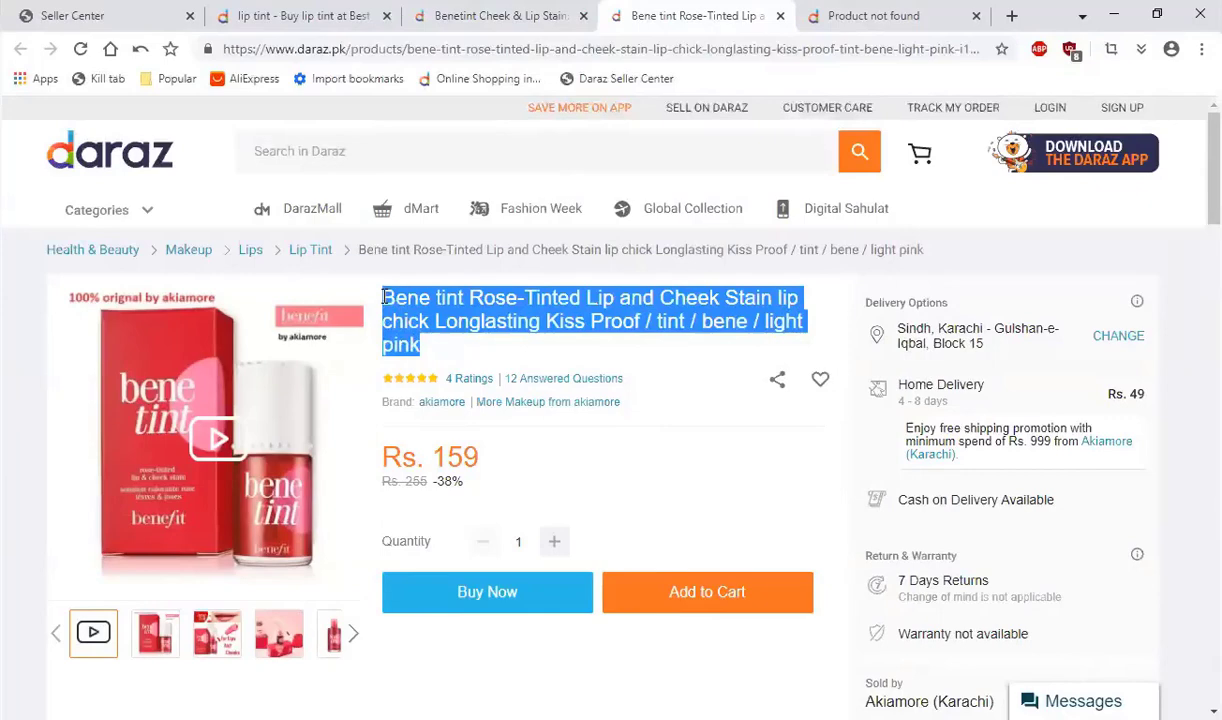
click(446, 348)
drag(432, 357, 395, 299)
click(484, 320)
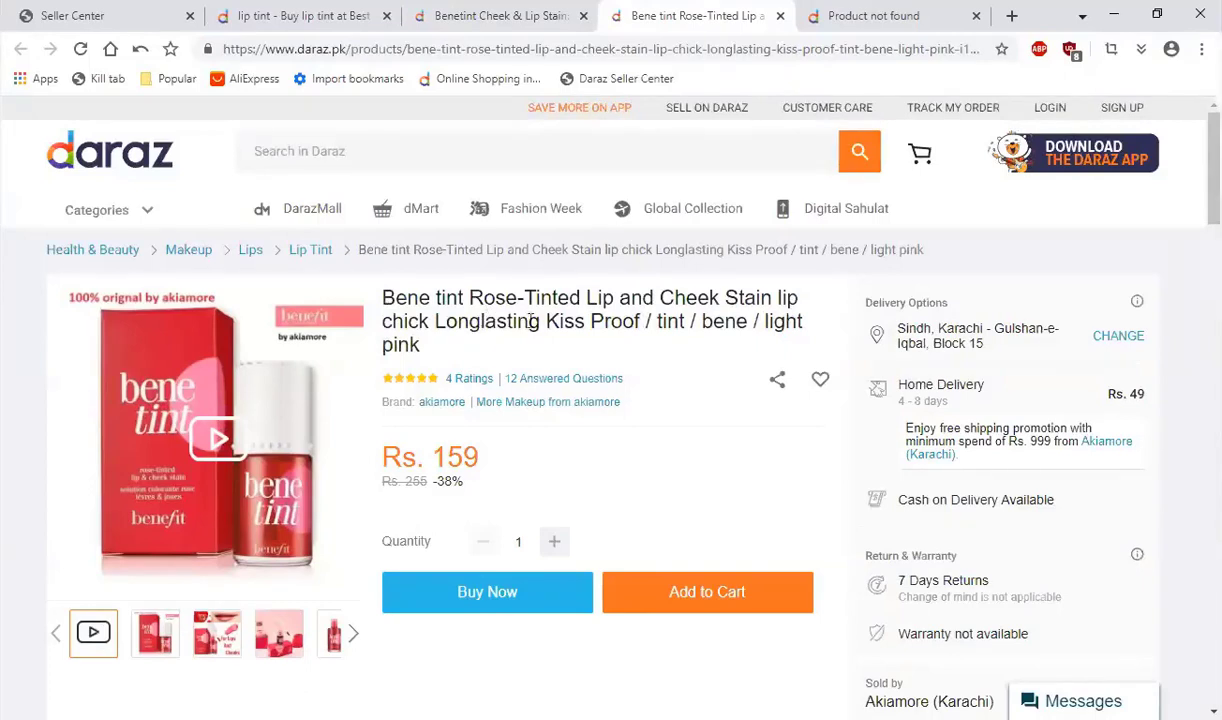
triple_click(406, 320)
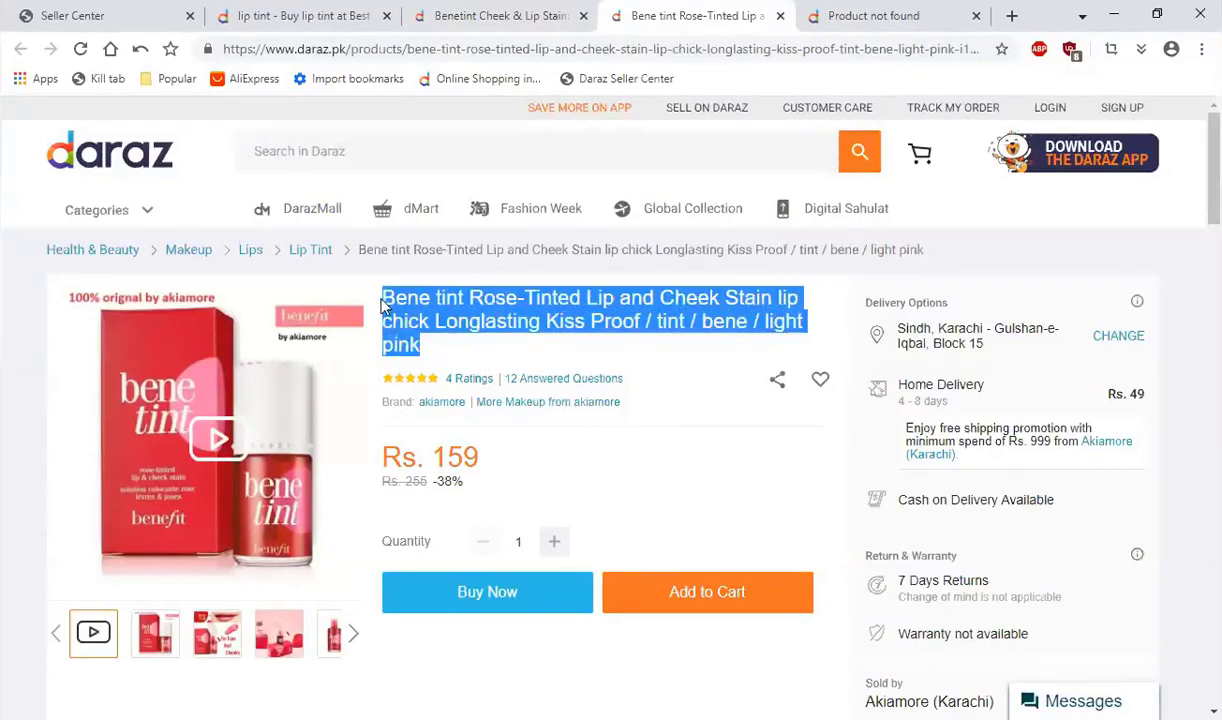
click(447, 362)
Step: Read the product details and specifications of the akiamore Bene tint listing, then check its price and discount
scroll(520, 370, down, 5)
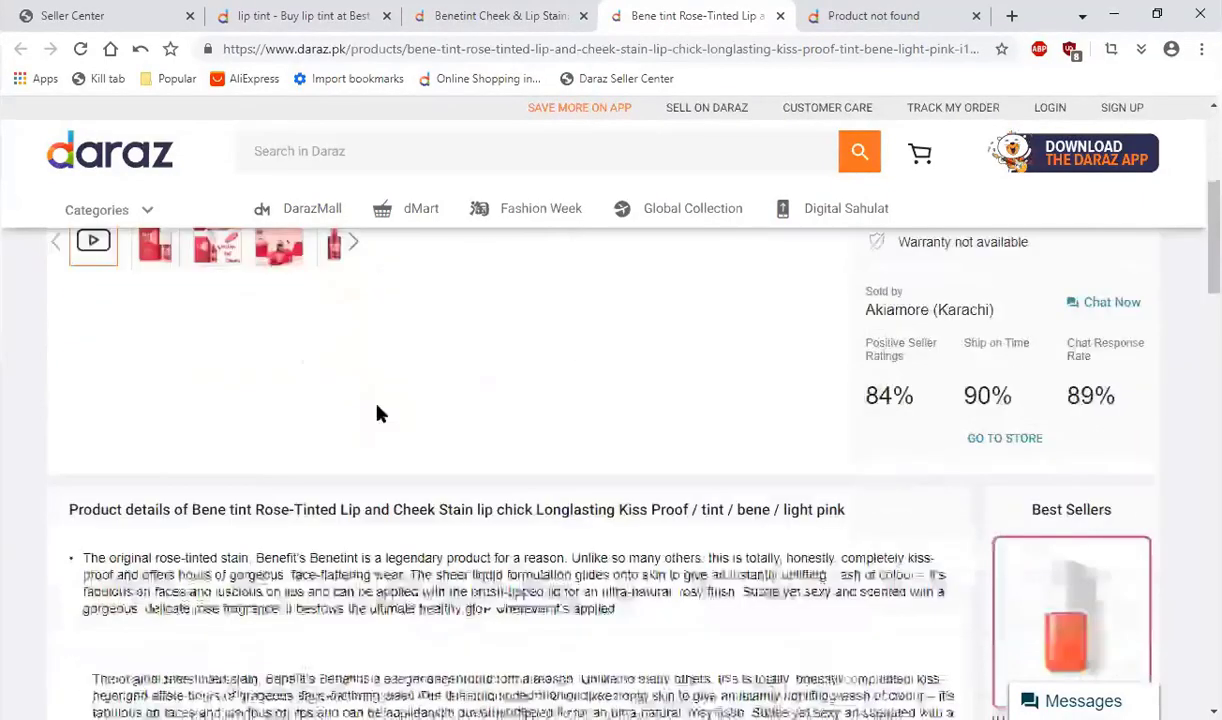
scroll(378, 412, down, 1)
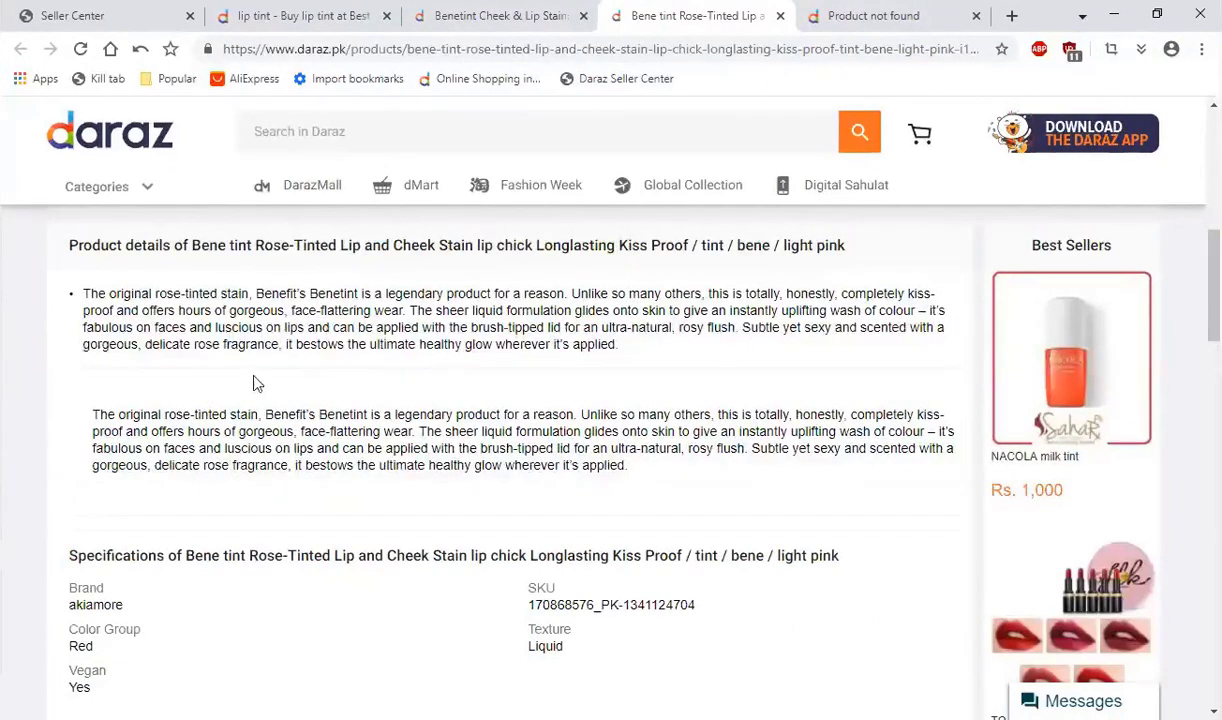
scroll(560, 285, up, 10)
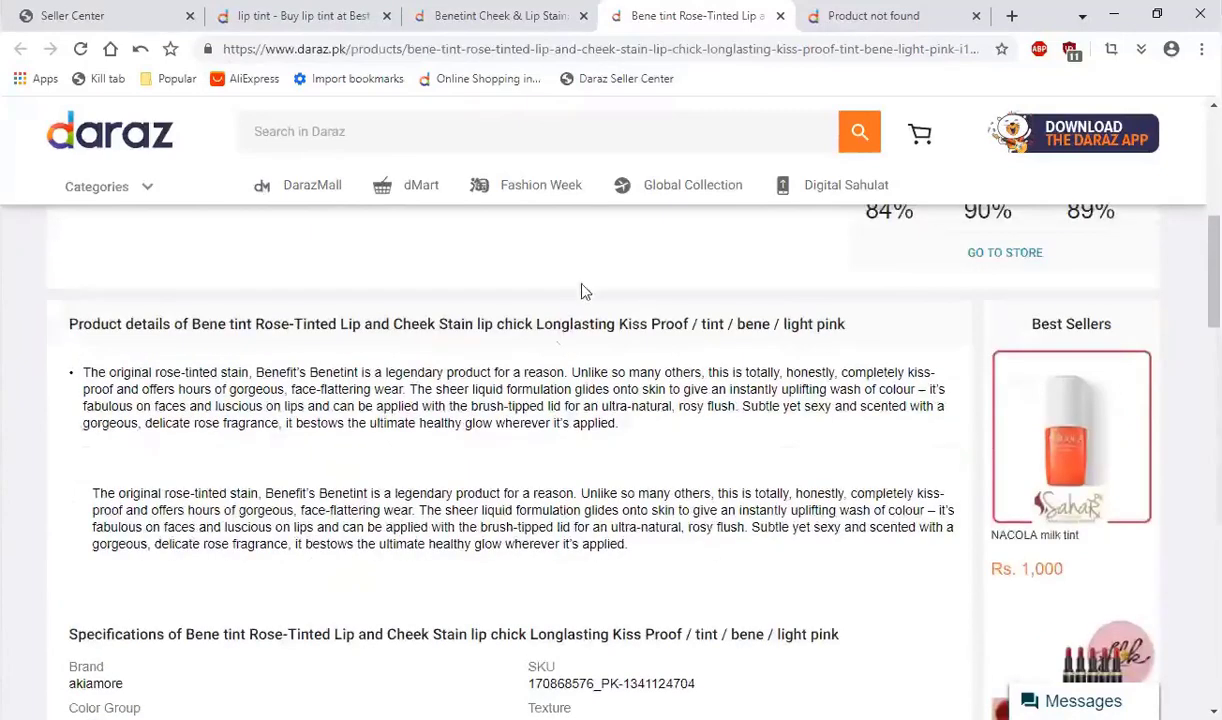
drag(435, 465, 450, 490)
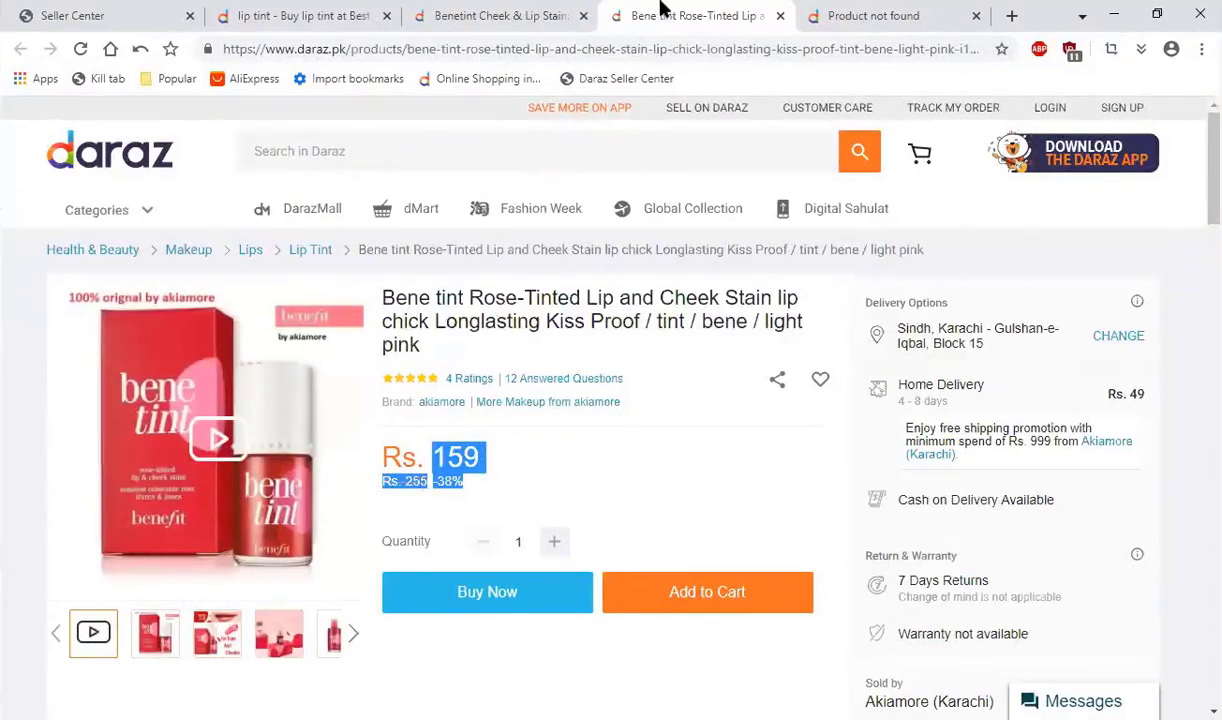
Step: Compare the Benetint Cheek & Lip Stain listing's product image with the akiamore Bene tint listing
click(500, 16)
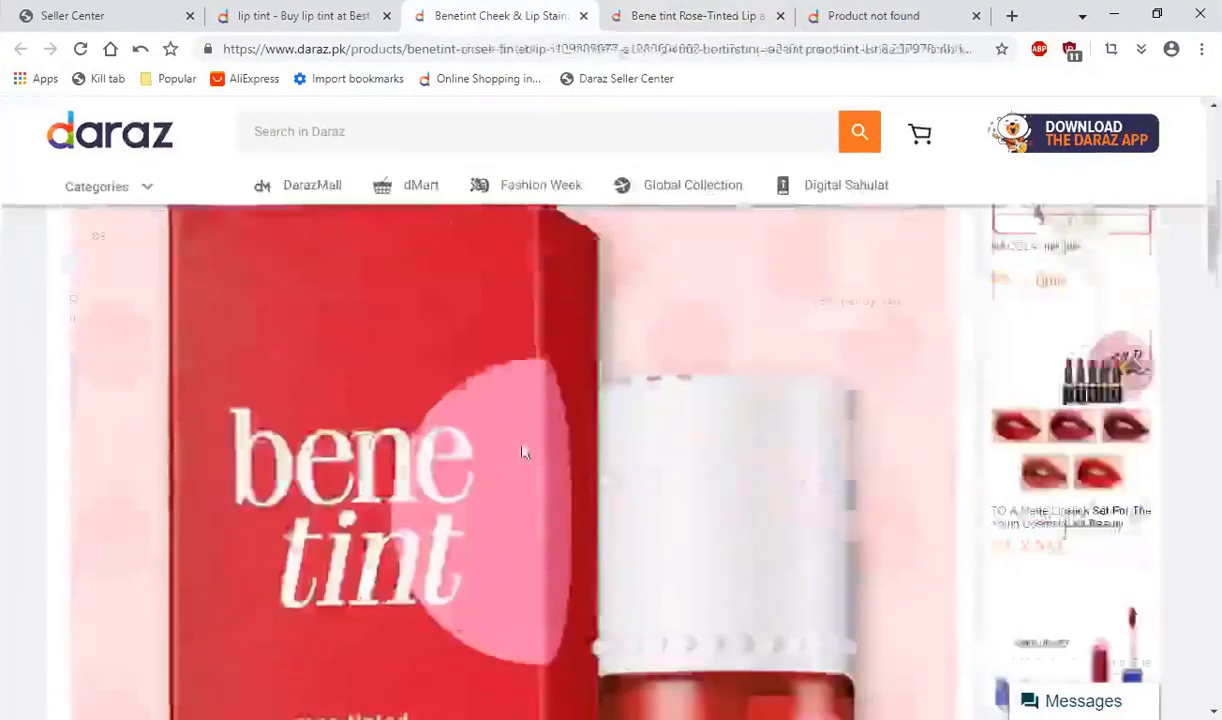
scroll(526, 450, up, 10)
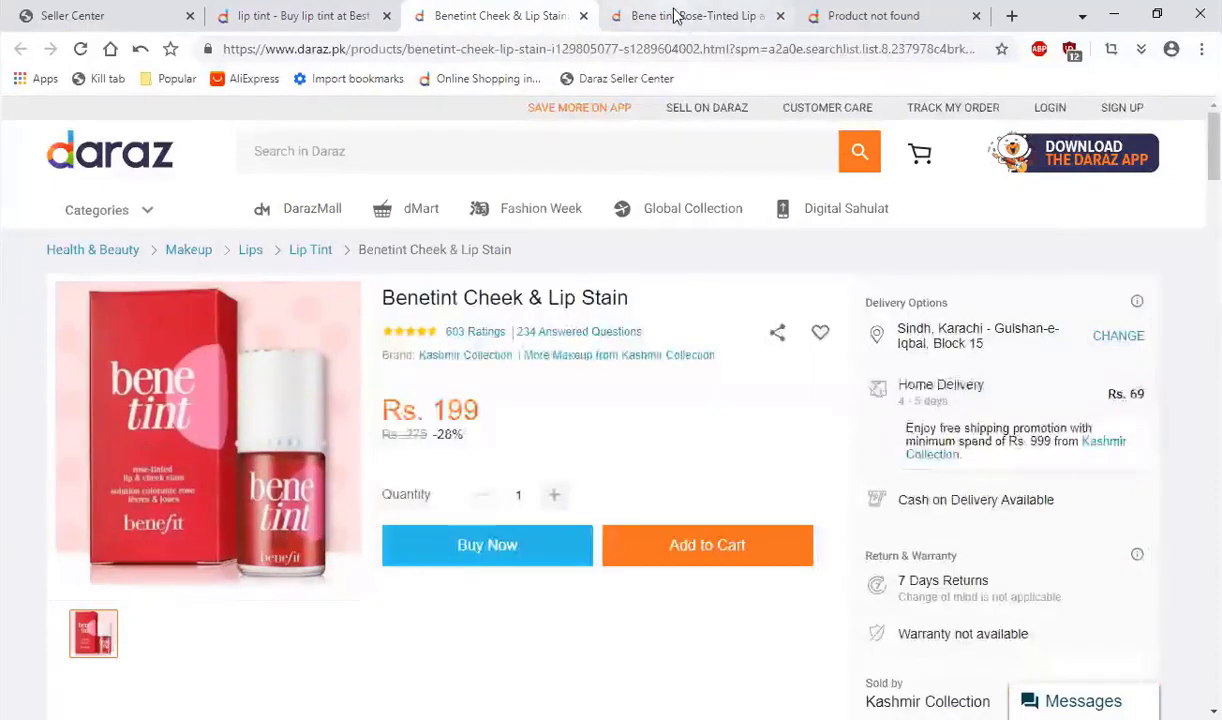
click(675, 16)
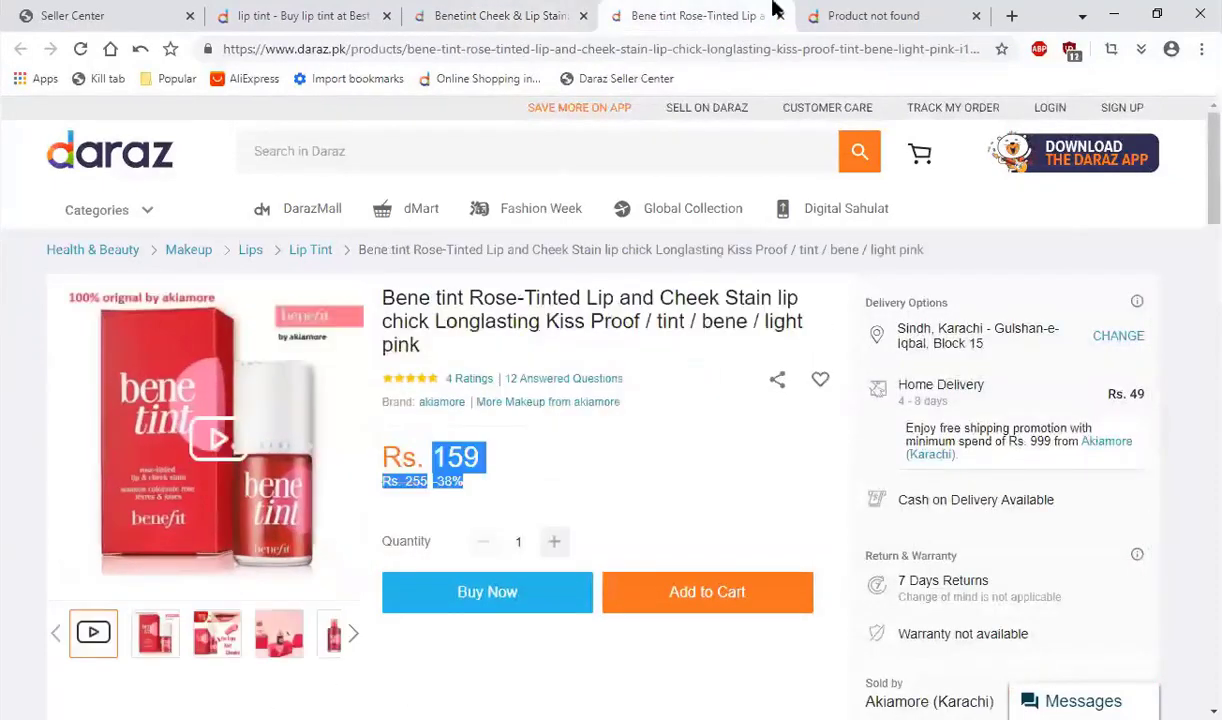
Step: Close the unavailable Lip & Cheek Stain Mini product tab and return to the lip tint search results
click(800, 14)
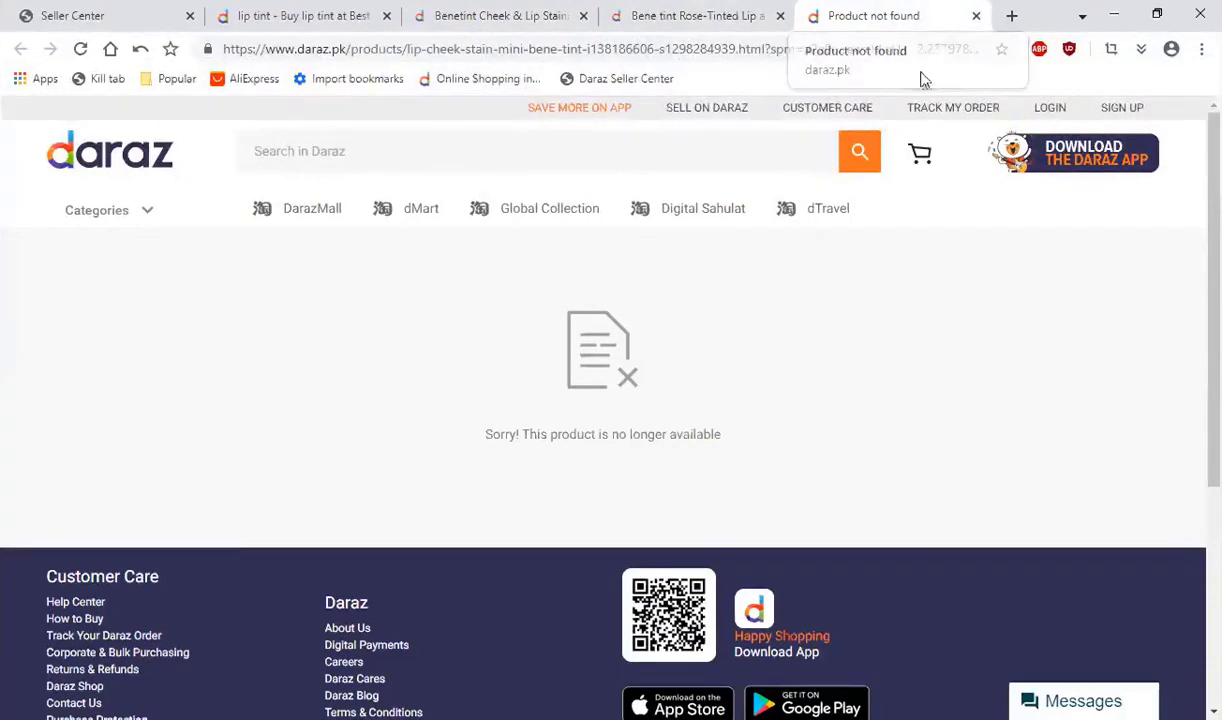
click(974, 18)
click(322, 14)
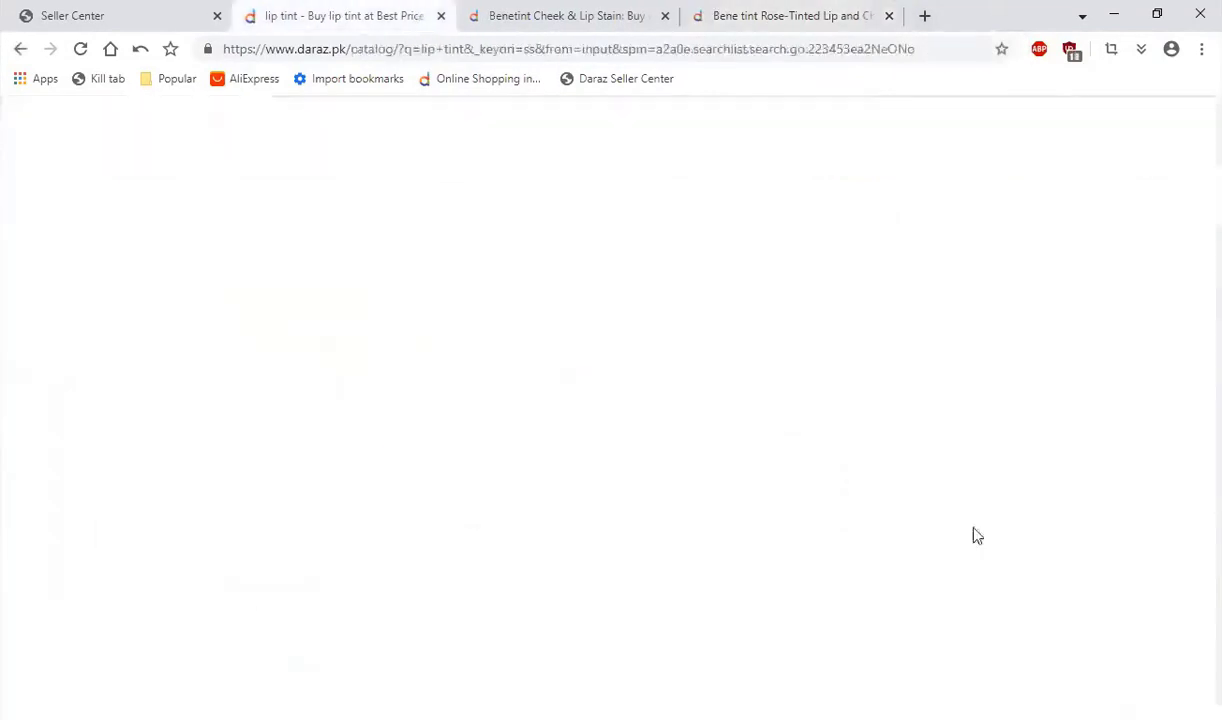
Step: Open the Rs. 178 Bene tint Rose-Tinted Lip and Cheek Stain listing from the search results in a new tab and view it
scroll(829, 499, down, 2)
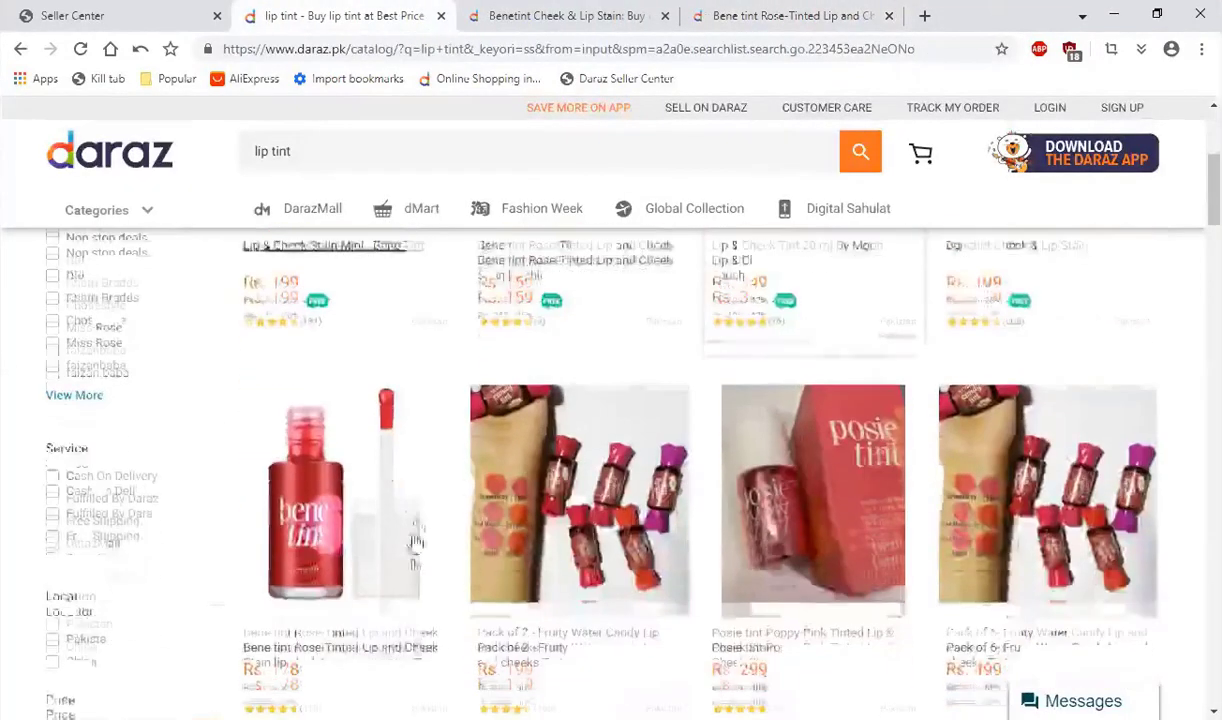
scroll(272, 424, down, 2)
right_click(325, 195)
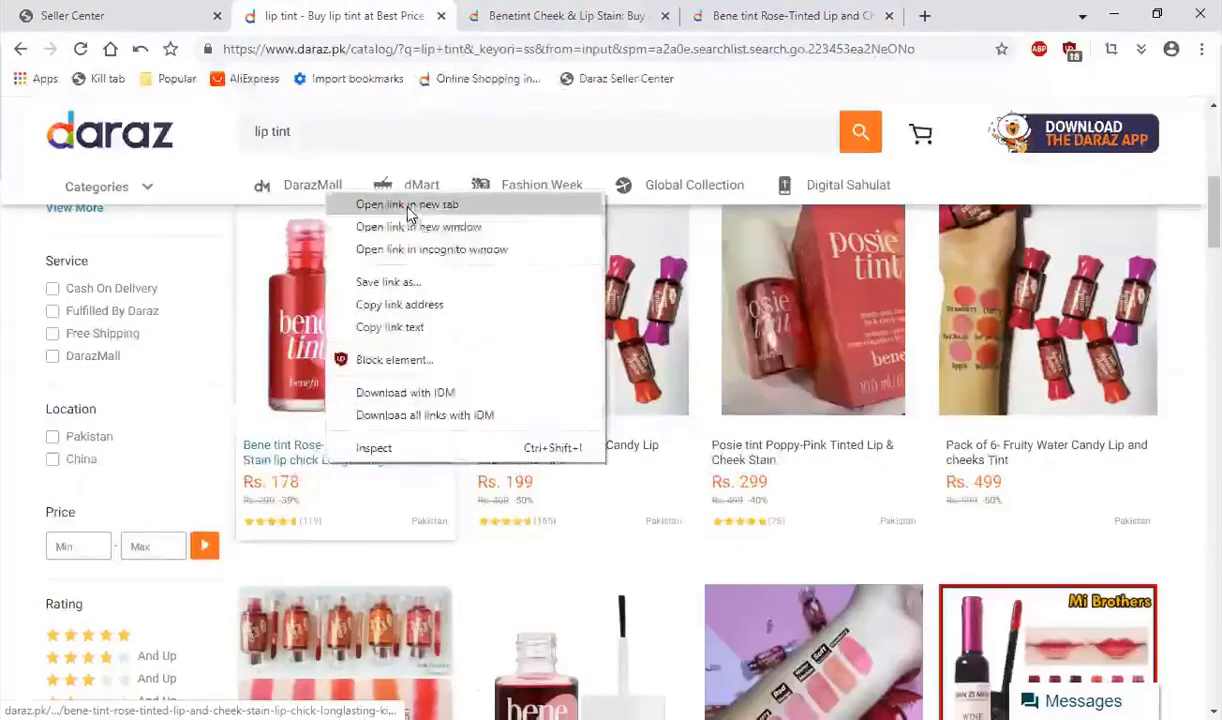
click(385, 200)
click(886, 14)
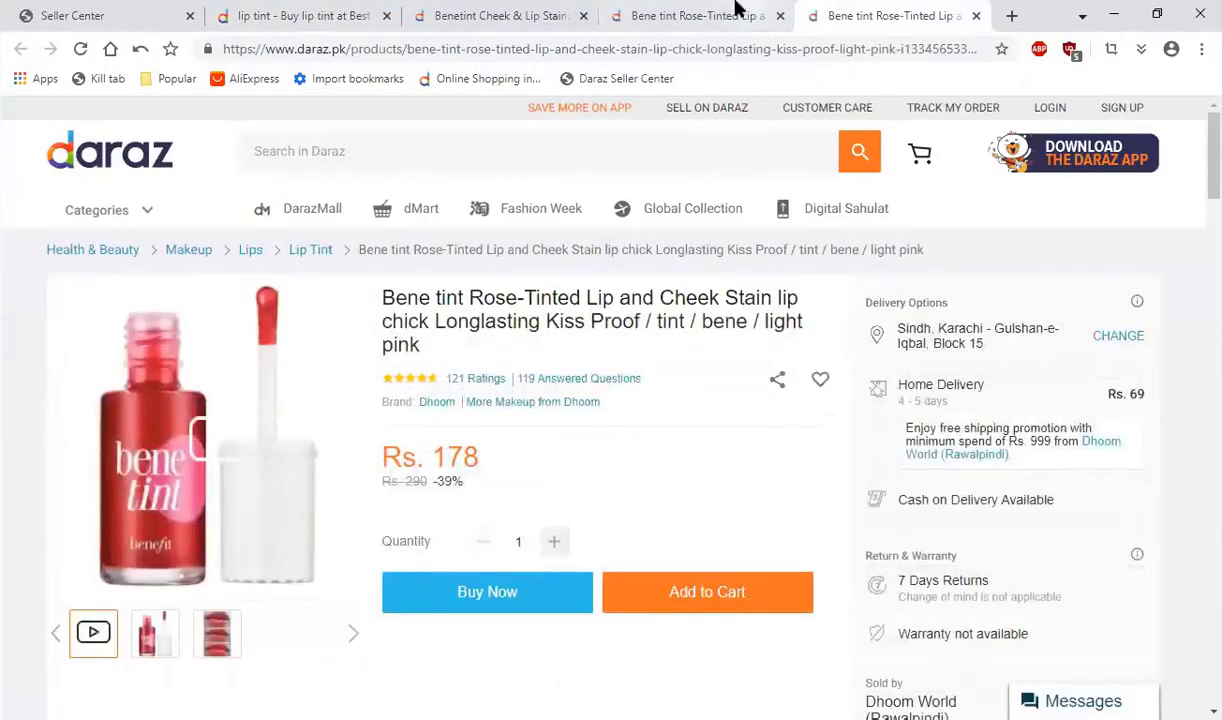
Step: Compare the seller details and performance ratings of the Akiamore and Dhoom World Bene tint listings
key(ctrl+shift+Tab)
scroll(920, 660, down, 1)
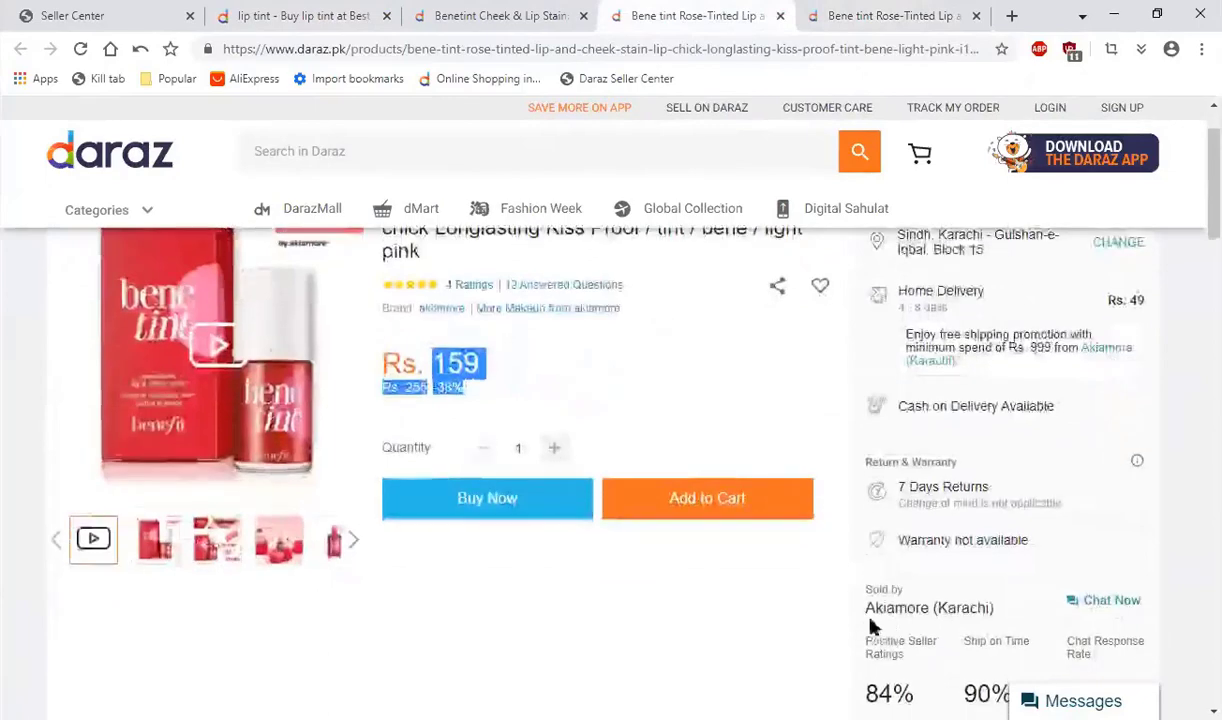
scroll(748, 460, up, 1)
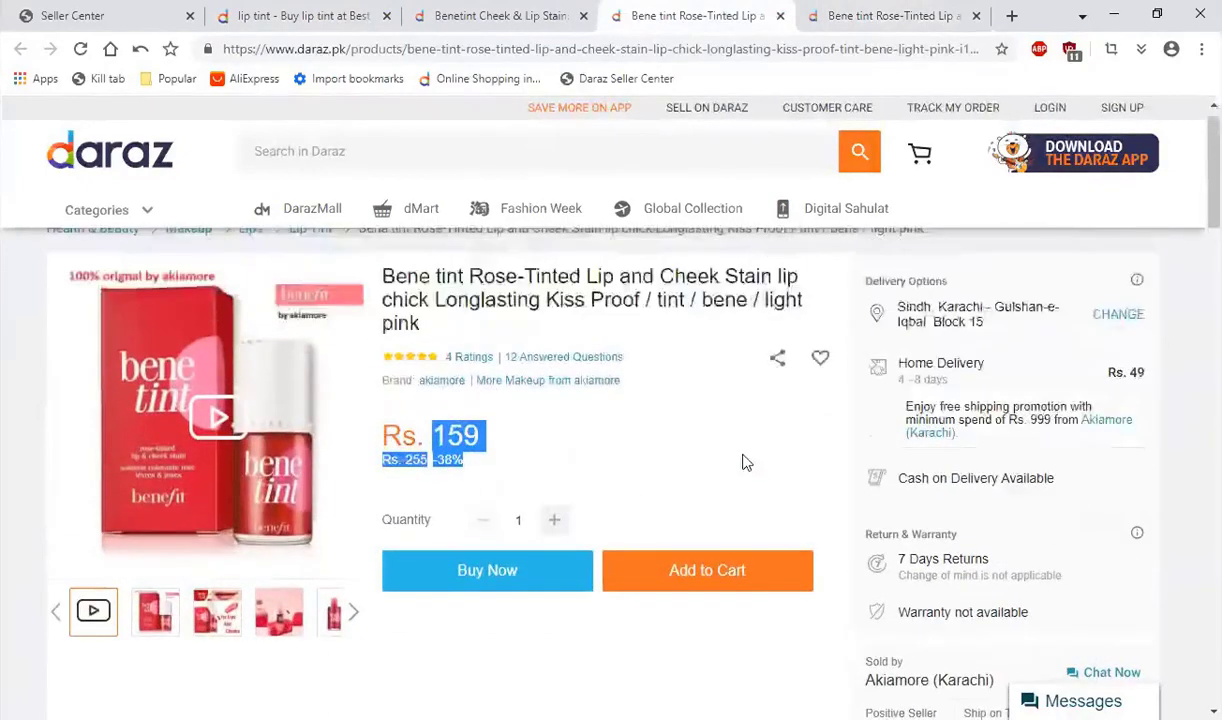
click(425, 355)
scroll(425, 355, up, 1)
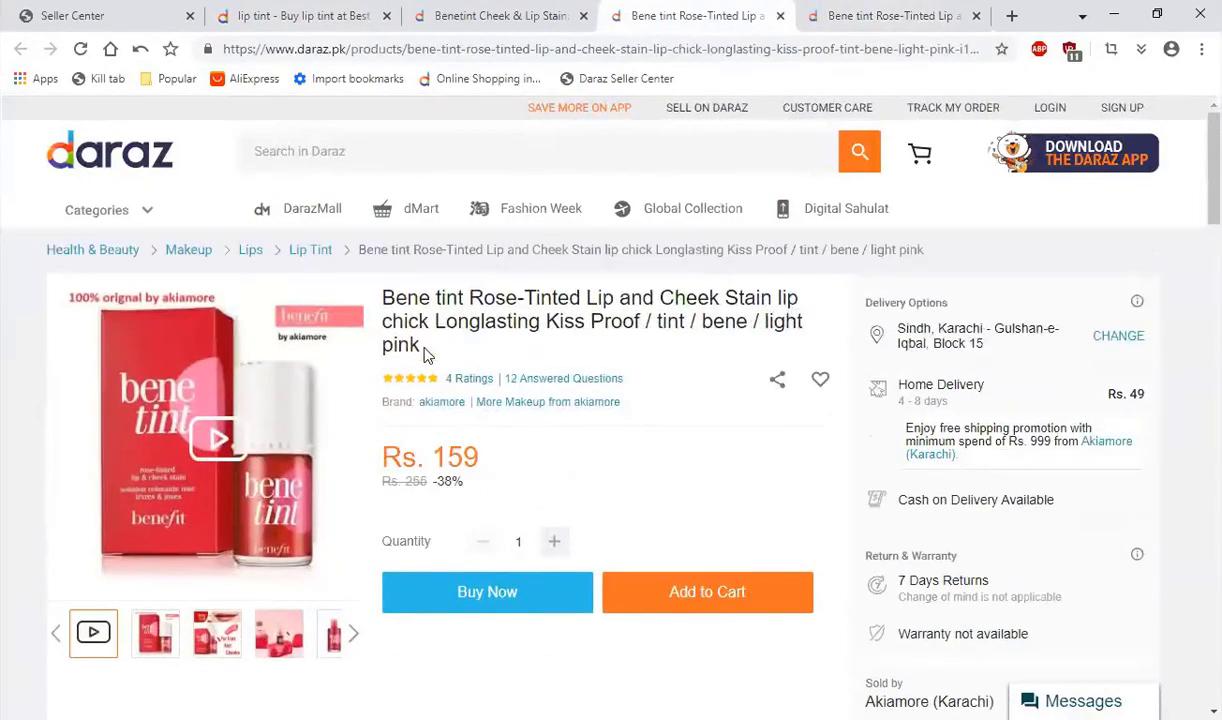
click(880, 15)
scroll(903, 477, down, 3)
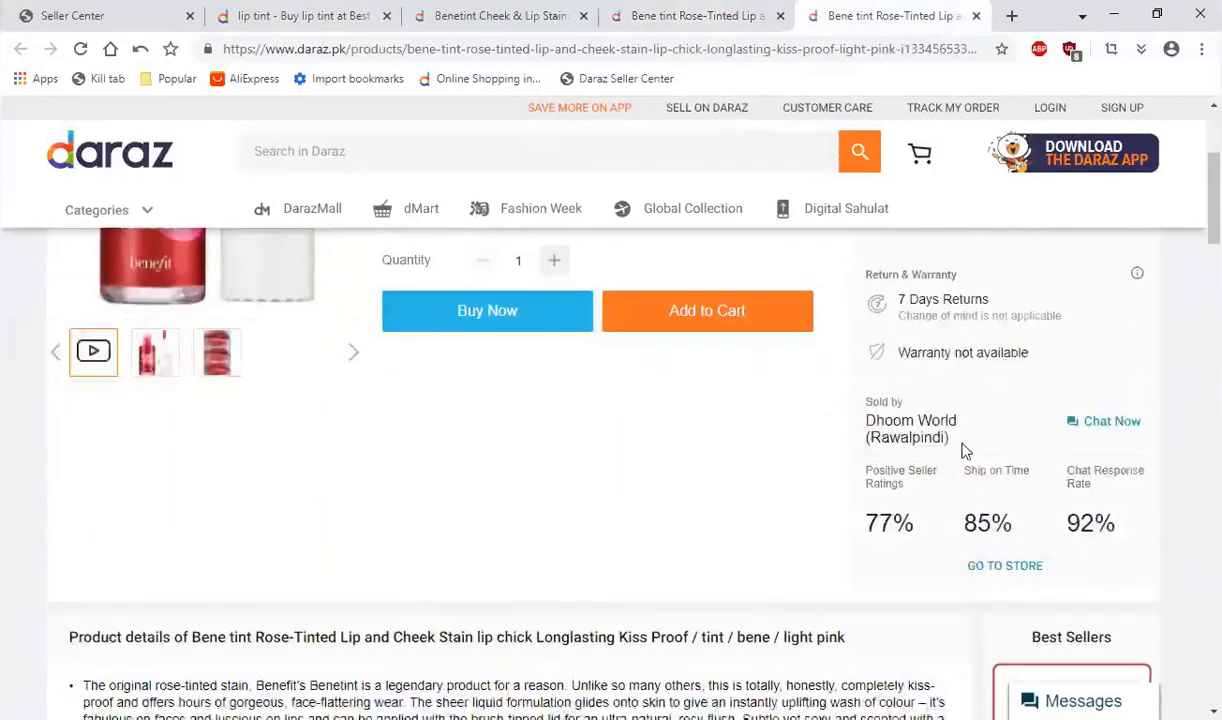
scroll(832, 431, up, 3)
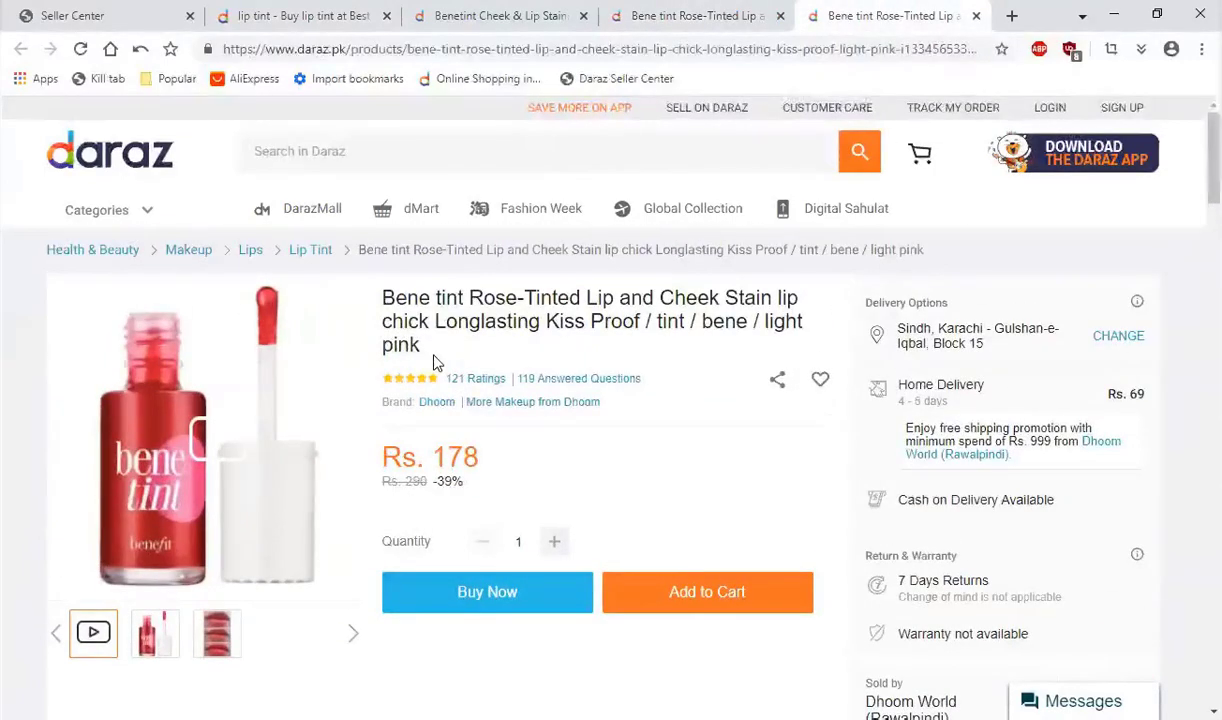
Step: Compare the full product titles of the Dhoom World and Akiamore Bene tint listings
triple_click(618, 330)
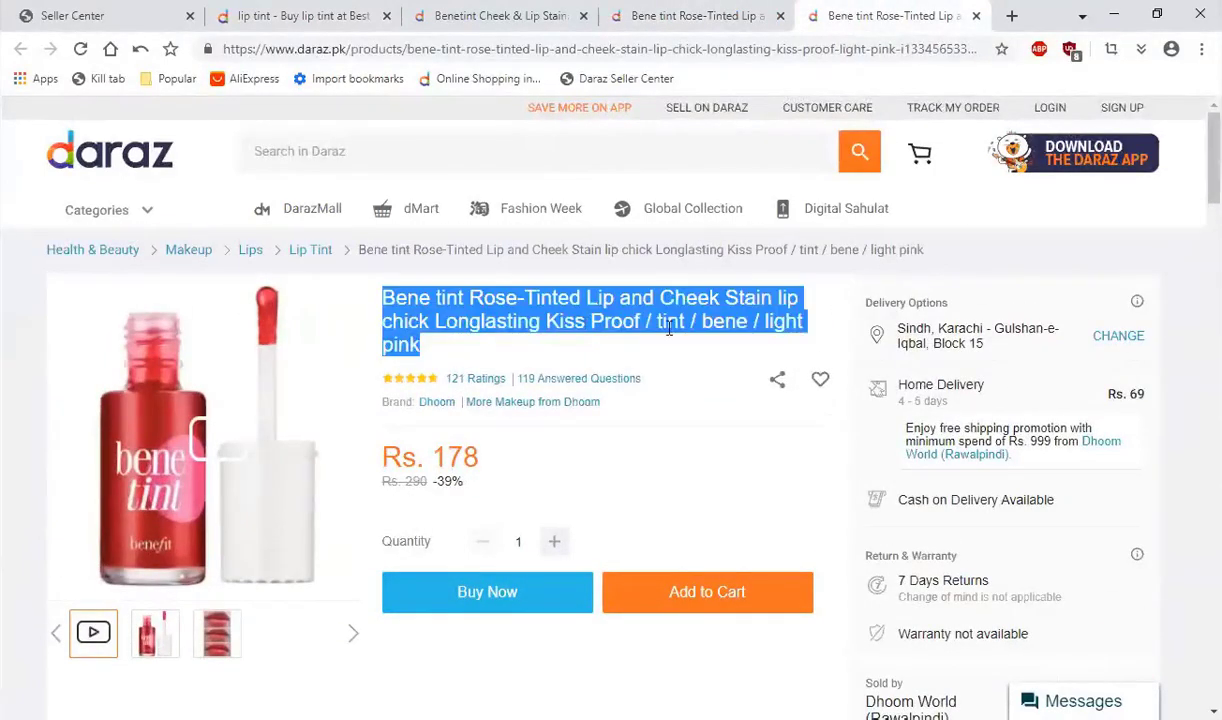
click(640, 12)
drag(455, 354, 372, 285)
click(425, 303)
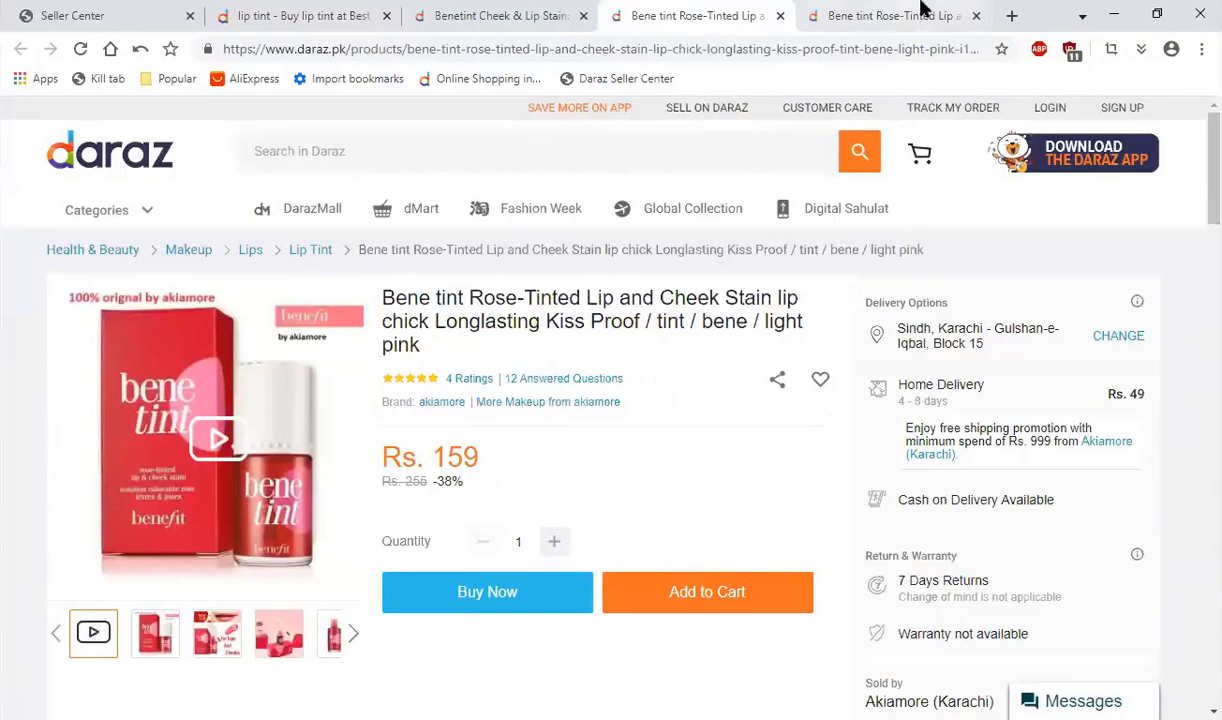
key(ctrl+Tab)
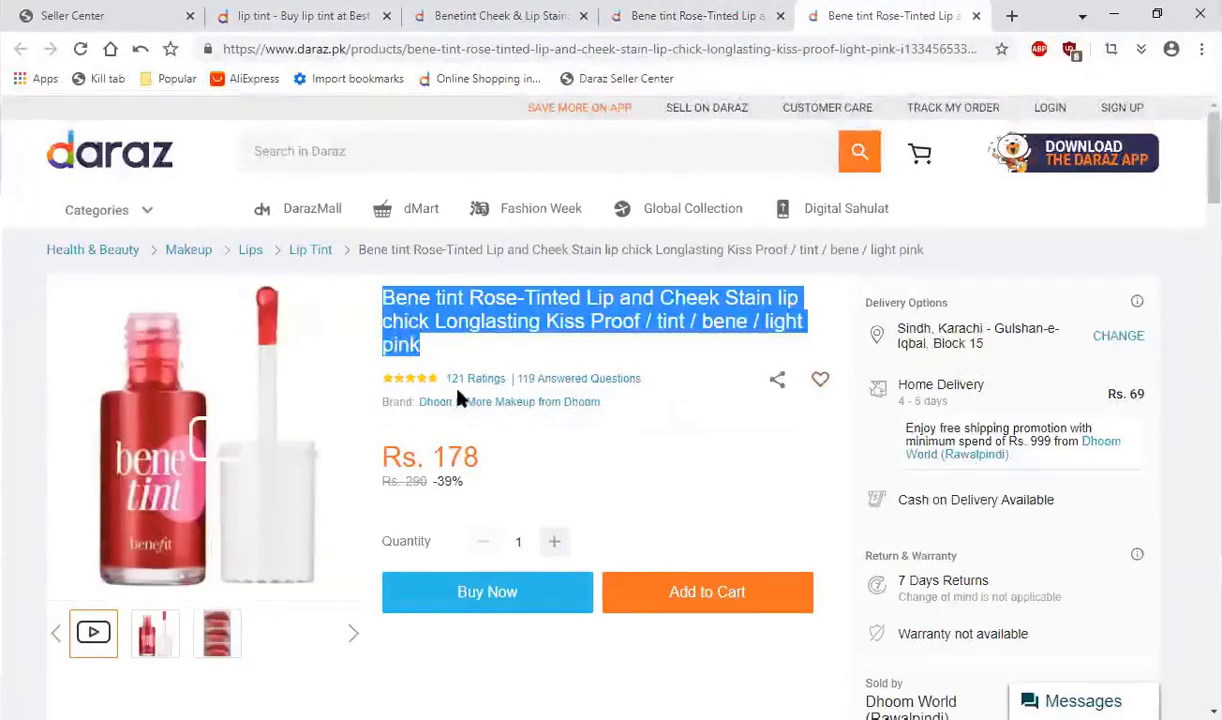
Step: Check the Dhoom World listing's title word by word against the title of the Akiamore Bene tint listing
click(731, 12)
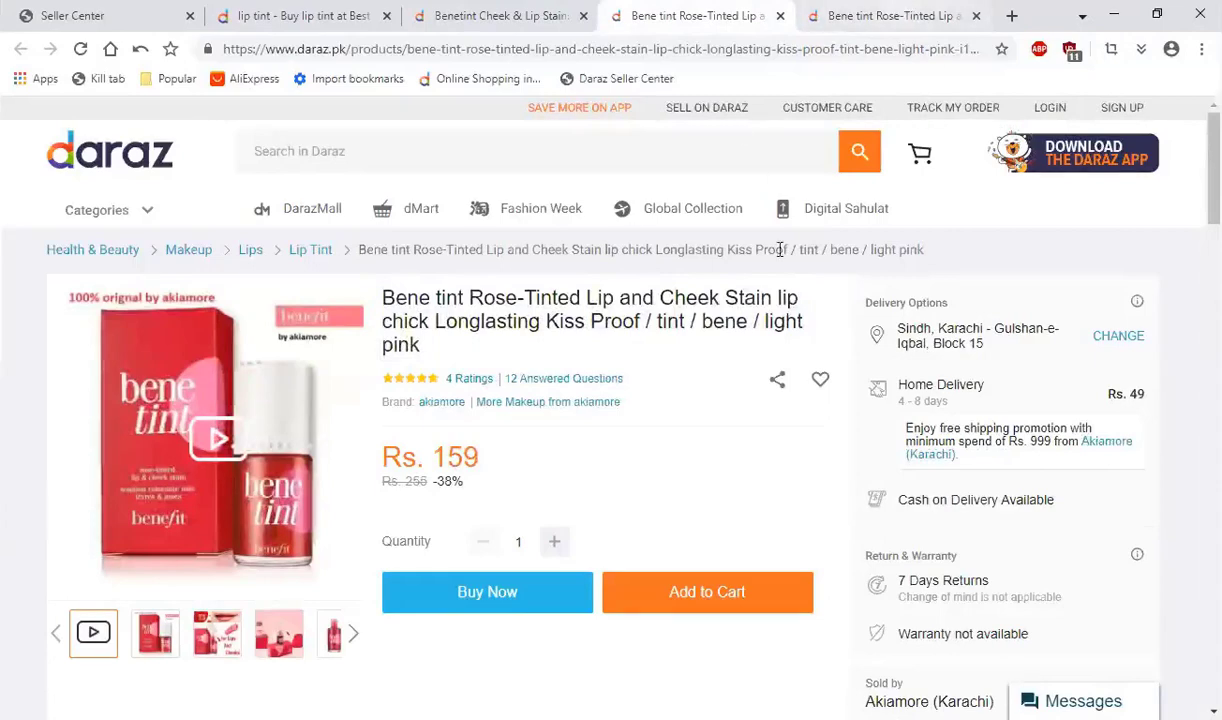
key(ctrl+Tab)
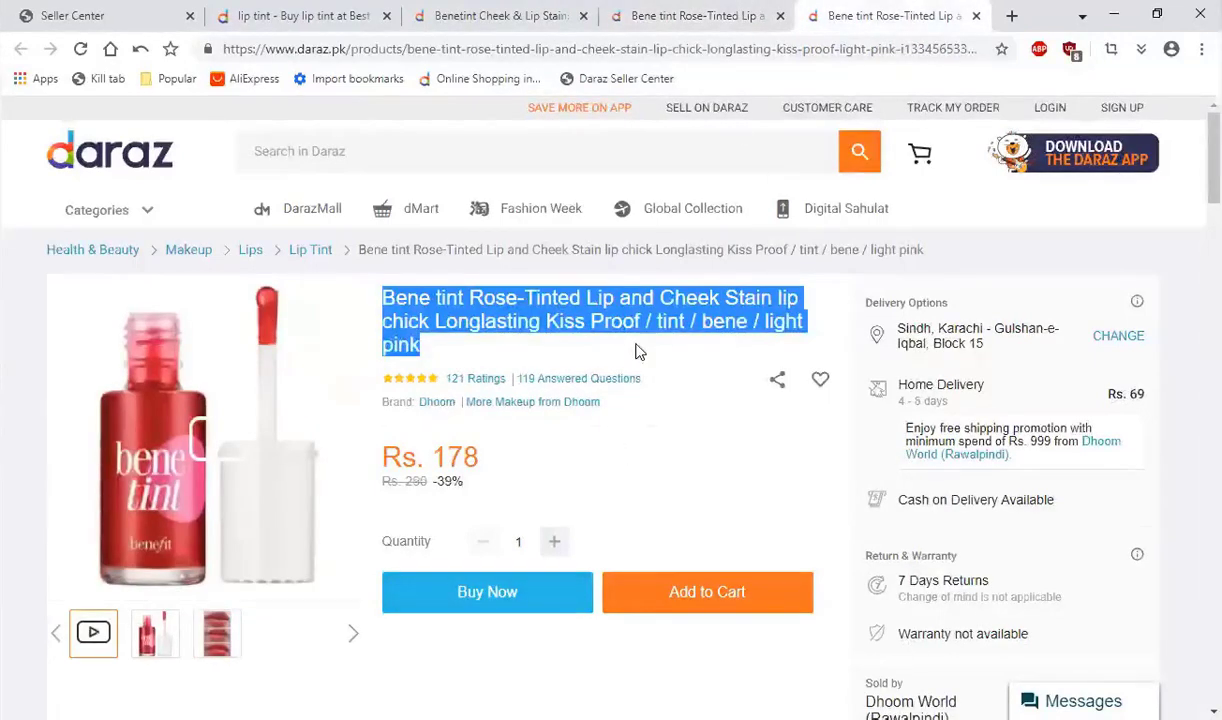
click(607, 330)
drag(425, 352, 378, 290)
click(416, 305)
drag(423, 346, 378, 290)
click(424, 313)
drag(423, 346, 378, 290)
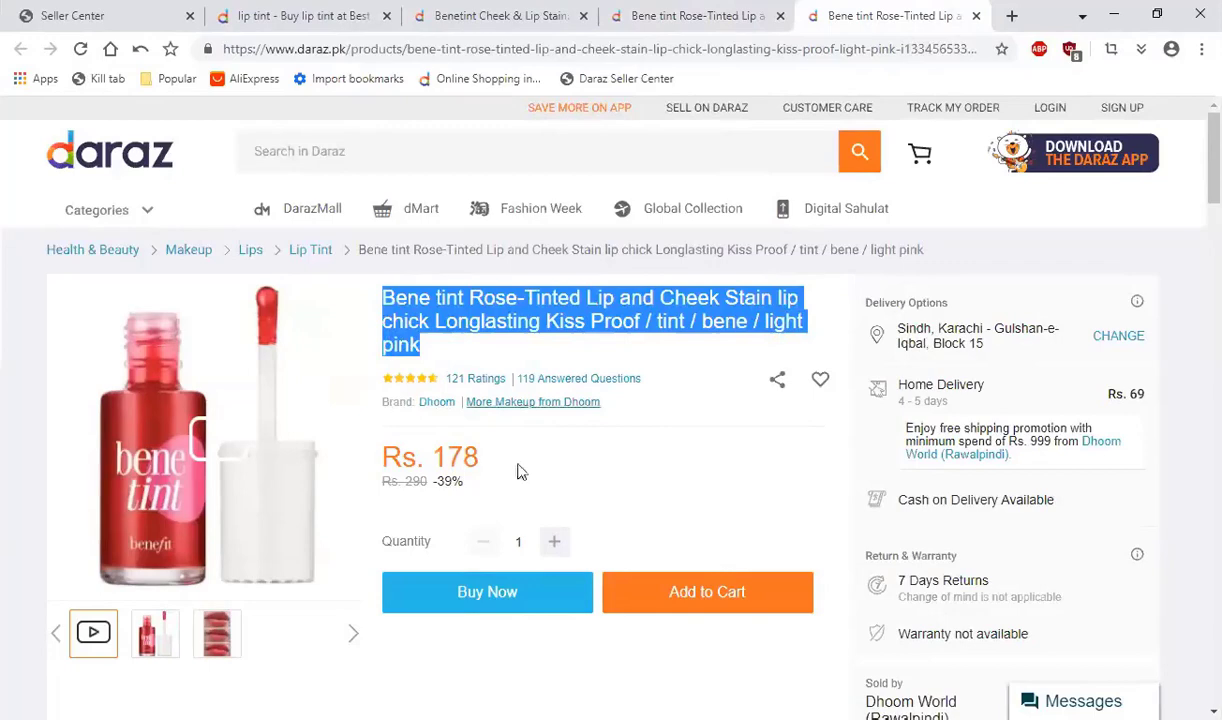
click(722, 12)
click(915, 18)
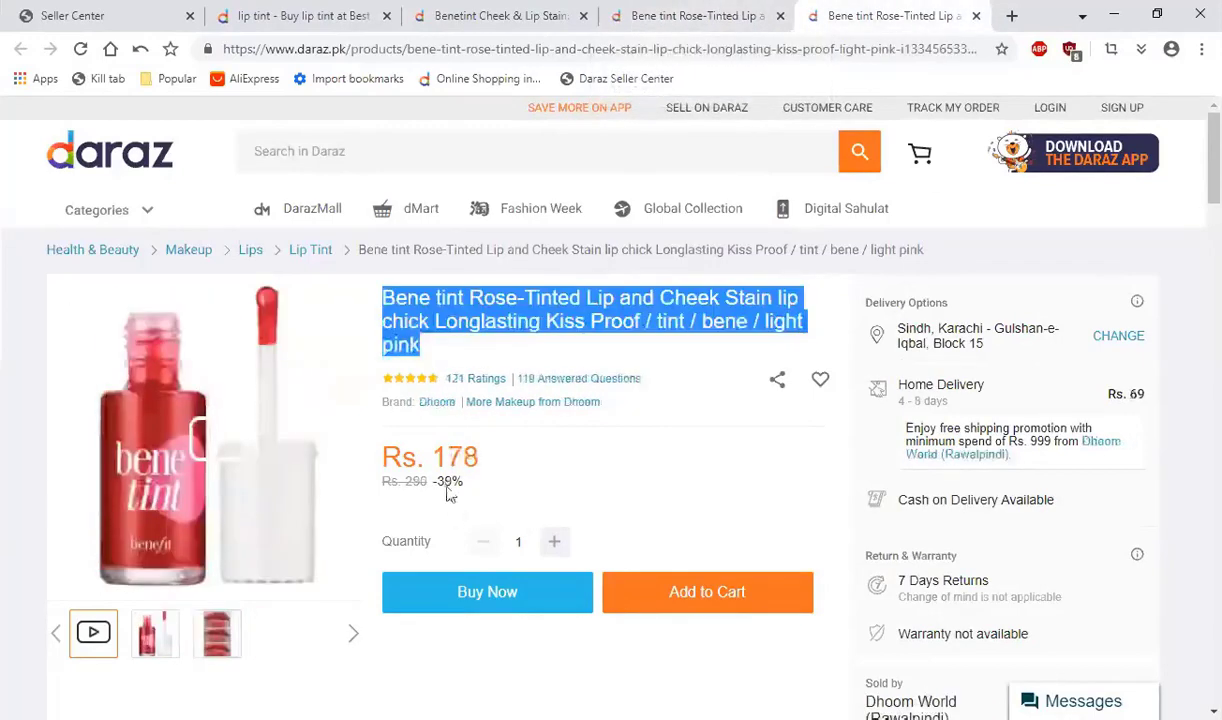
Step: Compare the prices of the Dhoom World and Akiamore Bene tint listings and reread the Akiamore title
drag(468, 486, 431, 458)
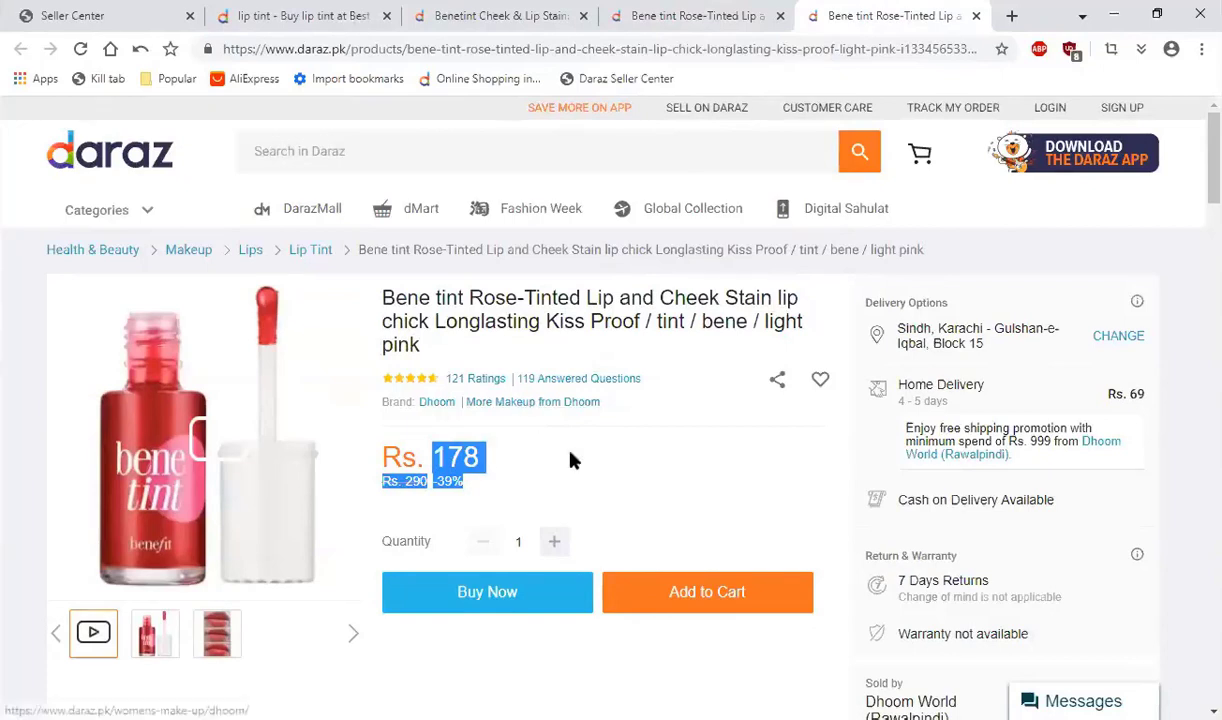
click(698, 15)
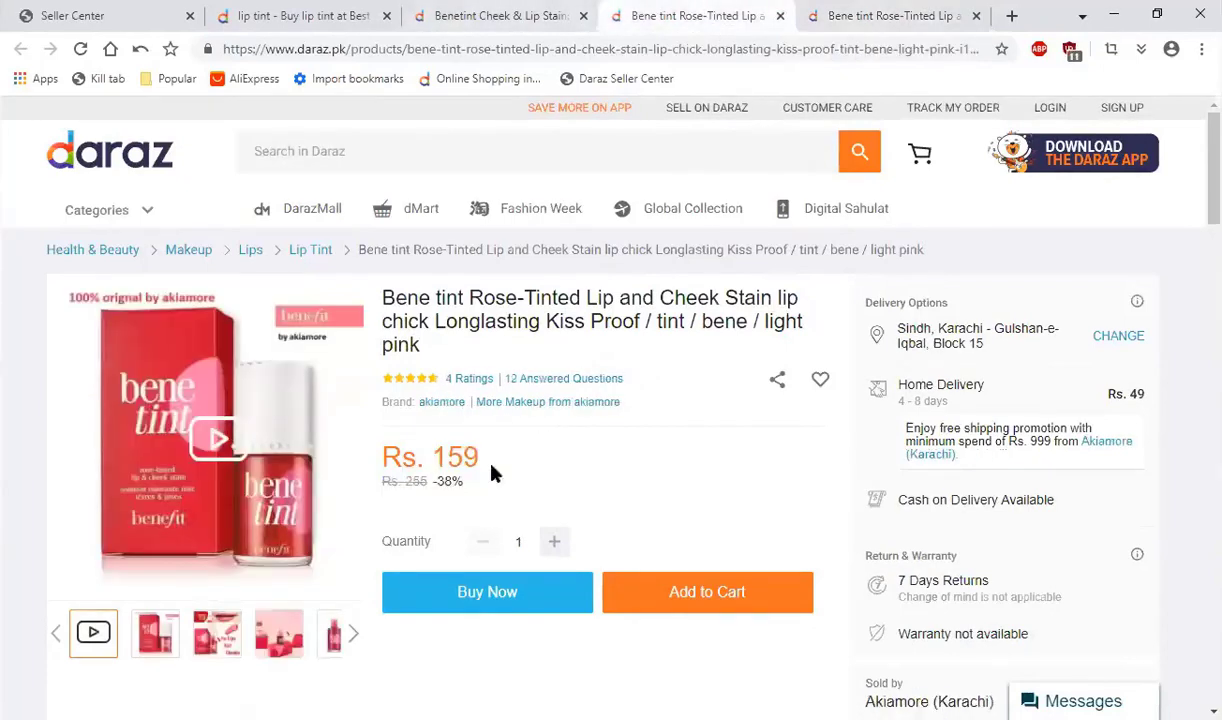
drag(456, 456, 433, 455)
drag(433, 455, 510, 458)
click(514, 460)
drag(420, 345, 389, 306)
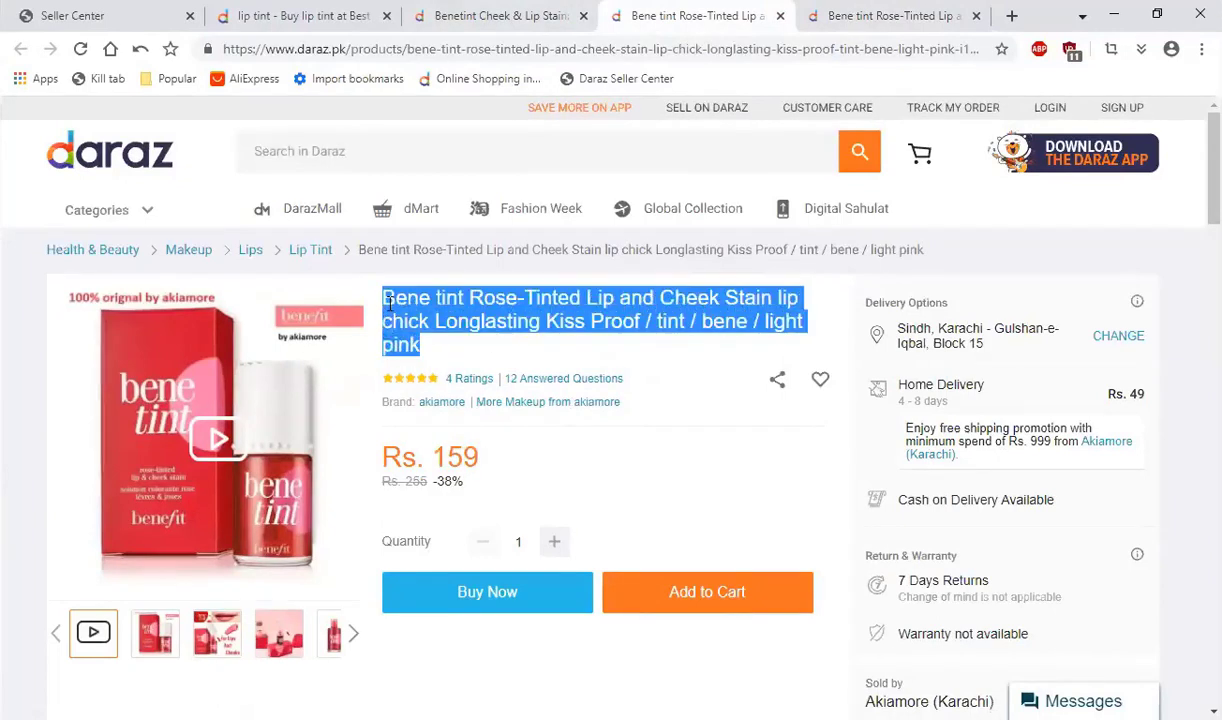
click(618, 485)
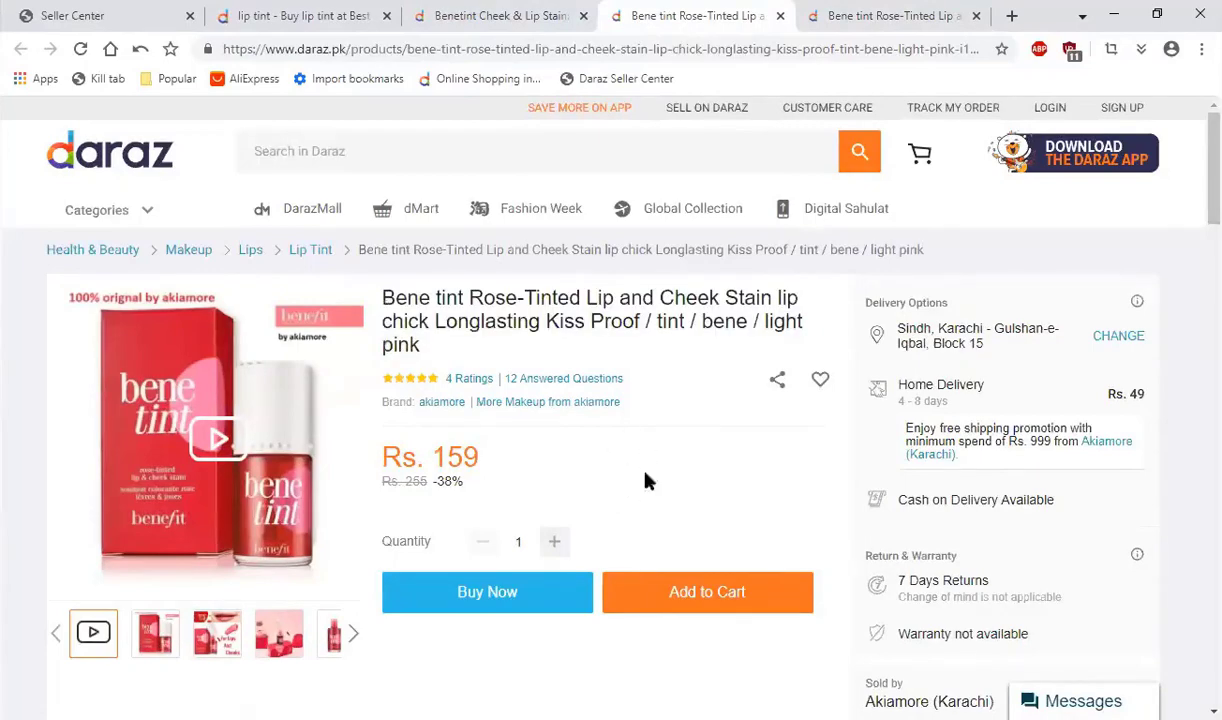
Step: Examine the product images, description and specifications of the Dhoom World Bene tint listing
click(895, 15)
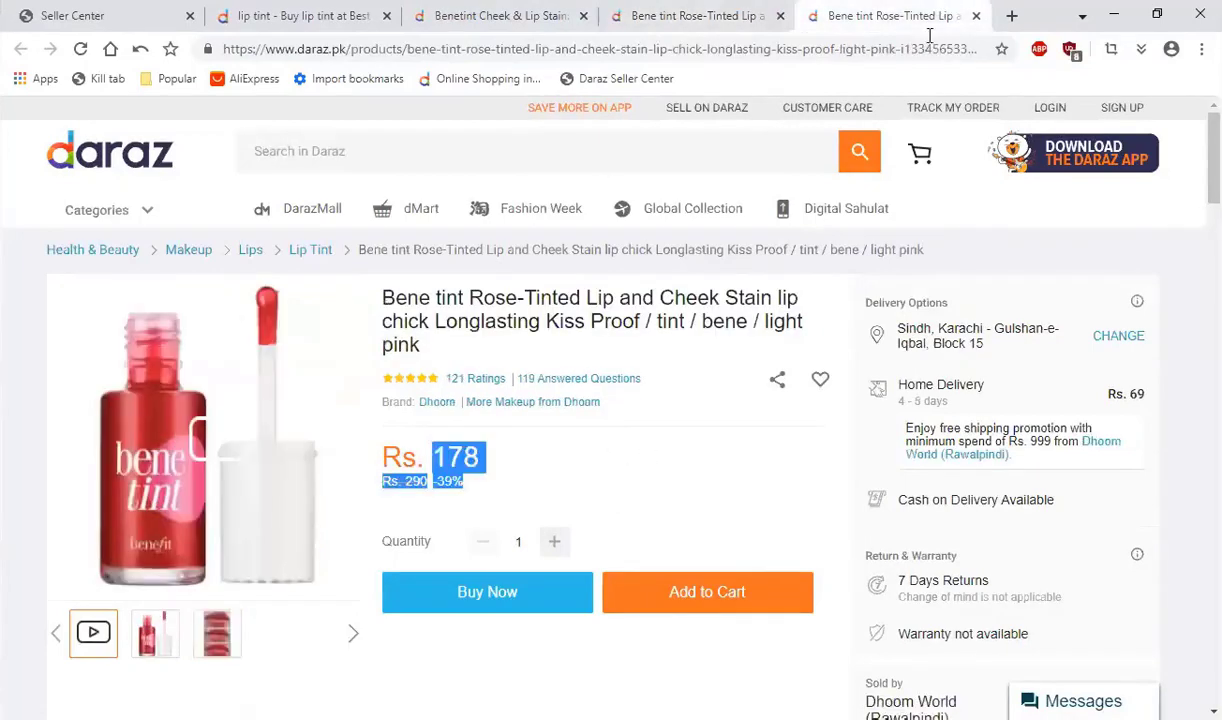
scroll(273, 494, down, 1)
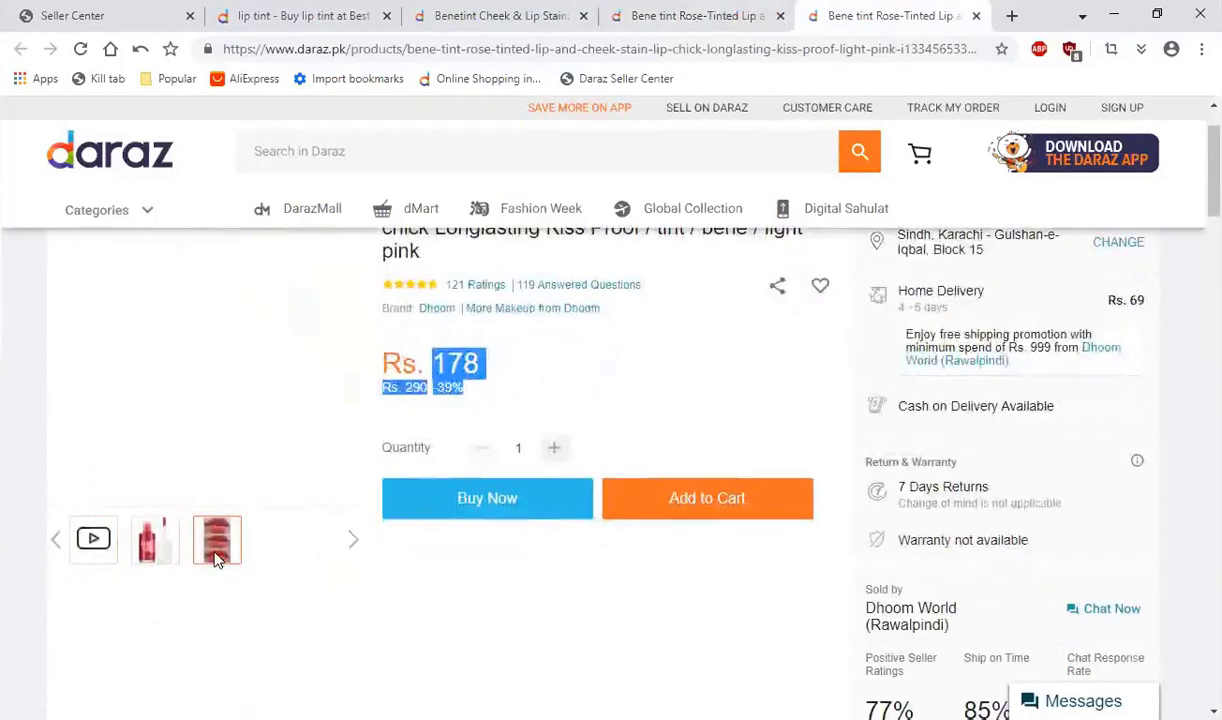
scroll(224, 310, up, 1)
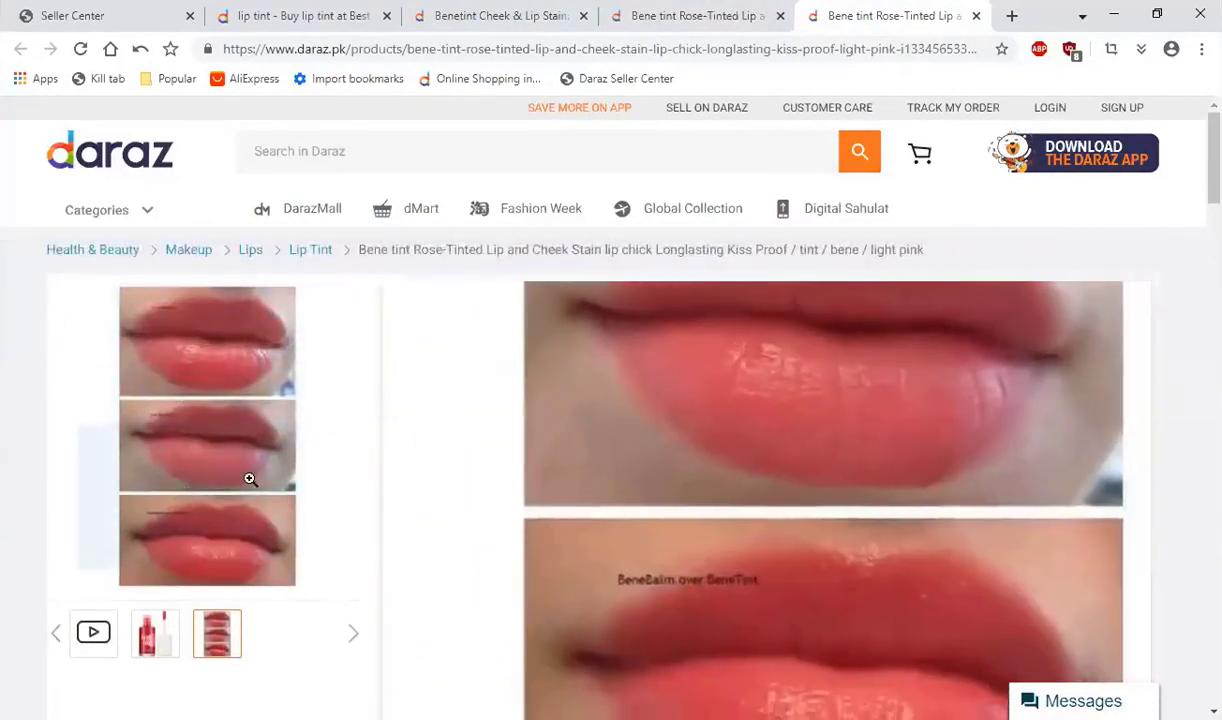
scroll(355, 545, down, 4)
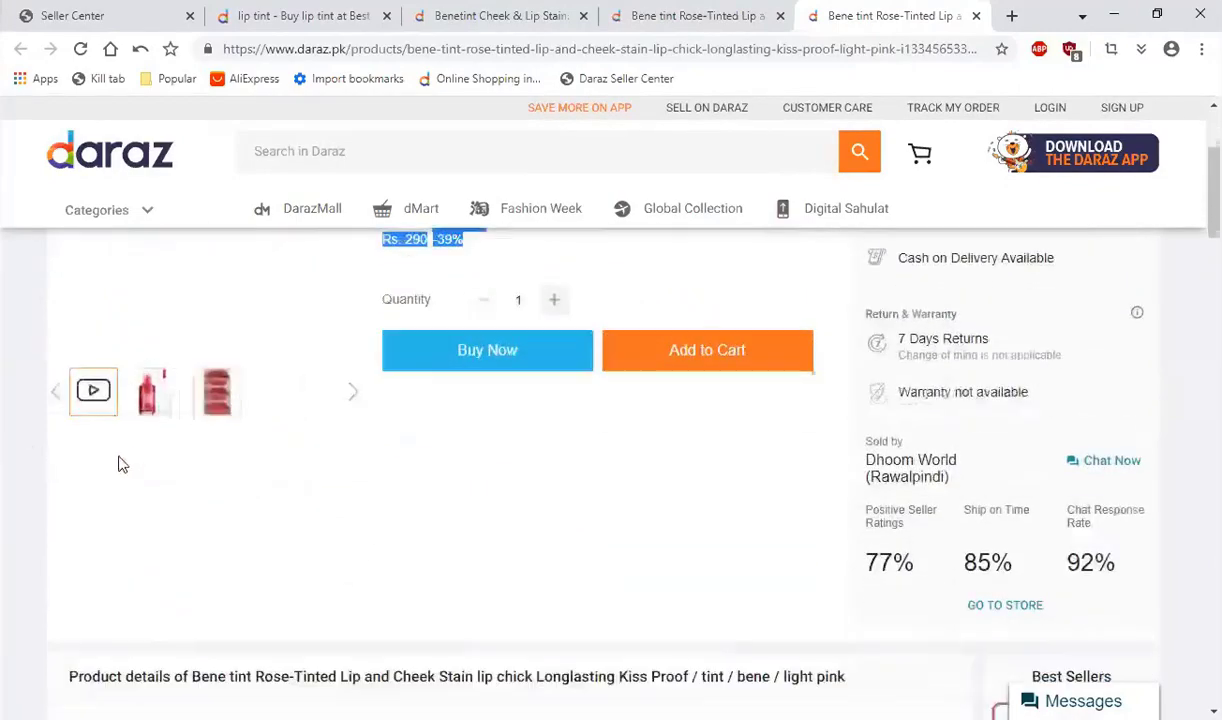
scroll(211, 455, down, 5)
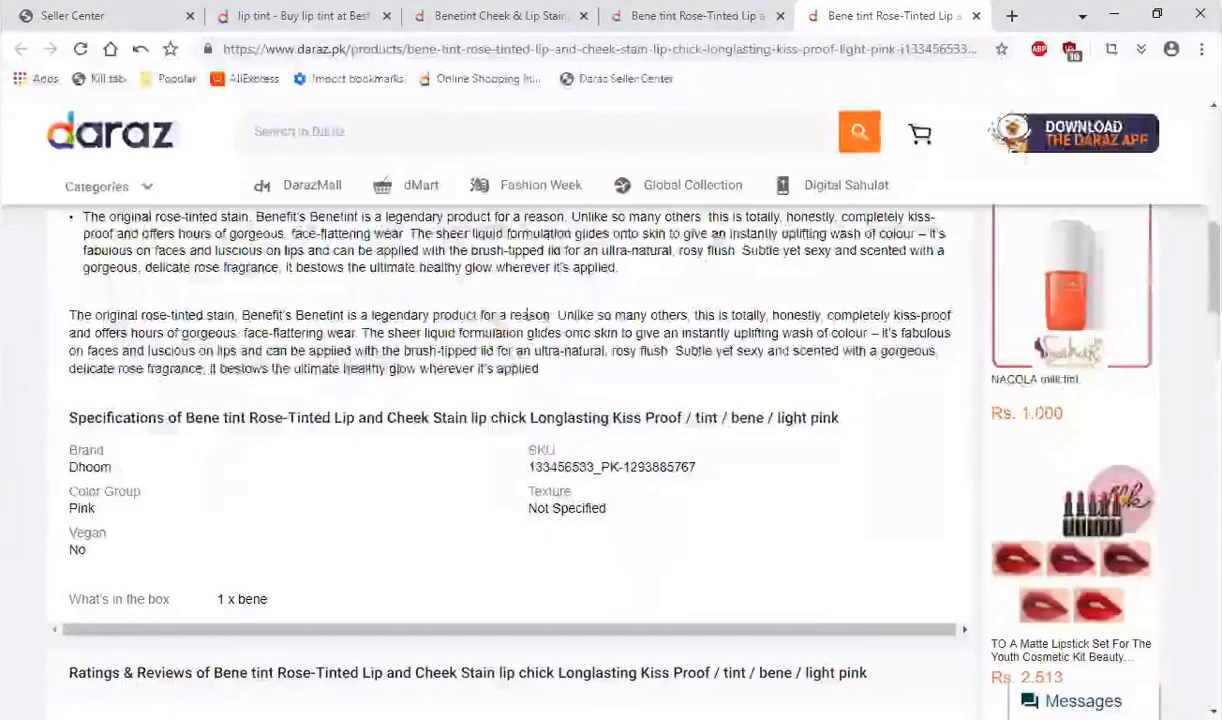
drag(459, 316, 588, 316)
scroll(620, 320, up, 3)
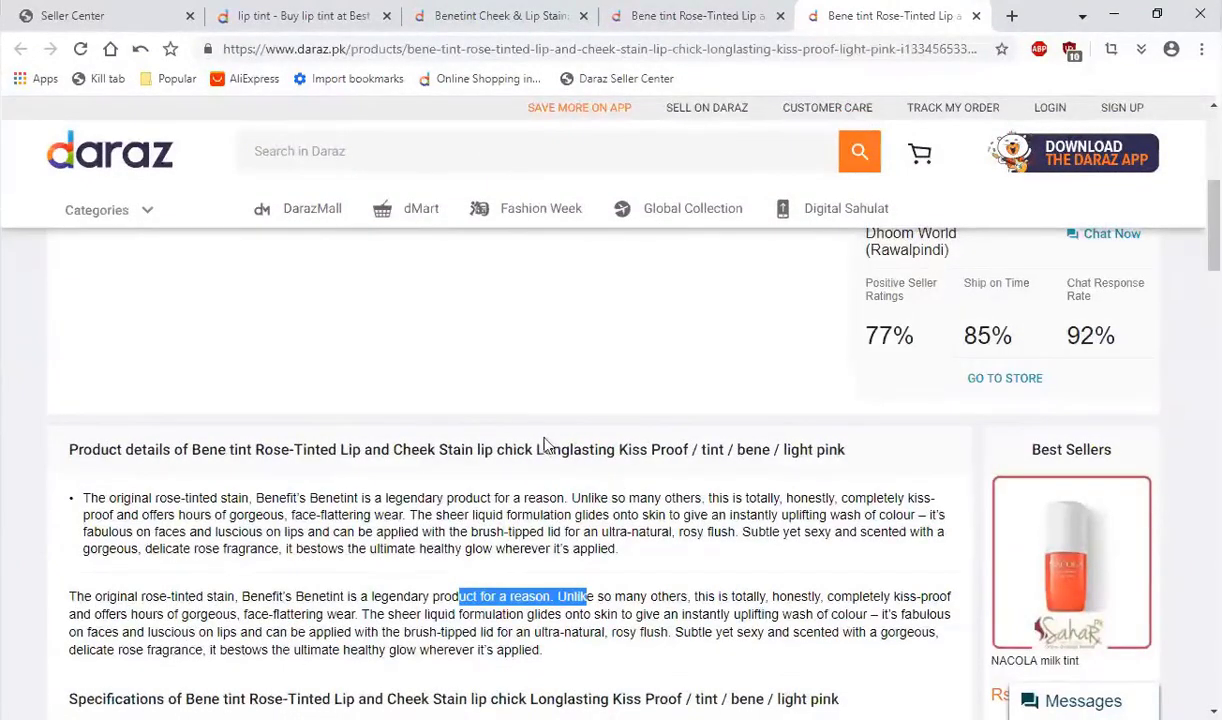
click(474, 588)
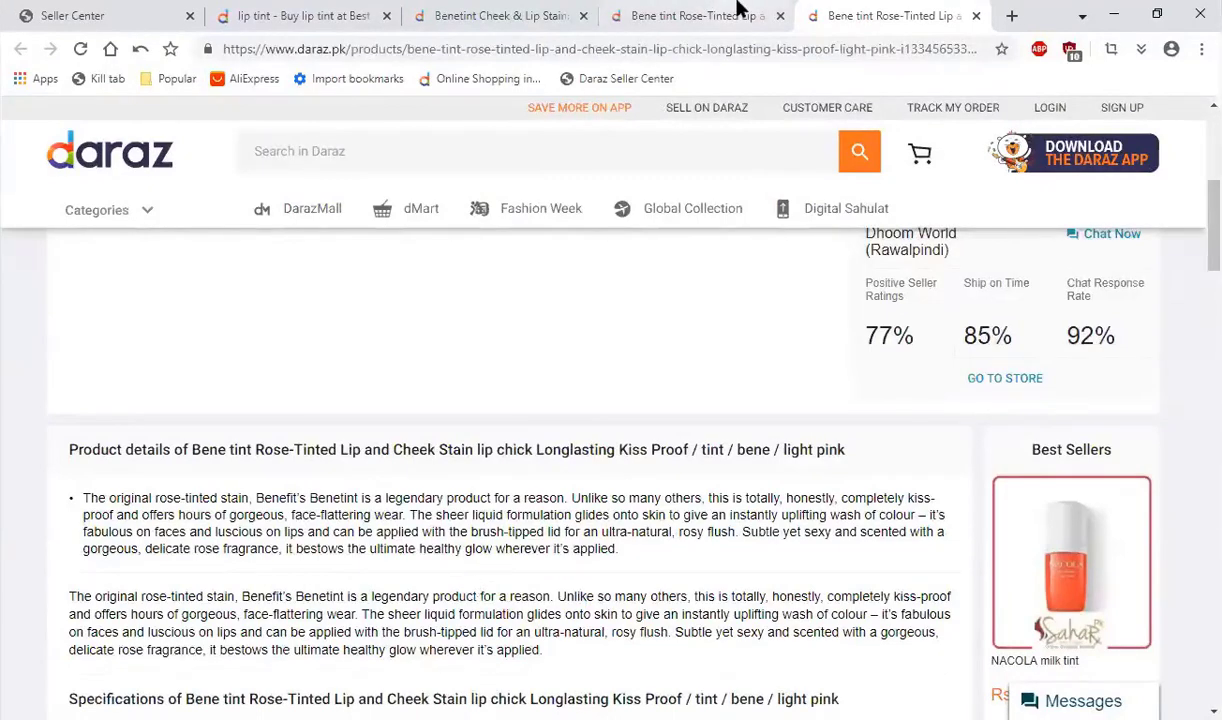
Step: Review the product details and specifications of the Akiamore Bene tint listing and the Kashmir Collection Benetint Cheek & Lip Stain listing
click(700, 15)
scroll(474, 393, down, 12)
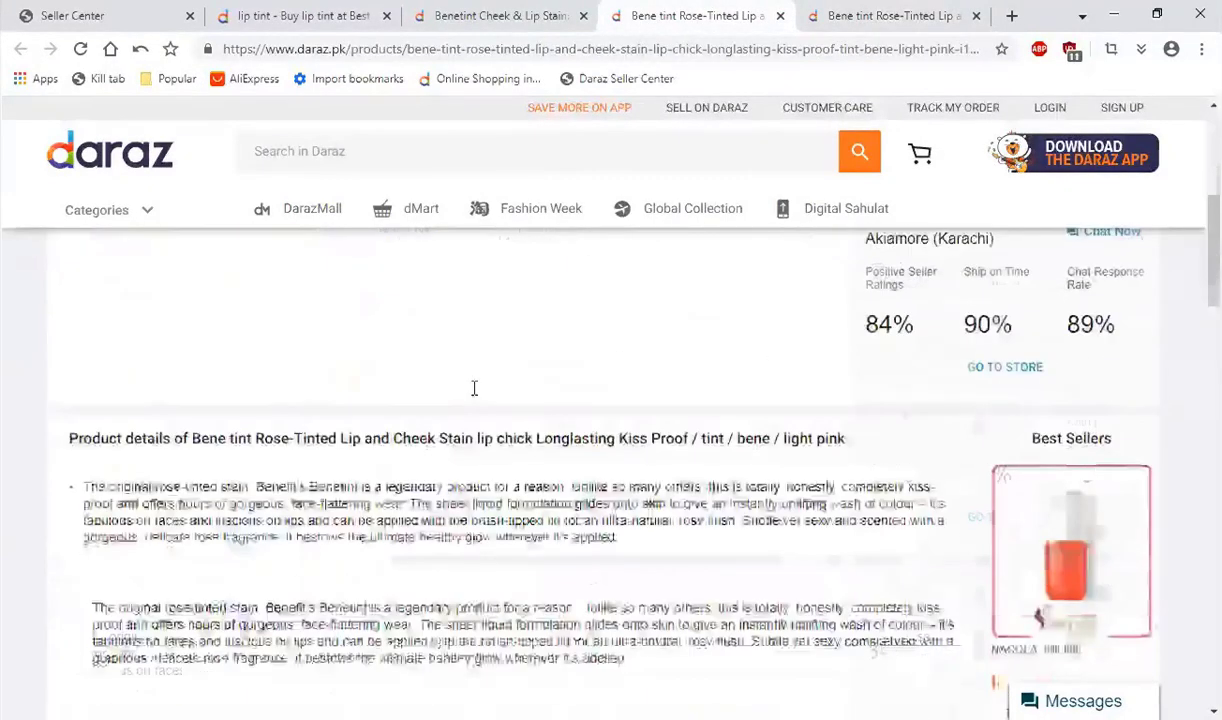
scroll(597, 365, up, 10)
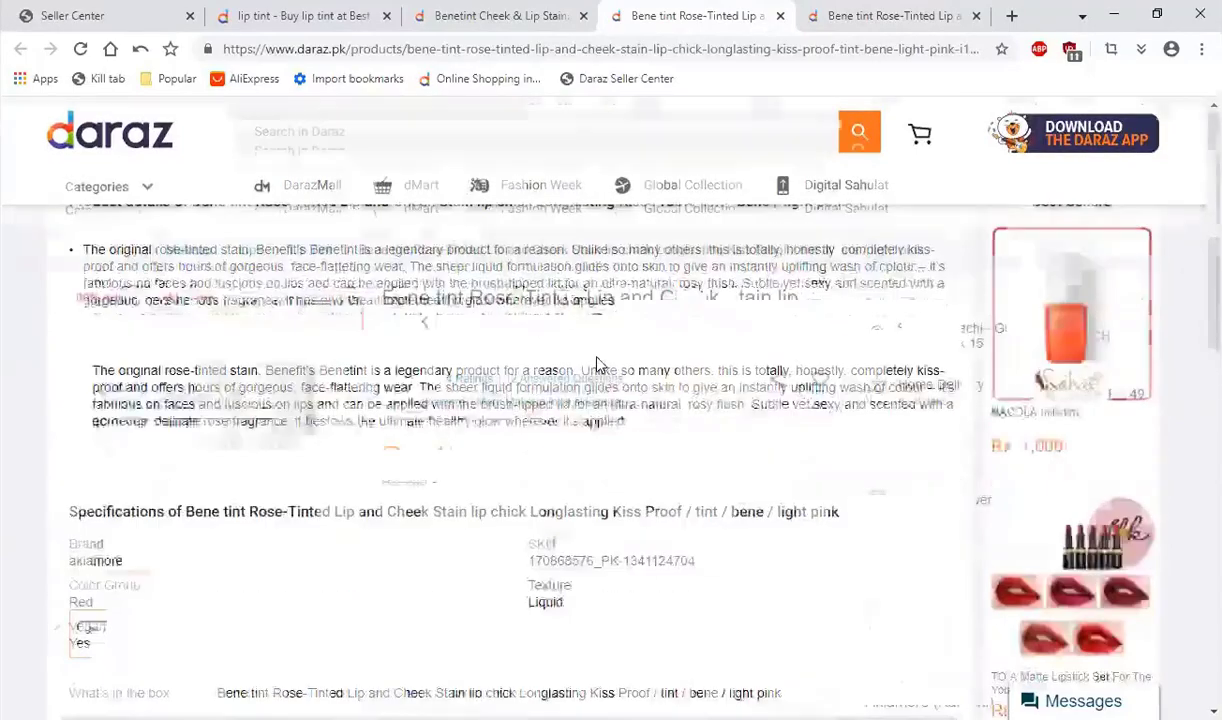
key(ctrl+shift+Tab)
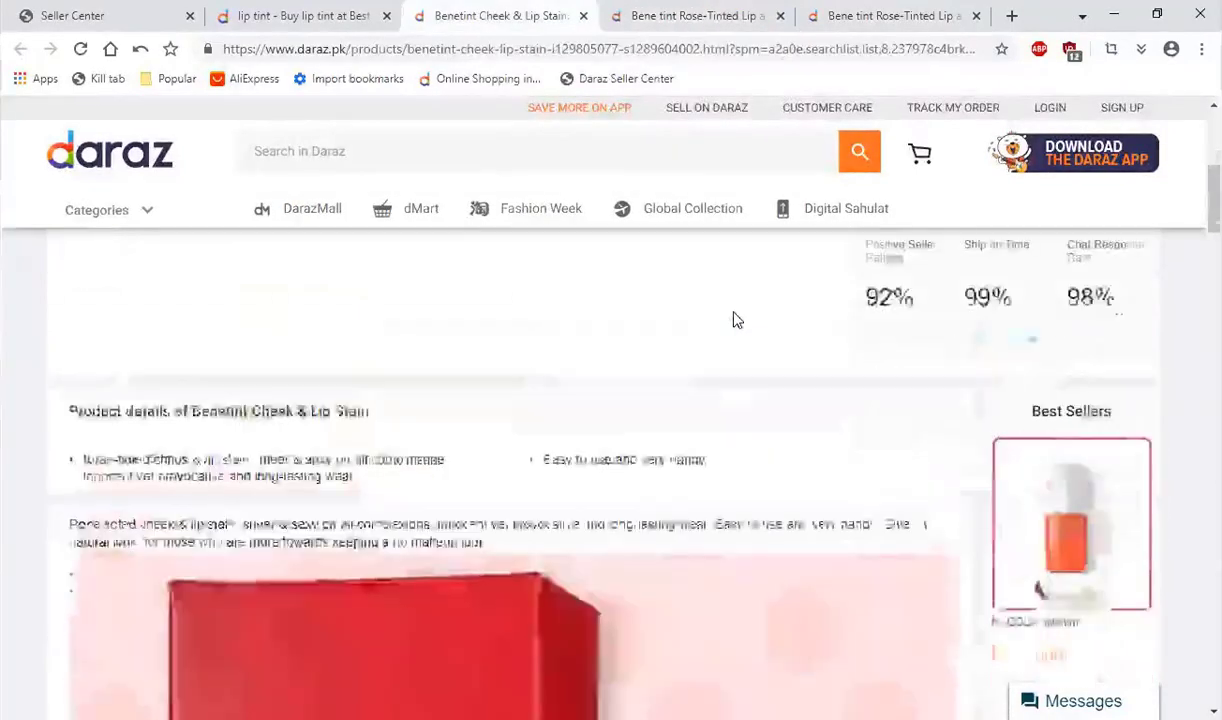
scroll(731, 319, down, 5)
scroll(733, 319, down, 8)
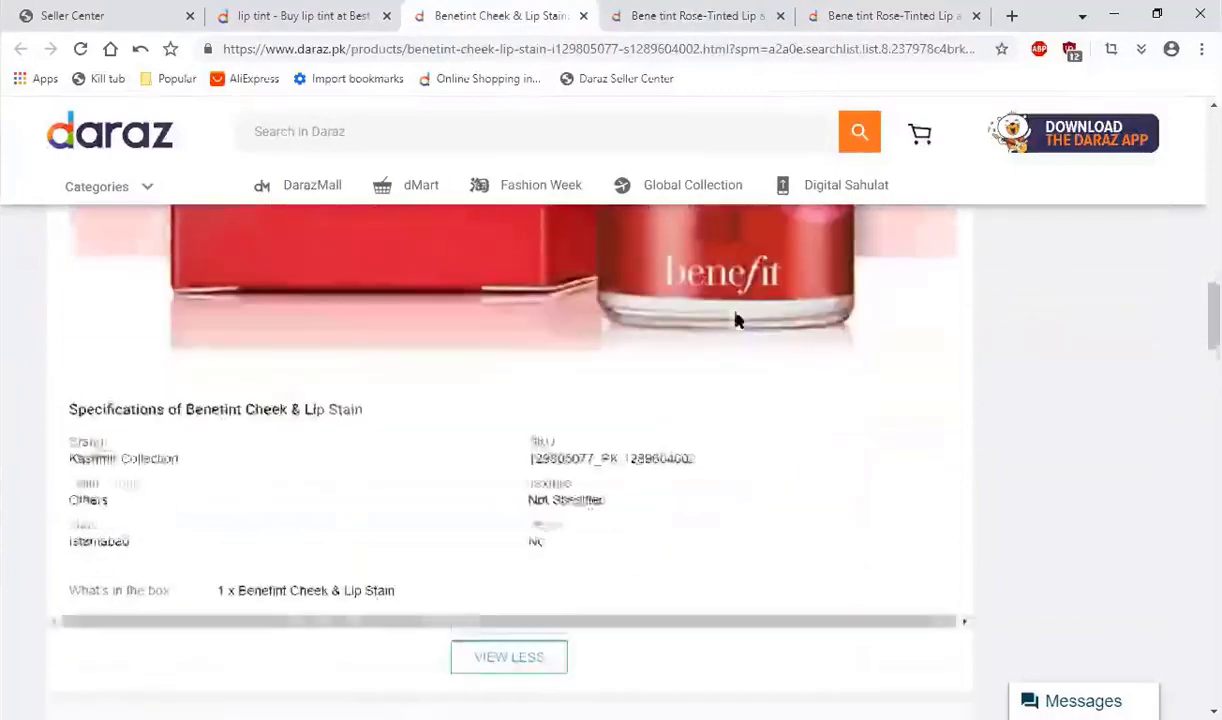
scroll(731, 344, up, 8)
scroll(555, 422, up, 10)
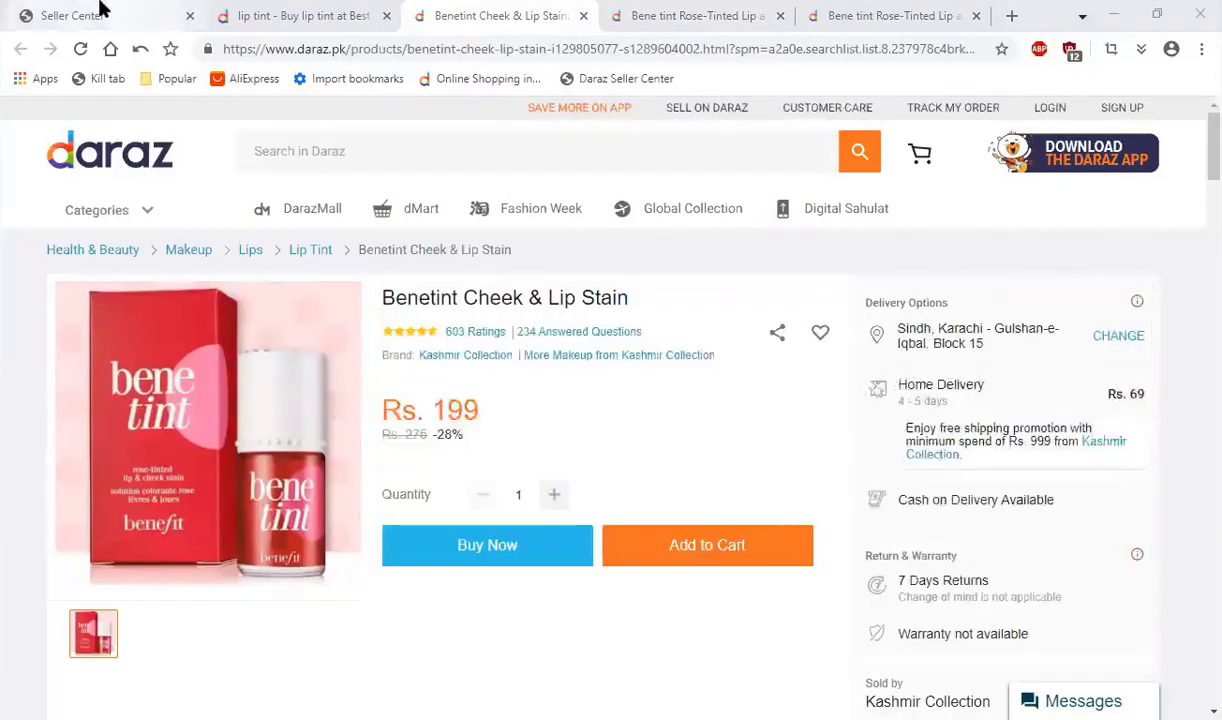
Step: Check the blank product form in Seller Center, then read the title and packaging text on the Benetint Cheek & Lip Stain listing
click(100, 8)
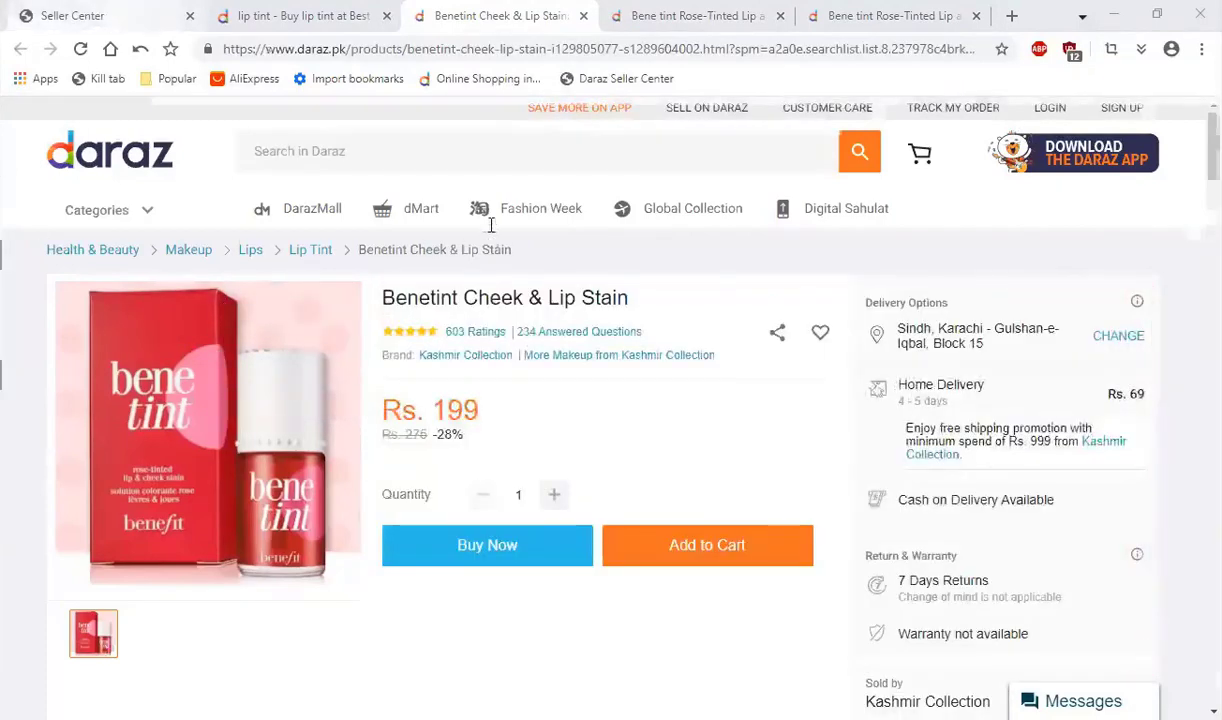
click(1193, 213)
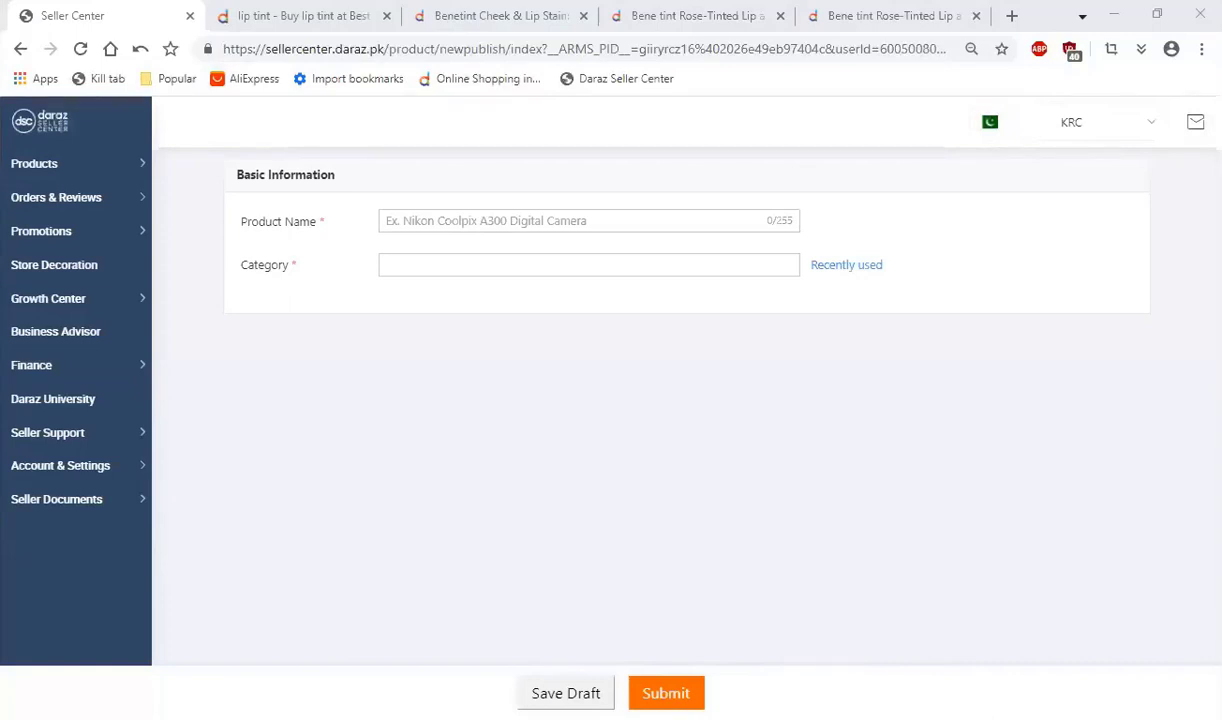
click(500, 16)
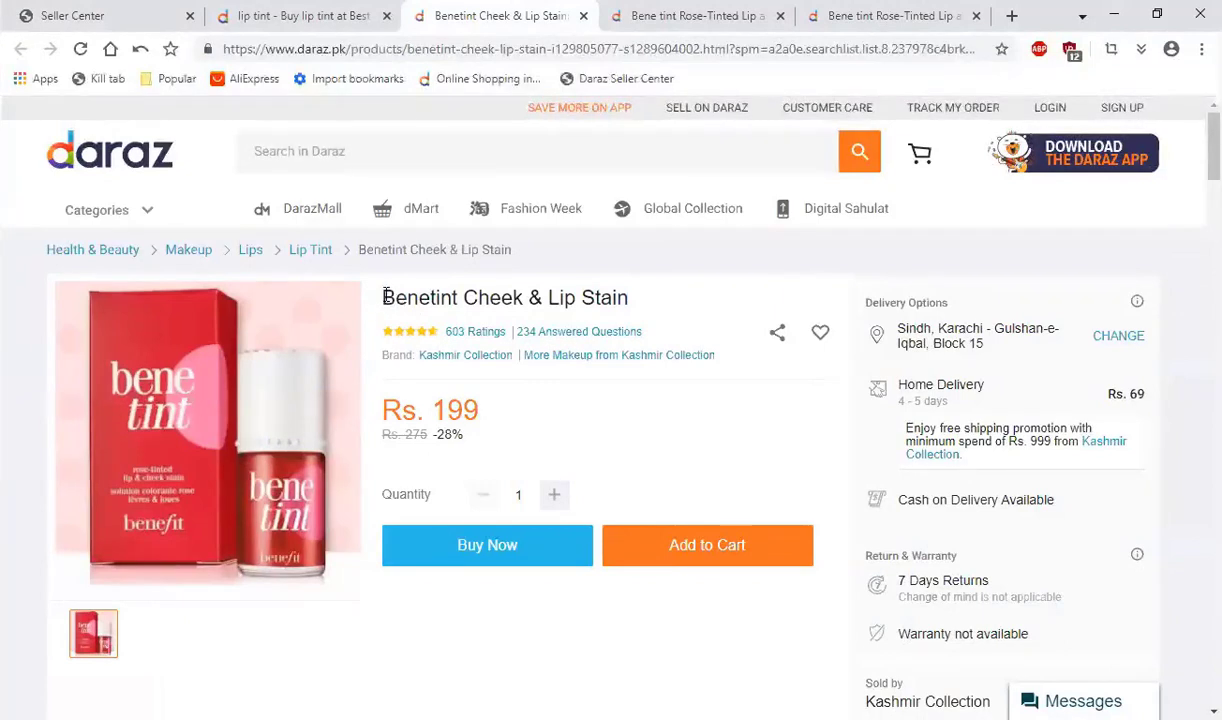
drag(383, 296, 589, 297)
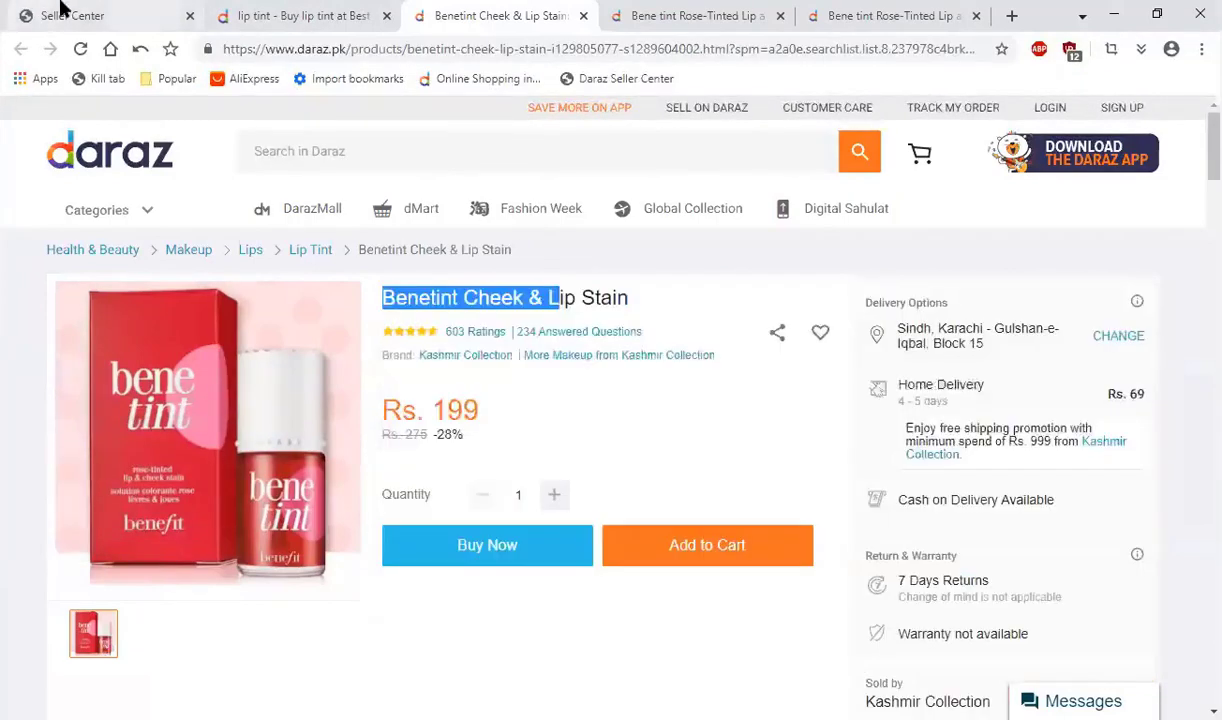
Step: Enter "Rose Tinted Lip & Cheek Stain" as the product name in the Seller Center product form
click(60, 14)
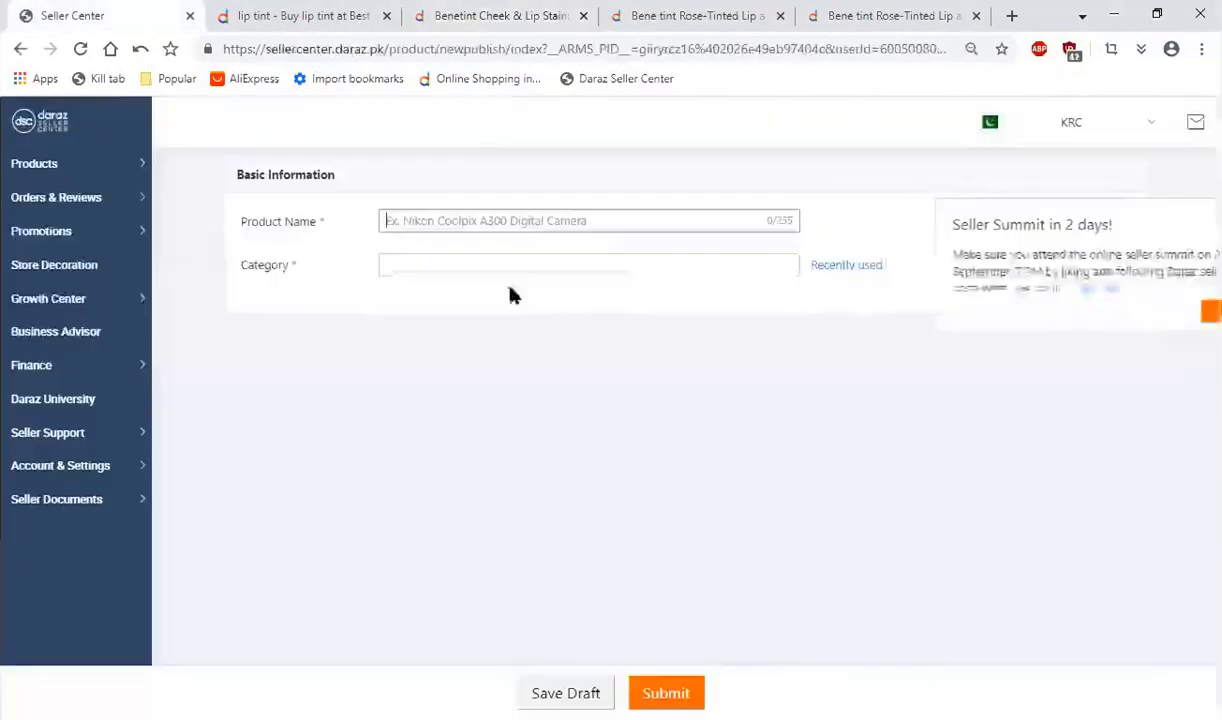
click(483, 221)
text(Rose Tin)
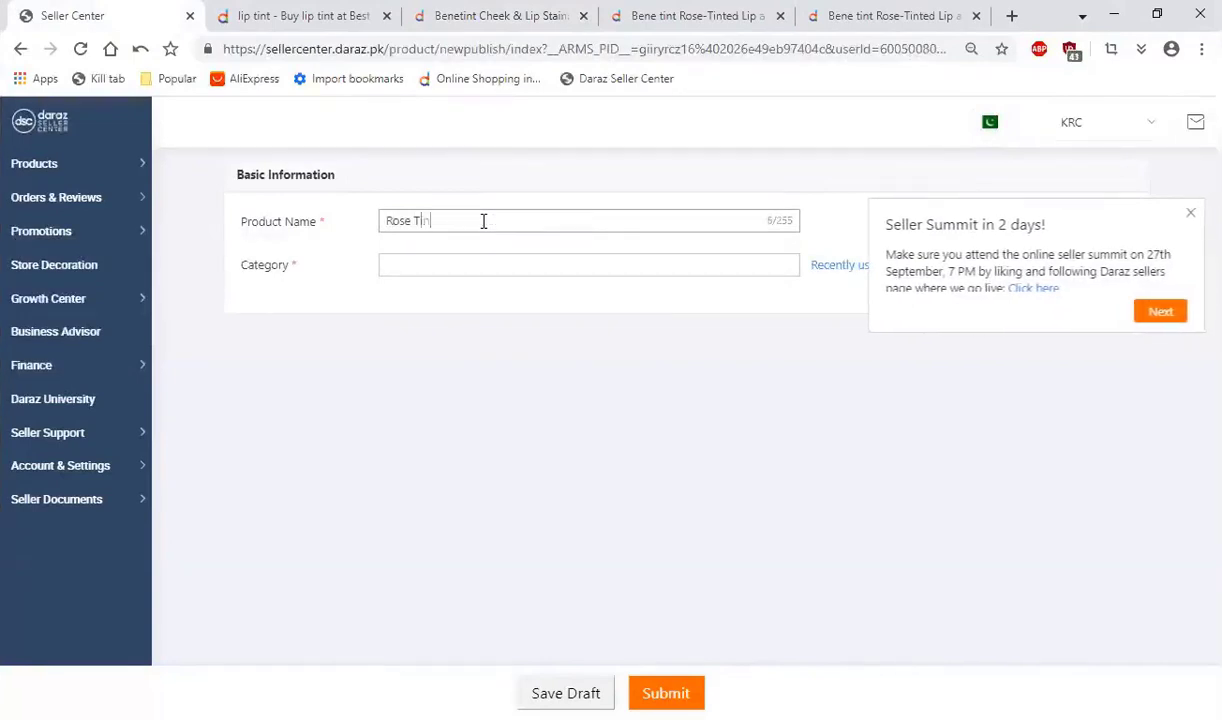
text(ted Lip & Cheek Stain)
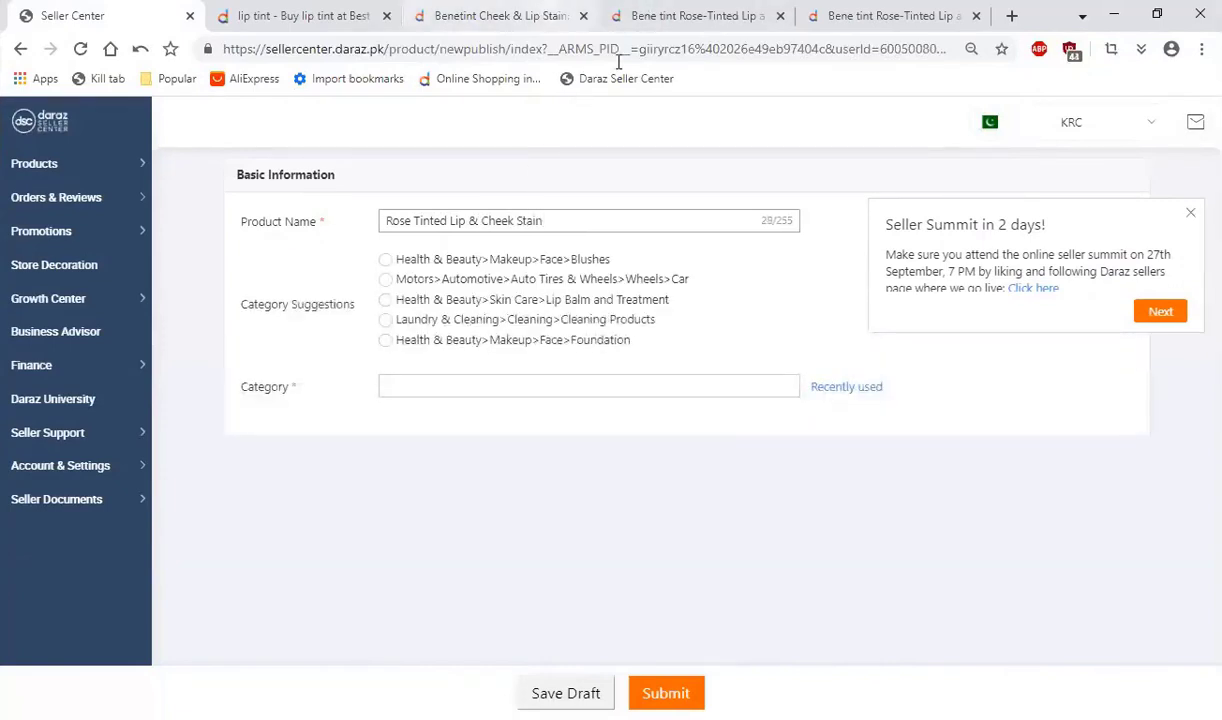
Step: Look up Daraz search suggestions for "benetint" from the Benetint Cheek & Lip Stain listing
click(545, 16)
scroll(619, 352, down, 2)
scroll(615, 350, up, 2)
click(334, 147)
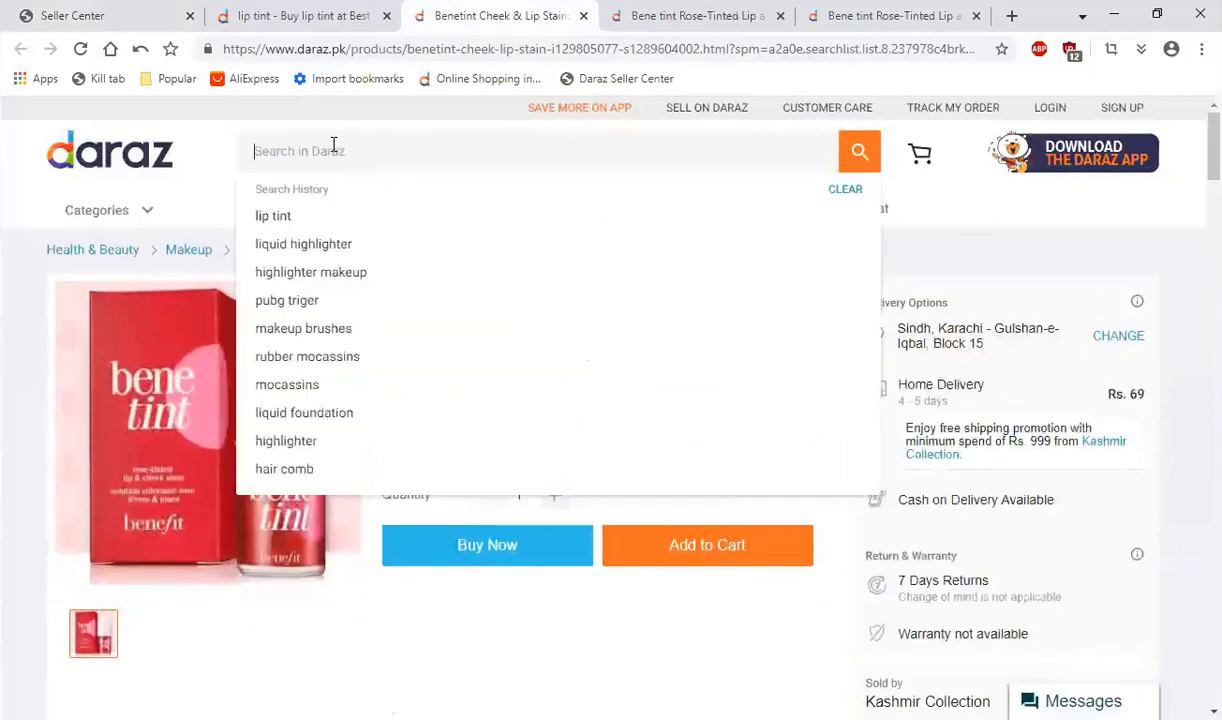
text(b)
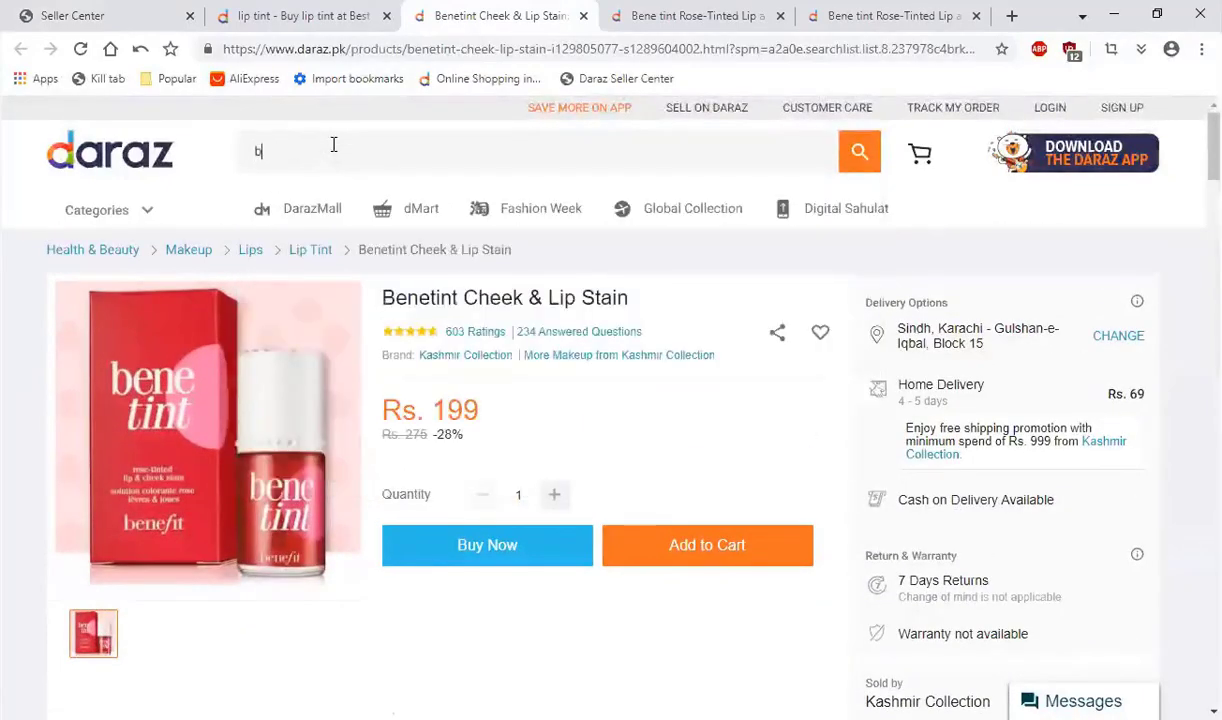
text(enetint)
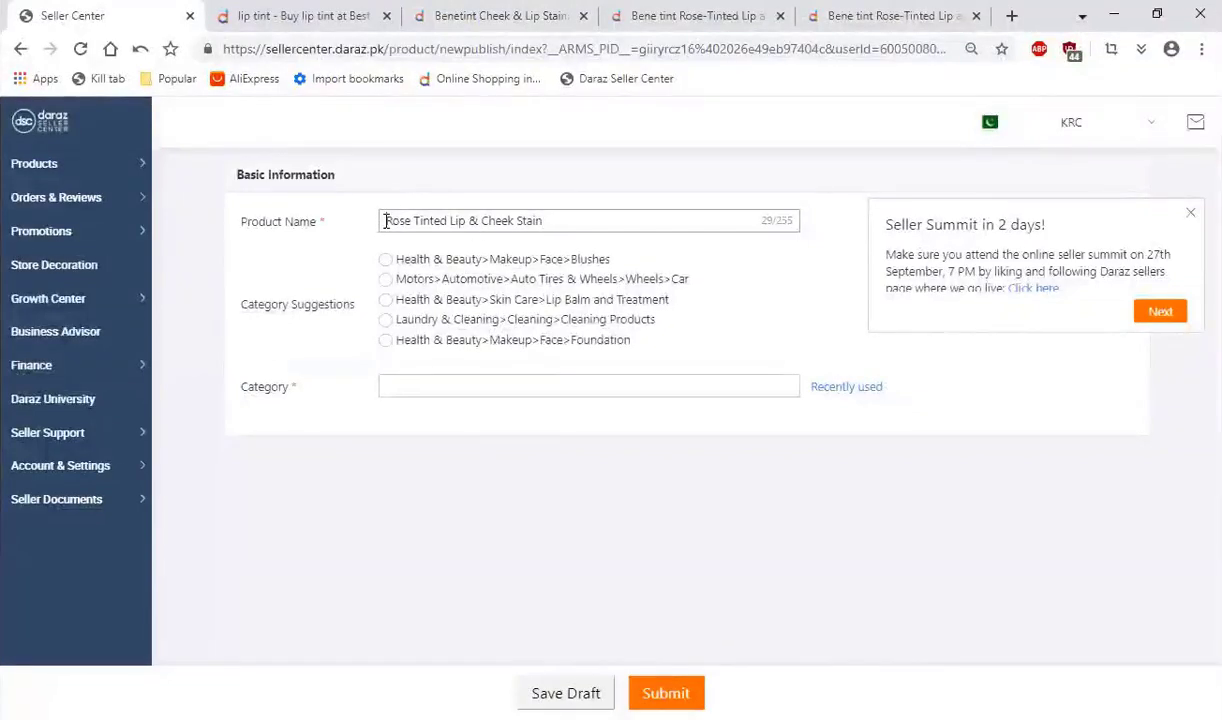
Step: Extend the product name to "Benetint Rose Tinted Lip & Cheek Stain 10ml", consulting the benetint search suggestions for keywords
text(Benetint)
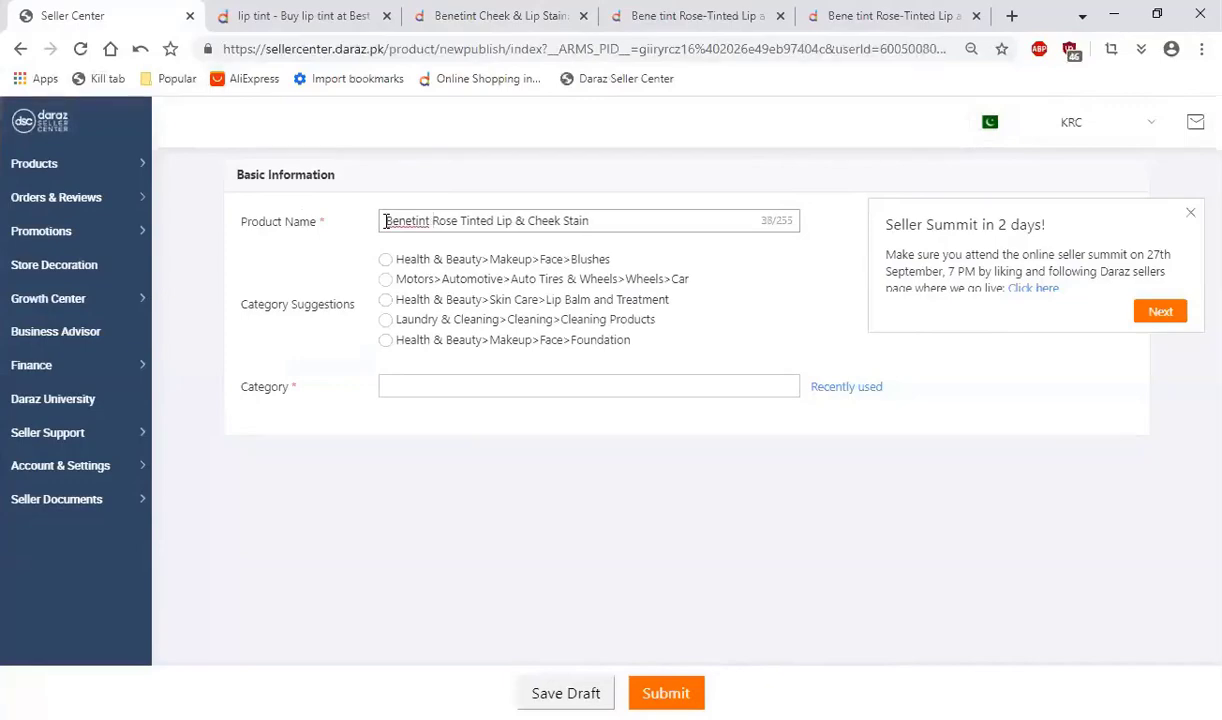
click(505, 14)
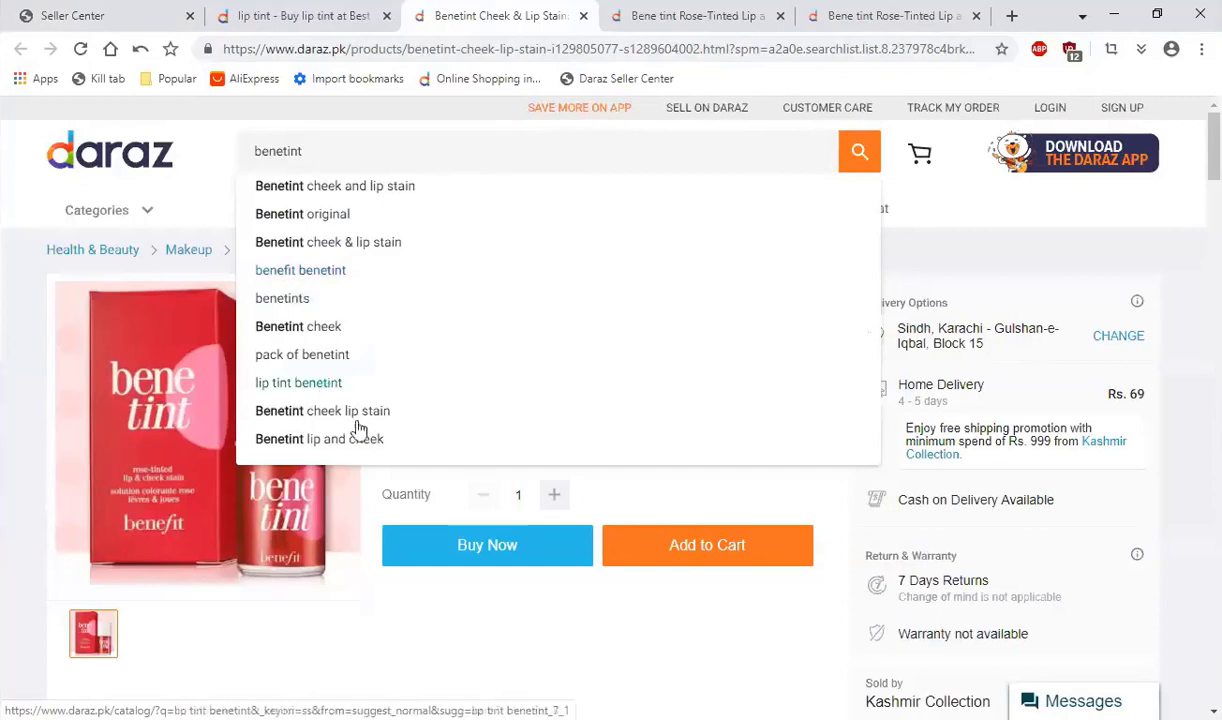
click(120, 15)
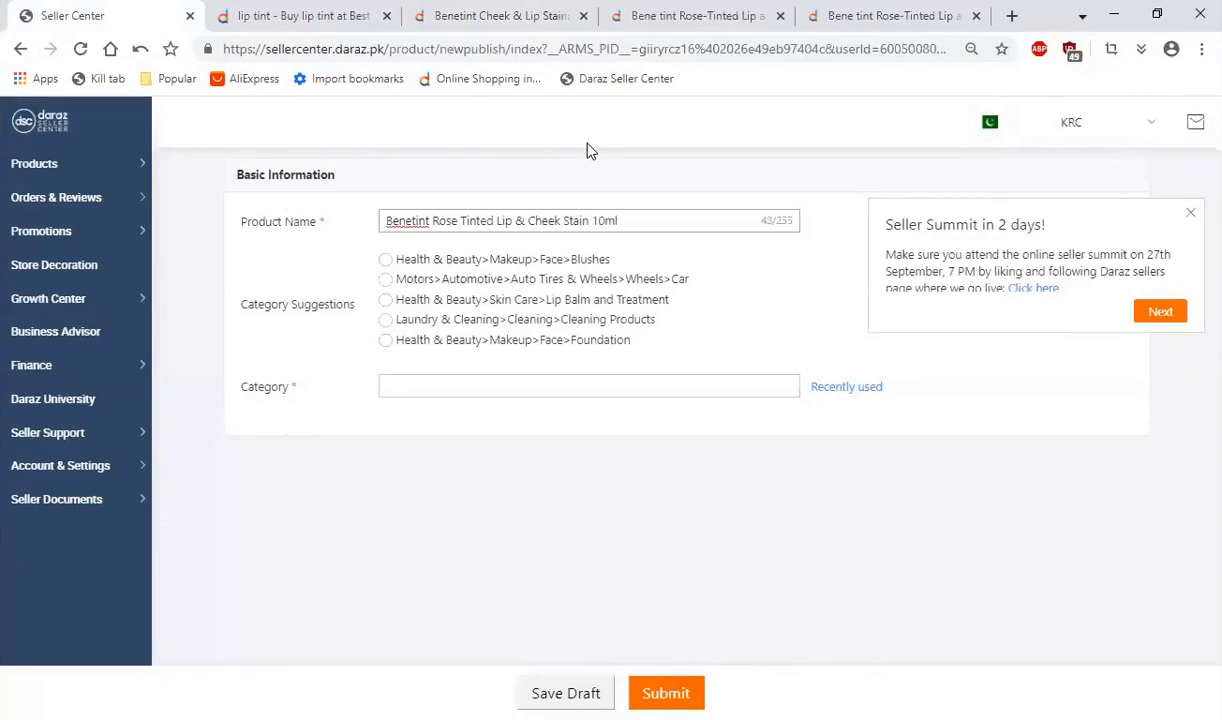
Step: Compare the new product name with the benetint search suggestions and the title of the Dhoom World Bene tint listing
click(450, 12)
click(172, 18)
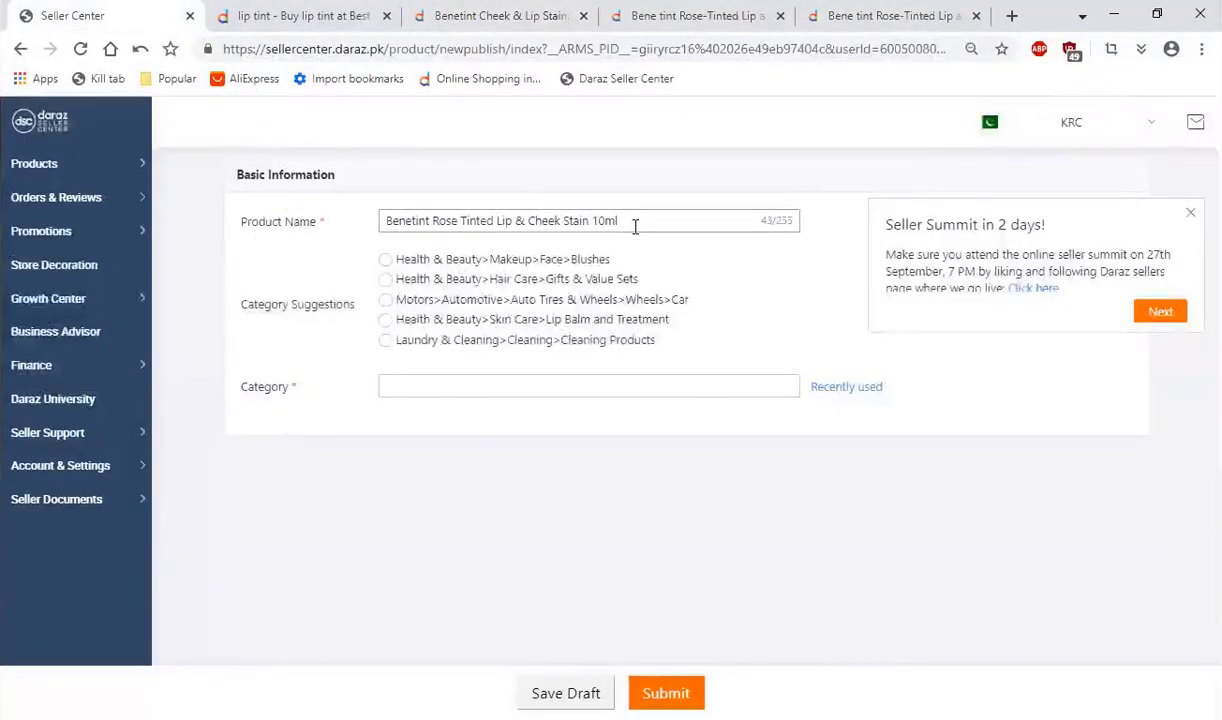
click(460, 8)
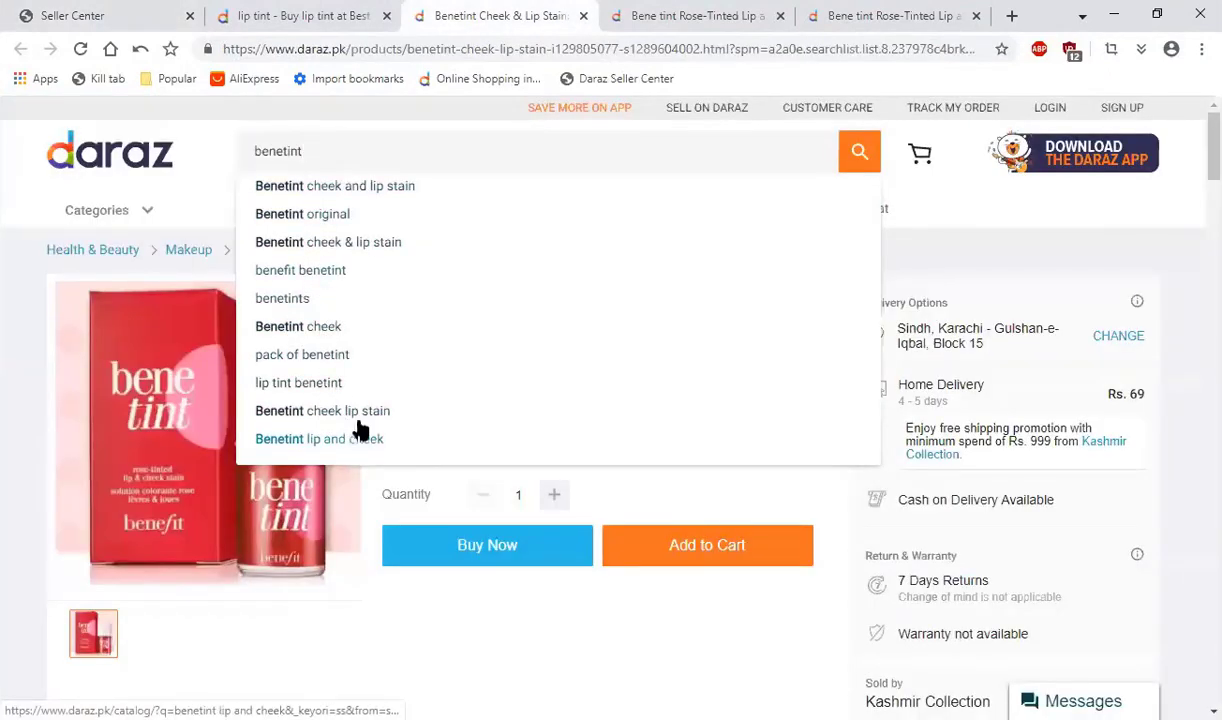
click(136, 9)
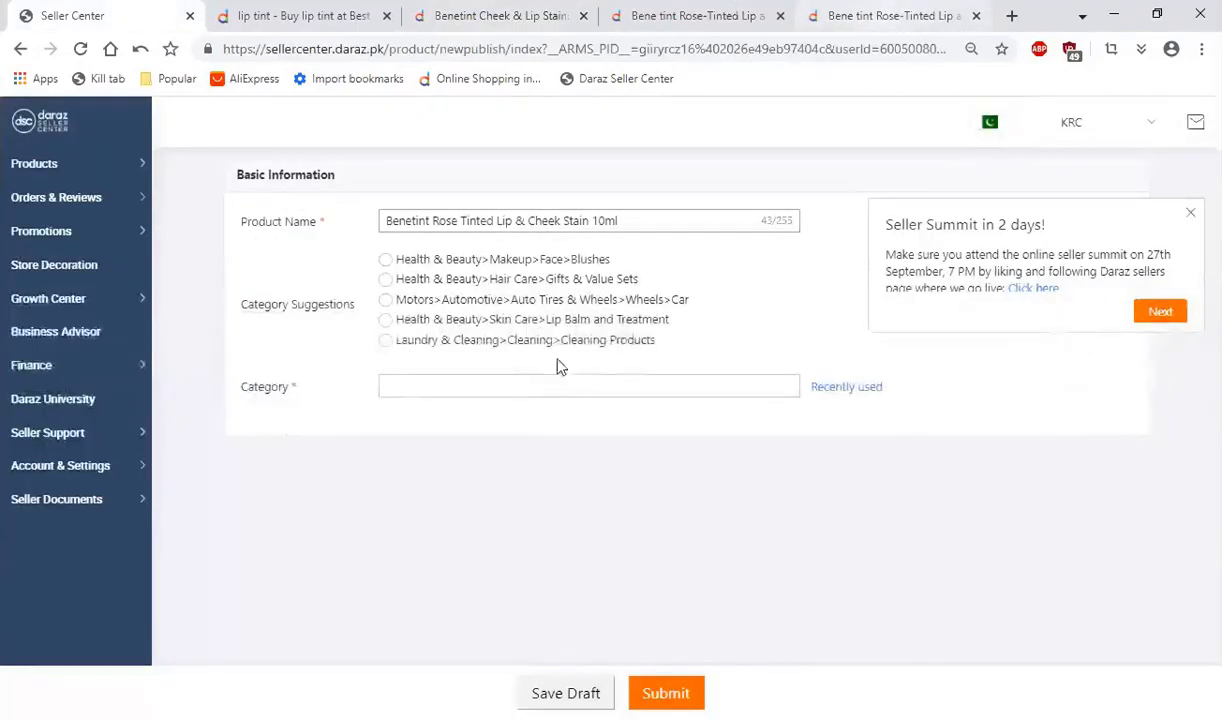
key(ctrl+shift+Tab)
scroll(633, 322, up, 10)
drag(422, 346, 383, 297)
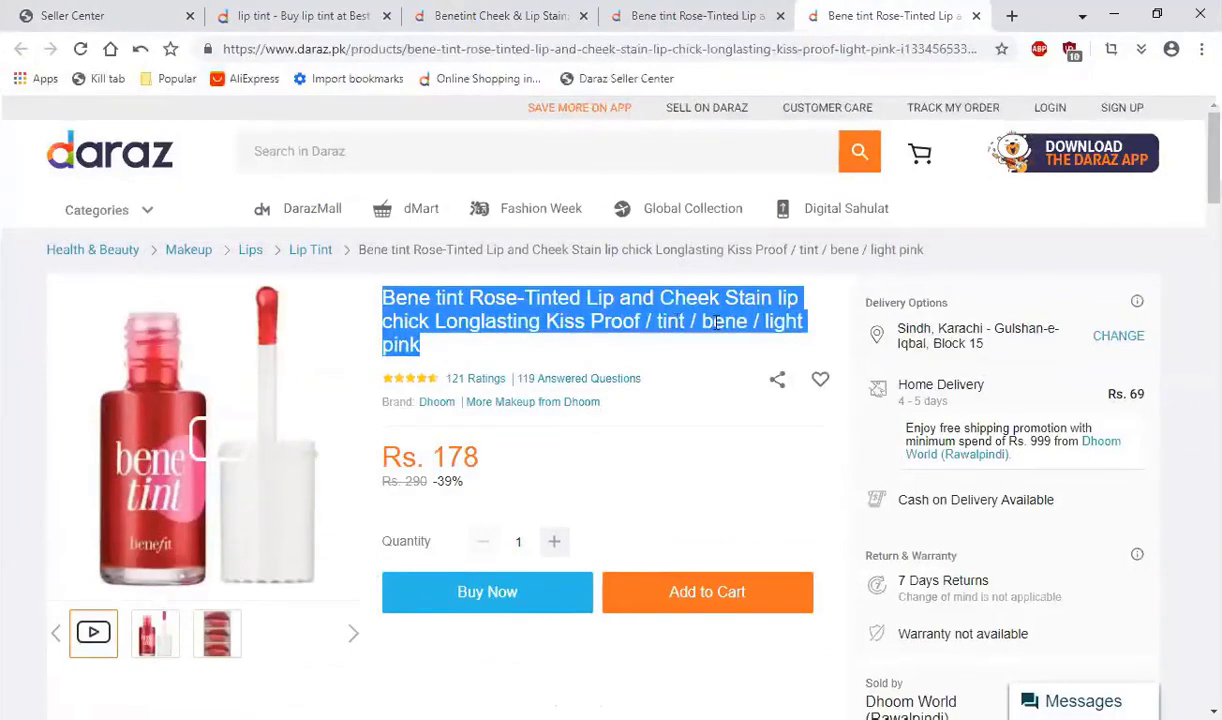
Step: Read the title and product details of the Dhoom World Bene tint listing and compare them with the entered product name
click(786, 342)
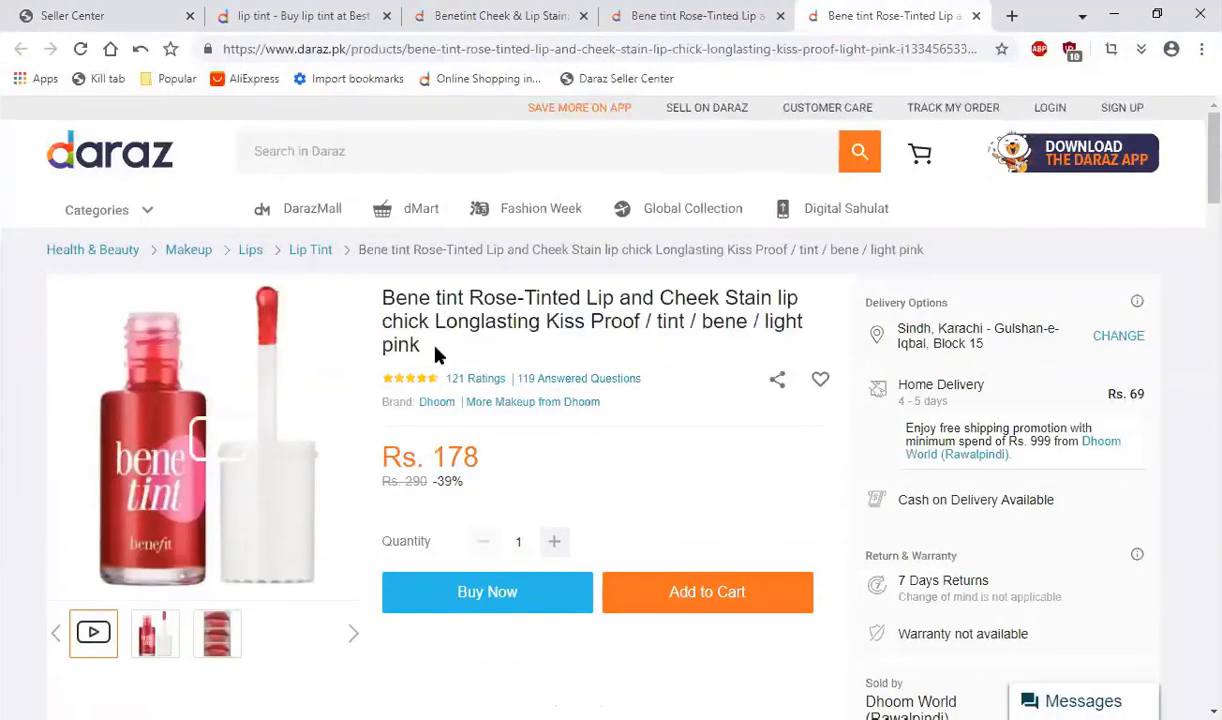
scroll(424, 416, down, 6)
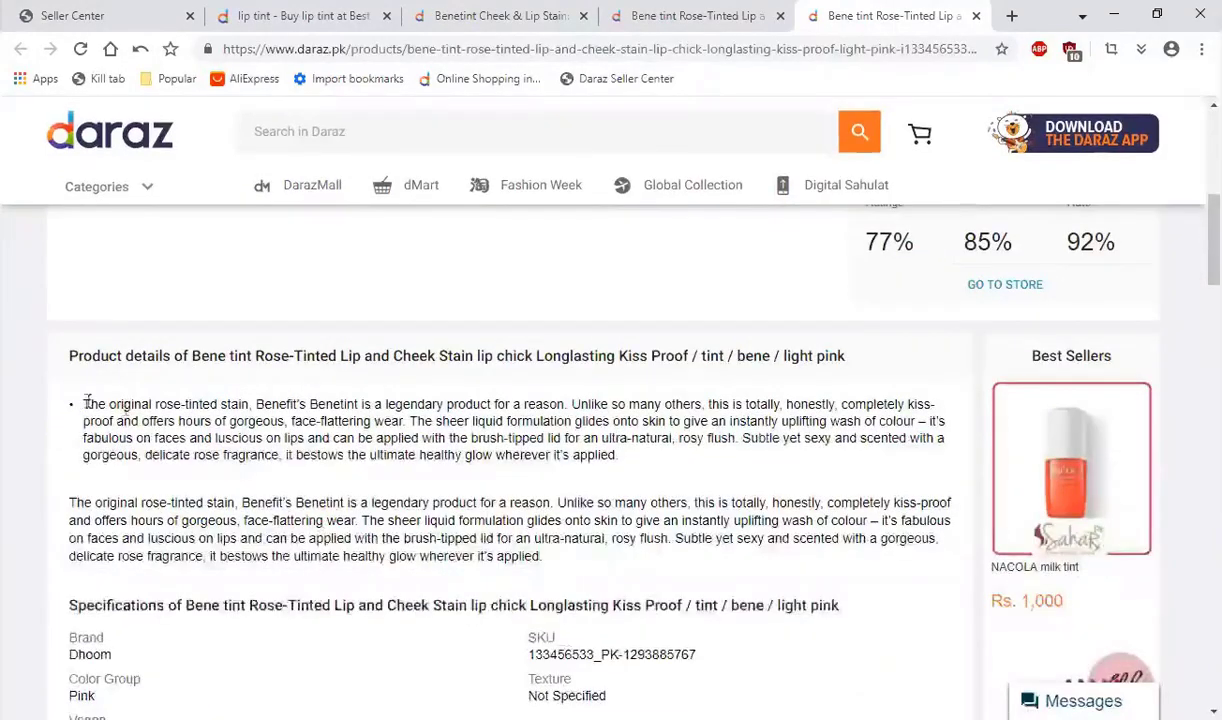
drag(85, 403, 624, 459)
click(634, 462)
scroll(477, 479, up, 2)
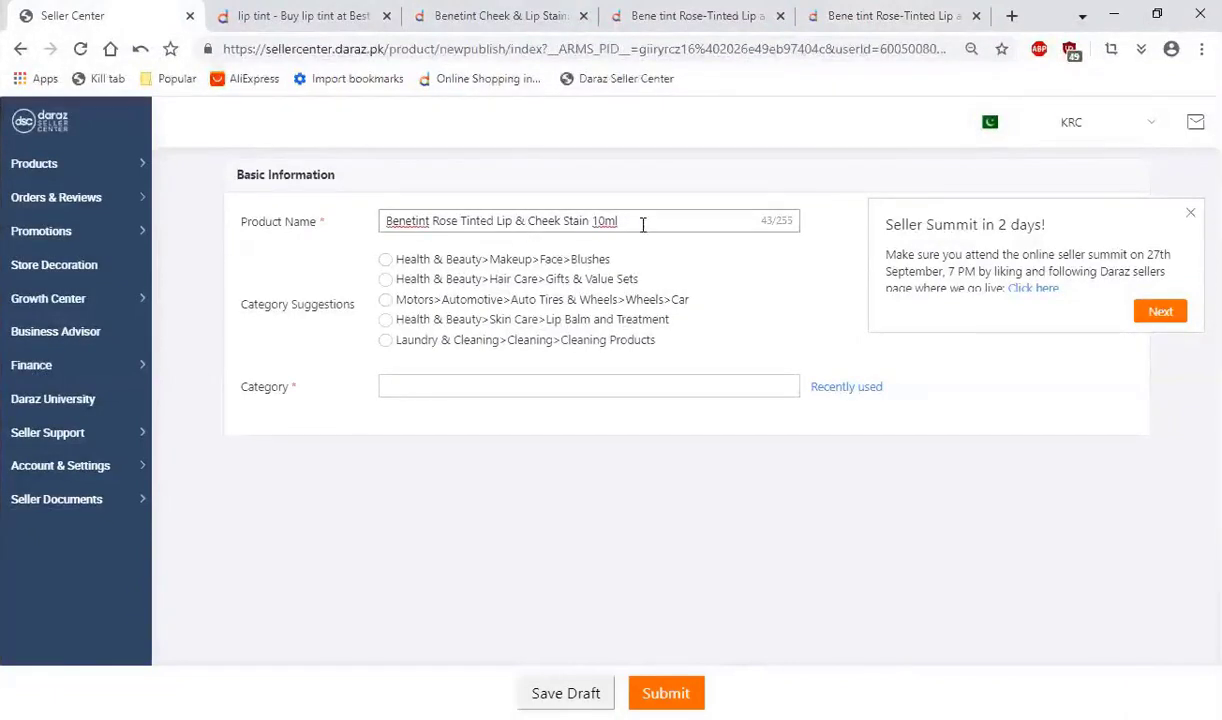
drag(643, 224, 368, 205)
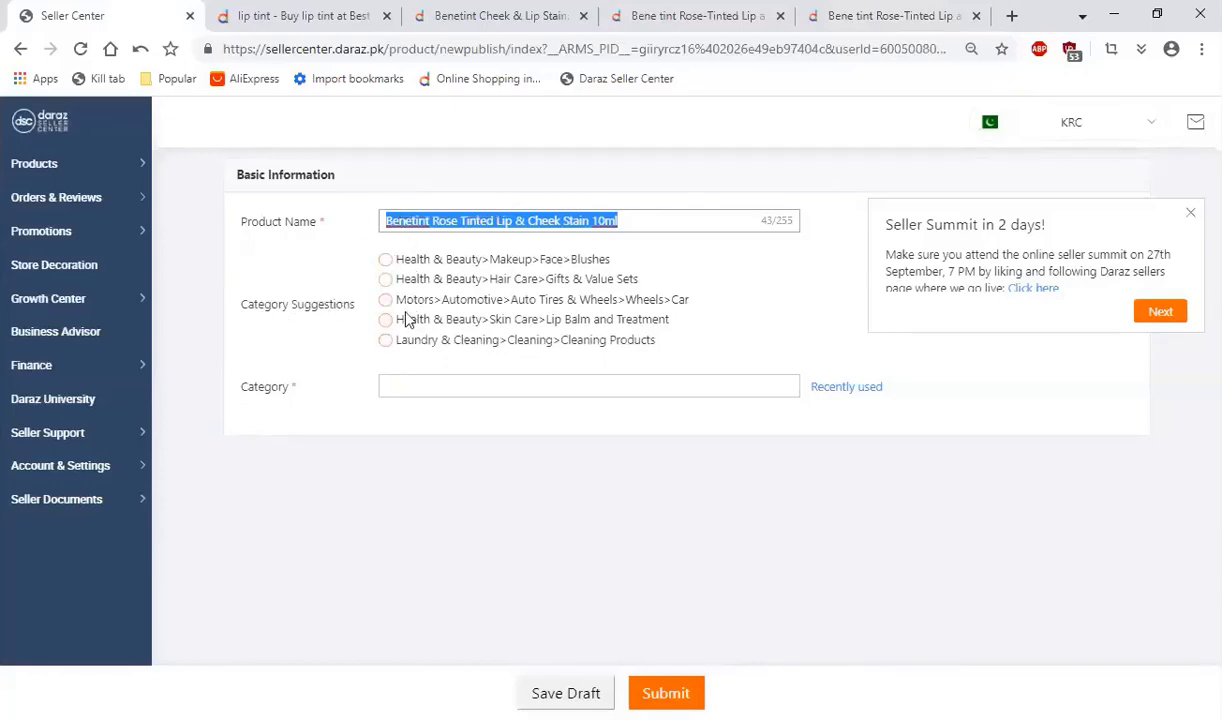
click(498, 228)
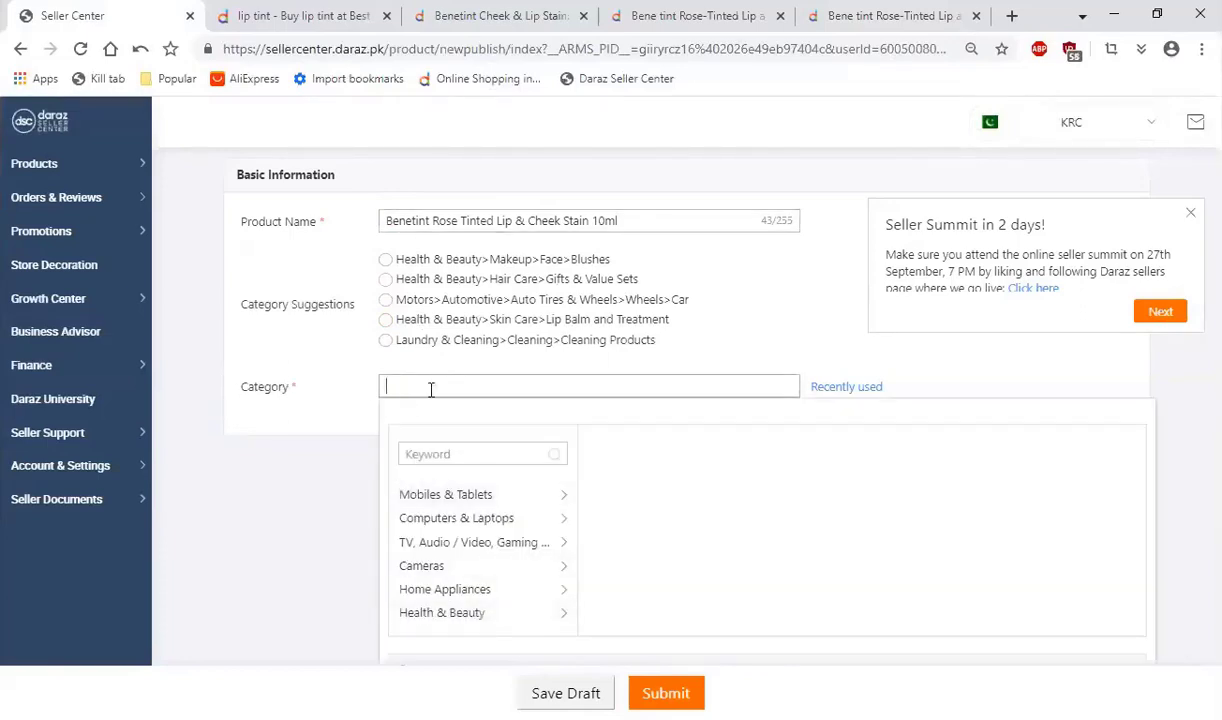
Step: Set the product category to Health & Beauty > Makeup > Lips > Lip Tint and confirm the selection
scroll(307, 434, down, 1)
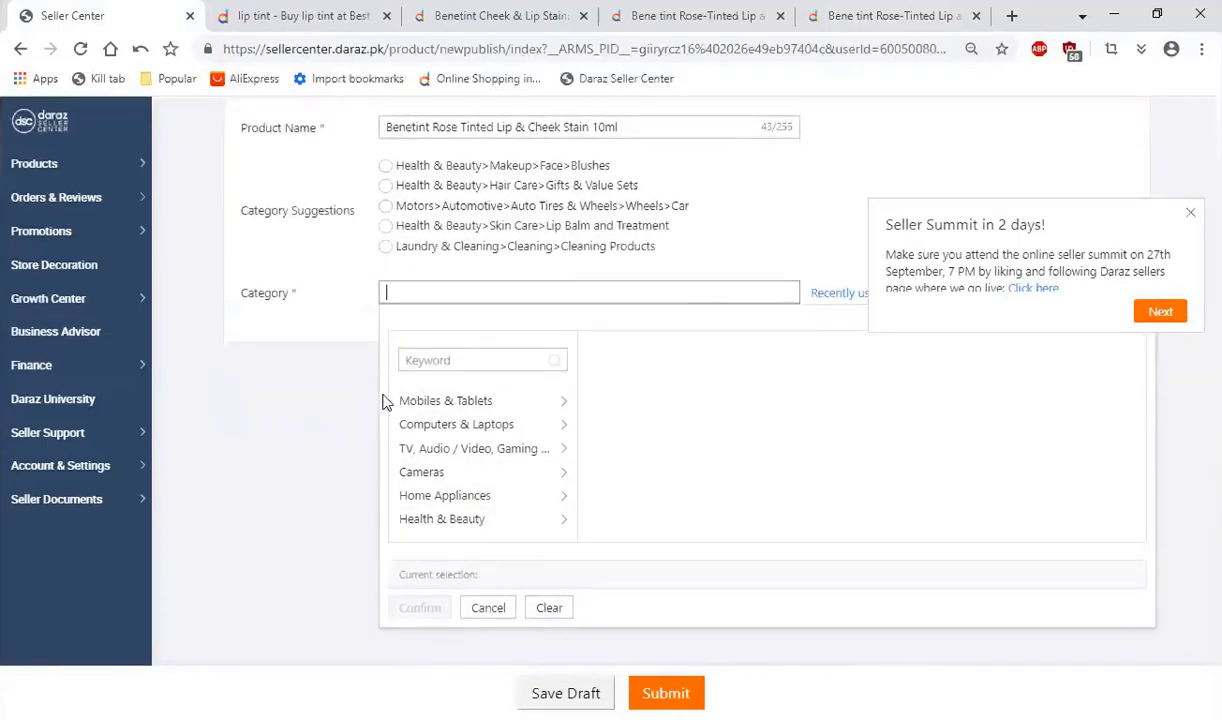
scroll(470, 430, down, 2)
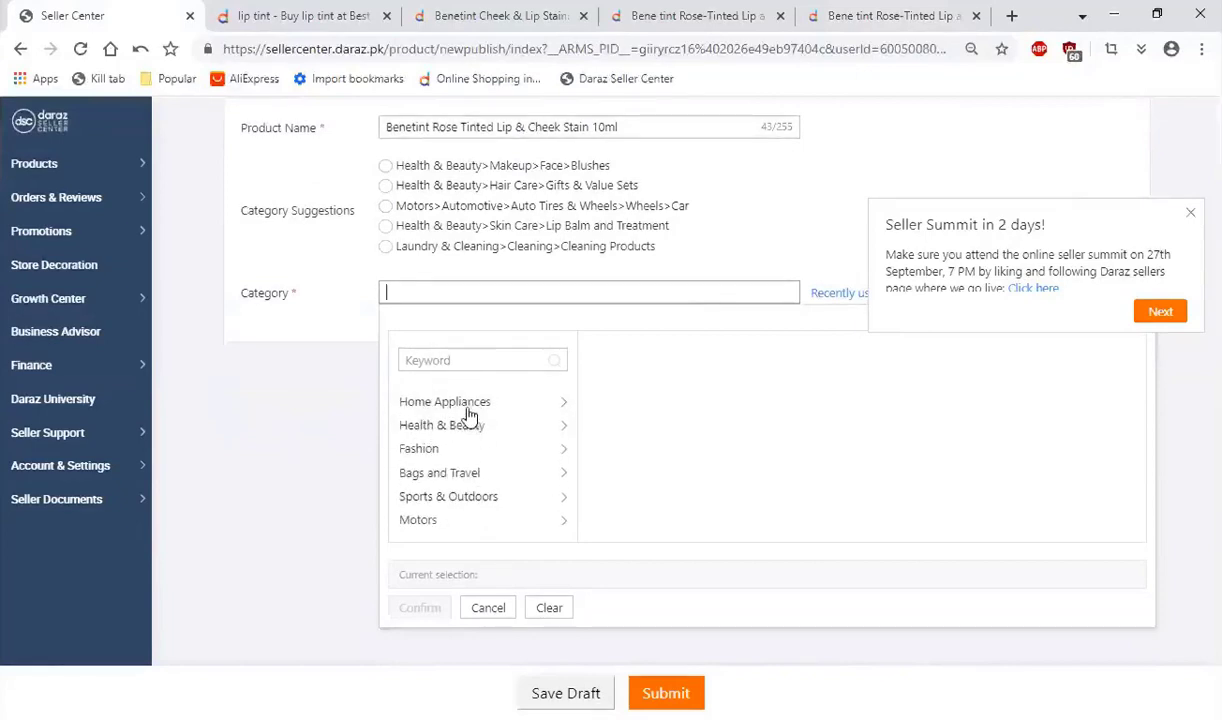
scroll(484, 452, up, 1)
scroll(484, 452, up, 1)
scroll(520, 460, down, 2)
scroll(477, 439, up, 2)
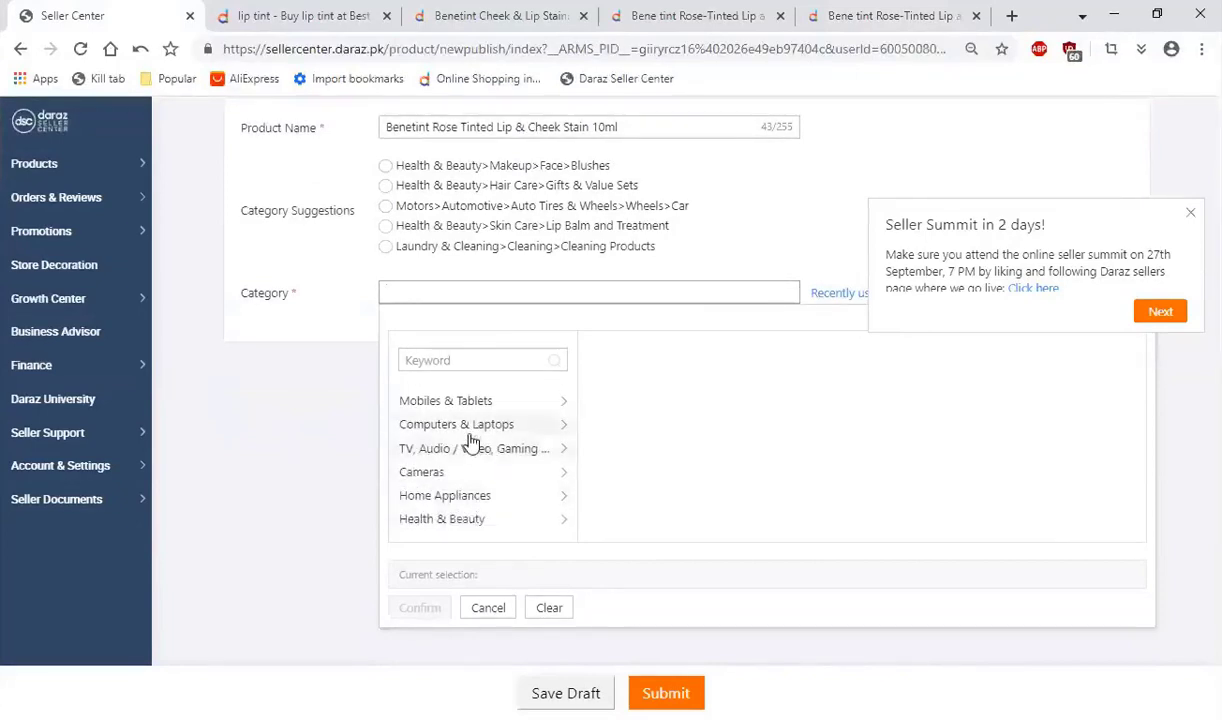
click(479, 522)
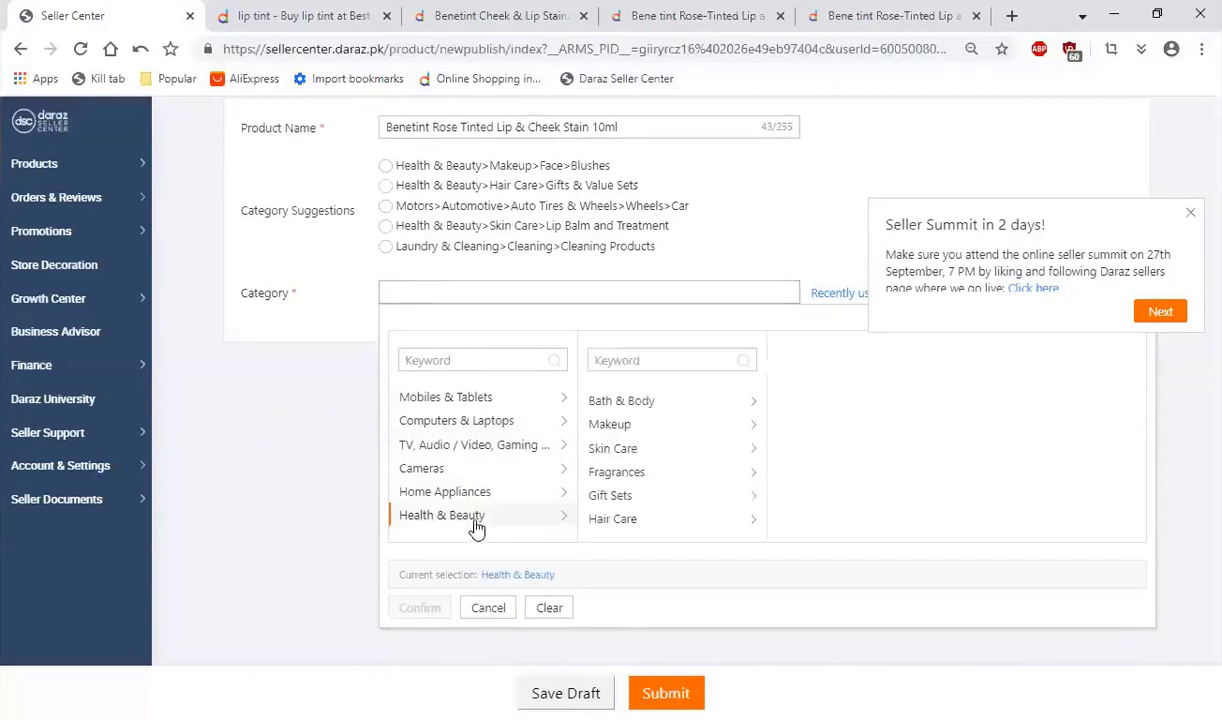
click(652, 432)
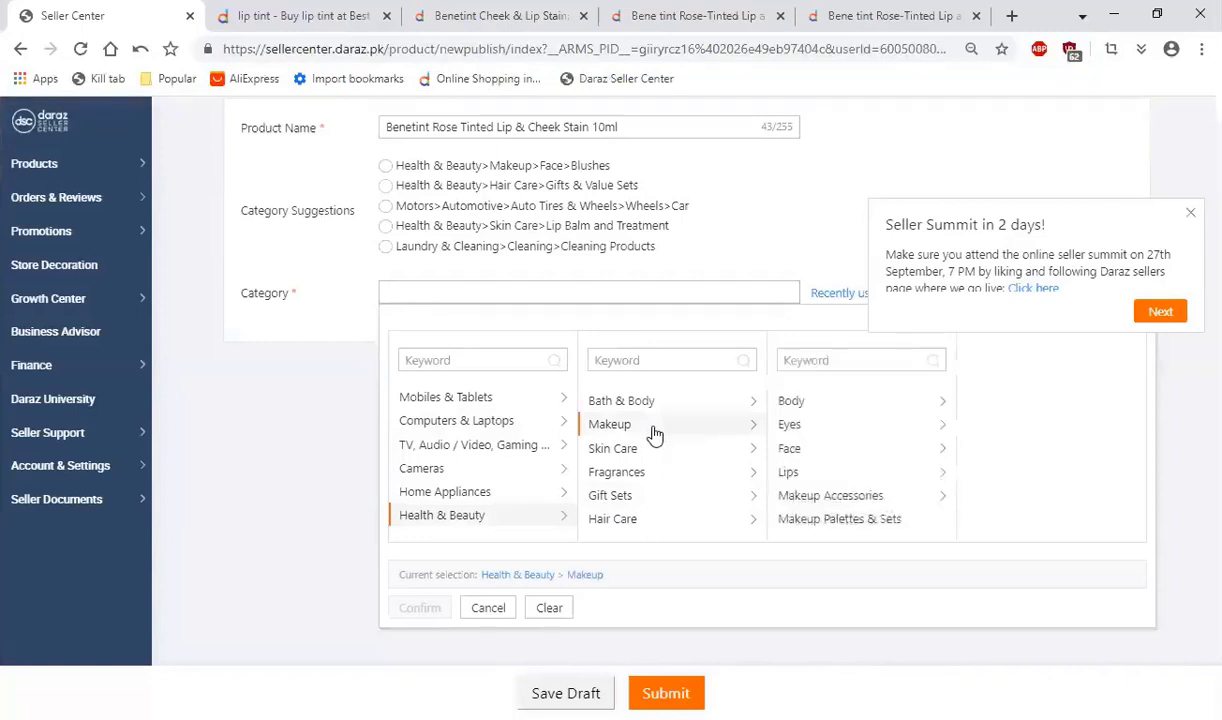
click(809, 475)
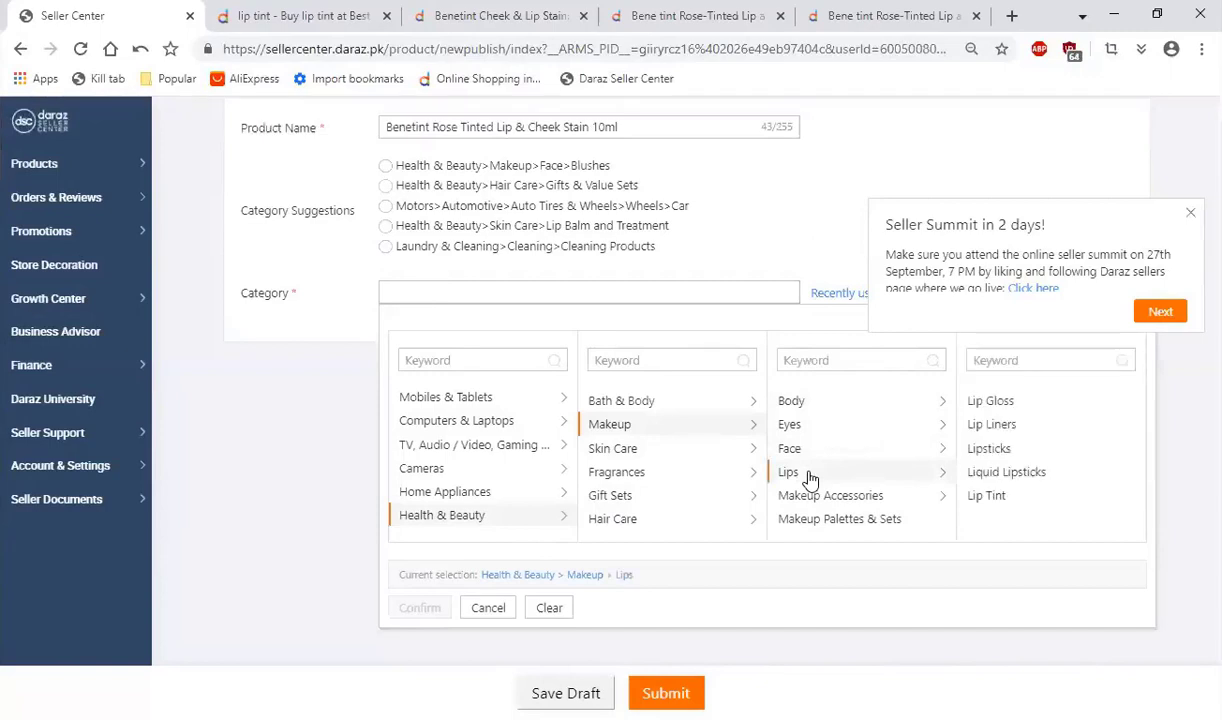
click(987, 500)
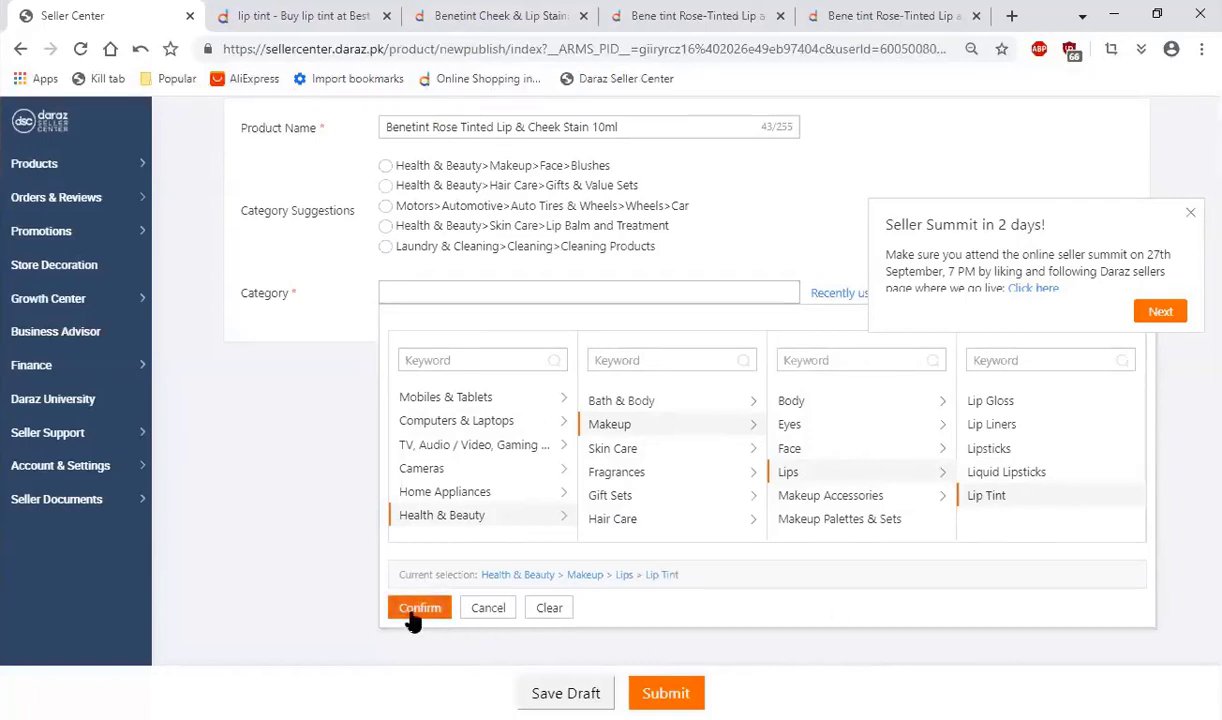
click(409, 614)
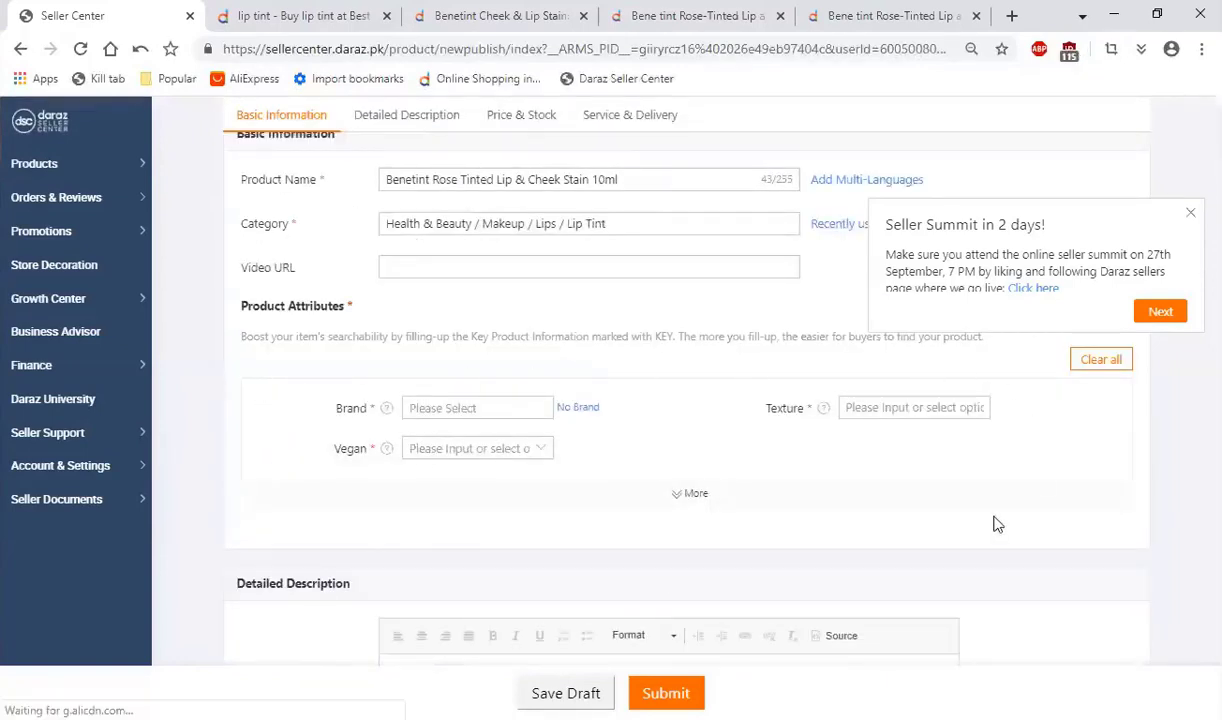
Step: Look over the new product form's sections and play the Benetint review video attached to the Dhoom World listing
scroll(518, 505, down, 8)
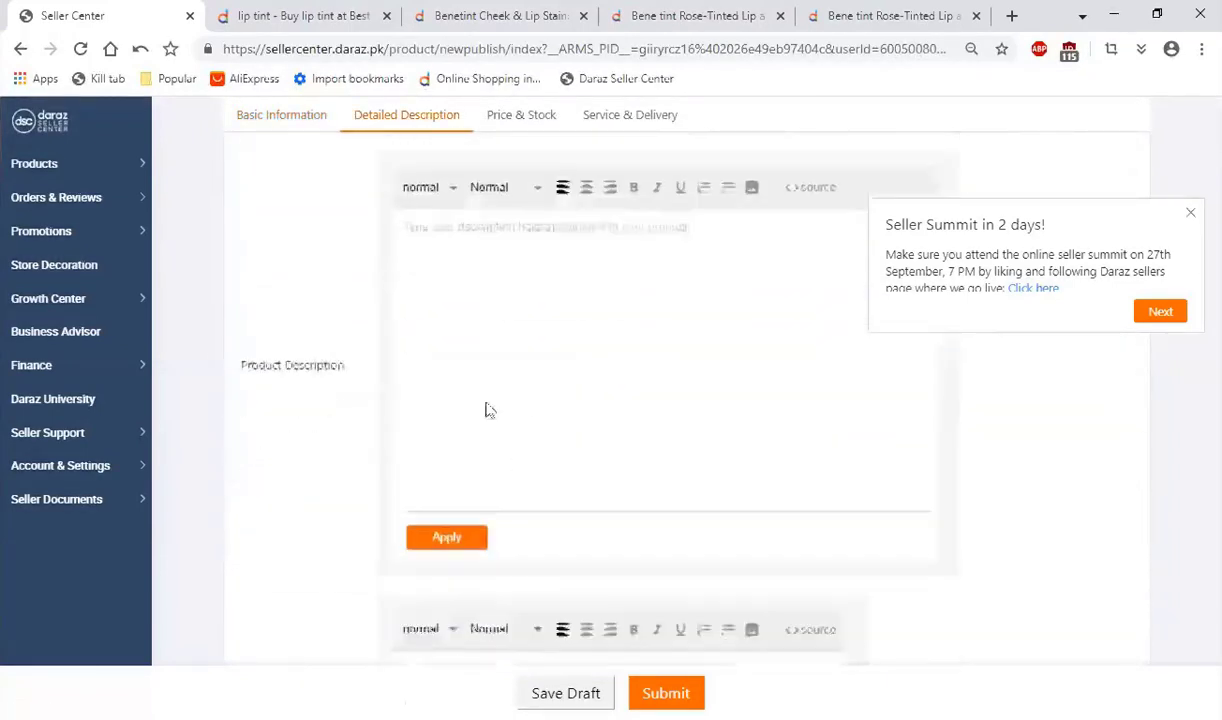
scroll(480, 455, down, 12)
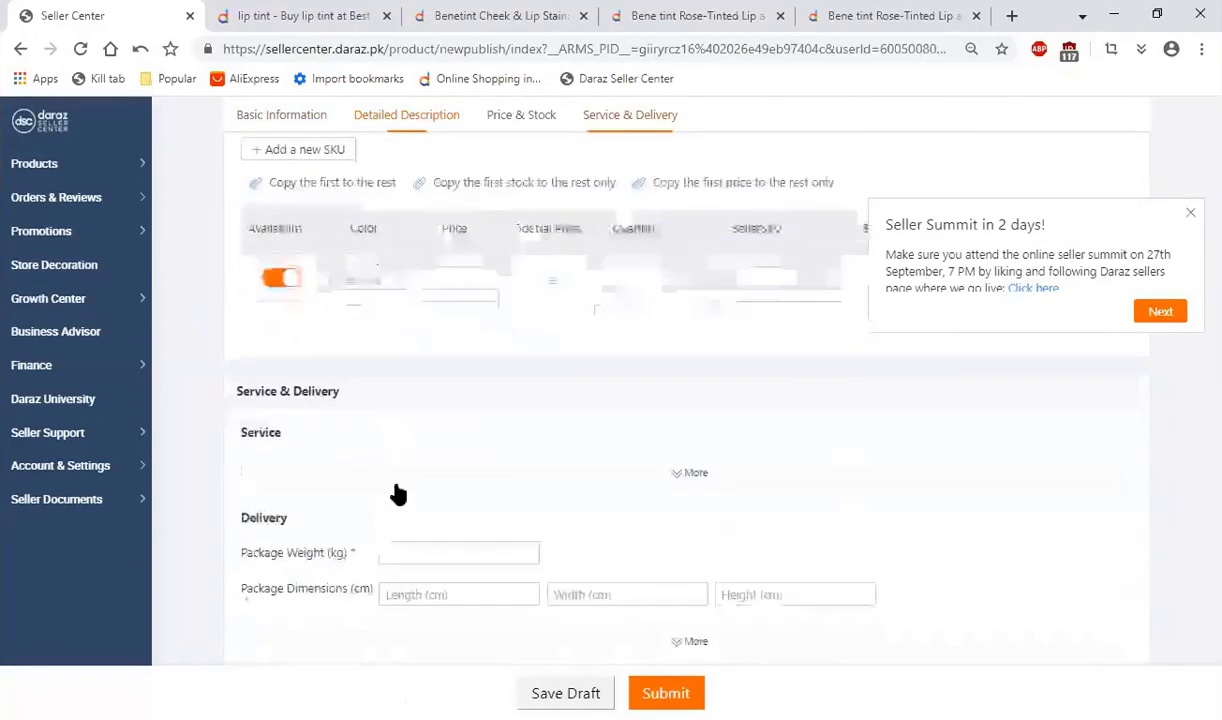
scroll(366, 510, up, 20)
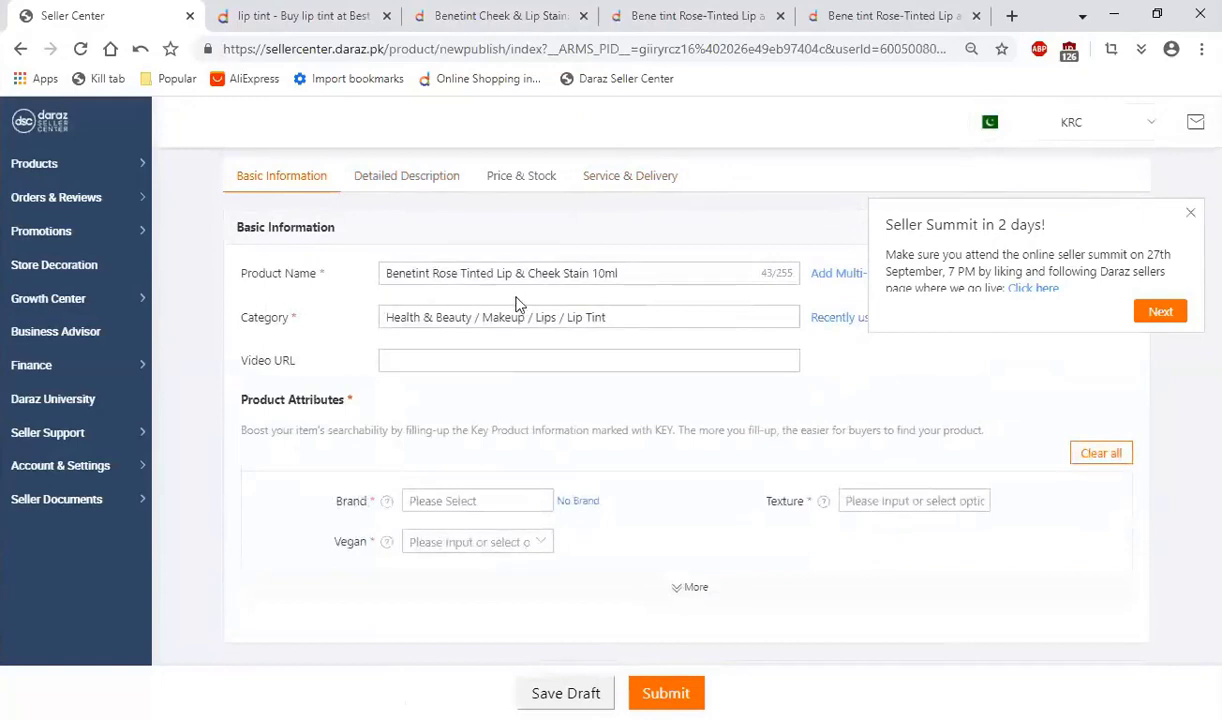
click(427, 350)
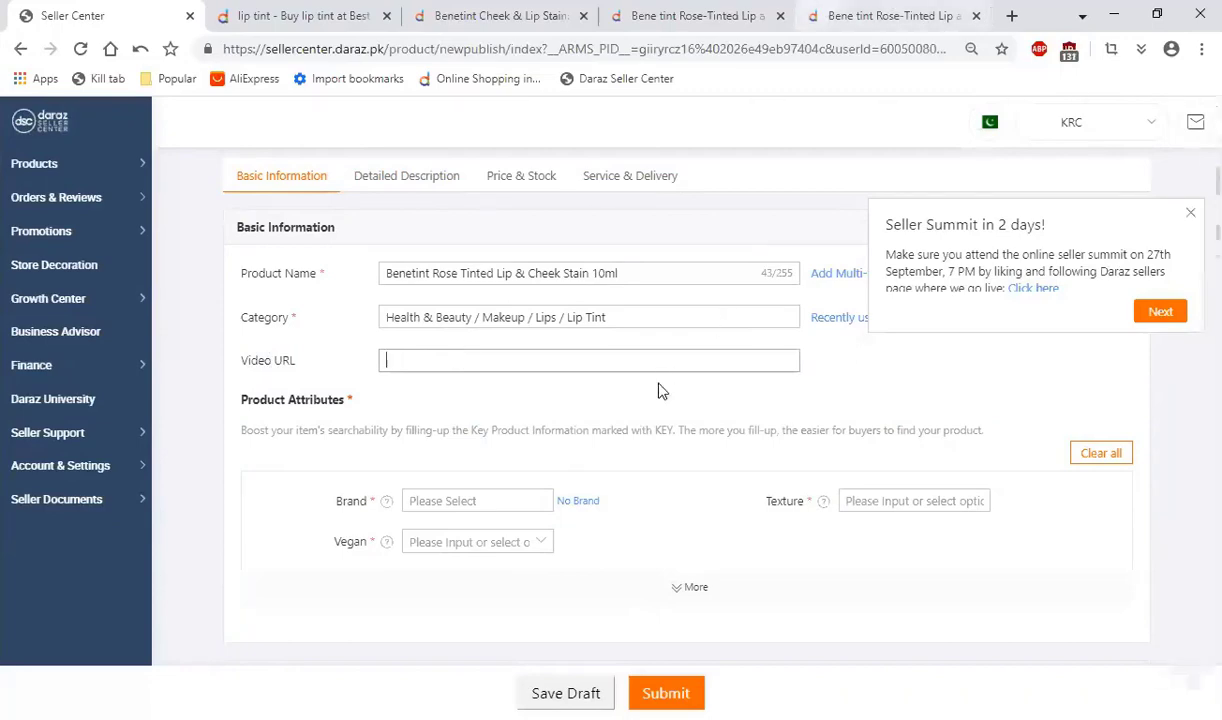
click(820, 14)
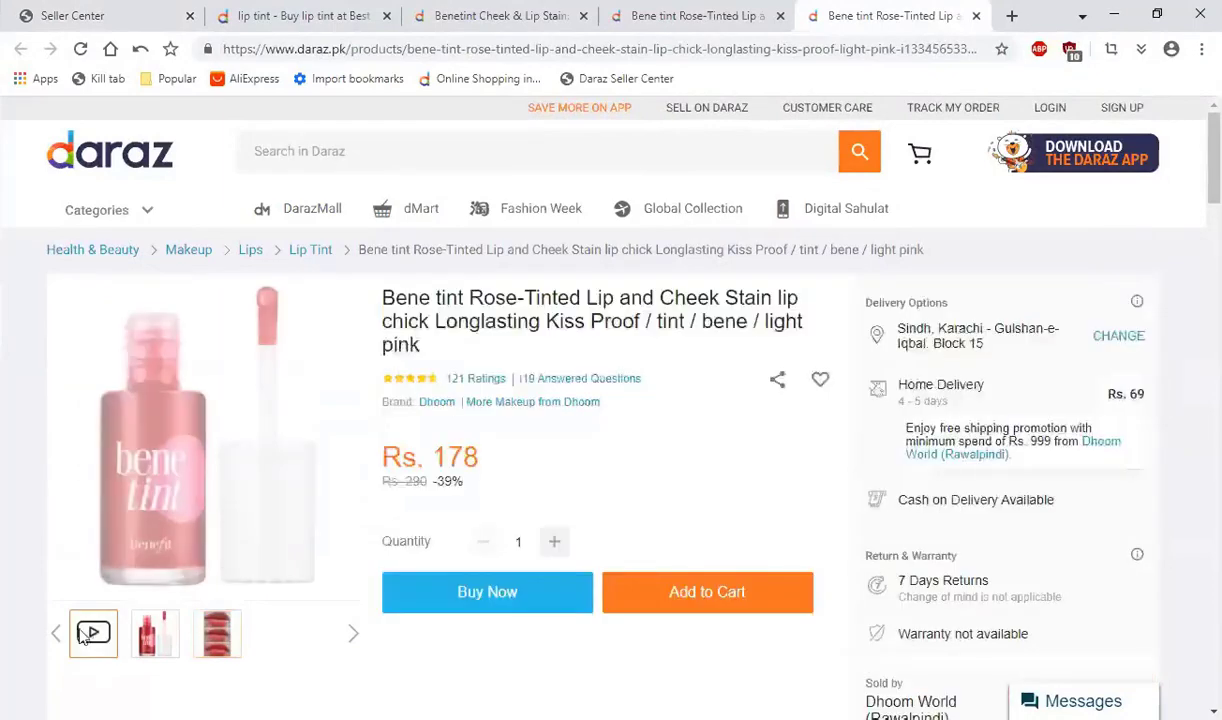
click(213, 436)
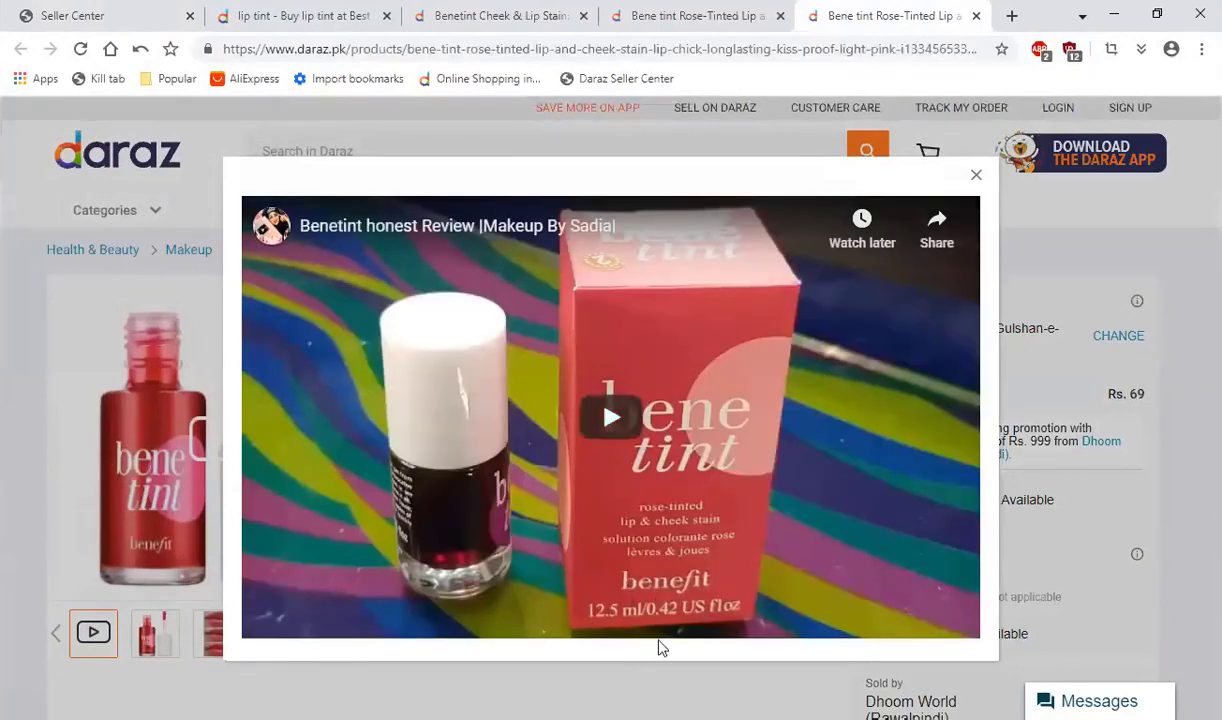
click(613, 430)
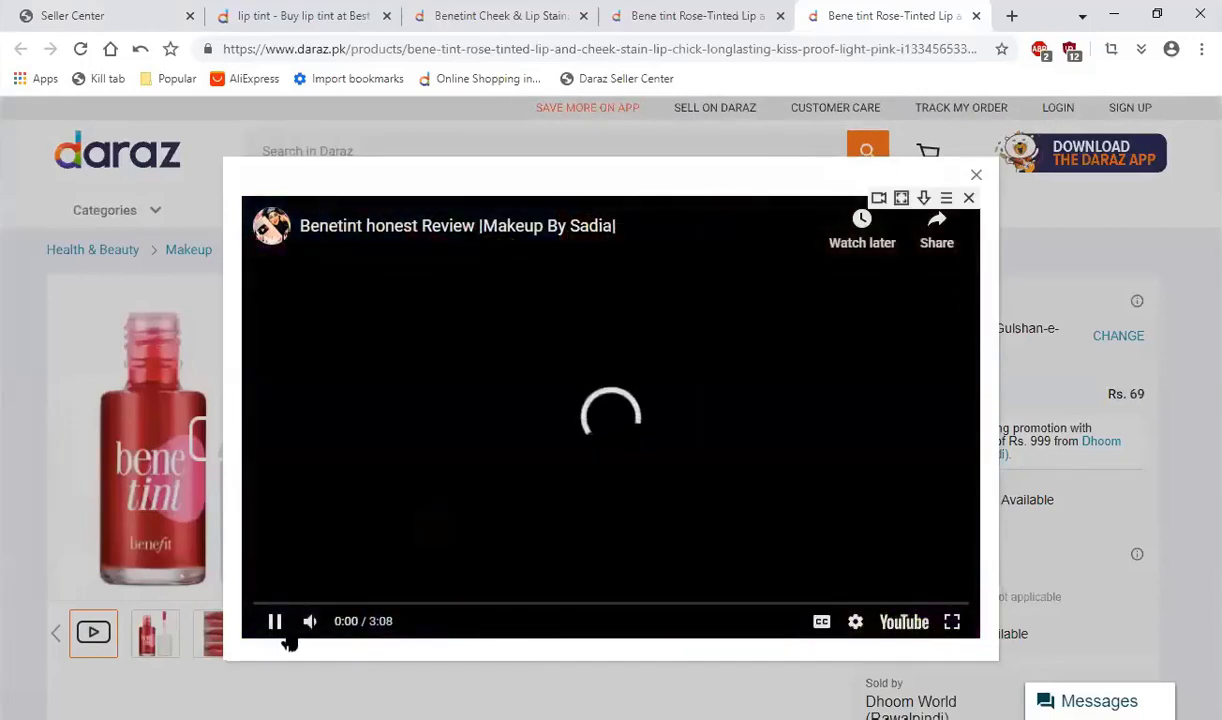
click(335, 624)
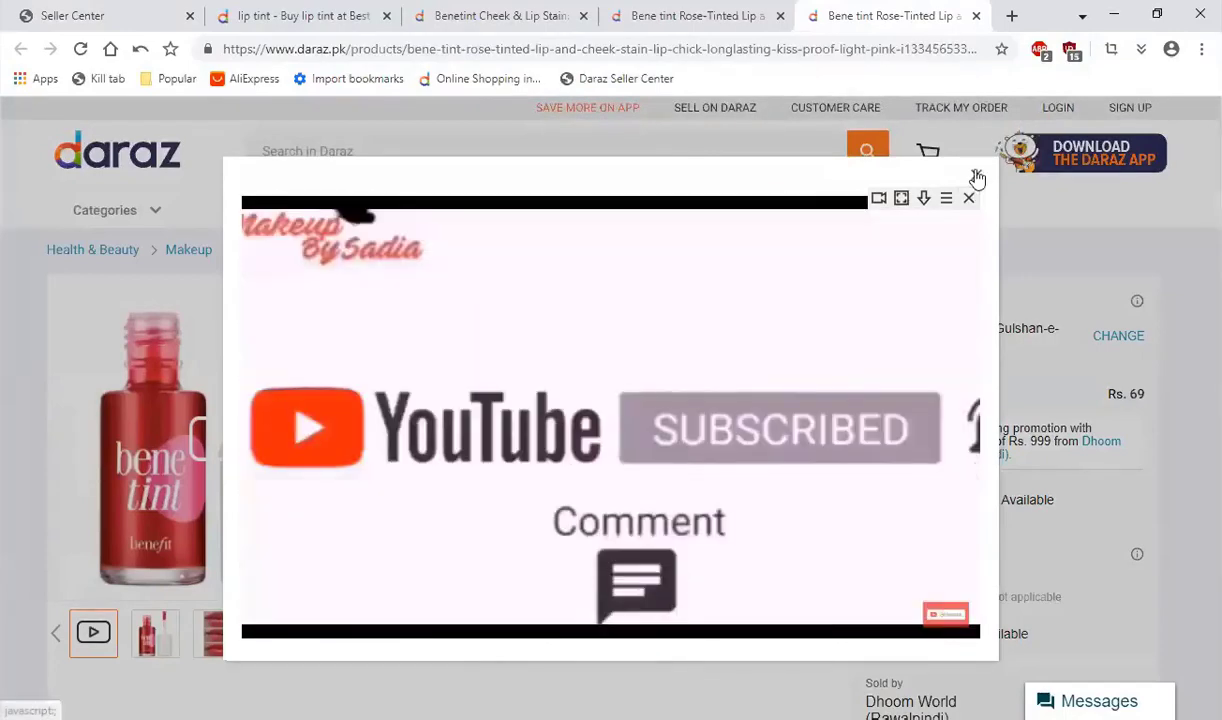
key(Escape)
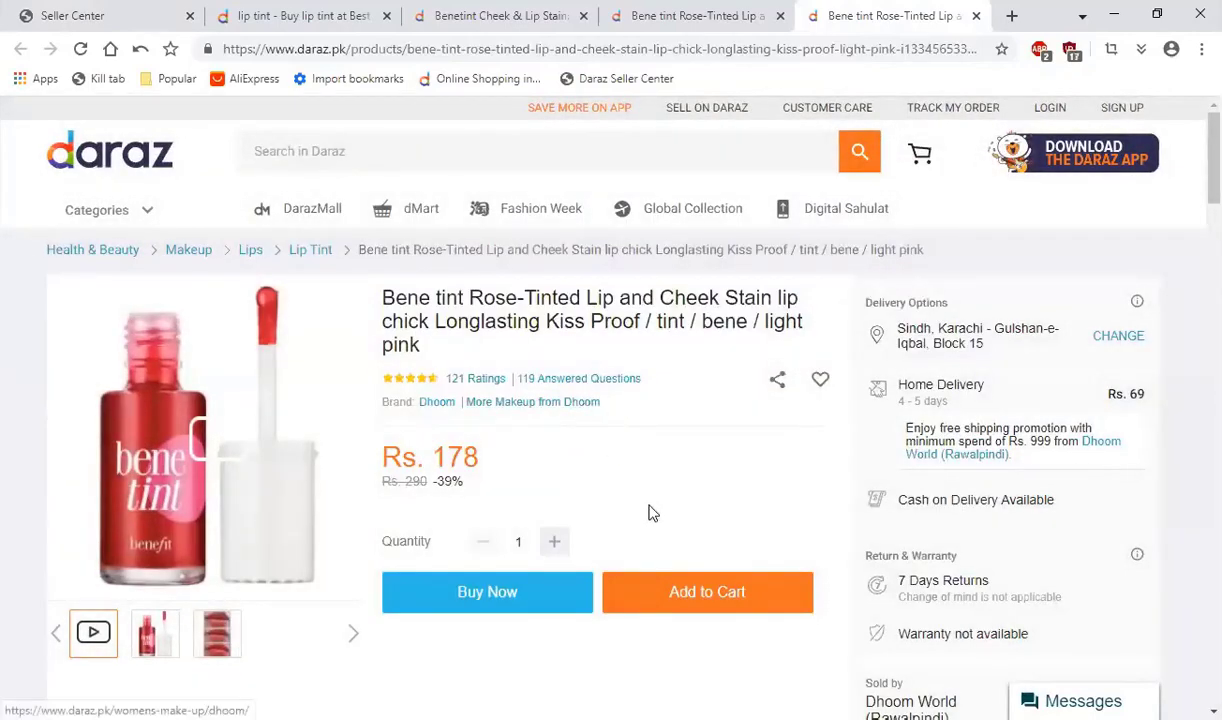
Step: Change the product name in Seller Center to "Benetint Rose Tinted Lip & Cheek Stain 12.5 ml"
click(120, 15)
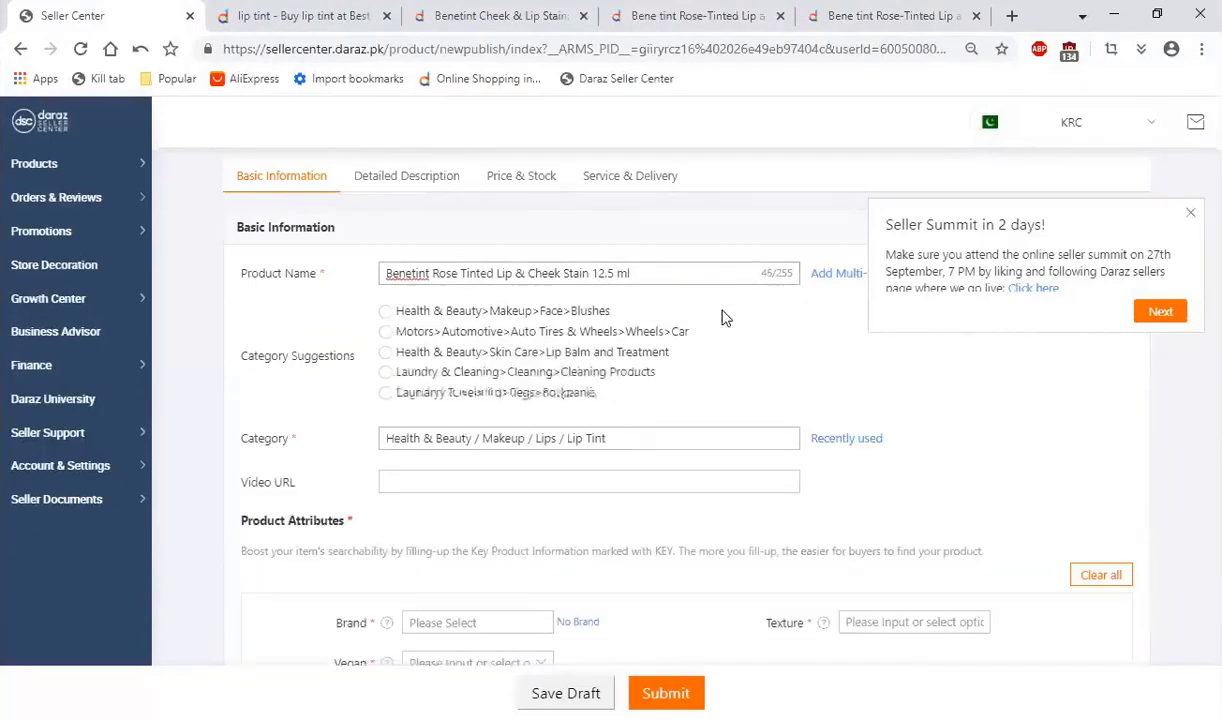
scroll(205, 248, down, 3)
scroll(210, 273, up, 3)
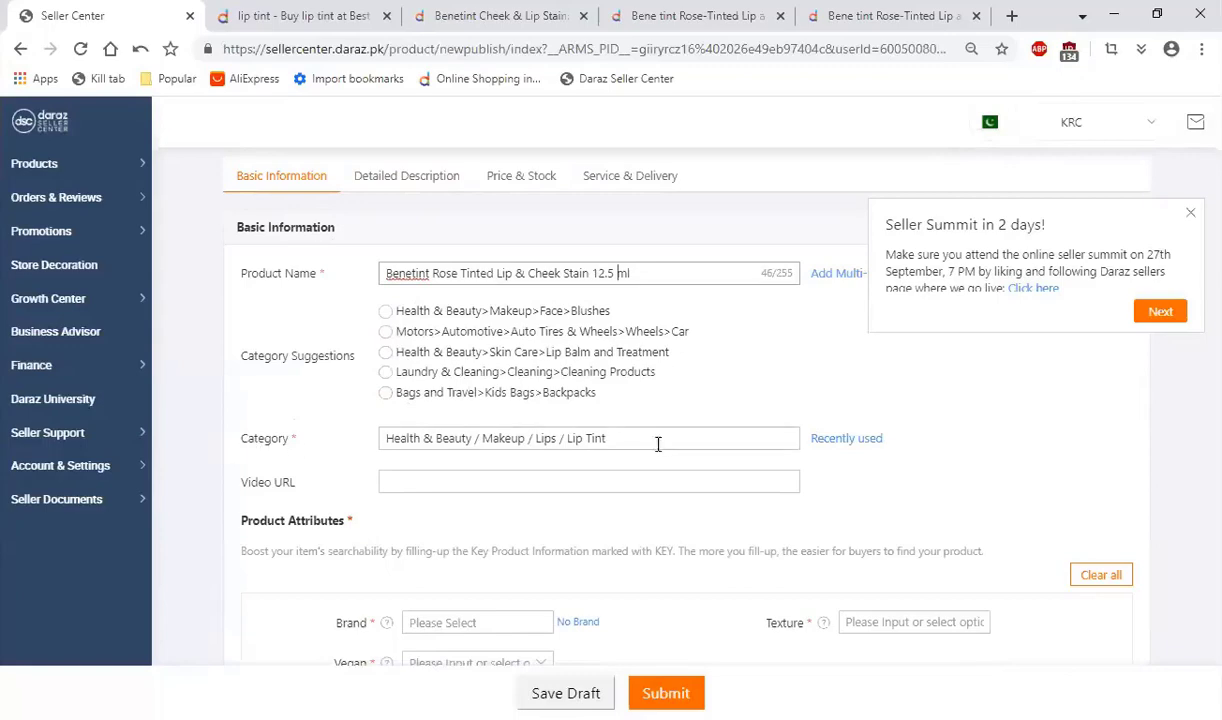
Step: Try No Brand as the product's brand attribute and clear the selection again
scroll(450, 475, down, 2)
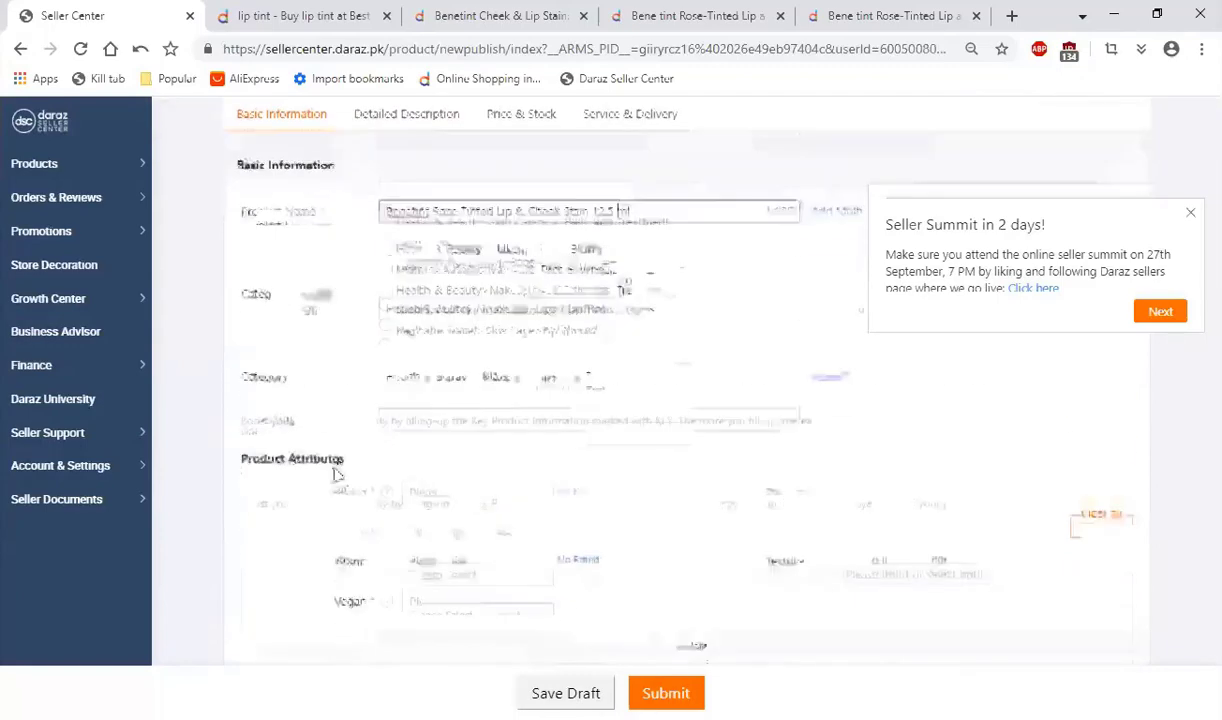
click(476, 527)
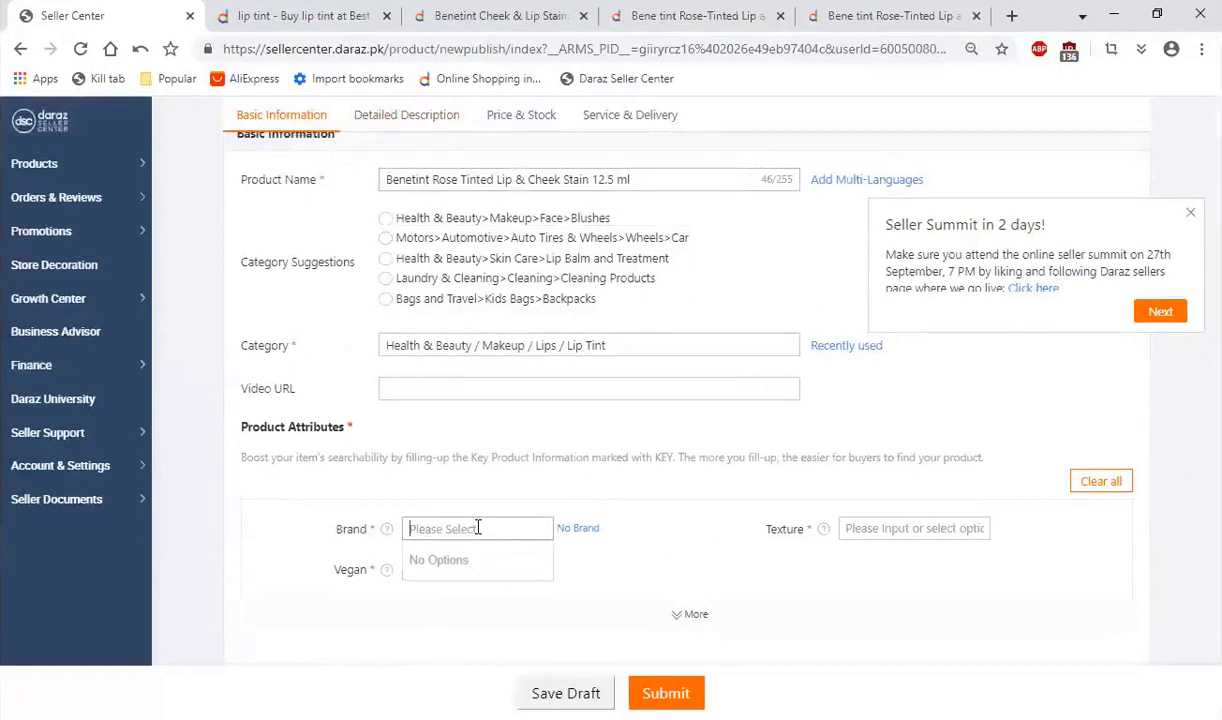
click(582, 530)
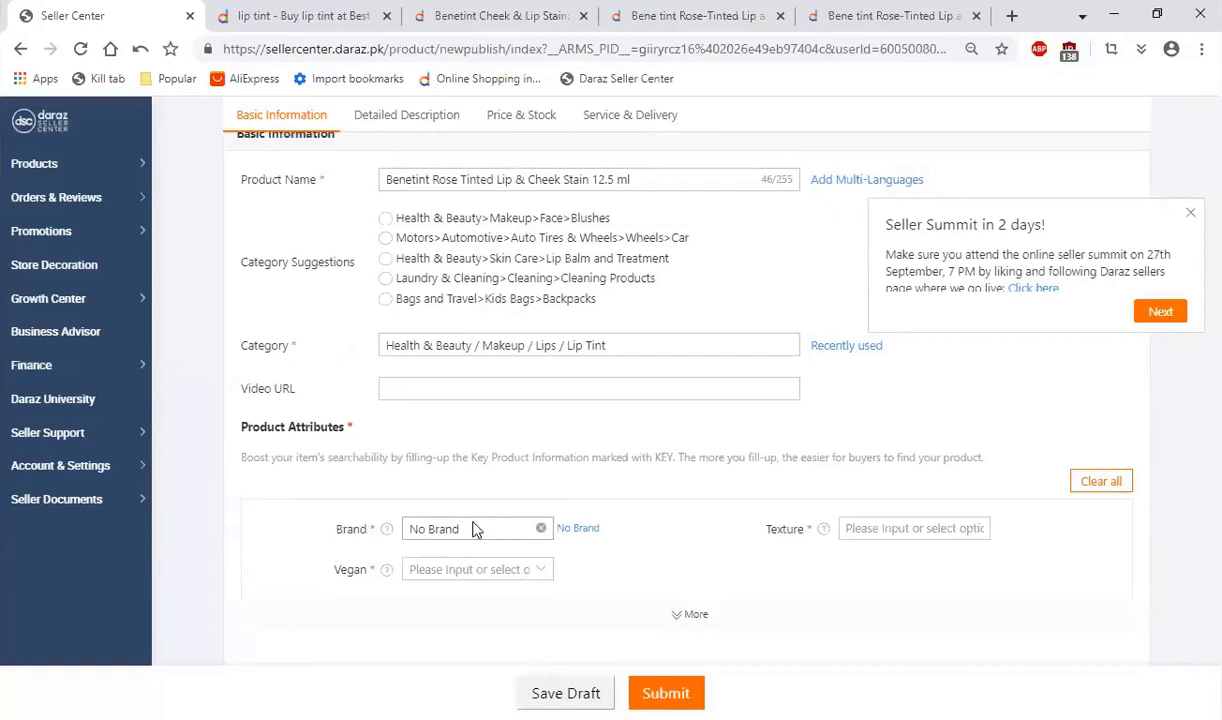
click(541, 529)
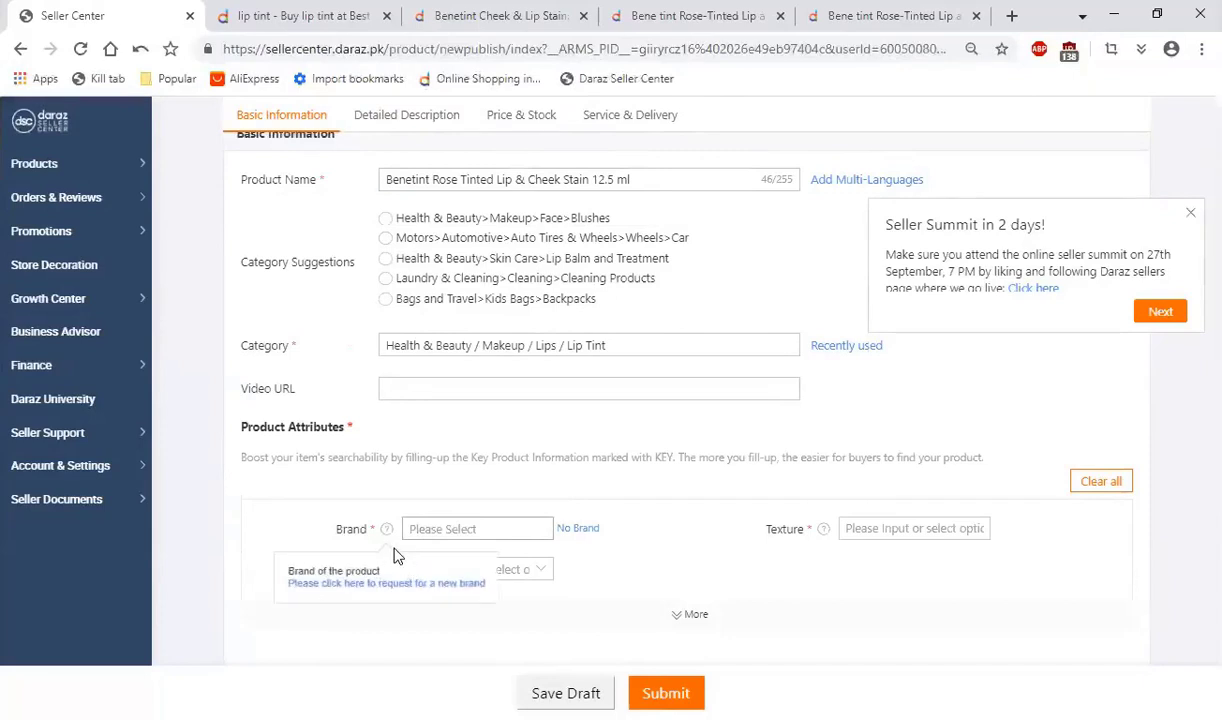
Step: Check the brand shown on the three competing Benetint listings and view the Brand attribute's hint about requesting a new brand
mouse_move(381, 536)
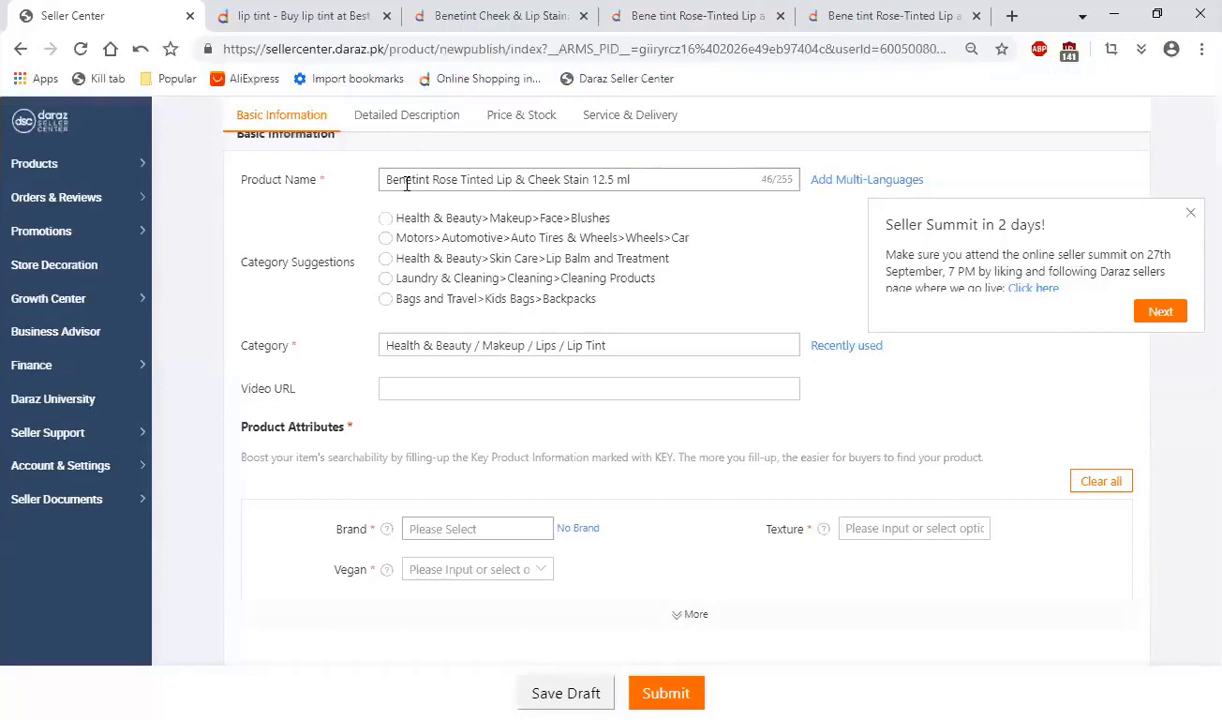
click(830, 15)
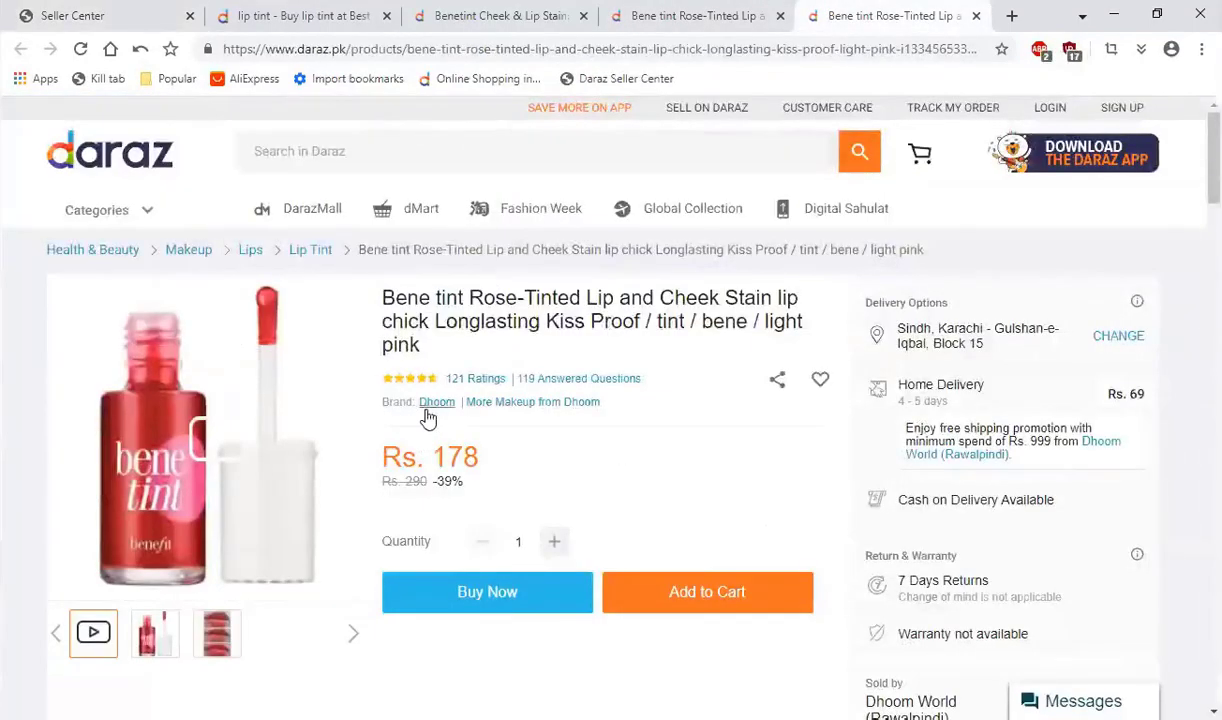
click(730, 15)
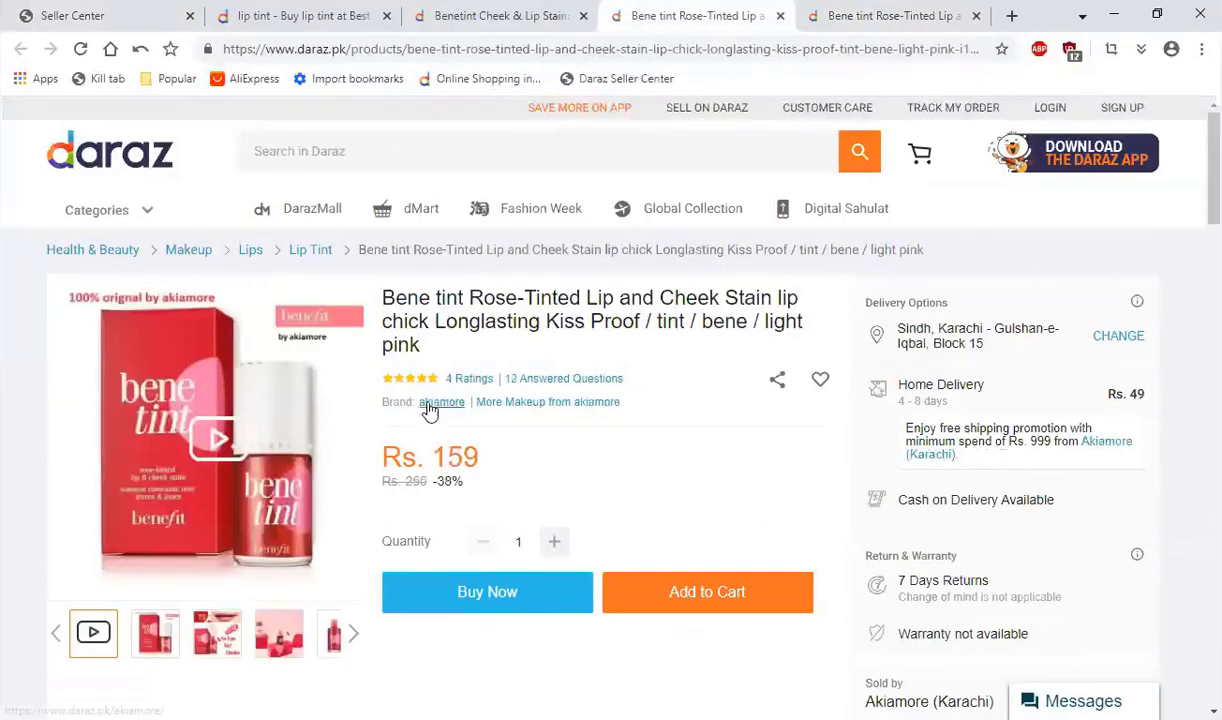
click(522, 10)
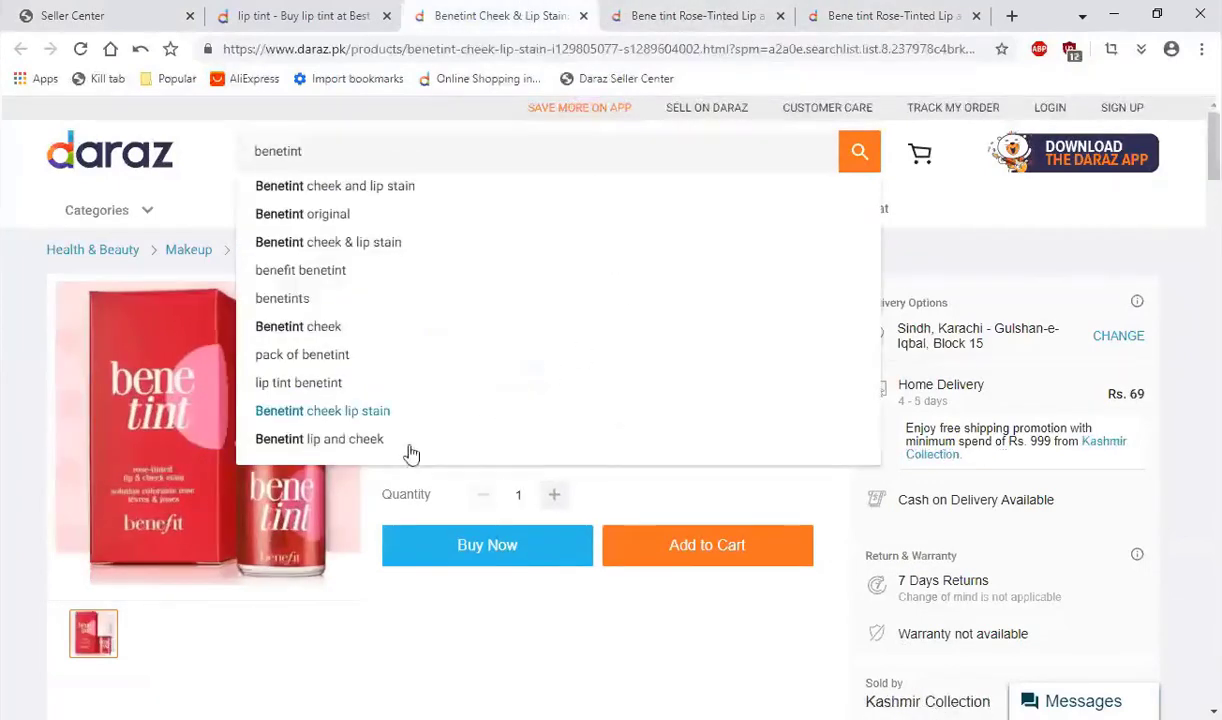
click(737, 635)
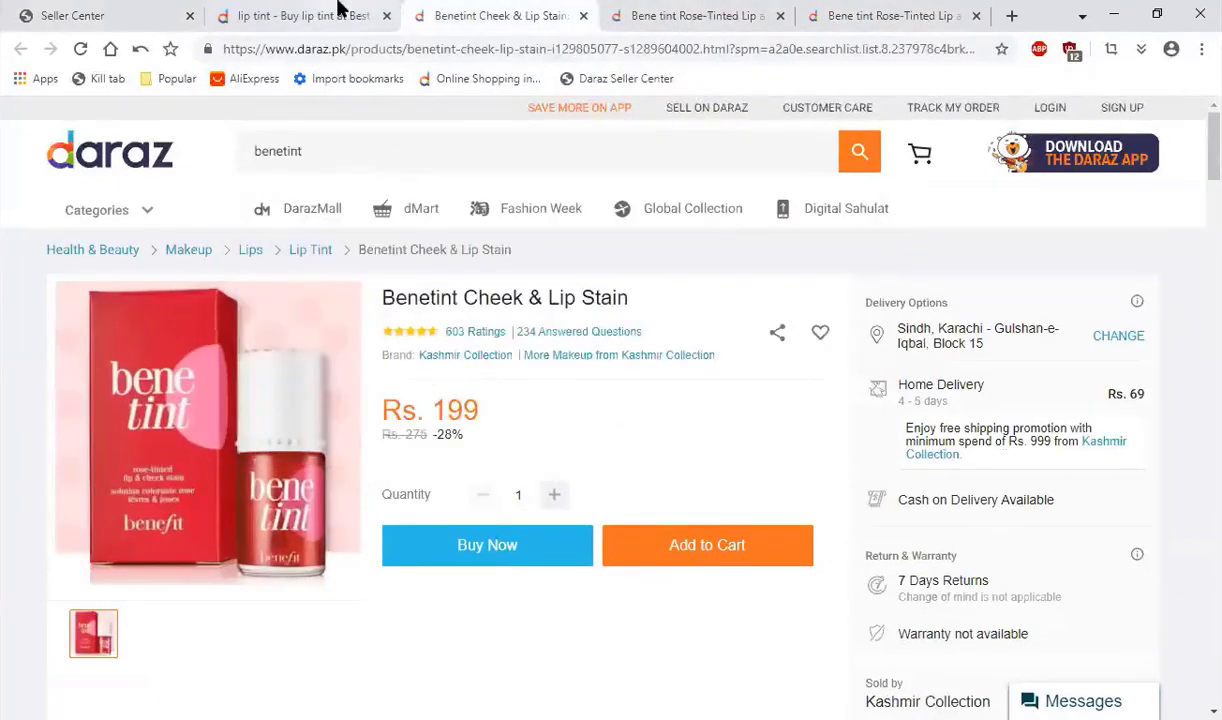
click(100, 15)
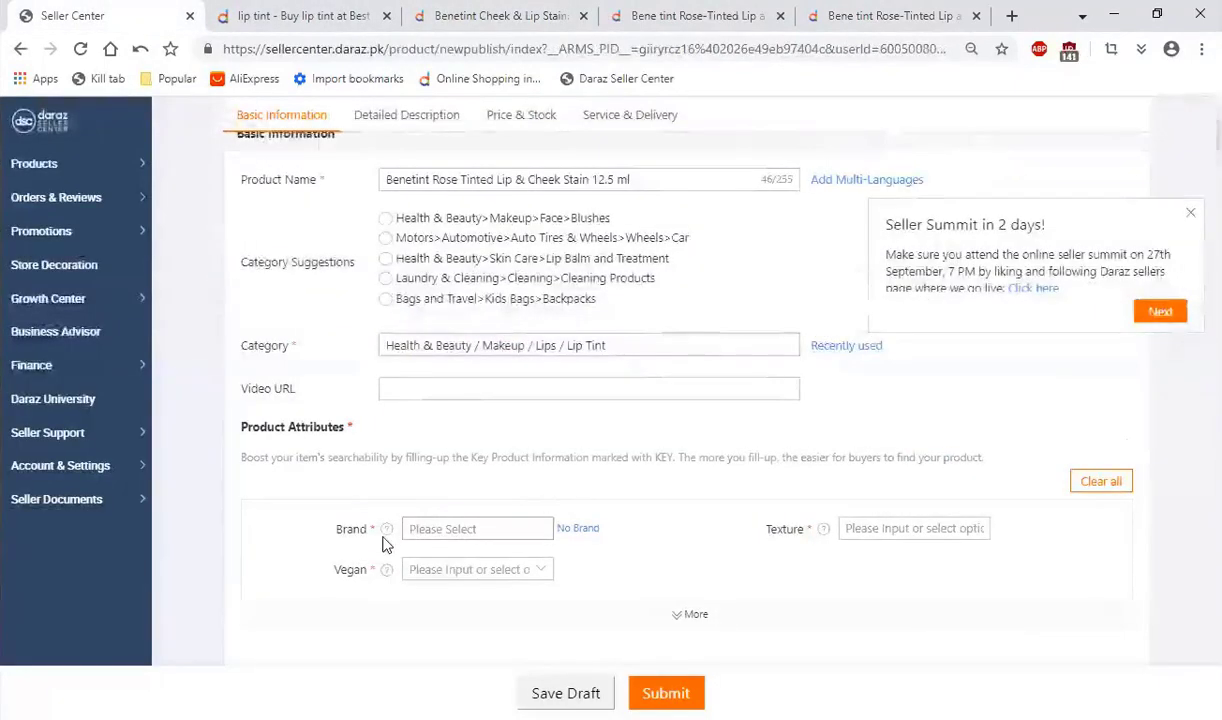
mouse_move(386, 533)
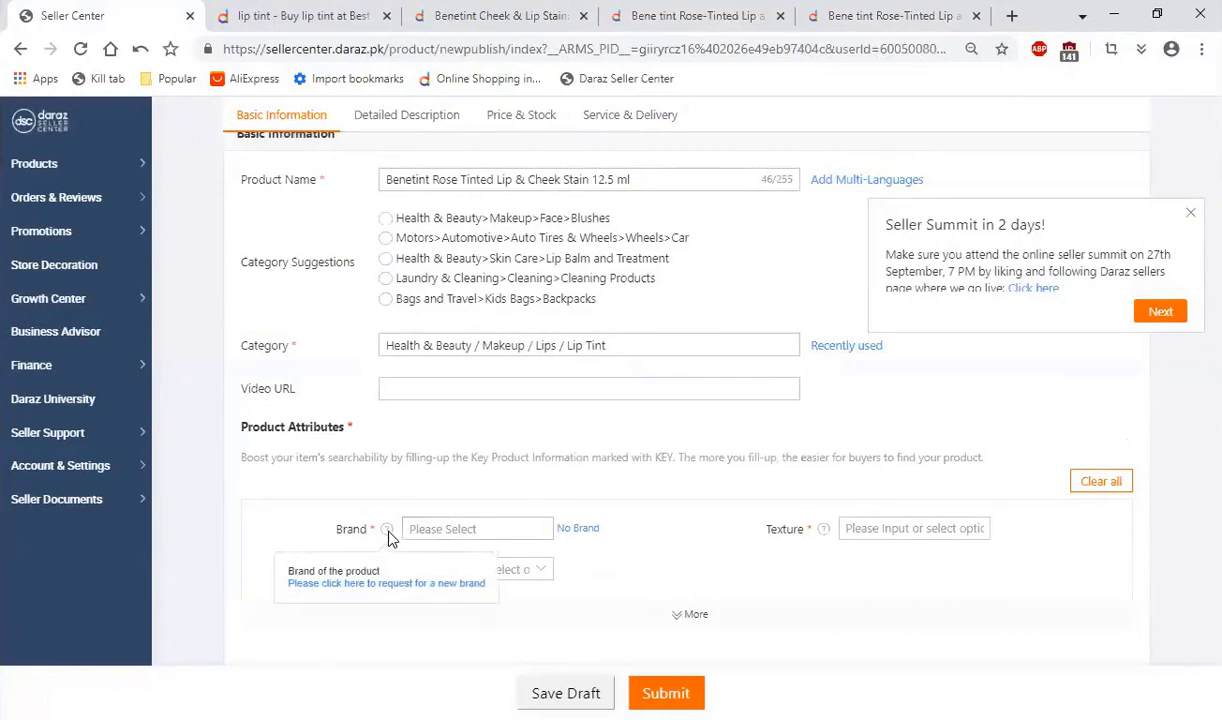
Step: Request a new brand named KRC from the Brand attribute's hint, submit the request and acknowledge the confirmation
click(340, 591)
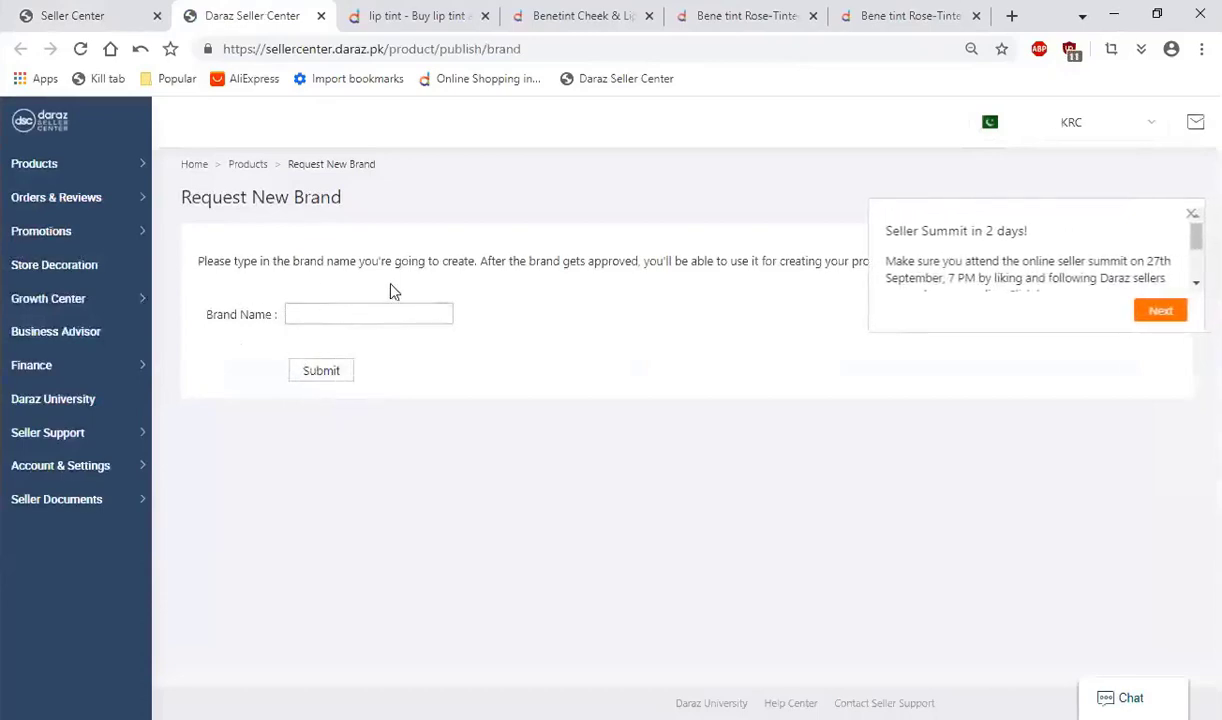
click(1192, 214)
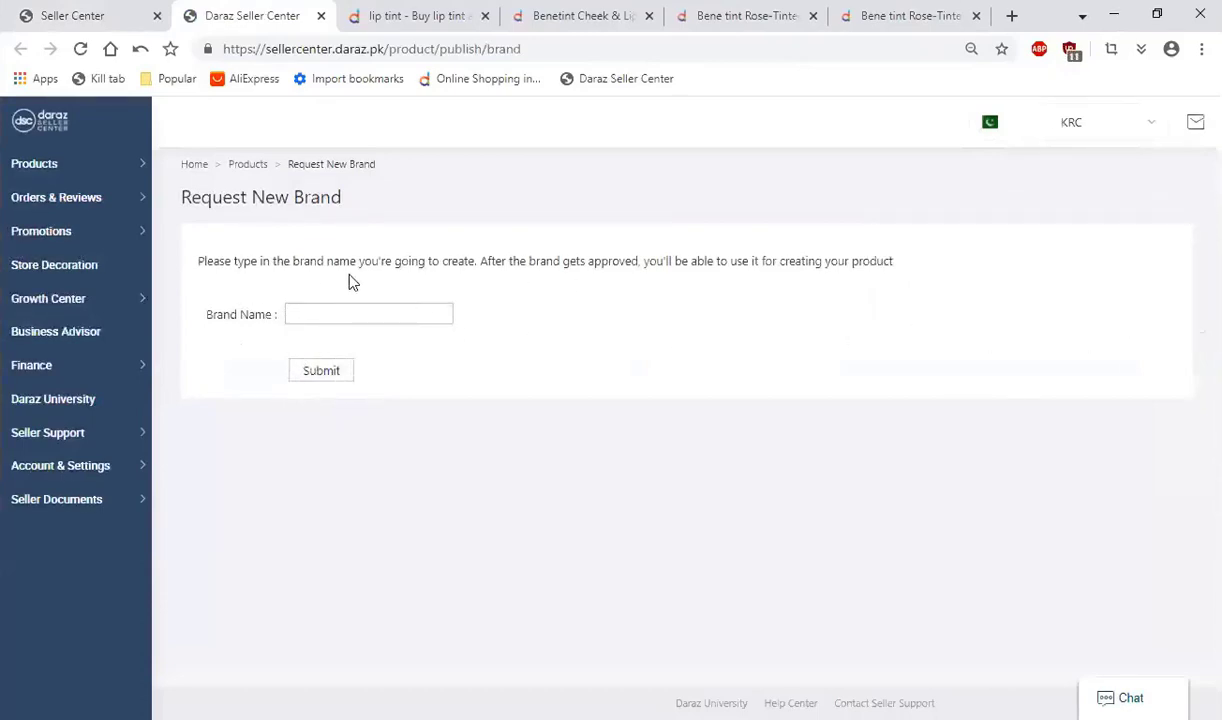
click(335, 318)
text(KRC)
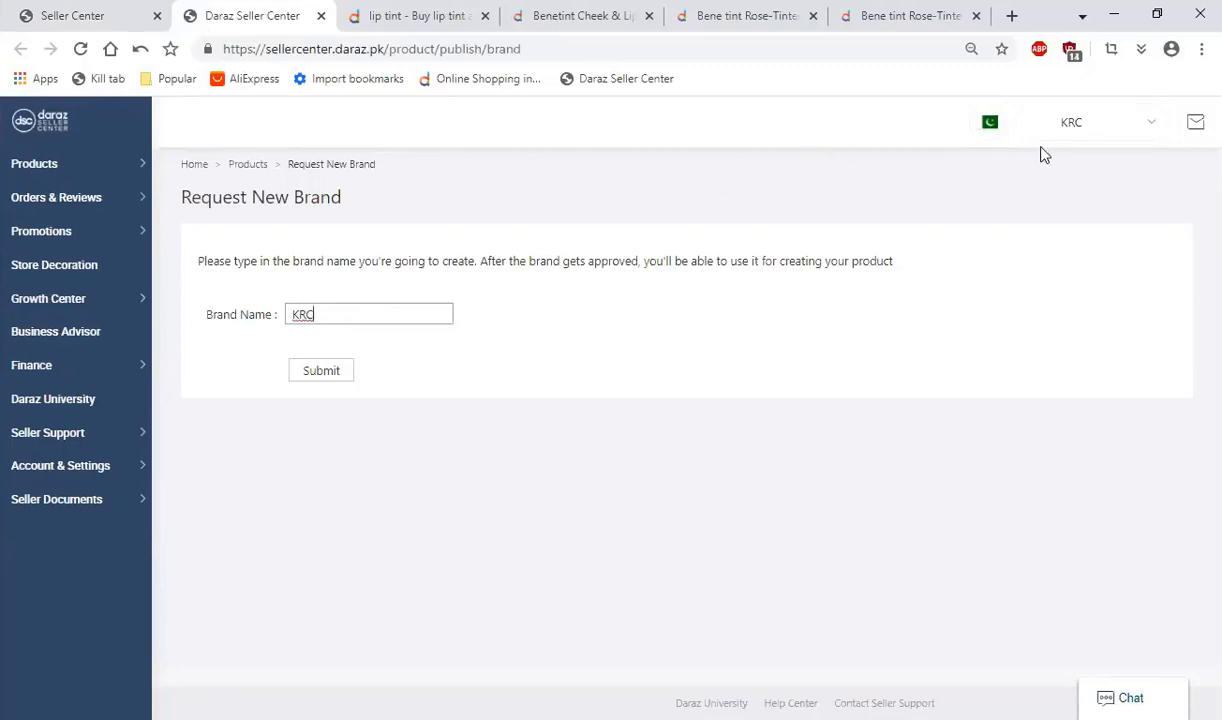
click(318, 371)
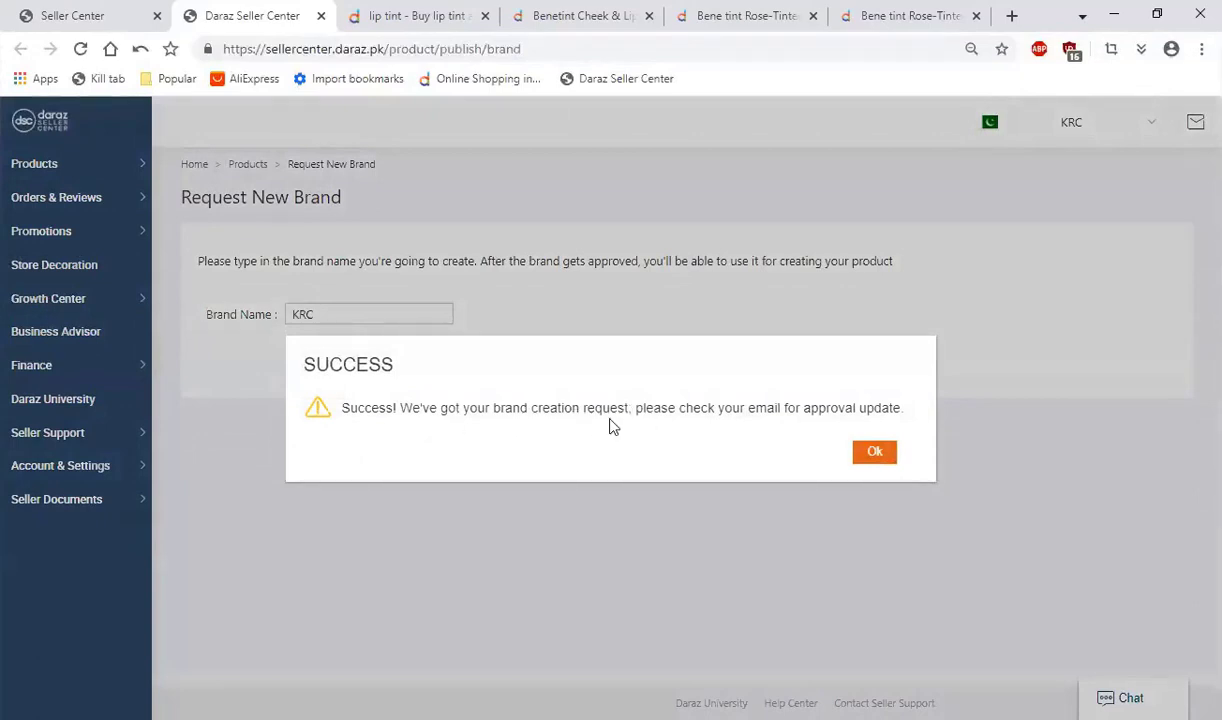
click(875, 455)
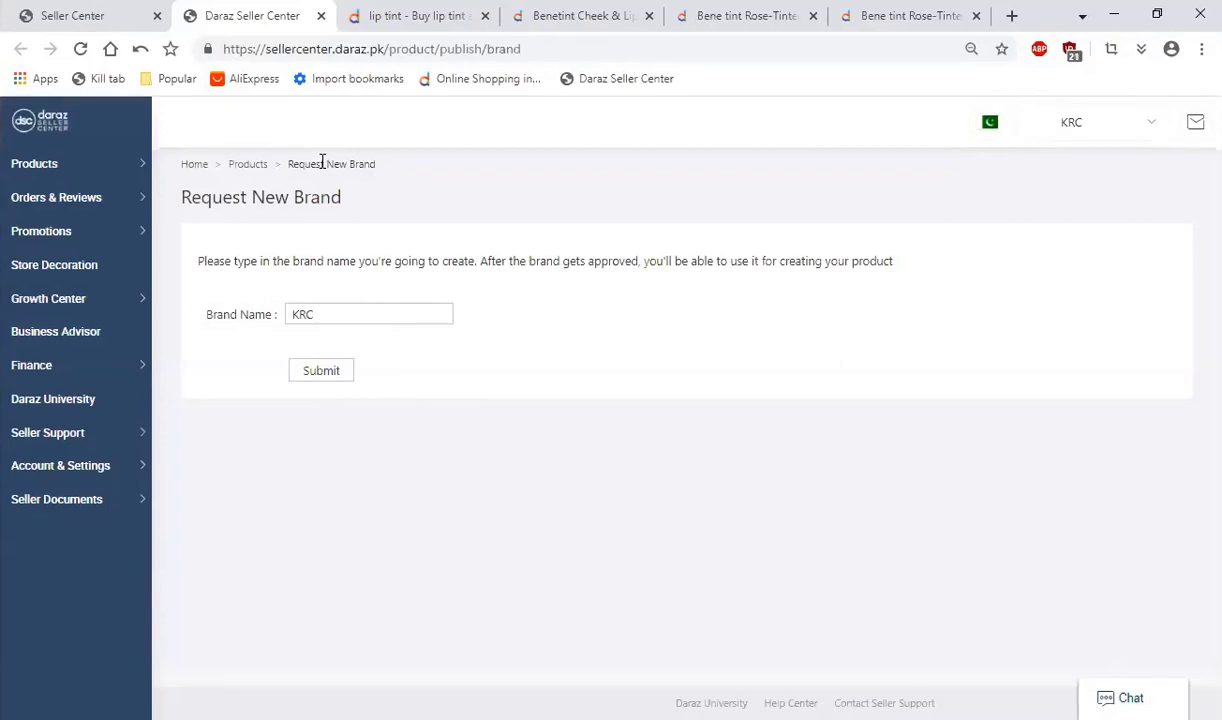
Step: Return to the new product form, search the Brand attribute's options for "krc" and clear the search text
click(60, 14)
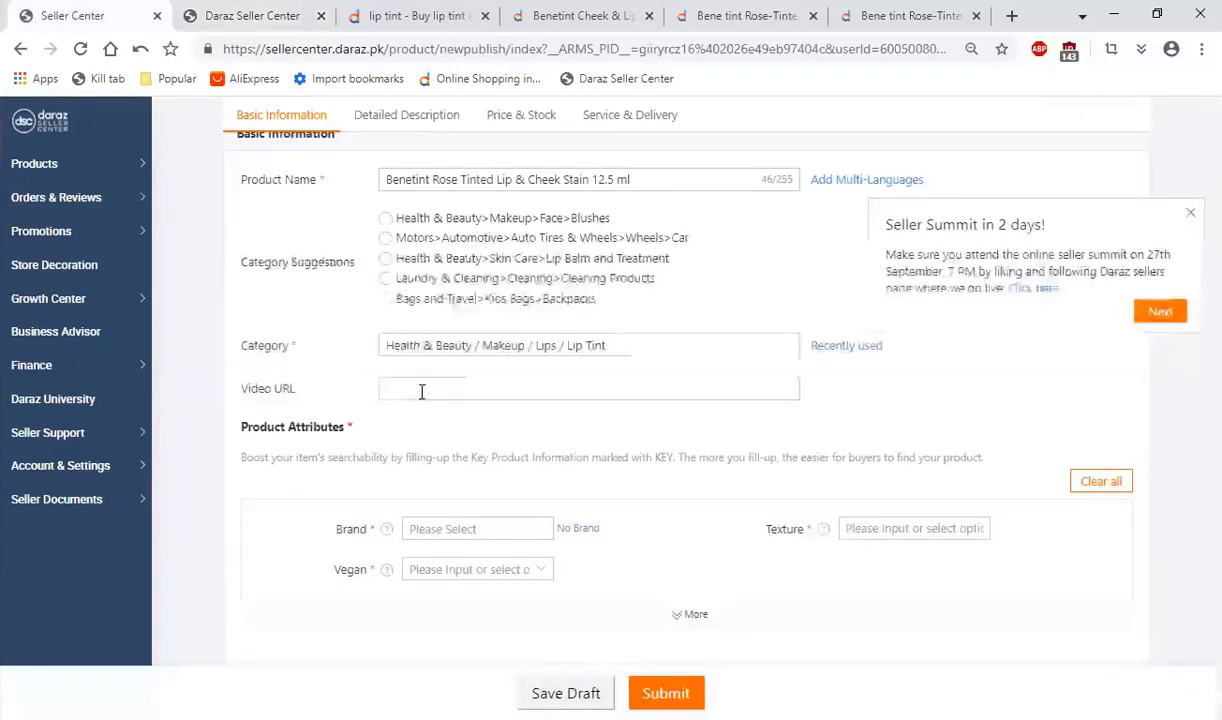
click(422, 390)
click(440, 518)
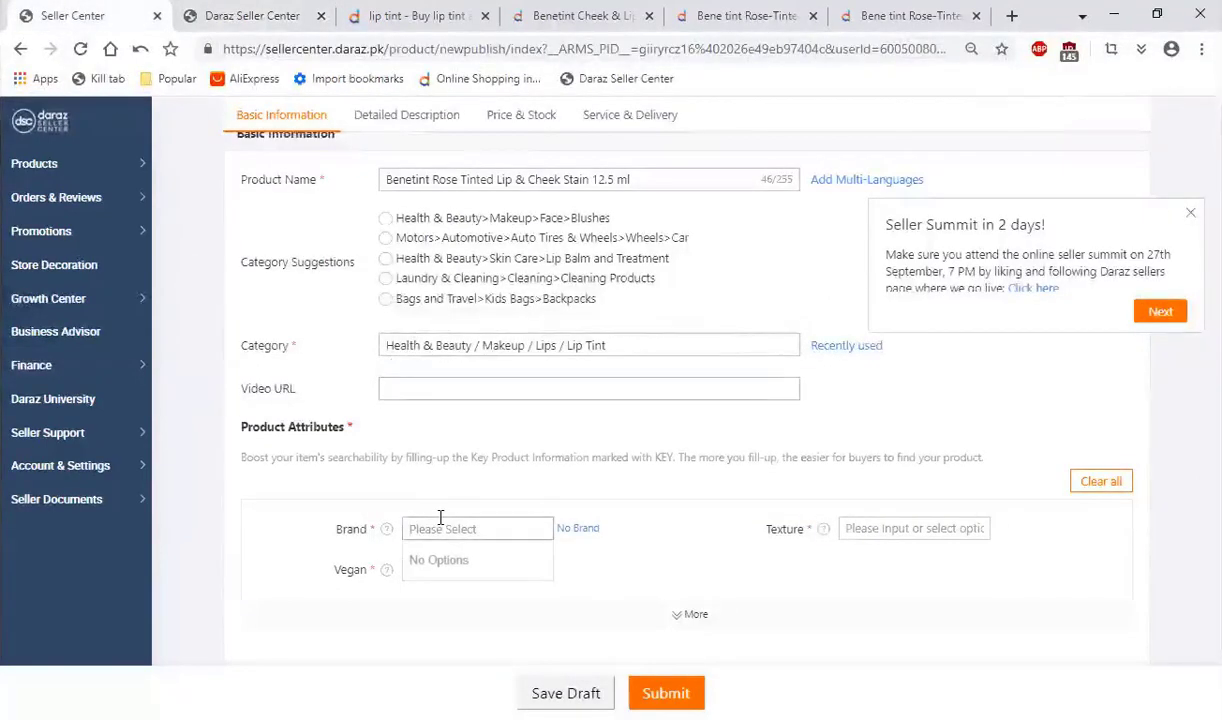
text(krc)
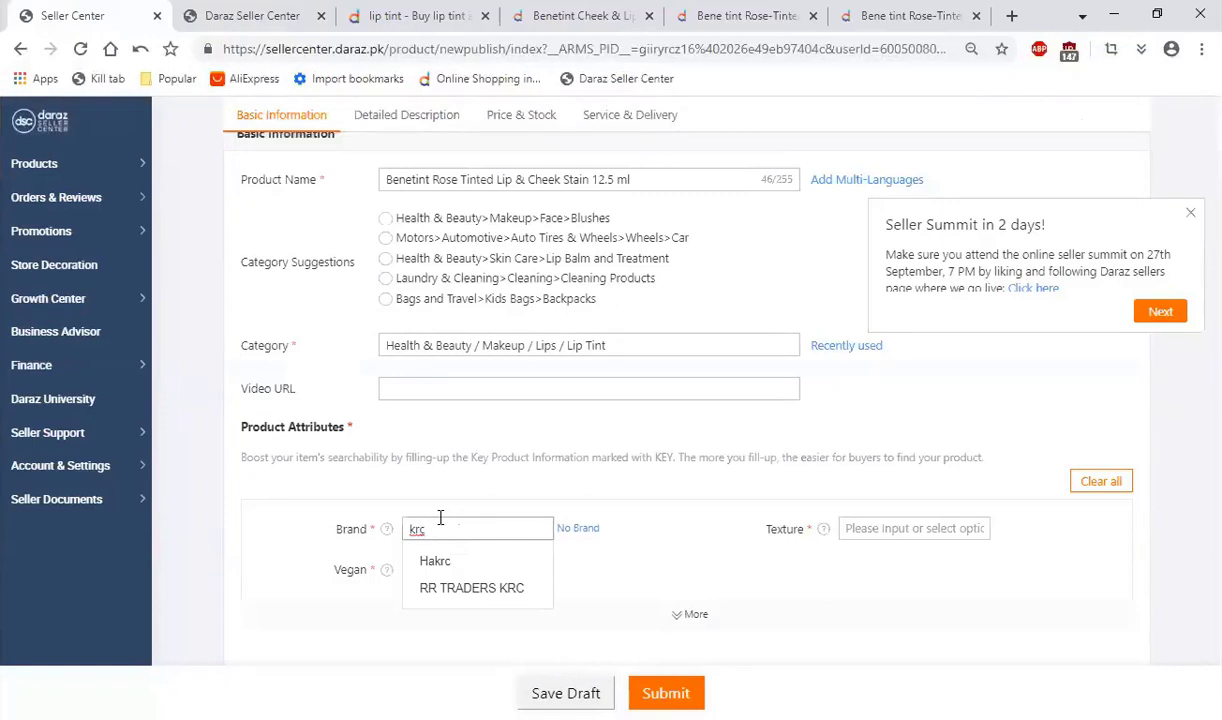
key(BackSpace)
key(BackSpace)
key(BackSpace)
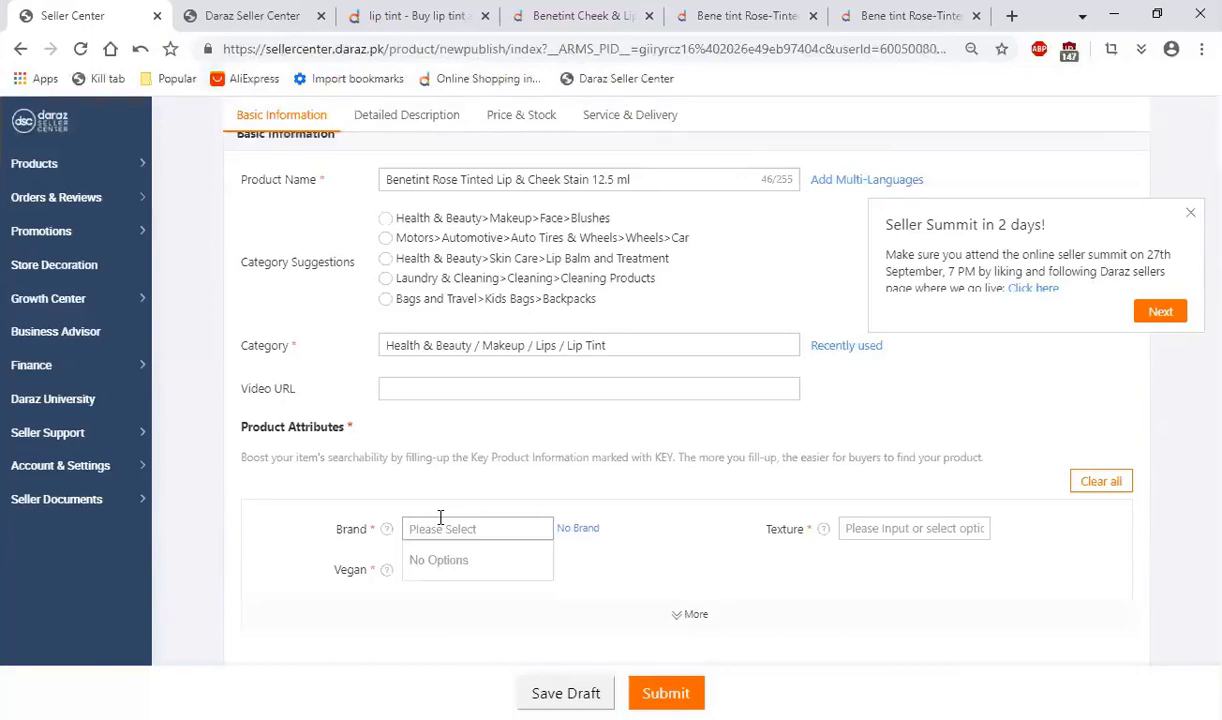
Step: Set the product's Brand attribute to No Specified
text(No speci)
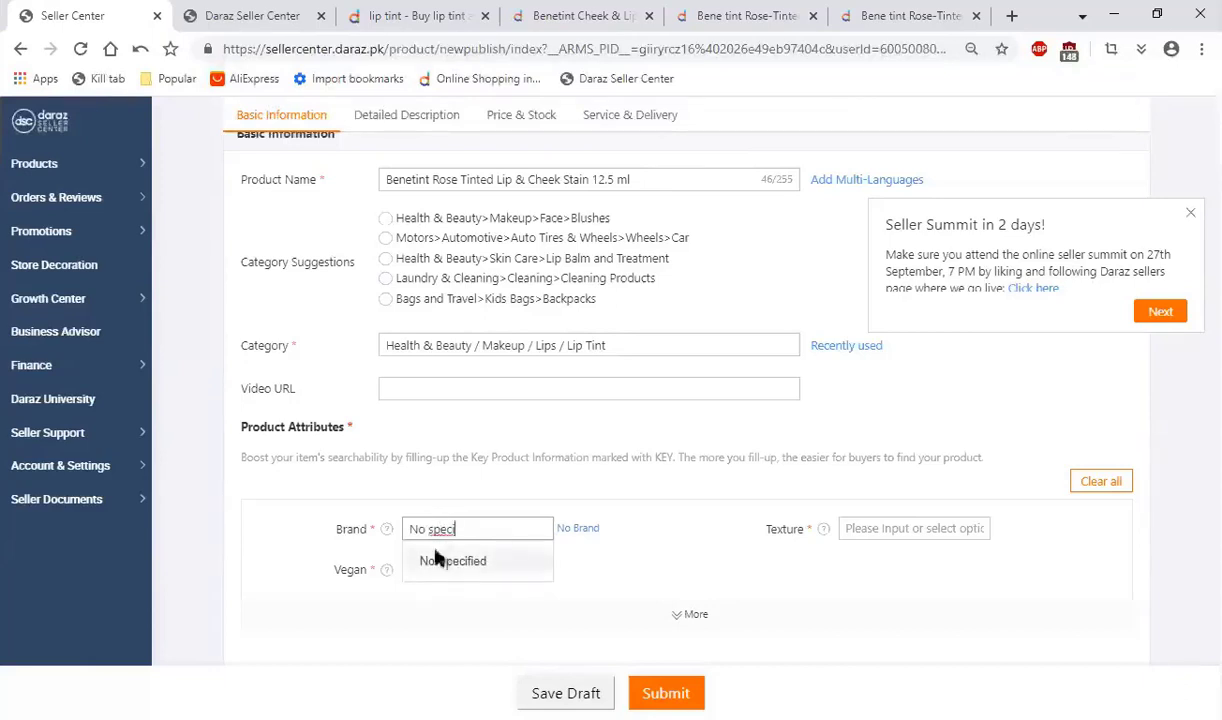
click(438, 561)
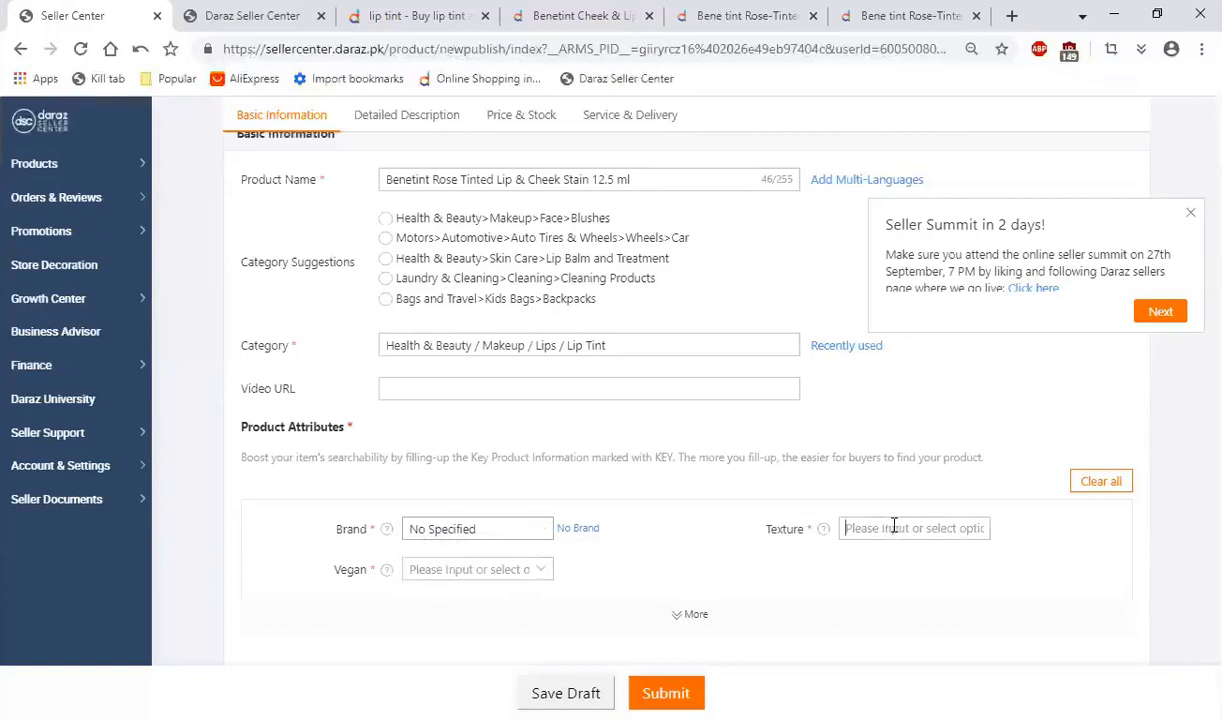
Step: Dismiss the Seller Summit notice and set the product's Texture attribute to Liquid
click(850, 528)
click(1189, 212)
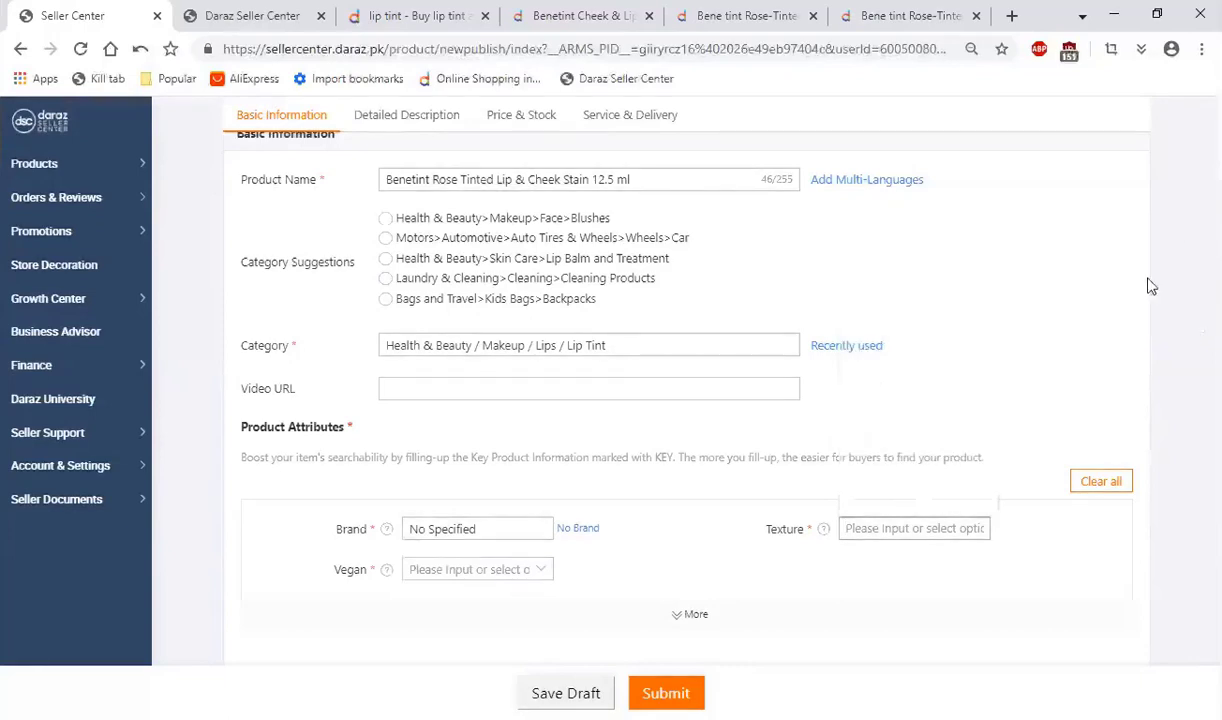
click(909, 537)
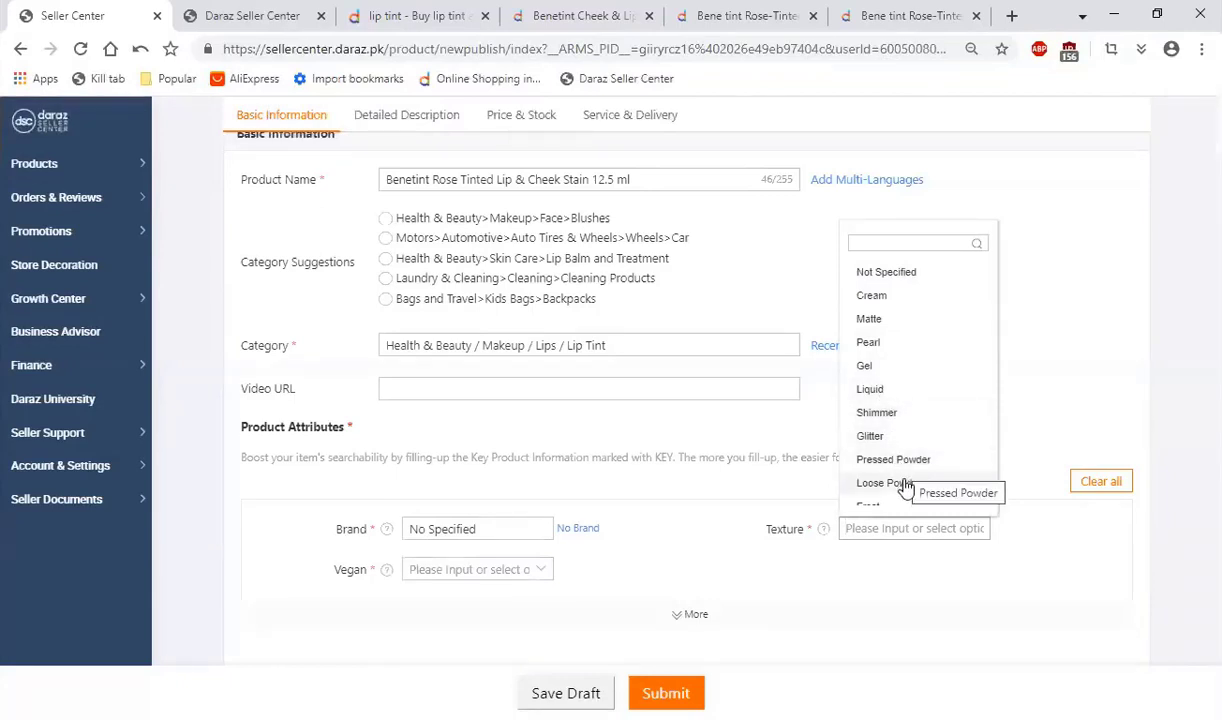
scroll(916, 460, down, 1)
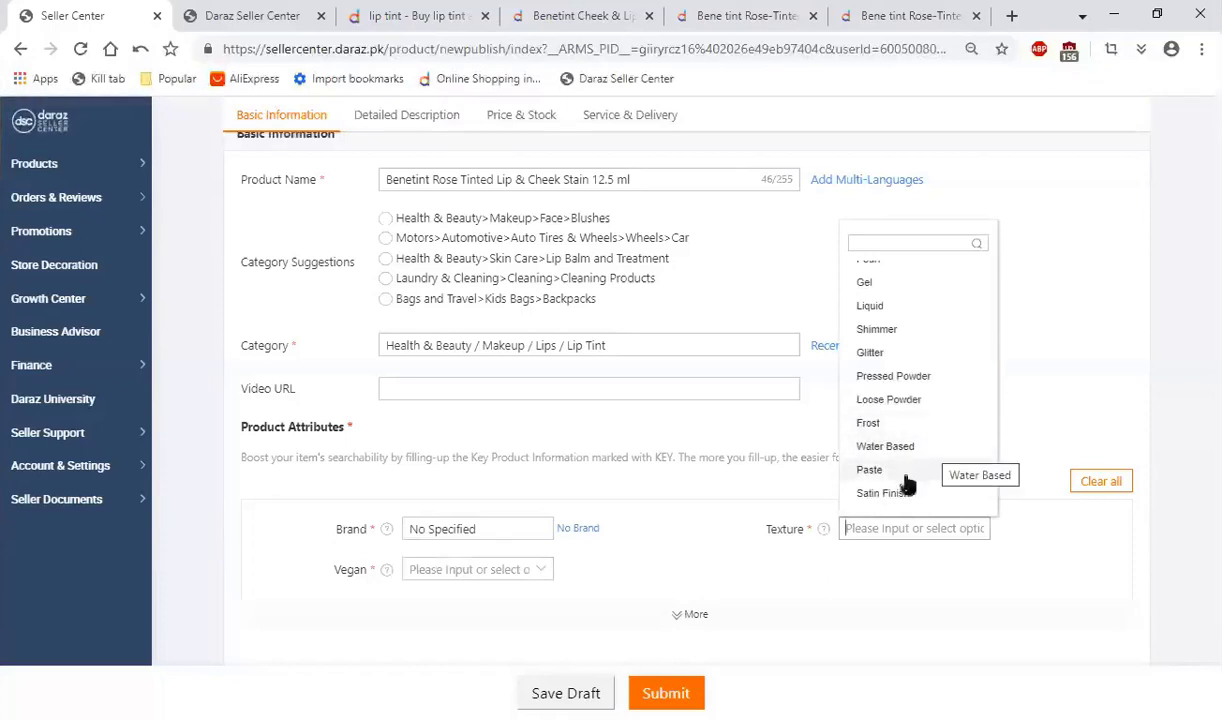
scroll(915, 478, down, 1)
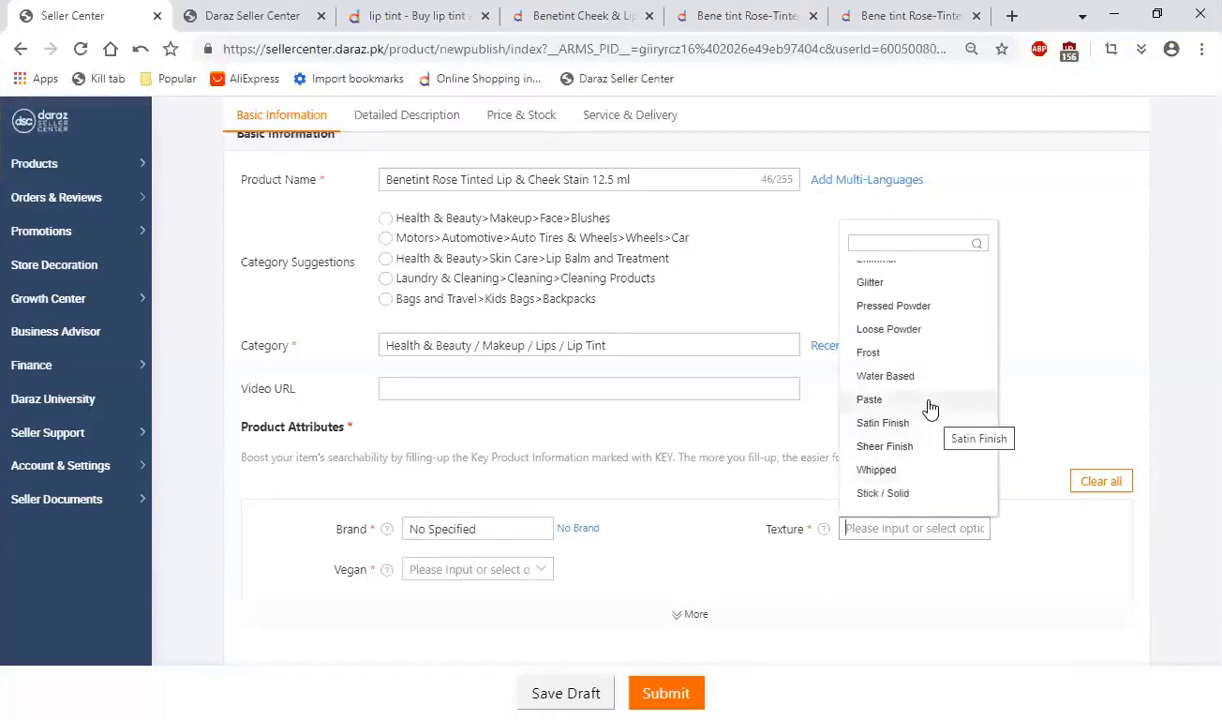
scroll(928, 402, up, 2)
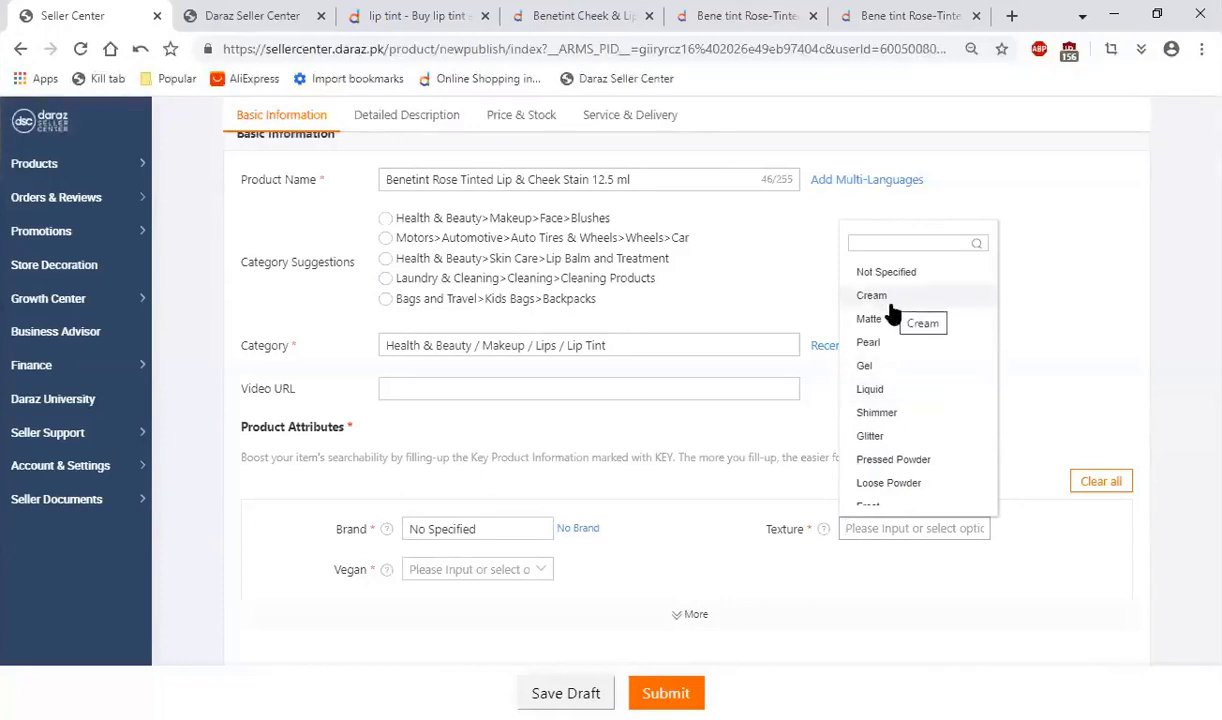
click(878, 395)
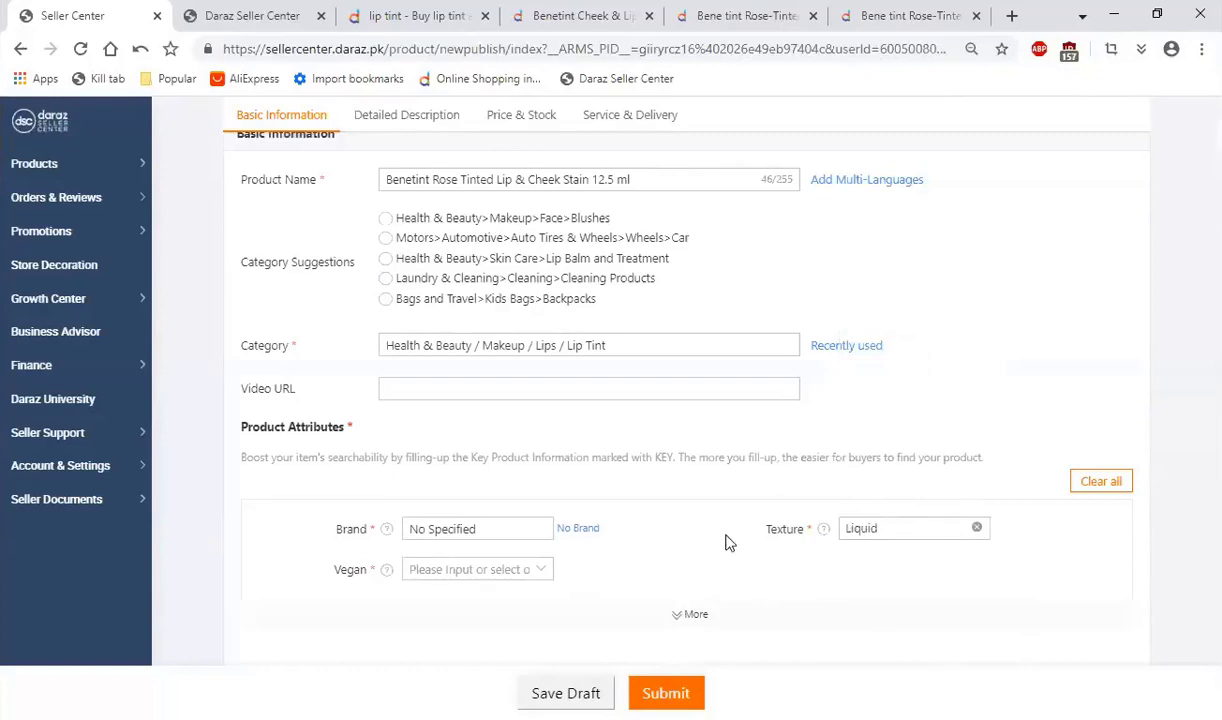
Step: Set the product's Vegan attribute to Yes
scroll(600, 538, down, 1)
click(428, 477)
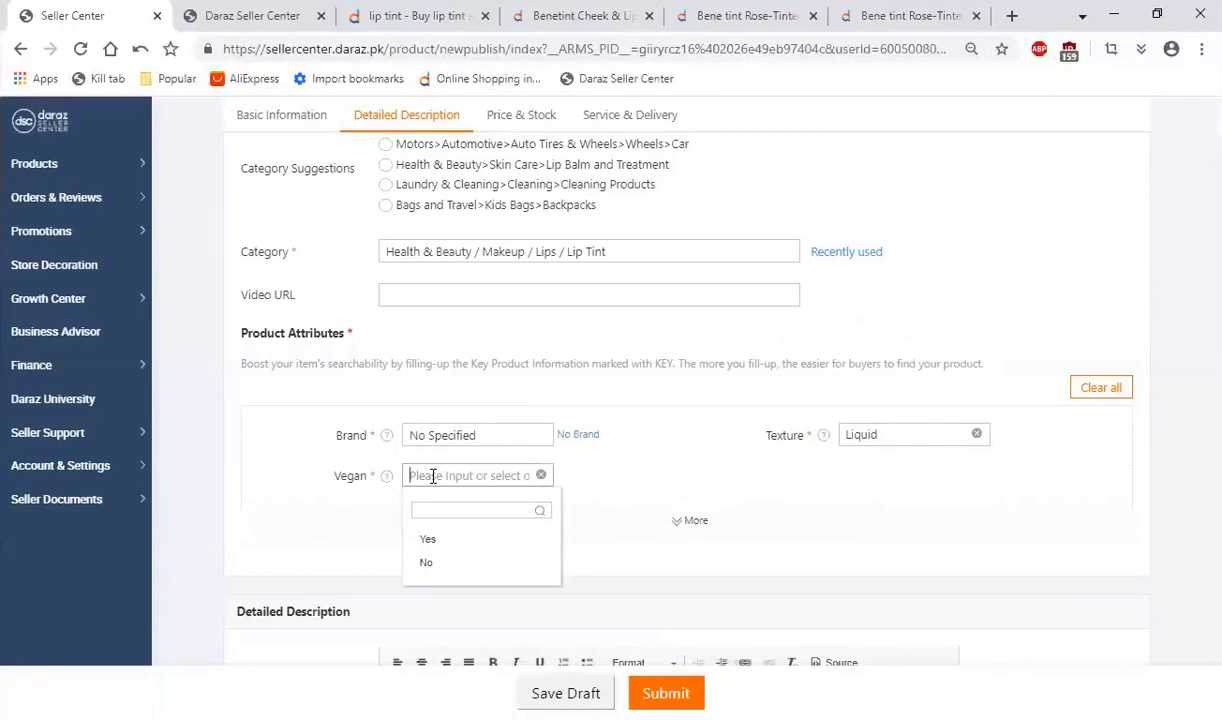
click(430, 539)
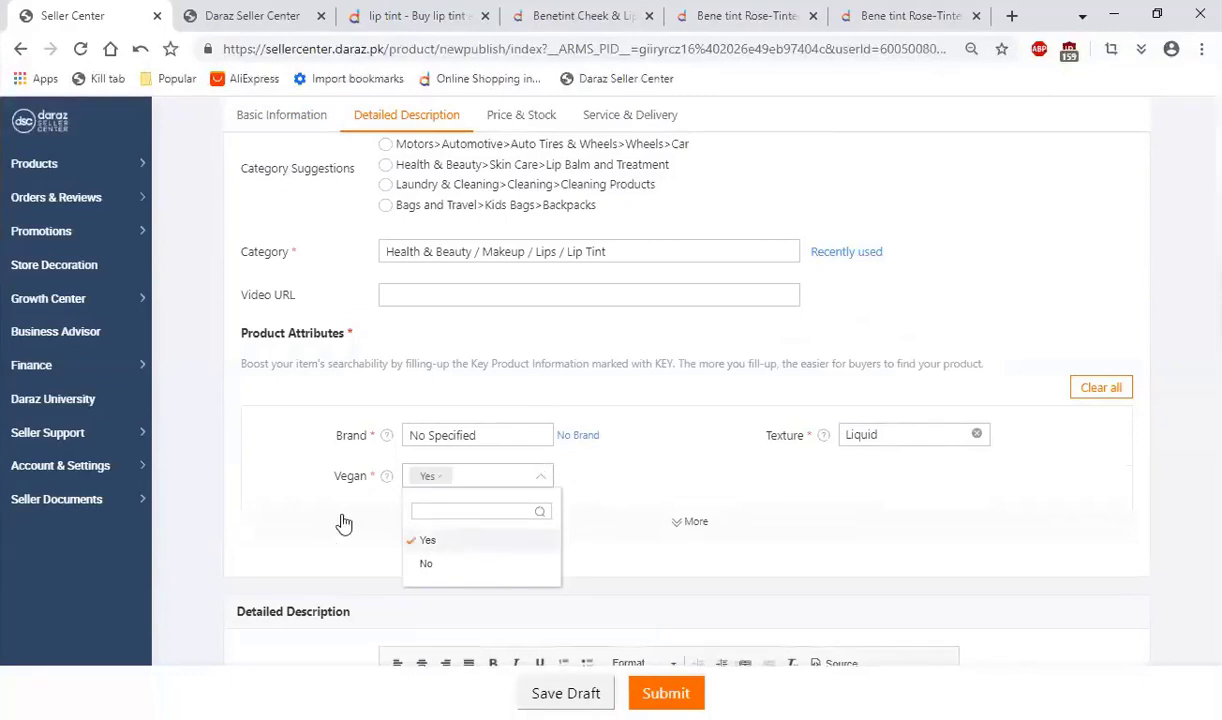
click(213, 437)
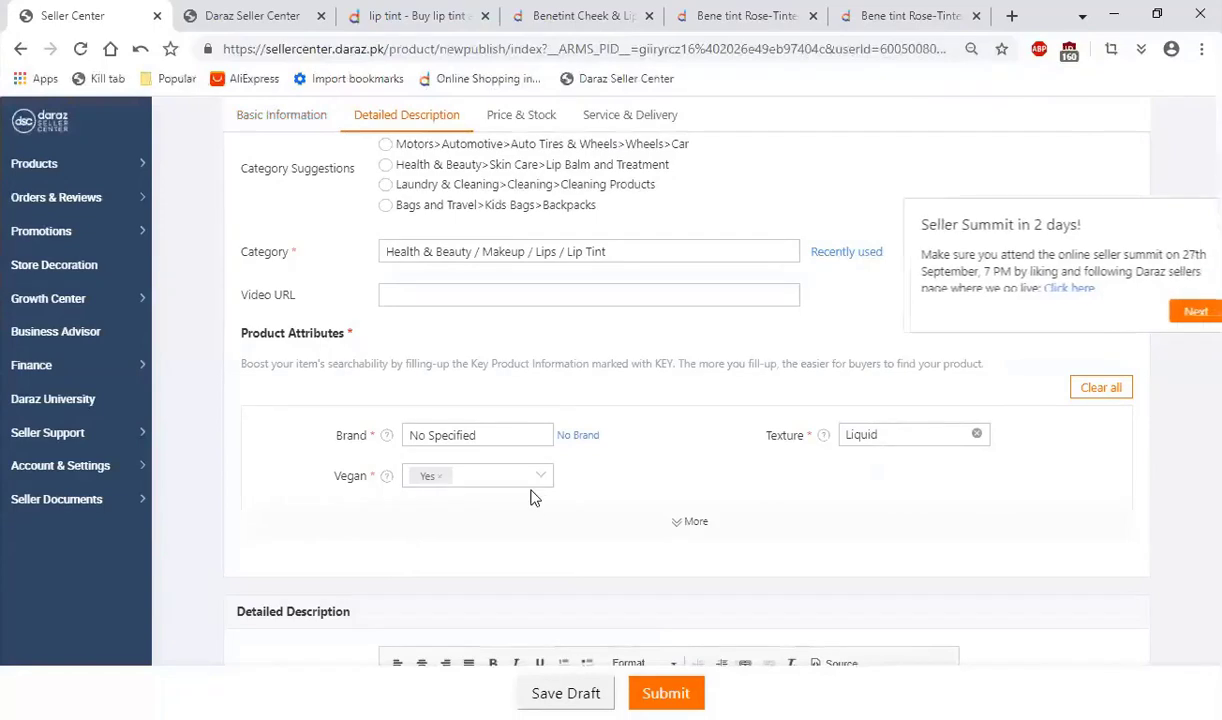
Step: Examine the form's empty Highlights field and compare the product details written in the three competing Benetint listings
scroll(374, 464, down, 1)
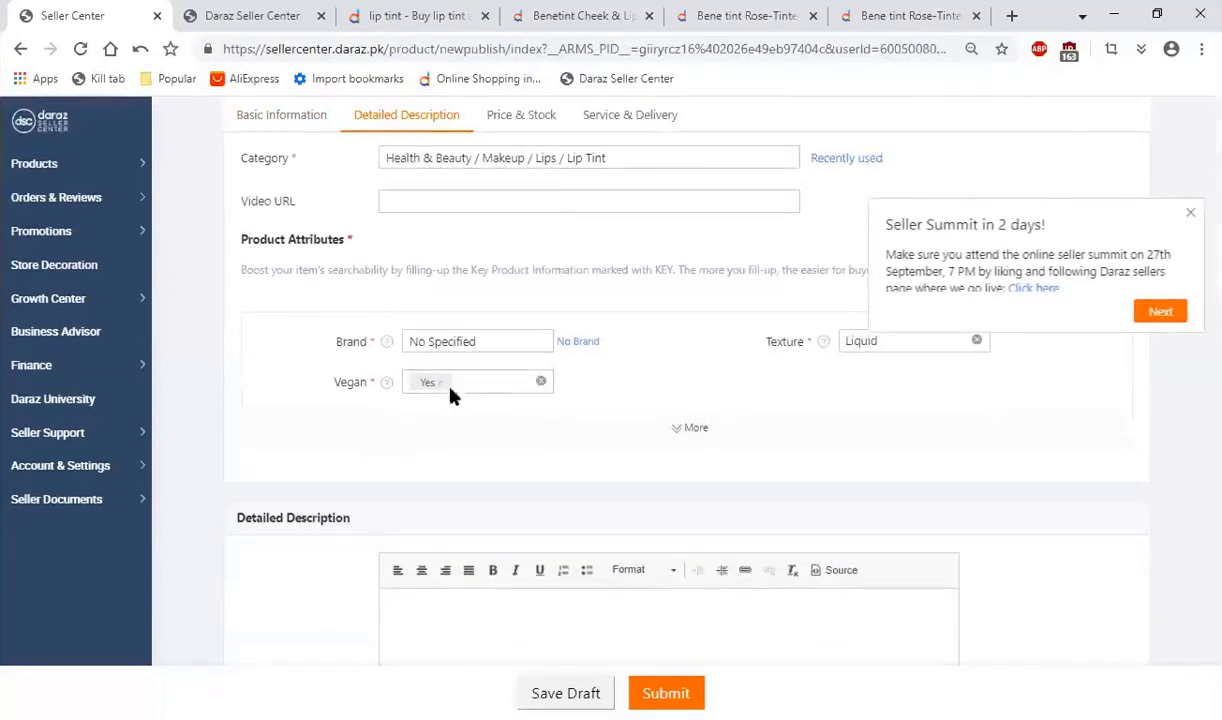
scroll(449, 431, down, 1)
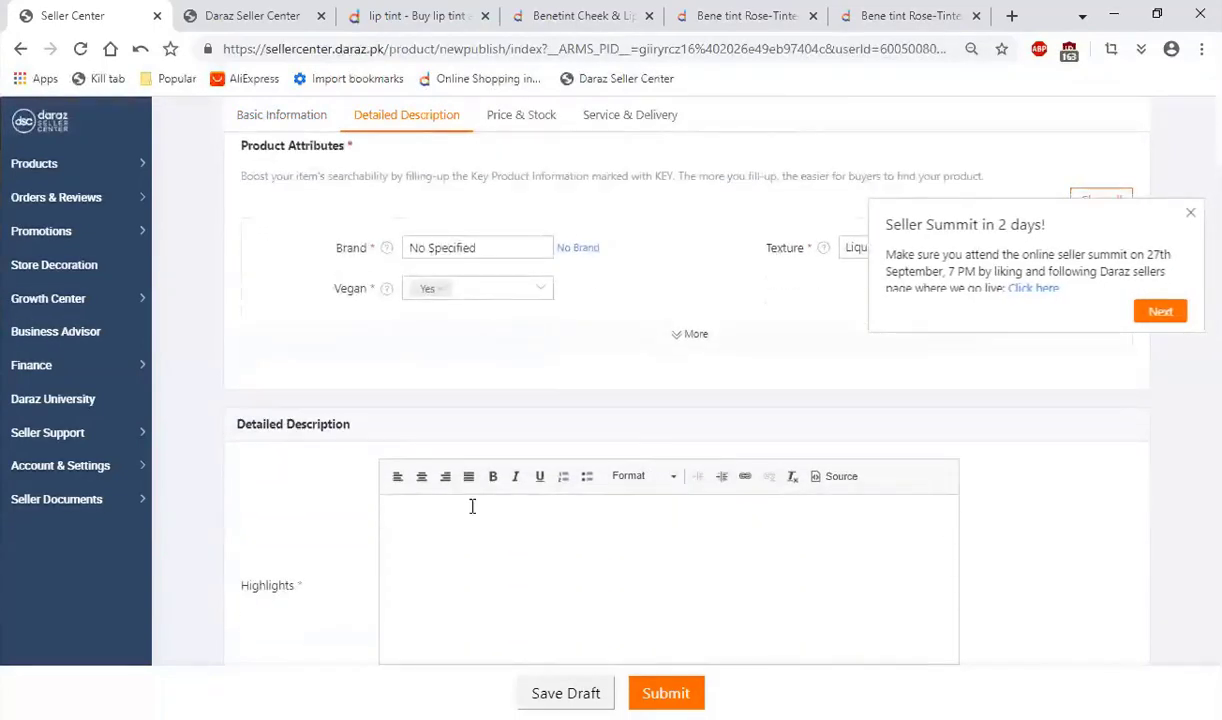
scroll(498, 555, down, 2)
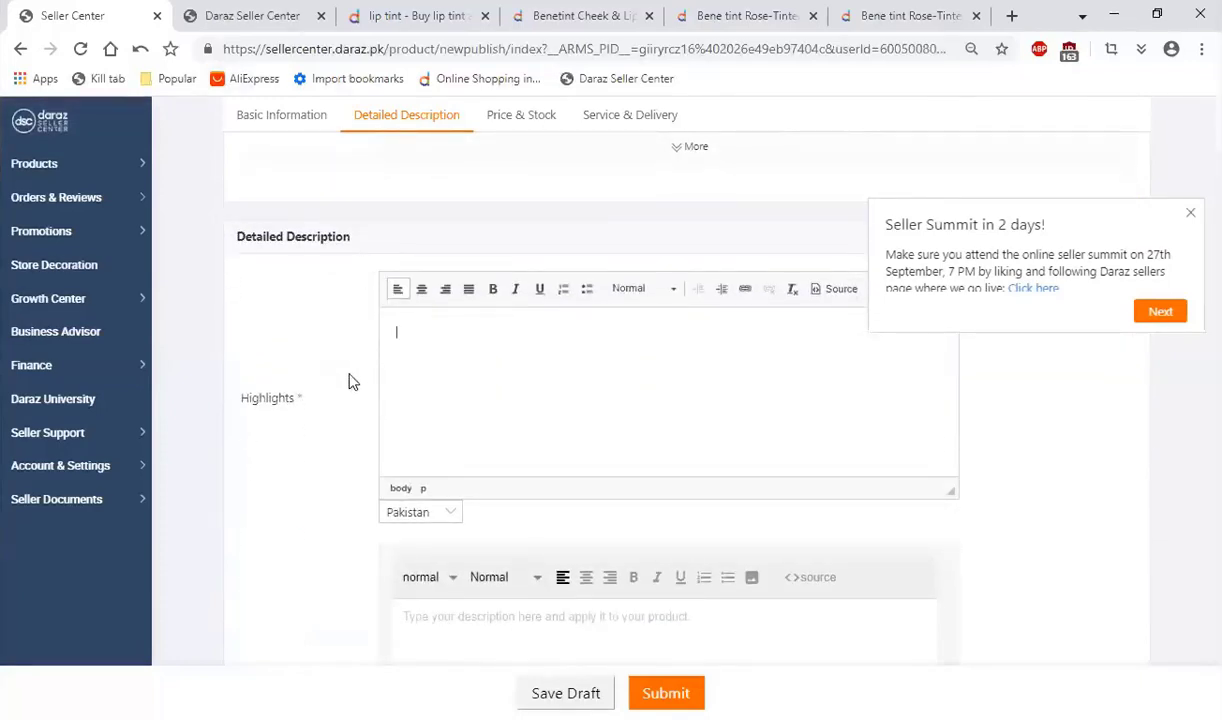
scroll(325, 380, down, 1)
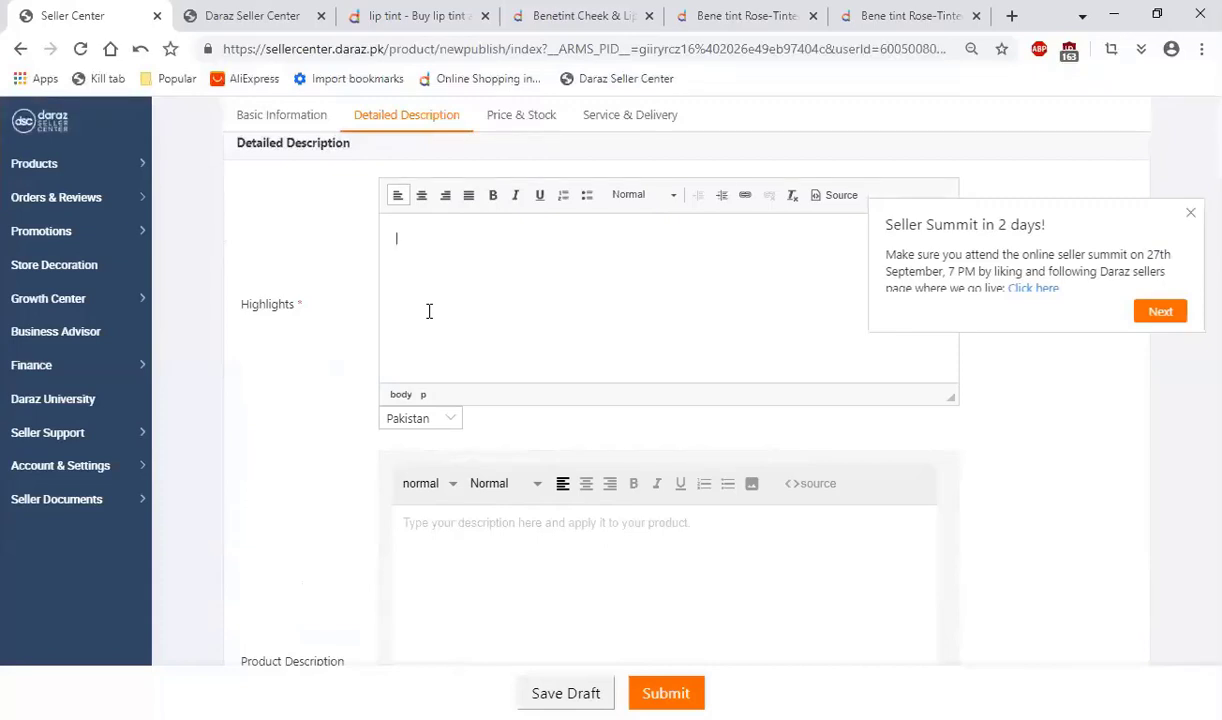
key(alt+Tab)
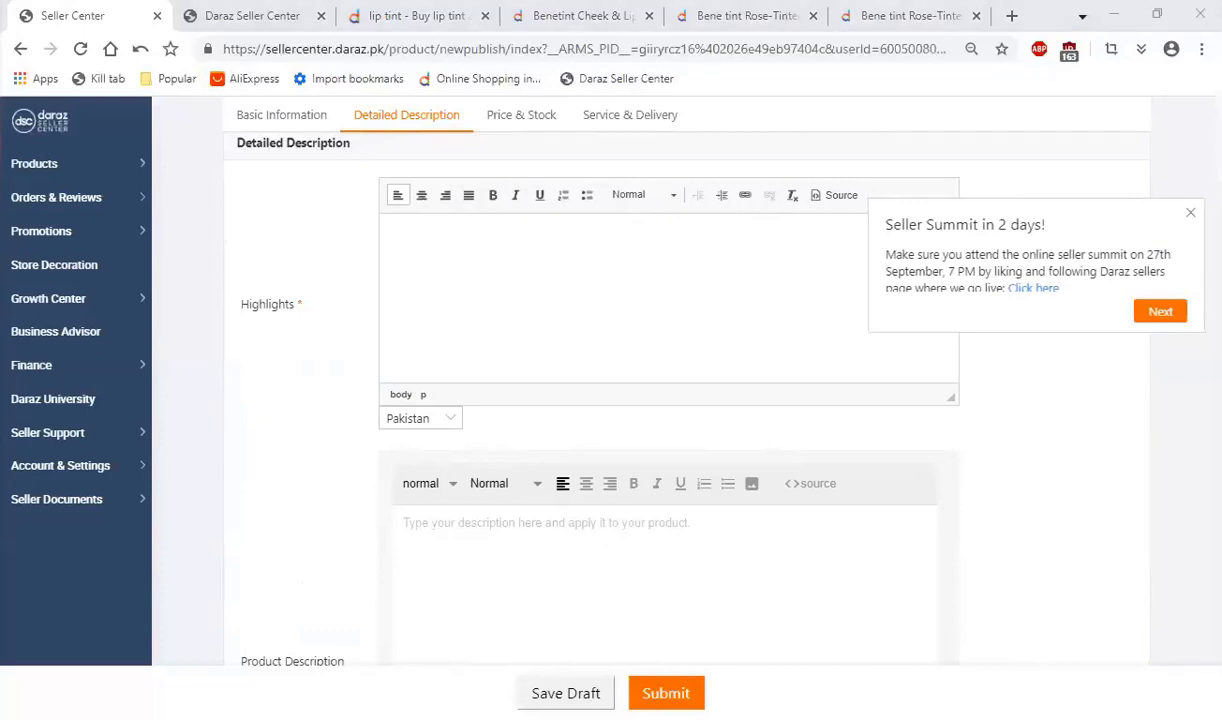
click(509, 268)
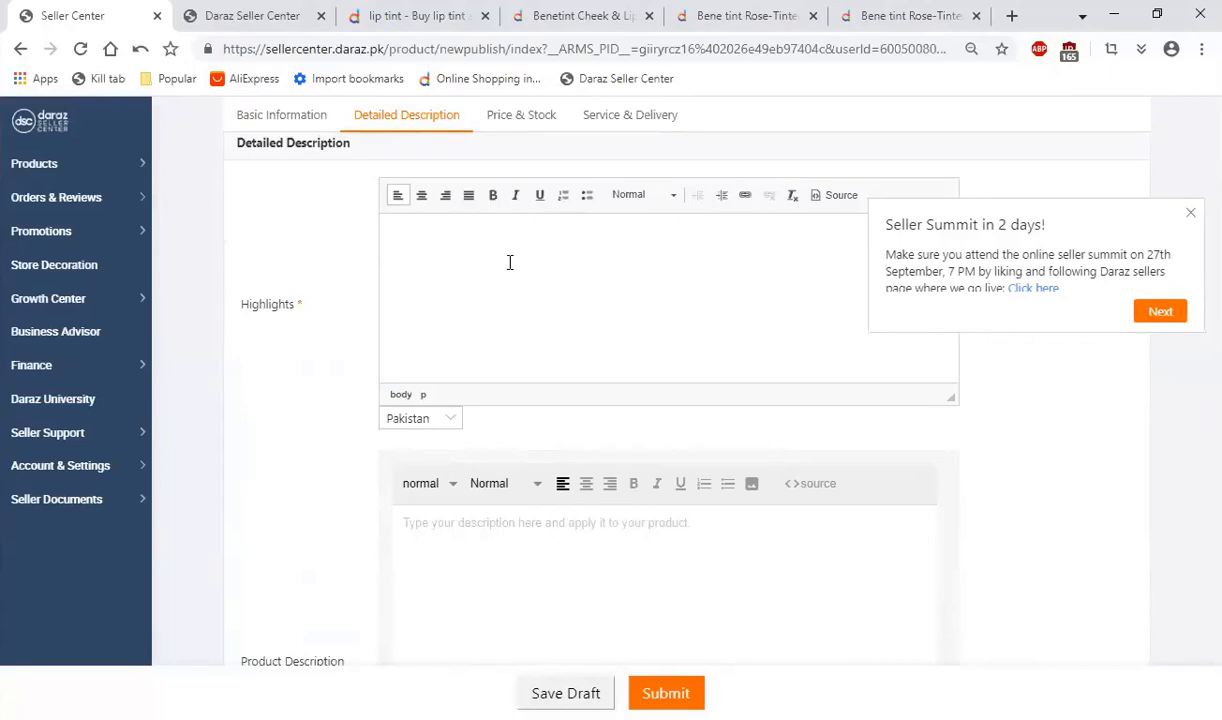
click(888, 12)
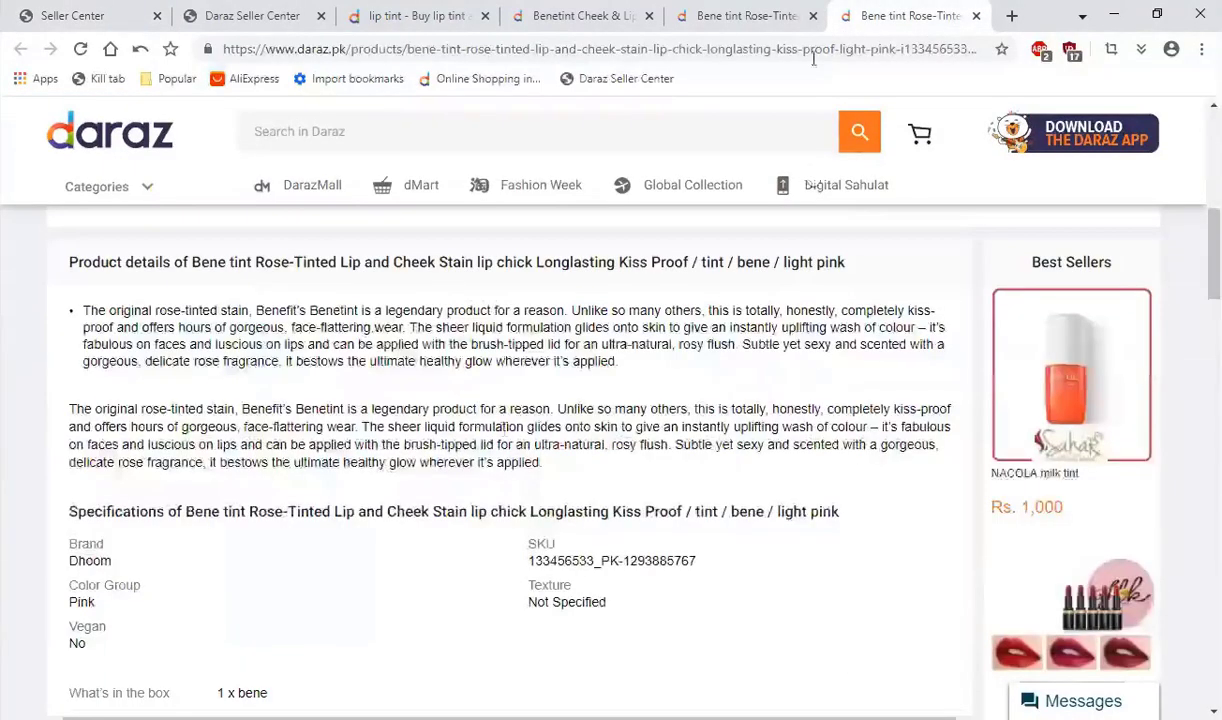
click(748, 15)
scroll(508, 446, down, 6)
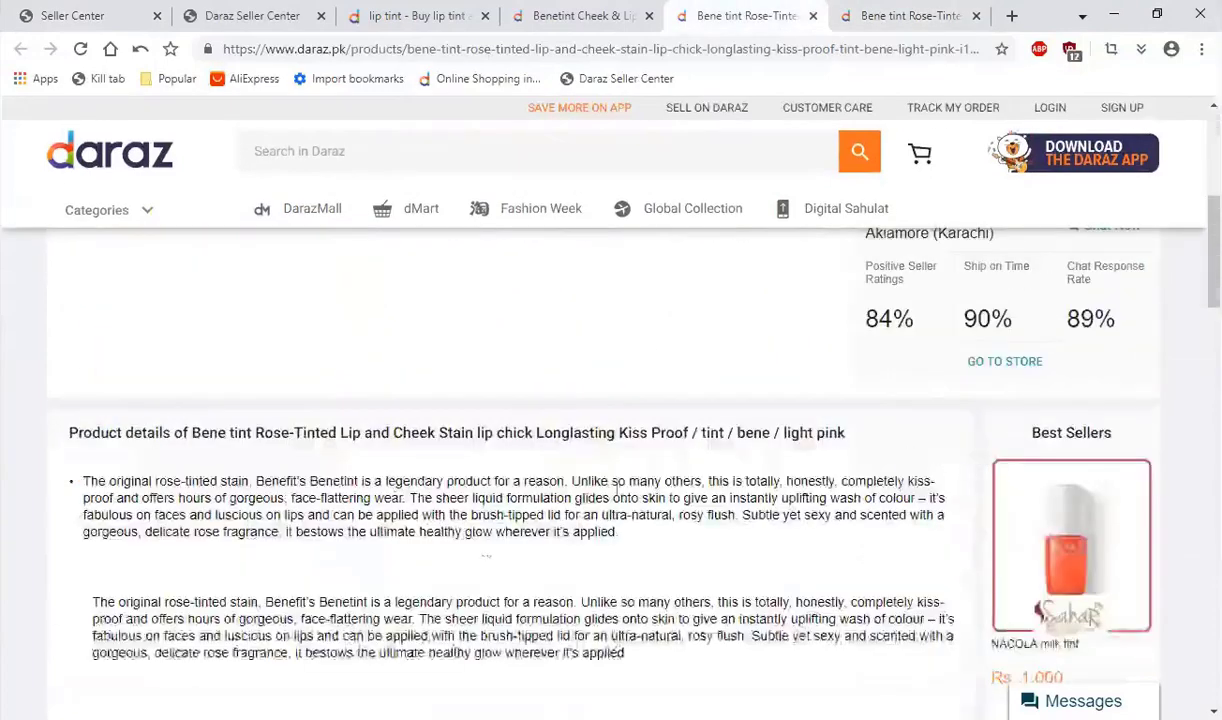
click(565, 14)
scroll(505, 372, down, 6)
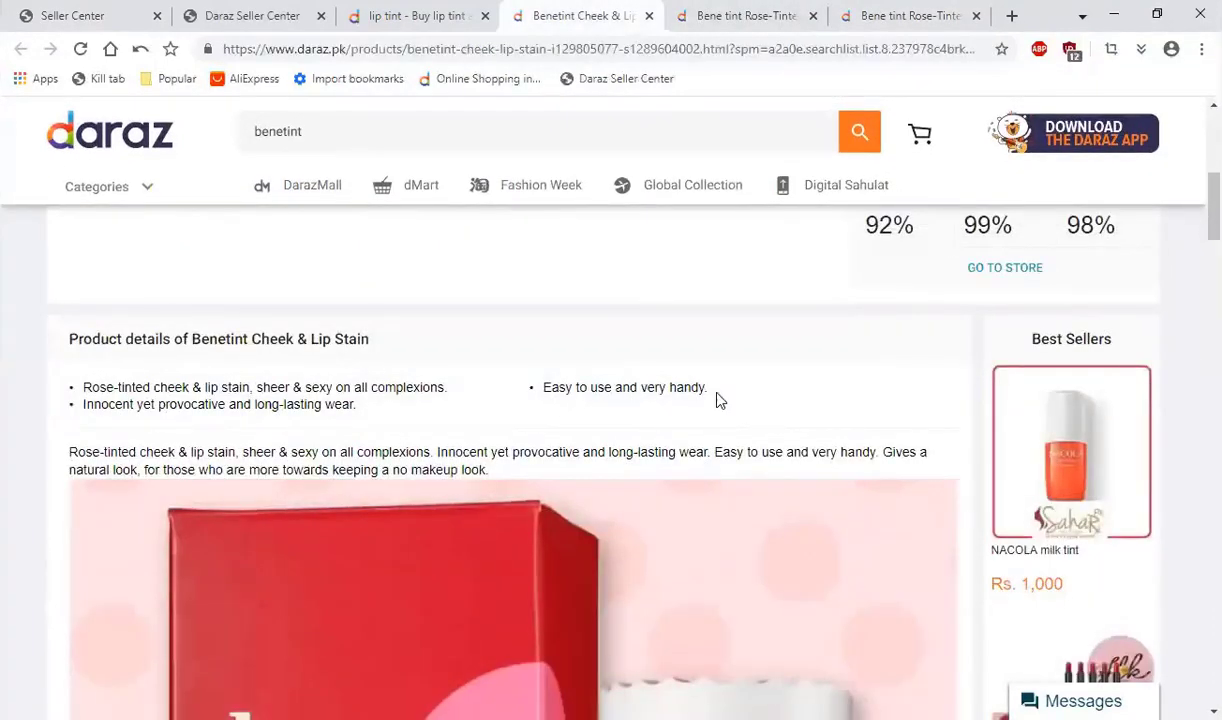
Step: Copy the three bullet highlights from the Benetint Cheek & Lip Stain listing into the new product's Highlights field
drag(716, 398, 88, 384)
key(ctrl+c)
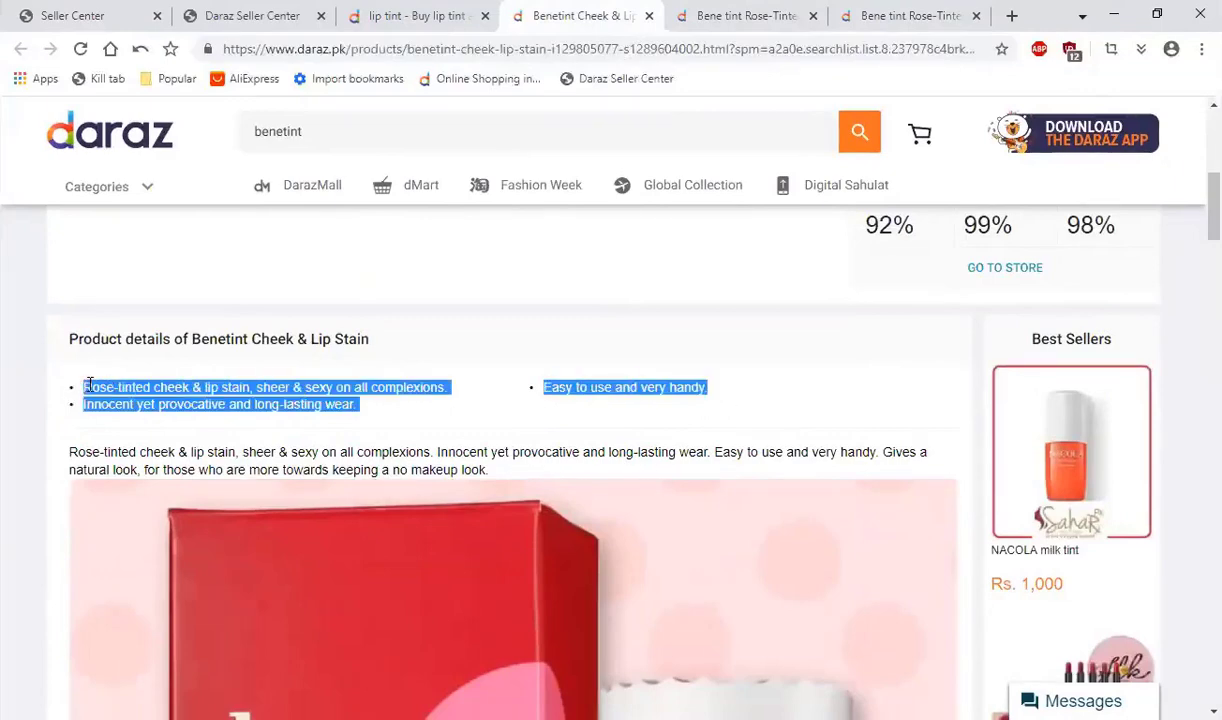
click(292, 14)
click(90, 12)
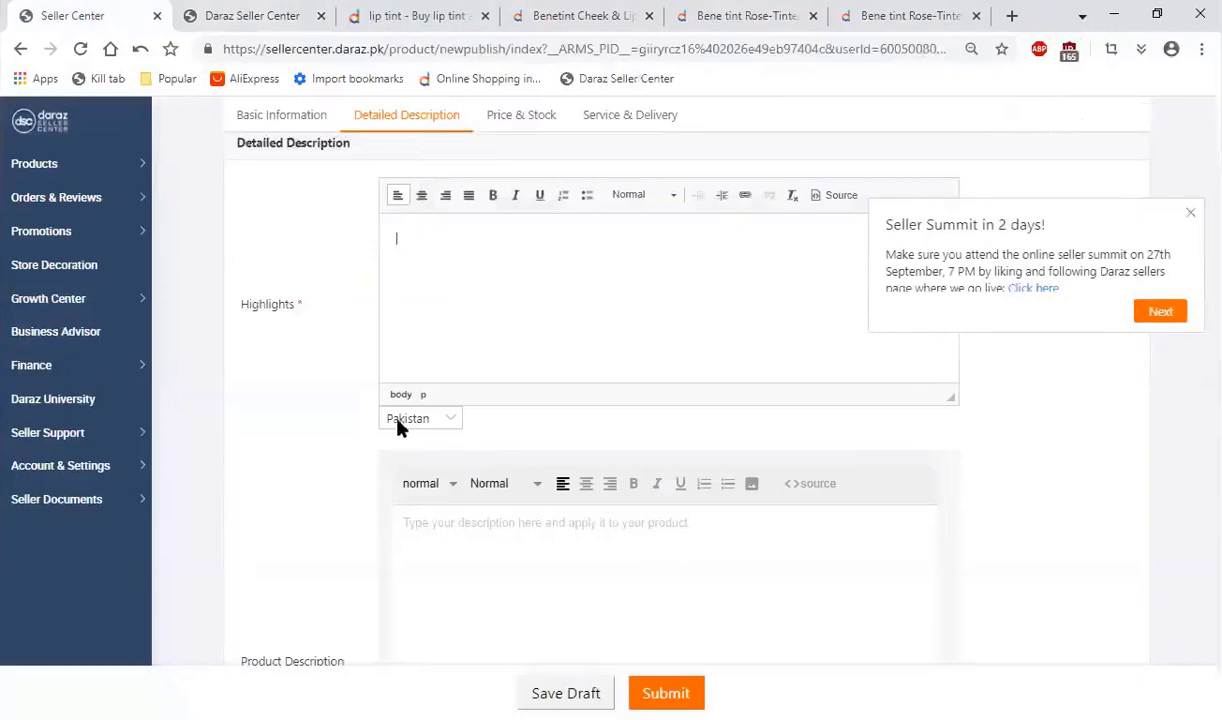
click(420, 262)
key(ctrl+v)
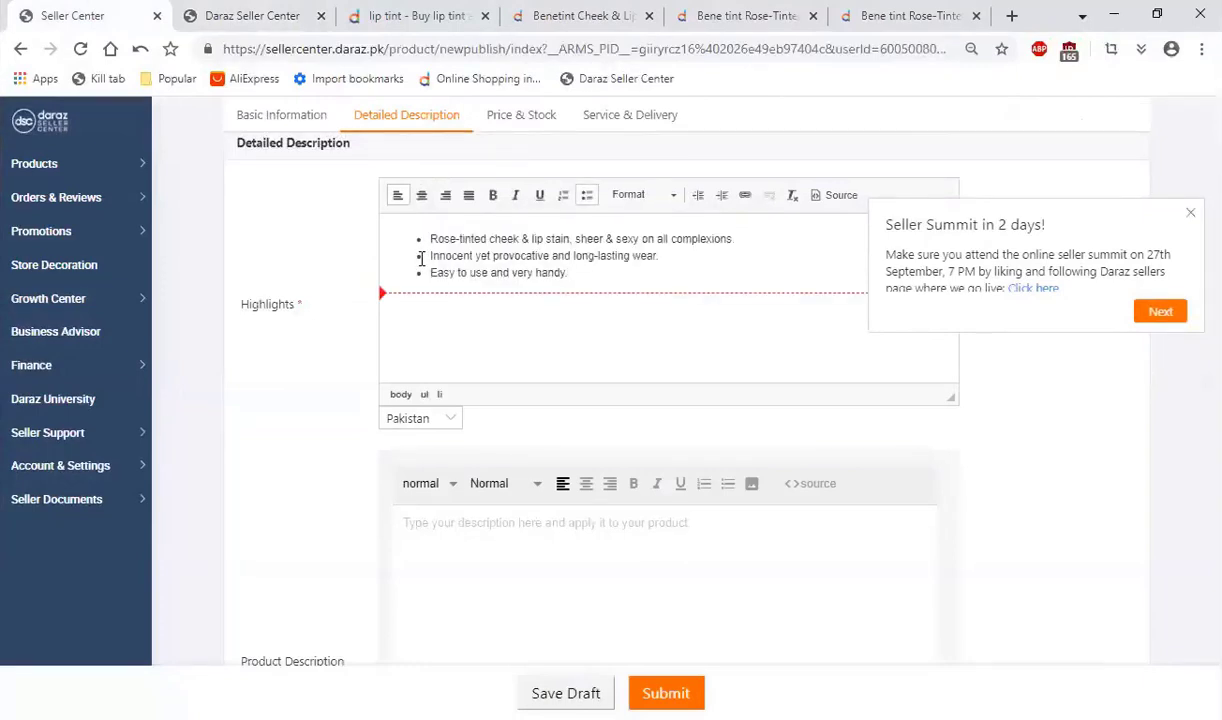
Step: Add the bullets "High Quality" and "Best Price" to the Highlights and center-align all five bullets
key(Return)
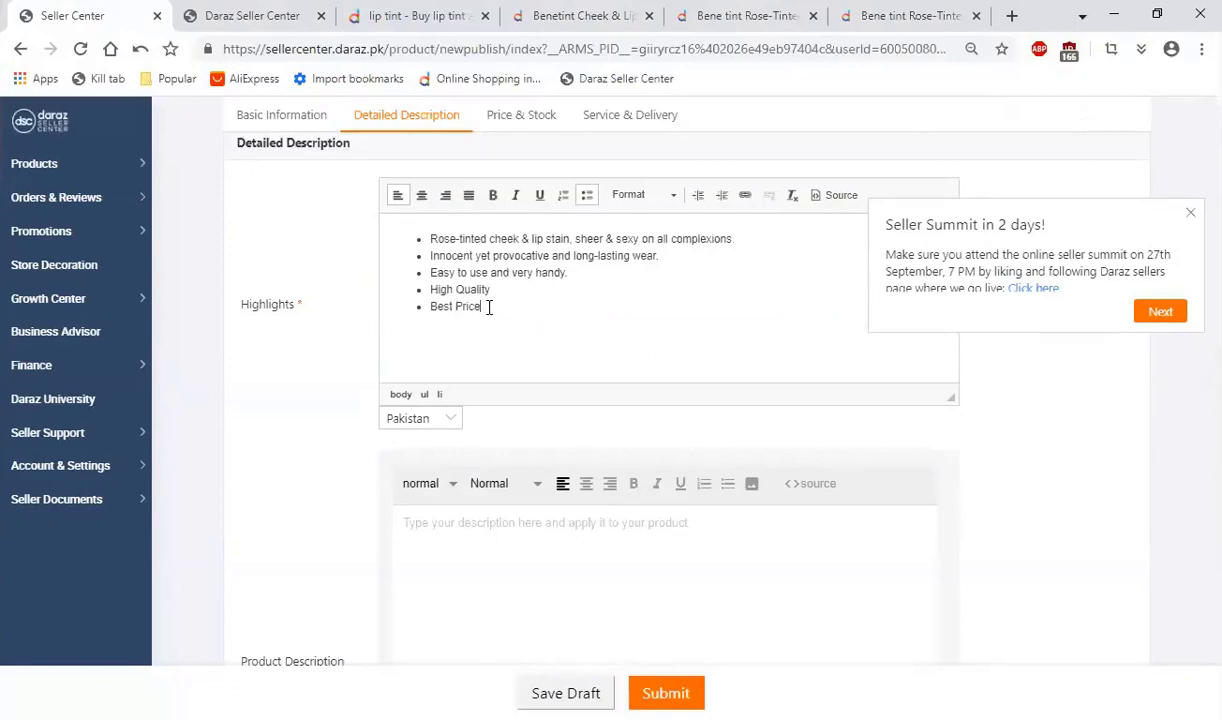
drag(477, 299, 415, 228)
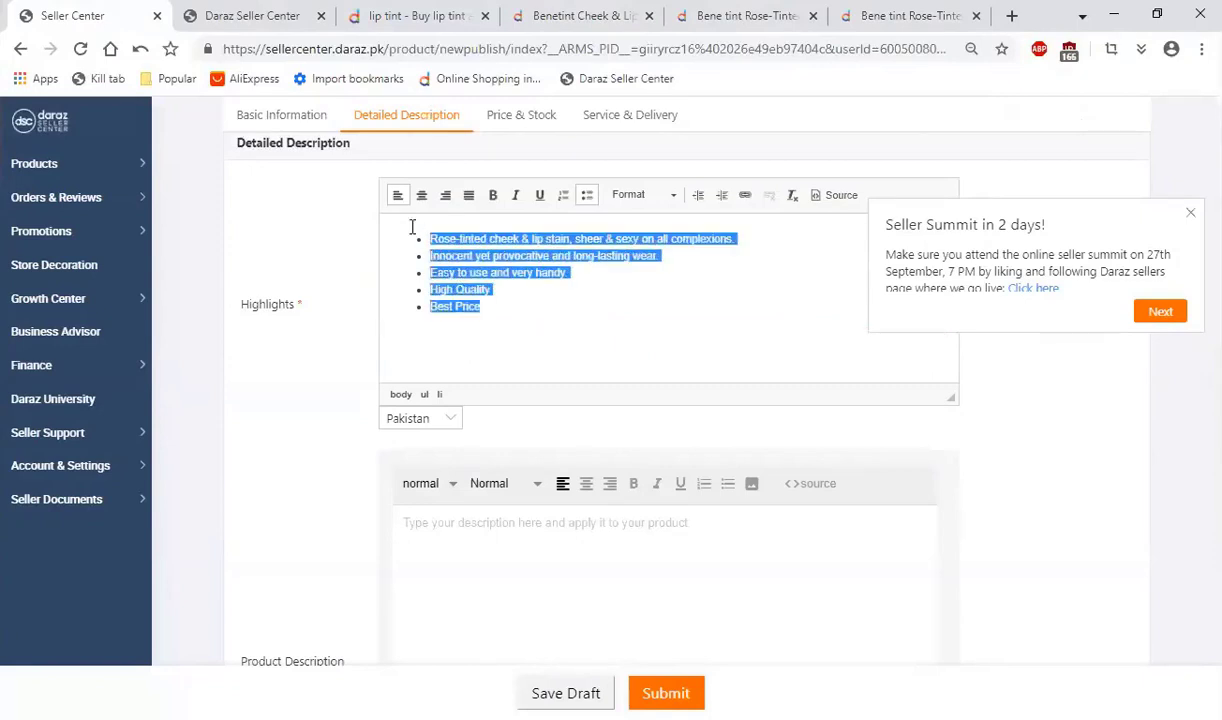
click(422, 198)
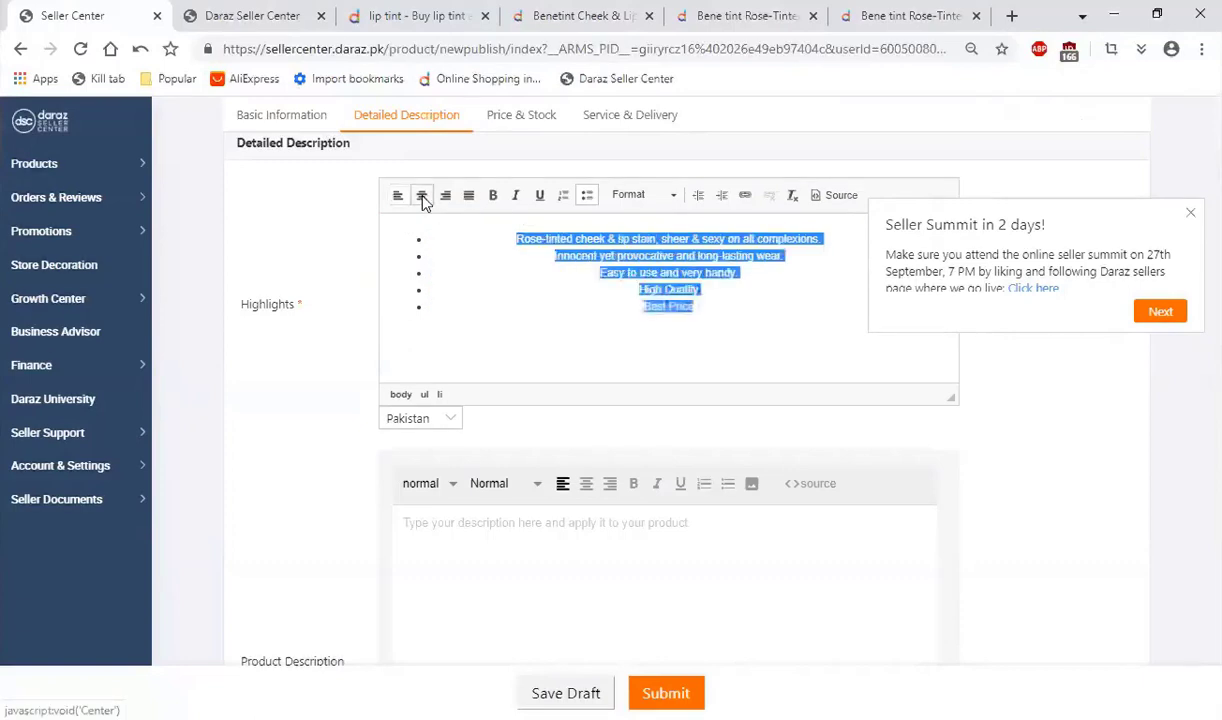
Step: Left-align all five bullets in the Highlights field and format them bold and italic
click(397, 196)
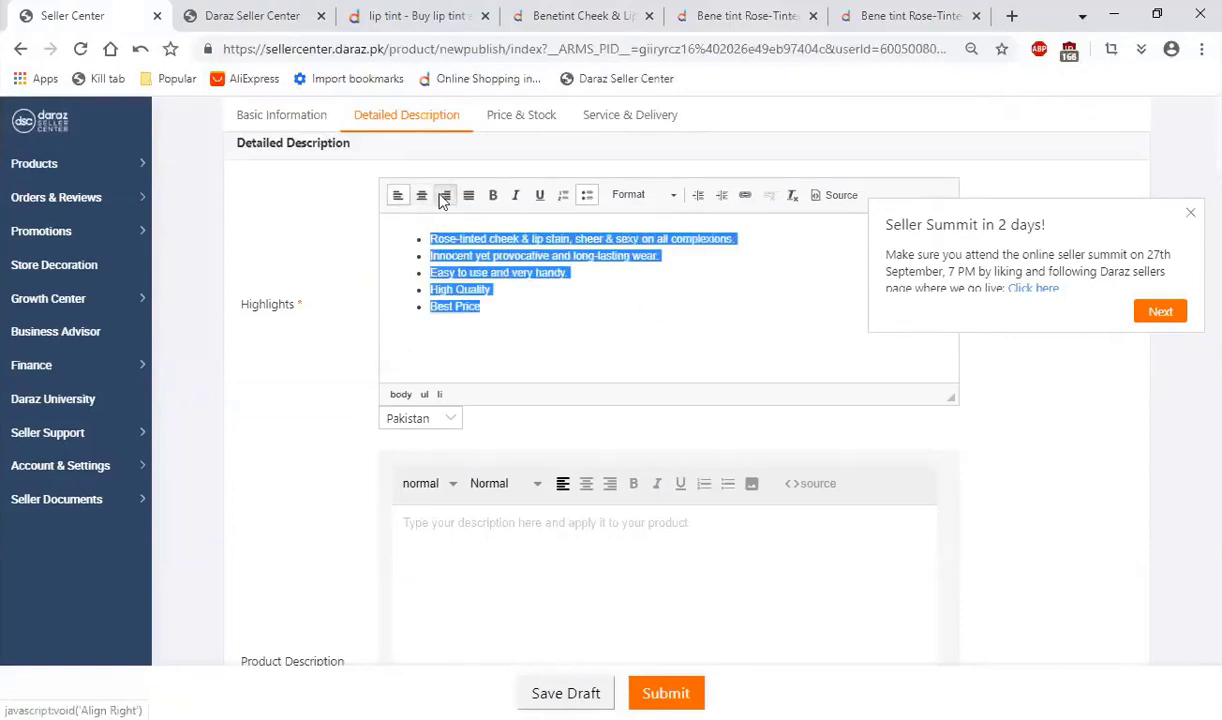
click(494, 196)
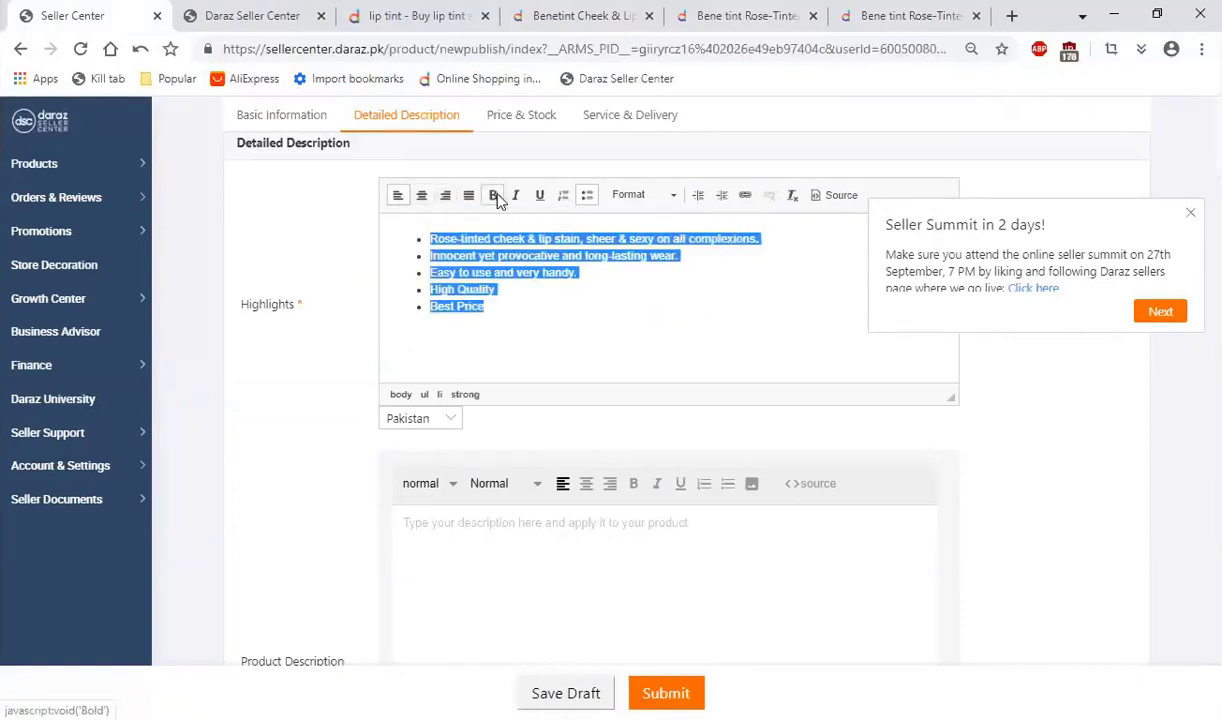
click(507, 298)
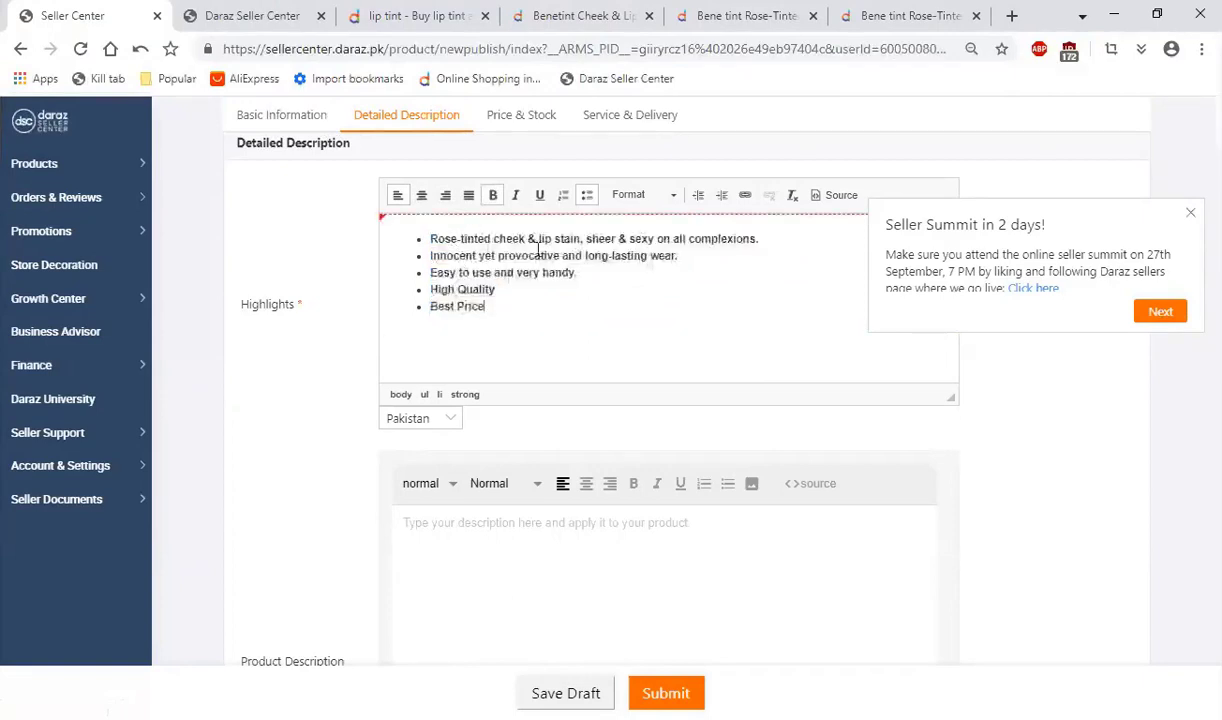
key(ctrl+a)
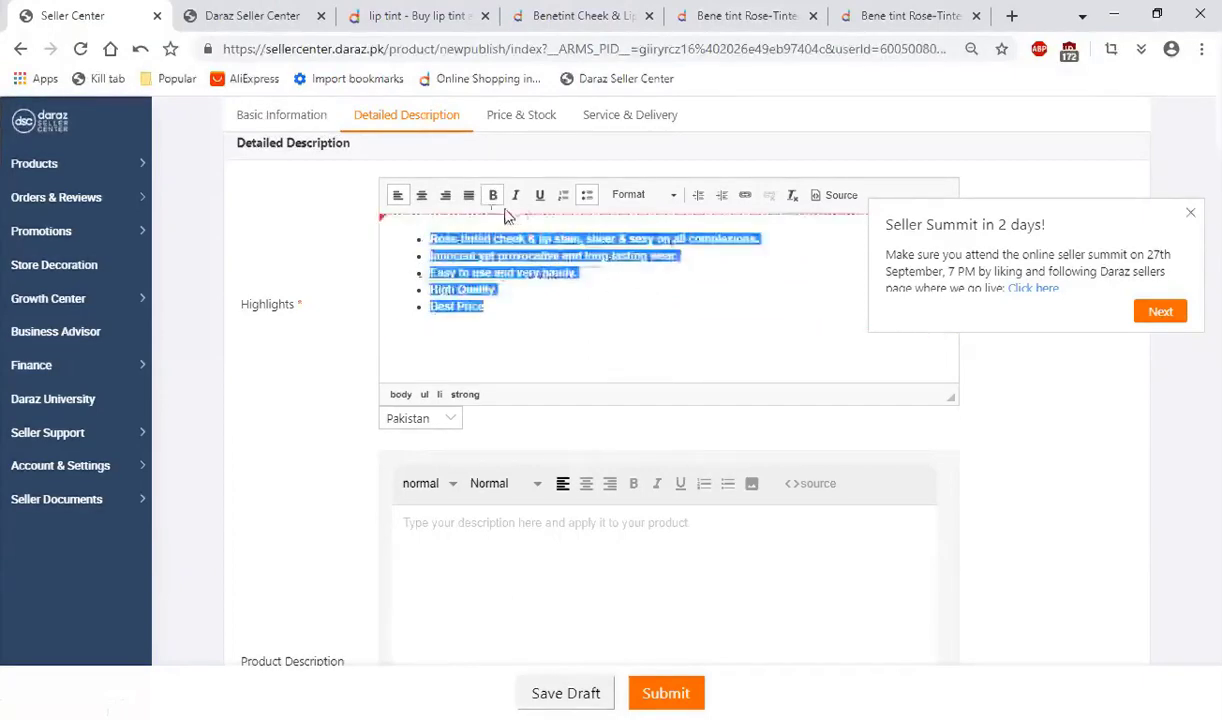
click(517, 196)
click(537, 309)
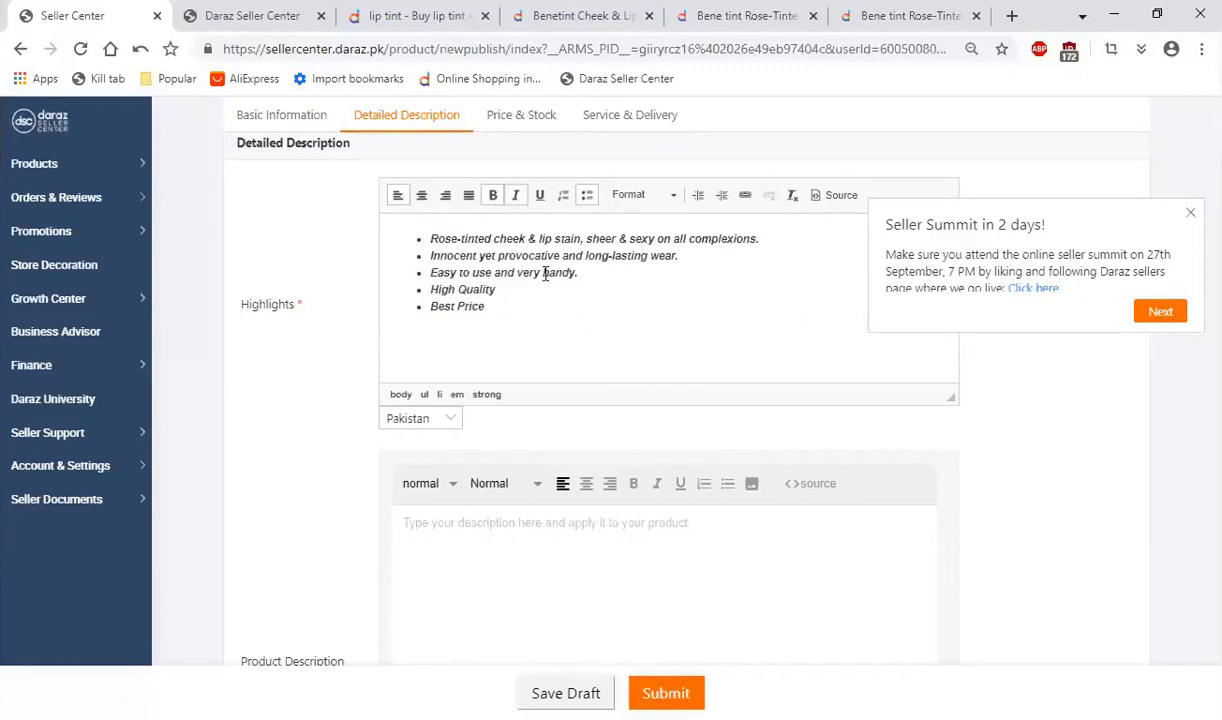
Step: Try underlining the five highlights, remove the underline and convert the bullets to a numbered list
drag(507, 316, 404, 224)
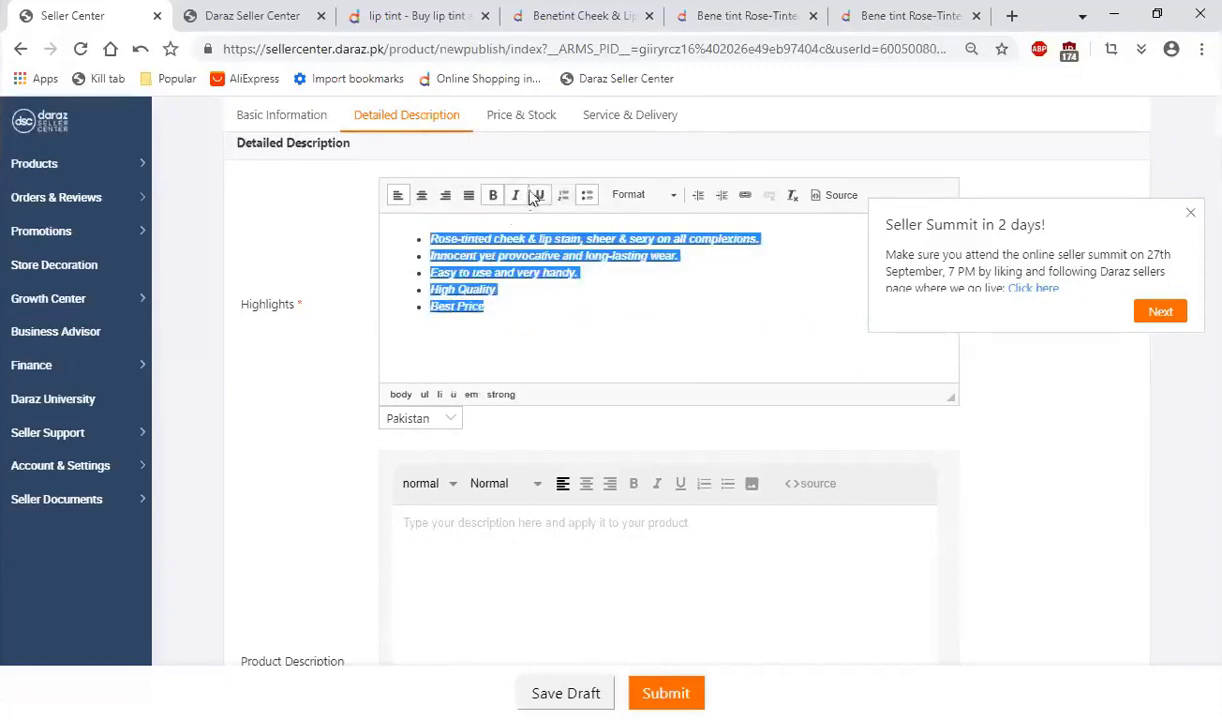
drag(526, 305, 355, 194)
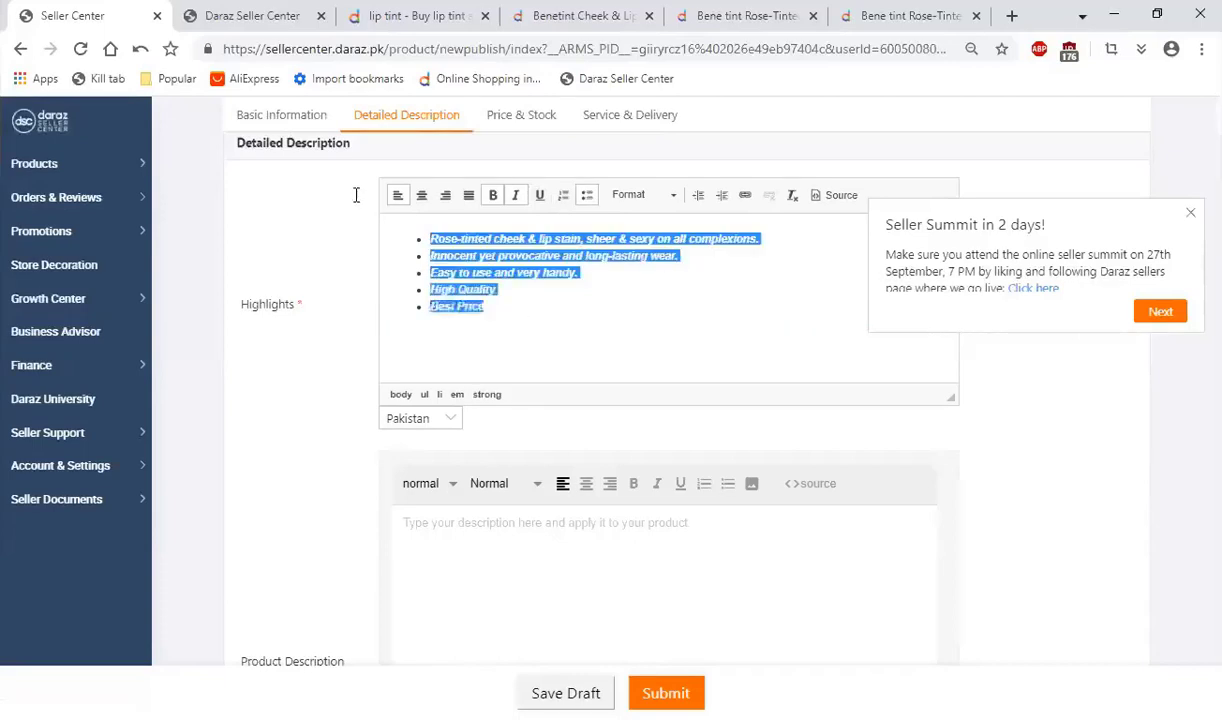
click(566, 203)
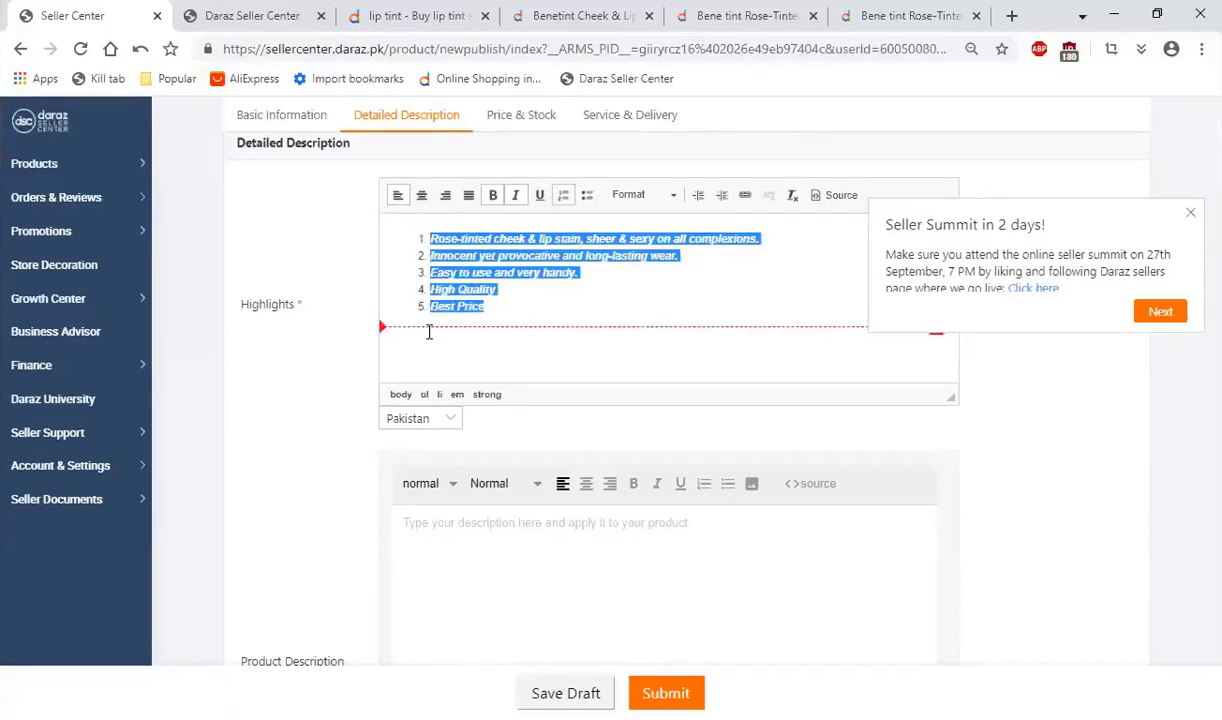
Step: Try turning the numbered highlights back into bullets and deleting them, and undo both changes
drag(517, 307, 385, 235)
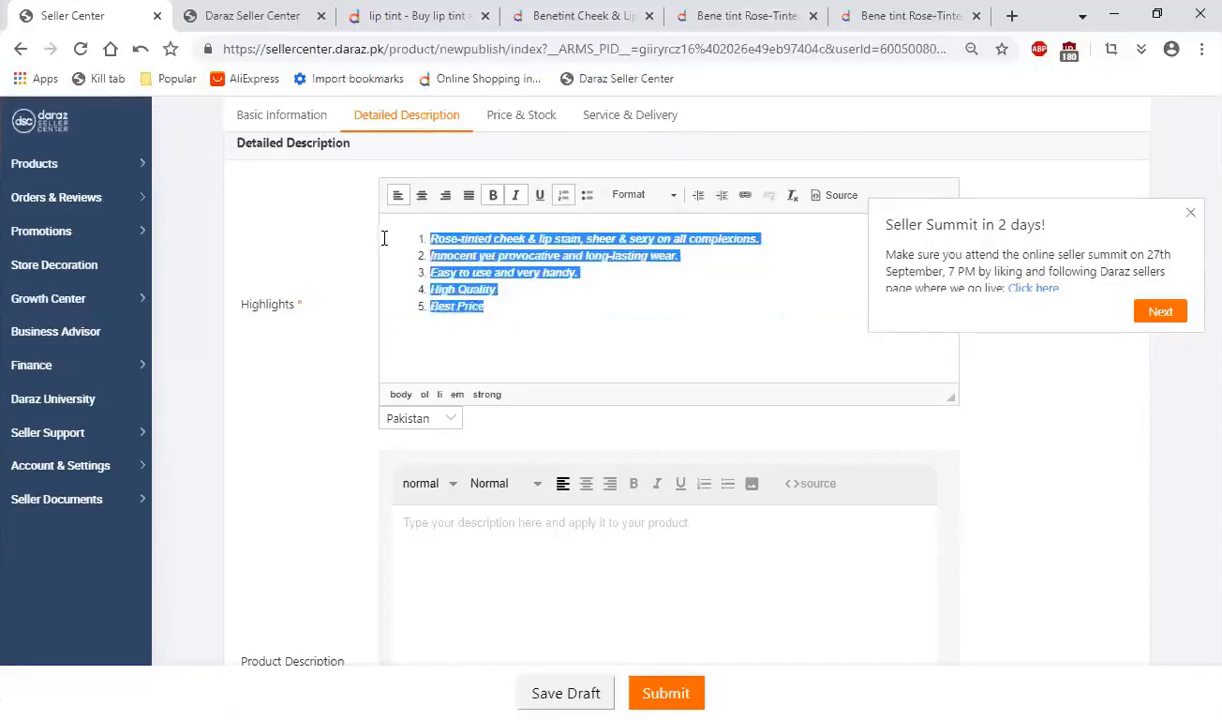
click(588, 198)
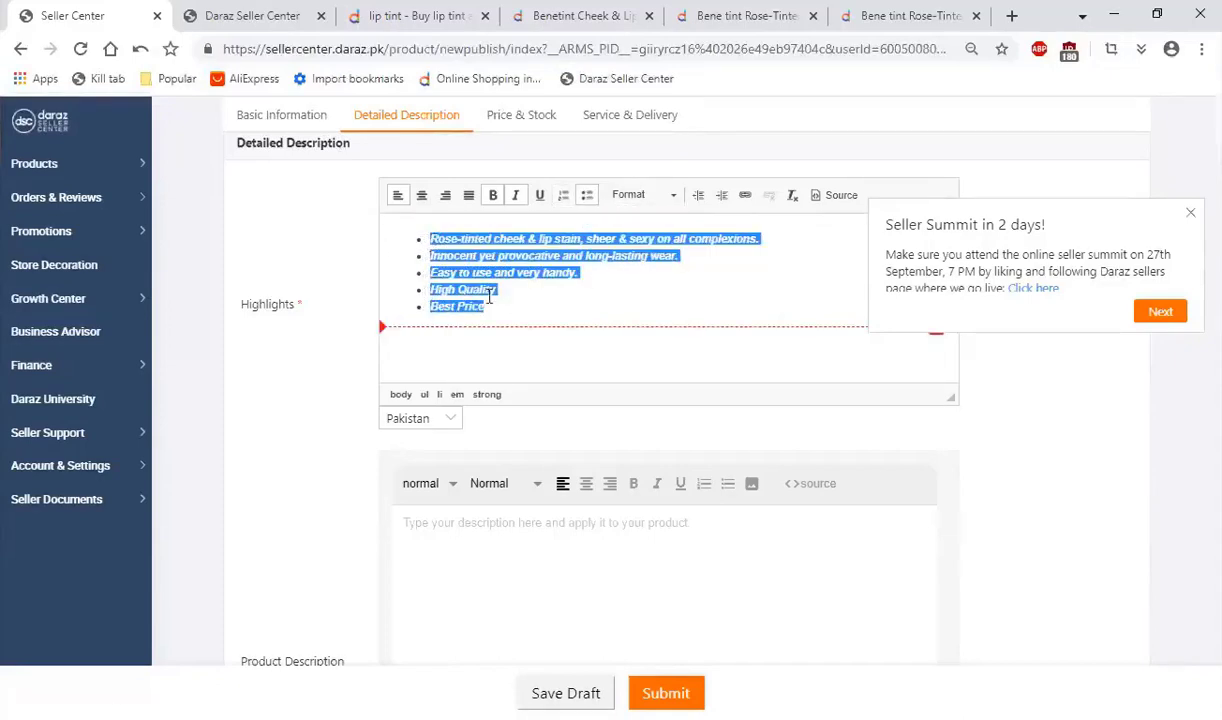
key(BackSpace)
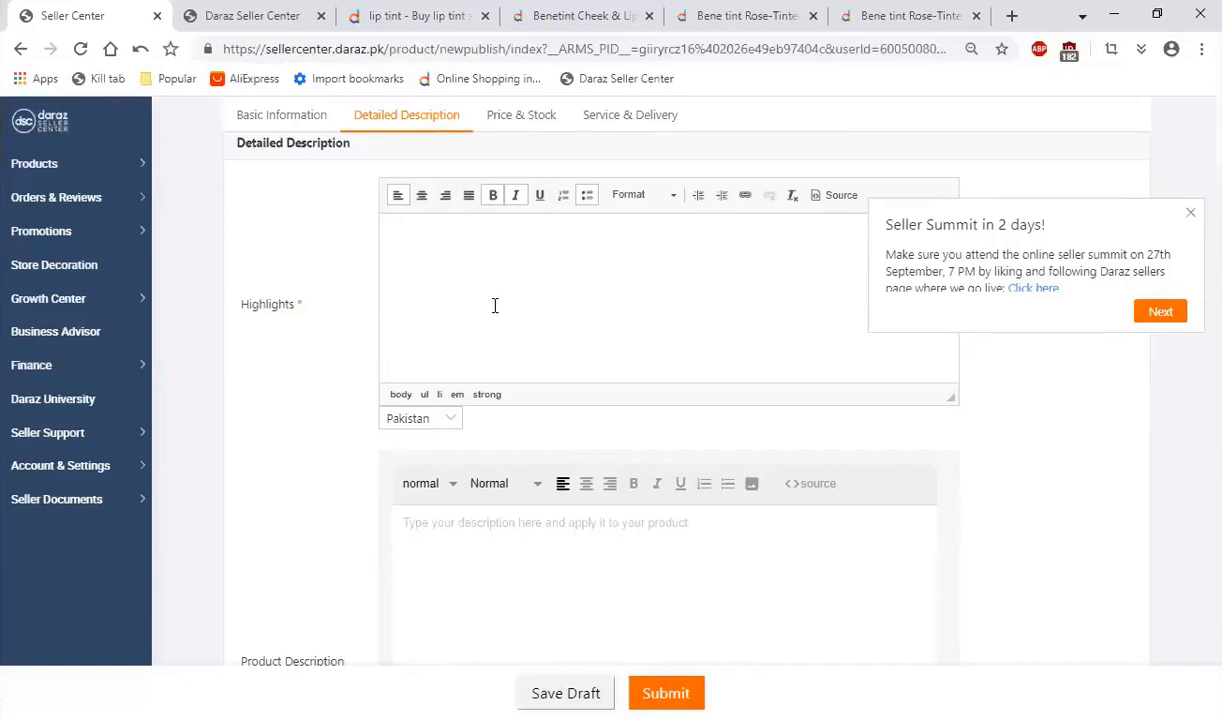
key(ctrl+z)
key(ctrl+z)
Step: Try the Heading 1 format on all five highlights and set them back to Normal
click(522, 304)
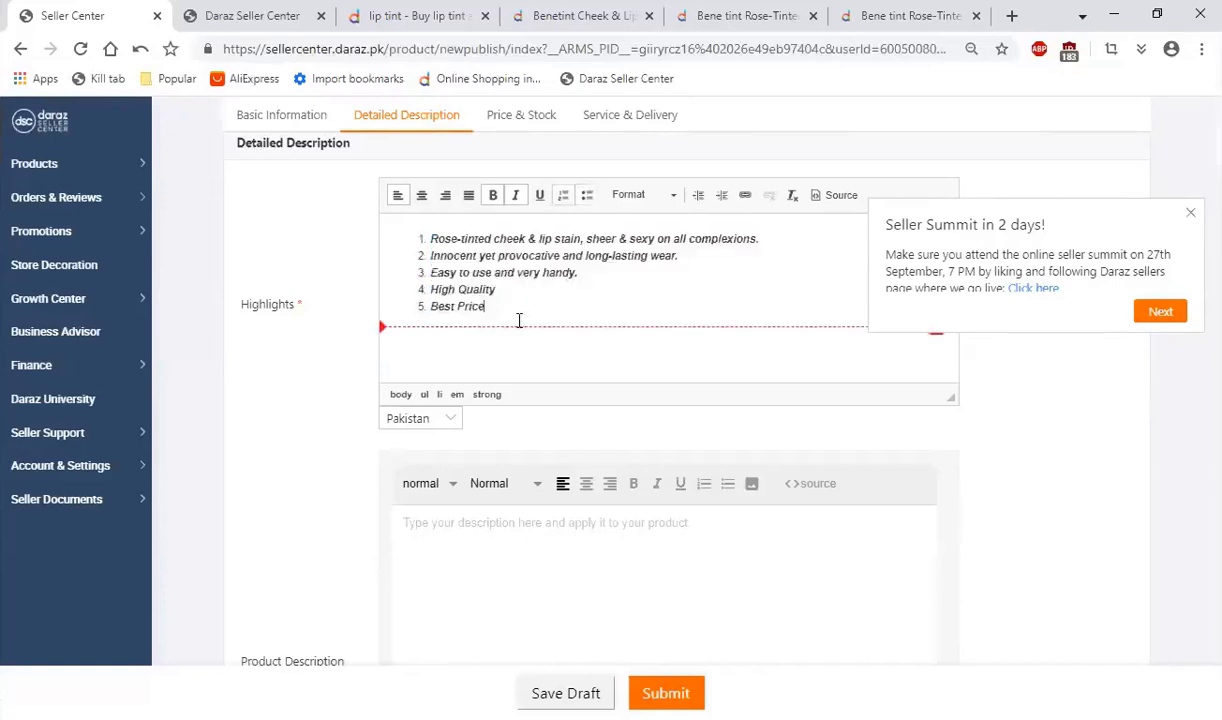
drag(518, 319, 405, 227)
click(661, 195)
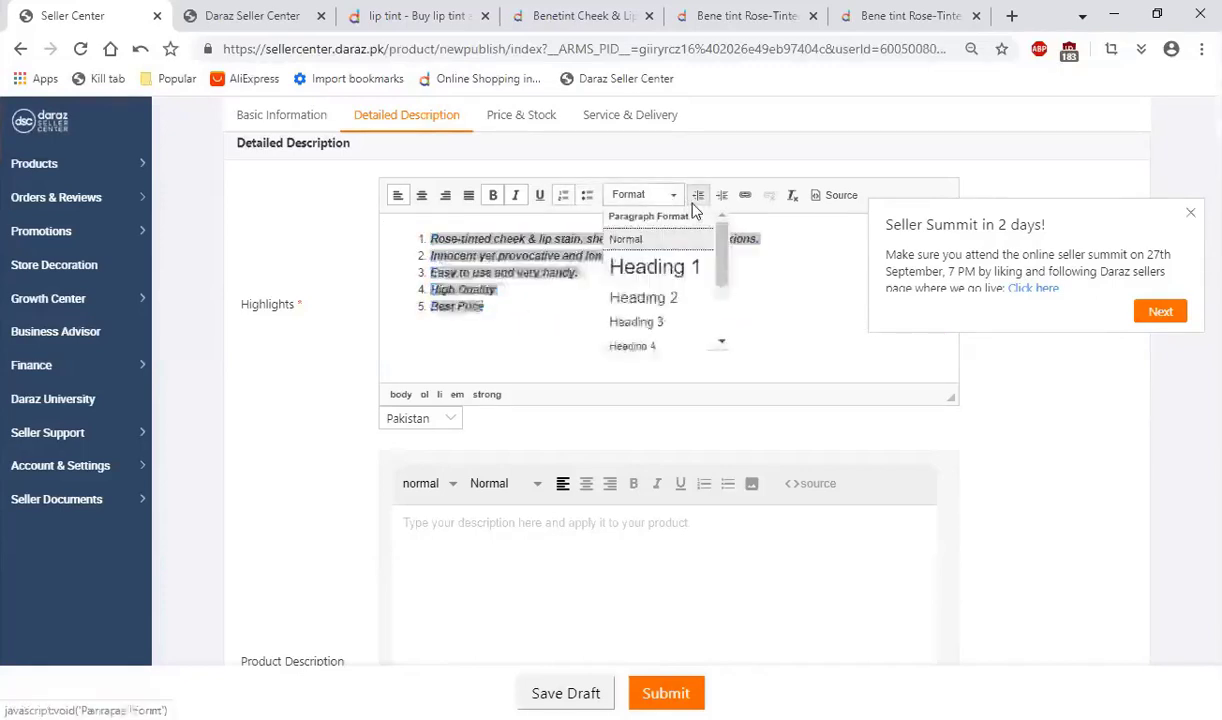
click(655, 268)
click(520, 278)
key(ctrl+a)
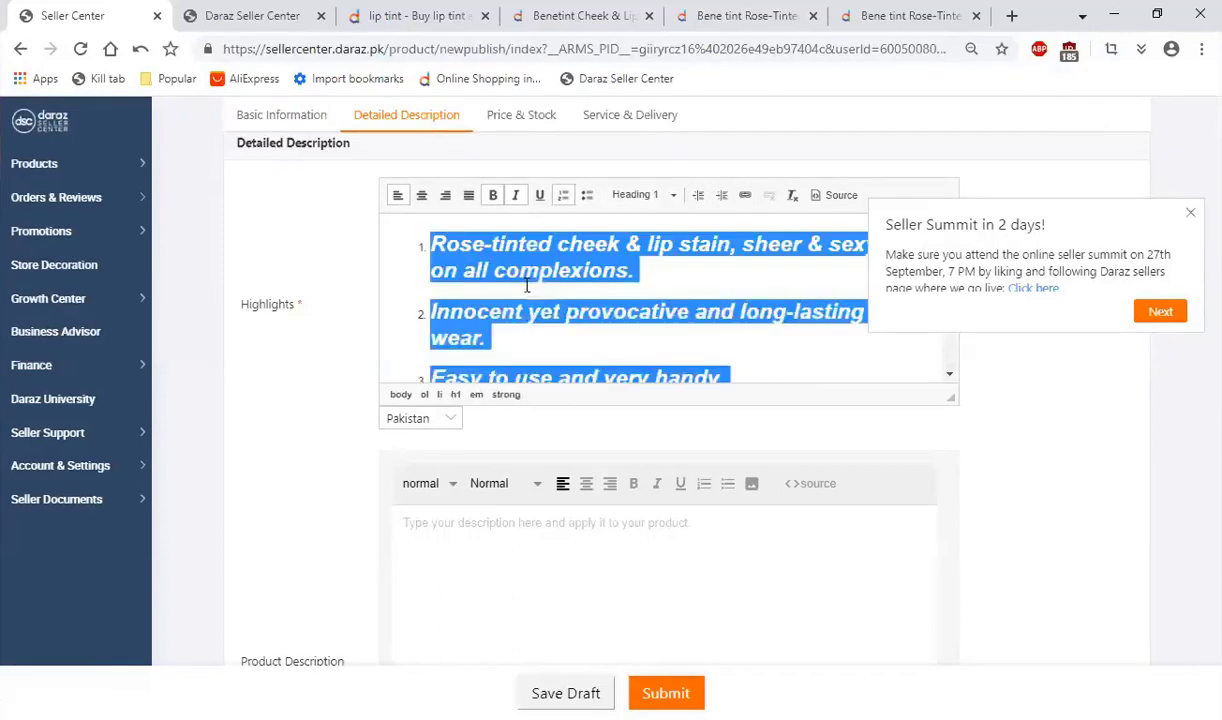
click(634, 194)
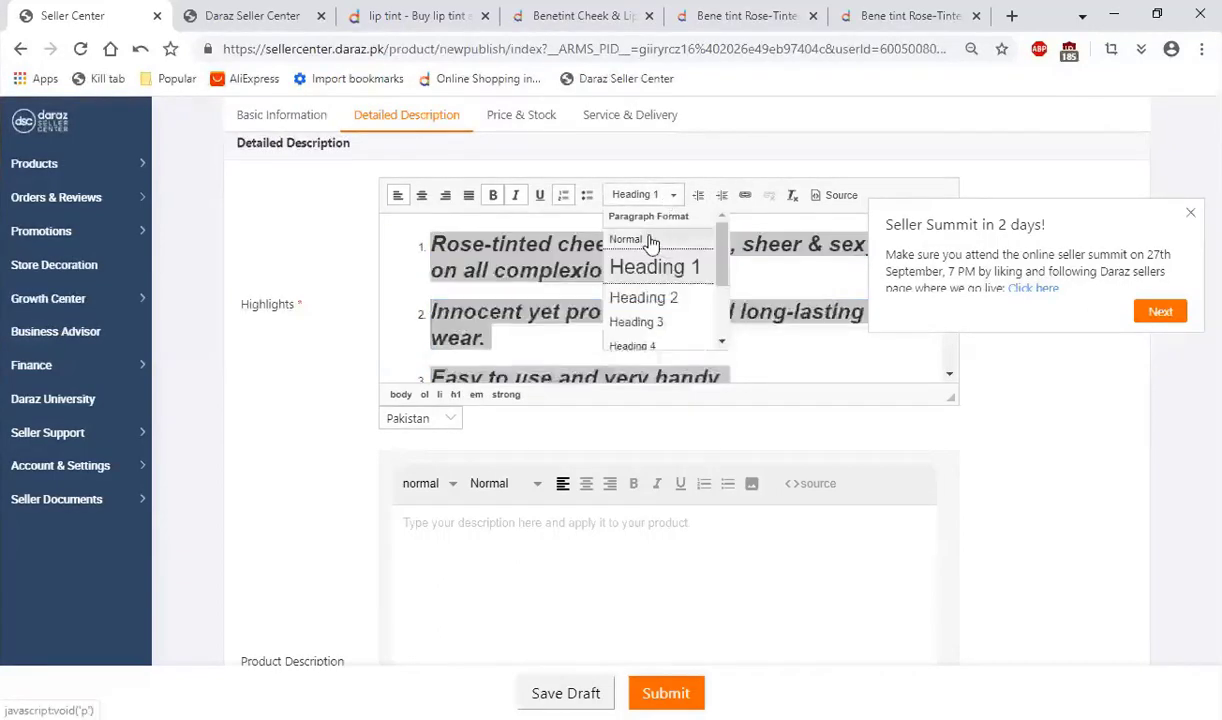
click(657, 240)
click(573, 295)
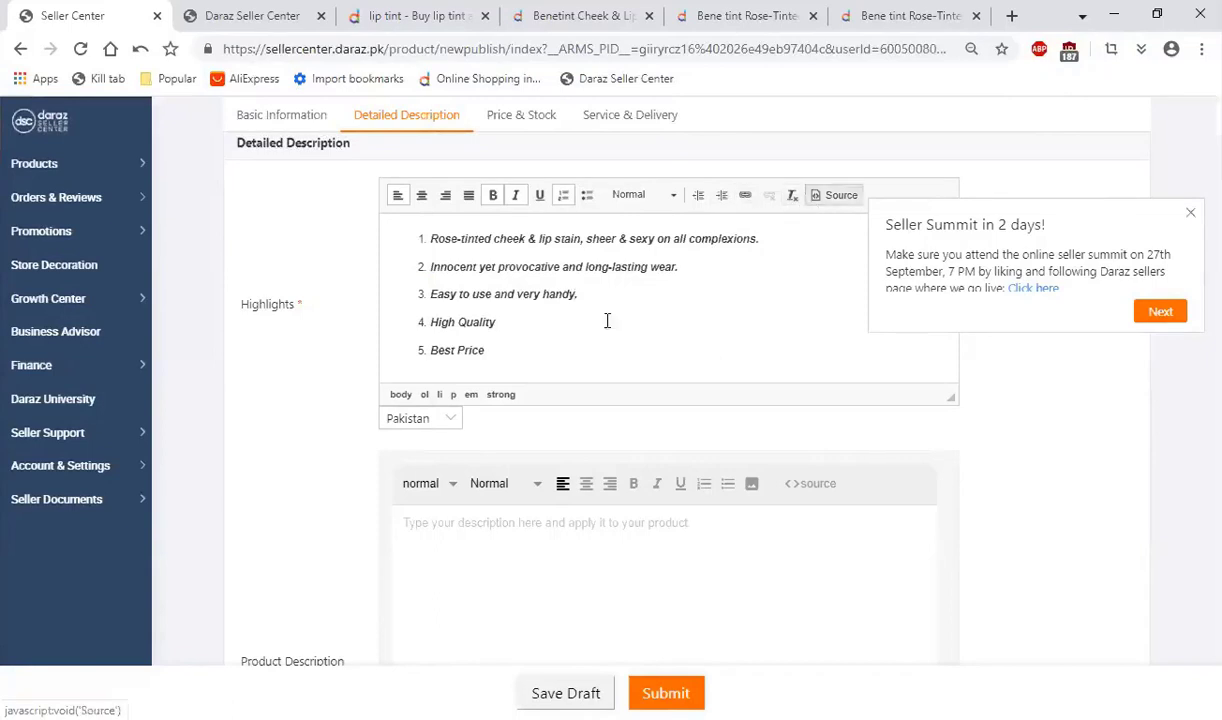
Step: Paste the copied Benetint product details into the Product Description field and dismiss the Seller Summit notice
scroll(199, 363, down, 2)
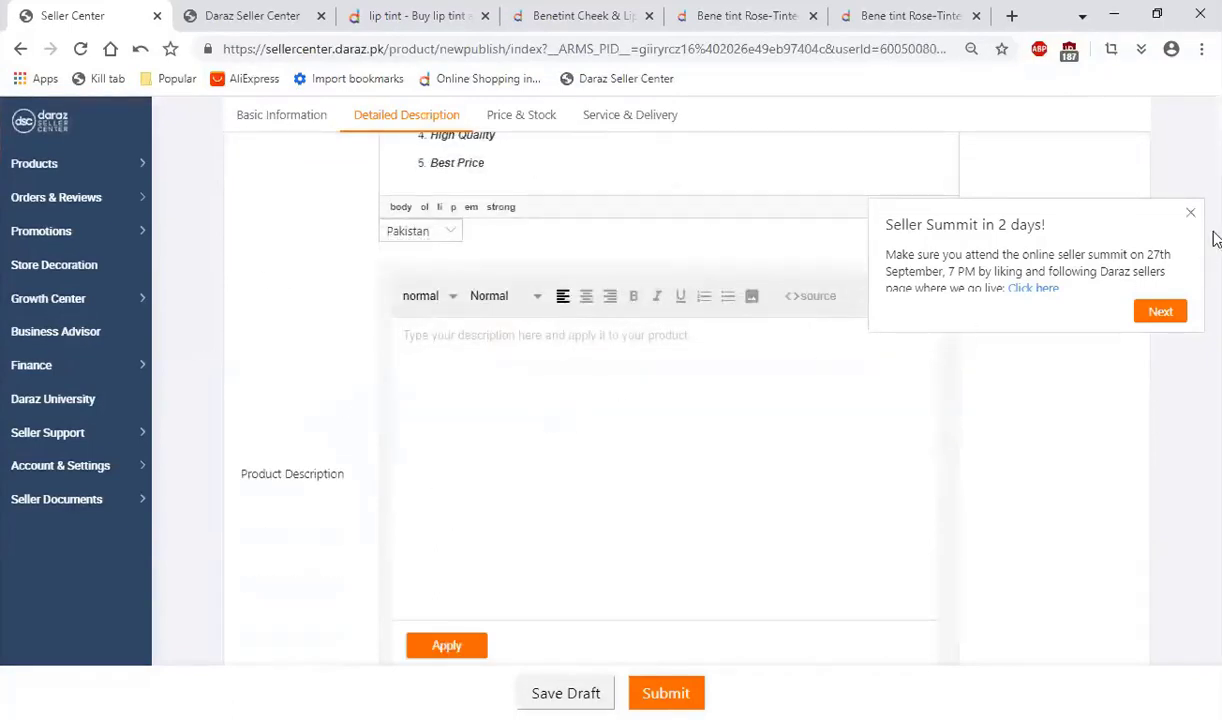
click(1190, 212)
scroll(378, 442, down, 1)
scroll(378, 442, up, 4)
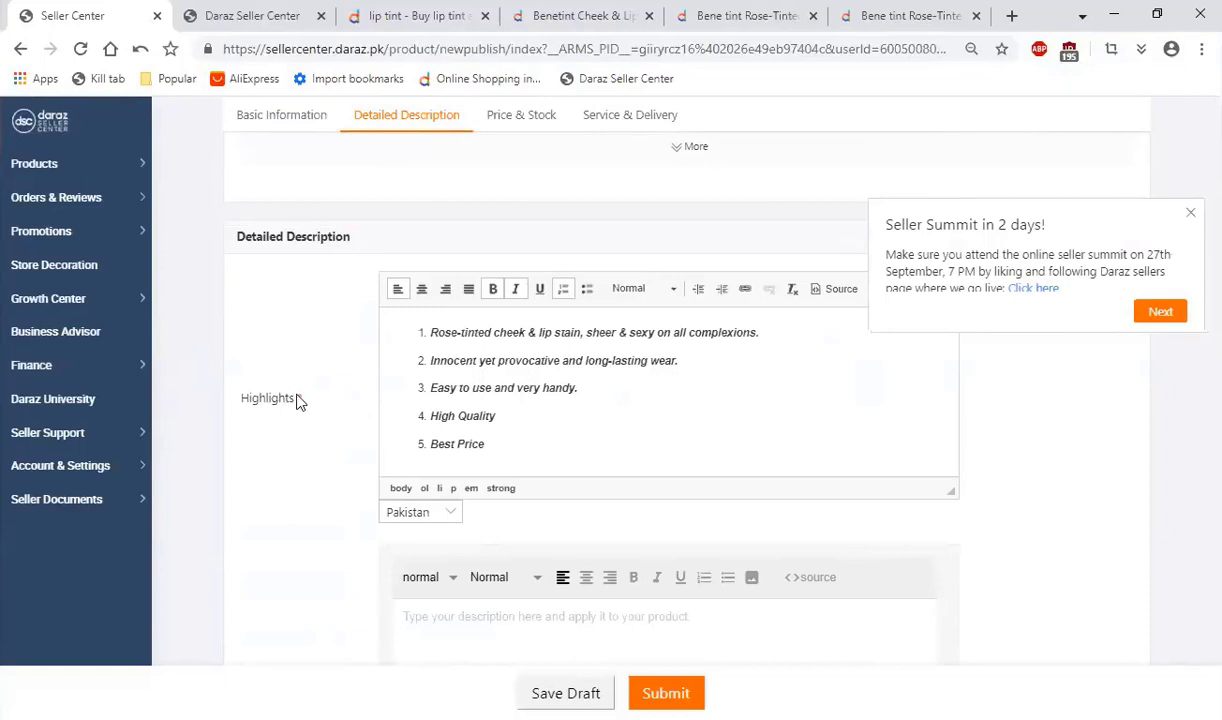
scroll(379, 415, down, 2)
scroll(348, 450, down, 2)
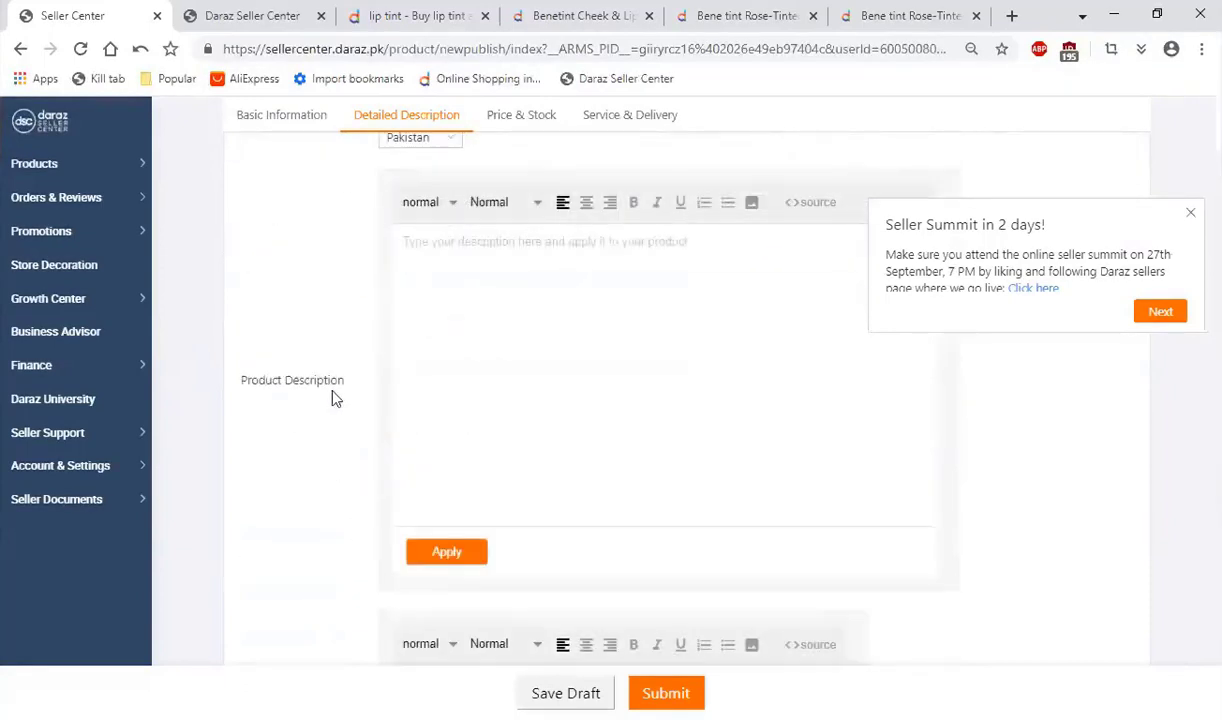
click(1220, 412)
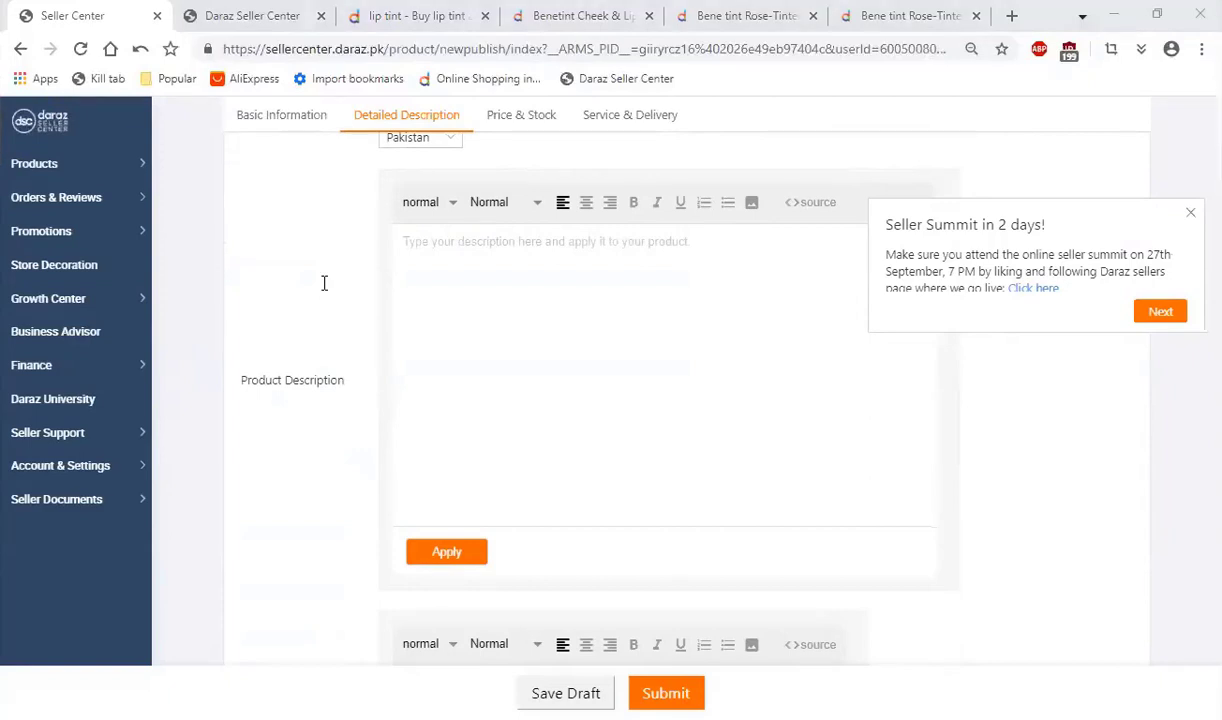
click(499, 316)
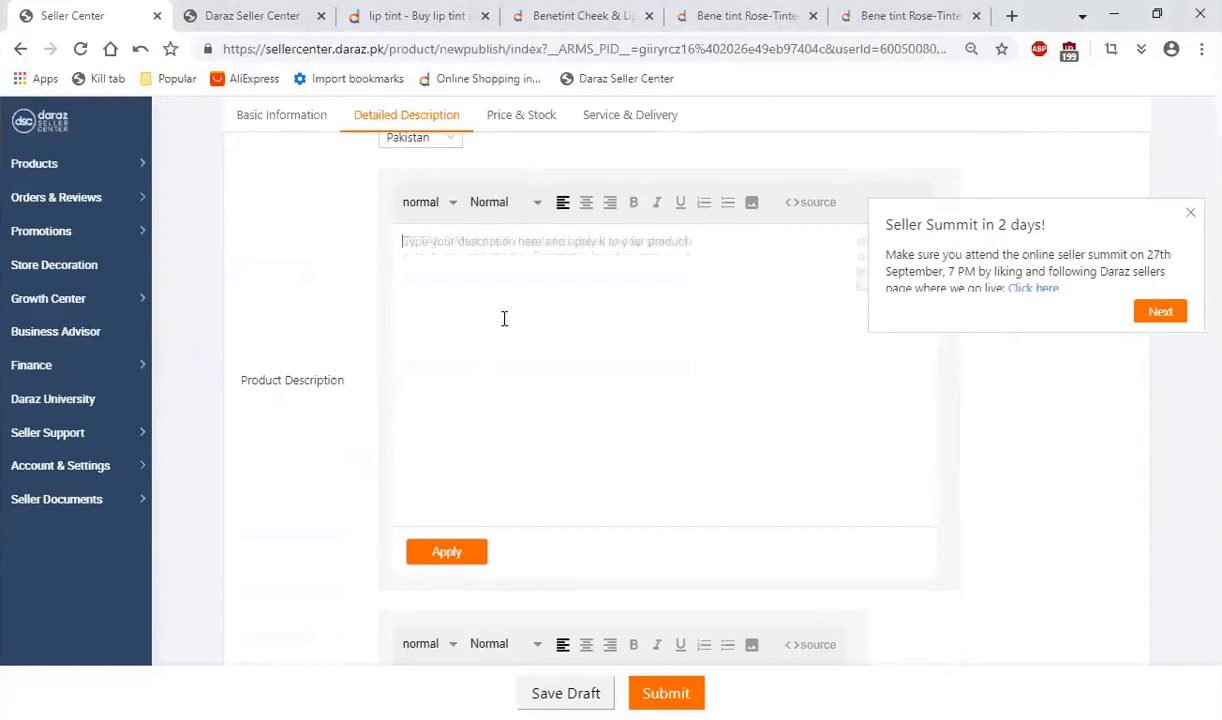
key(ctrl+v)
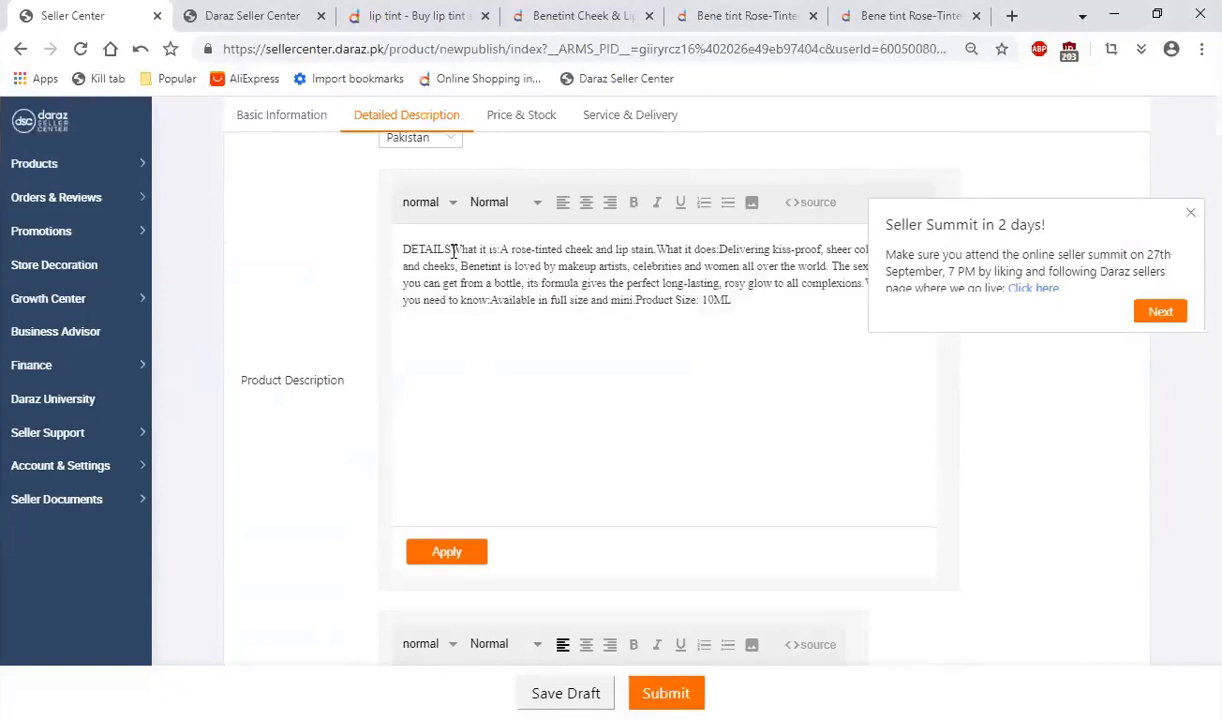
click(452, 249)
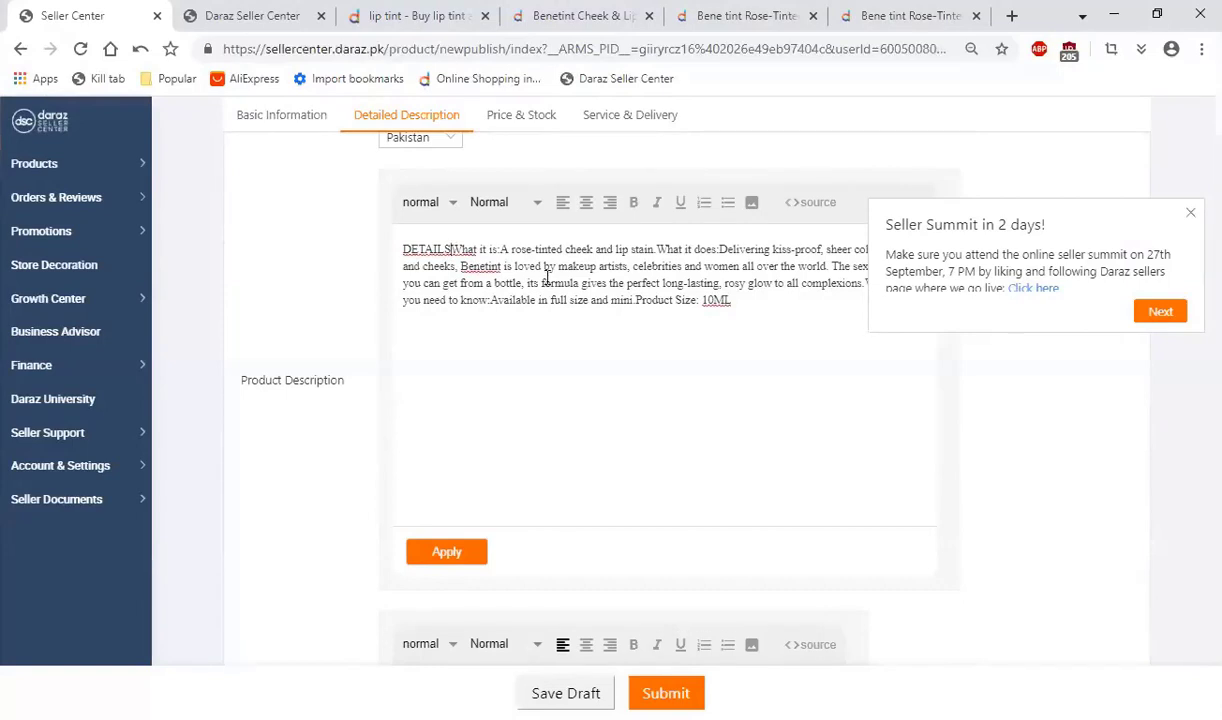
click(1190, 212)
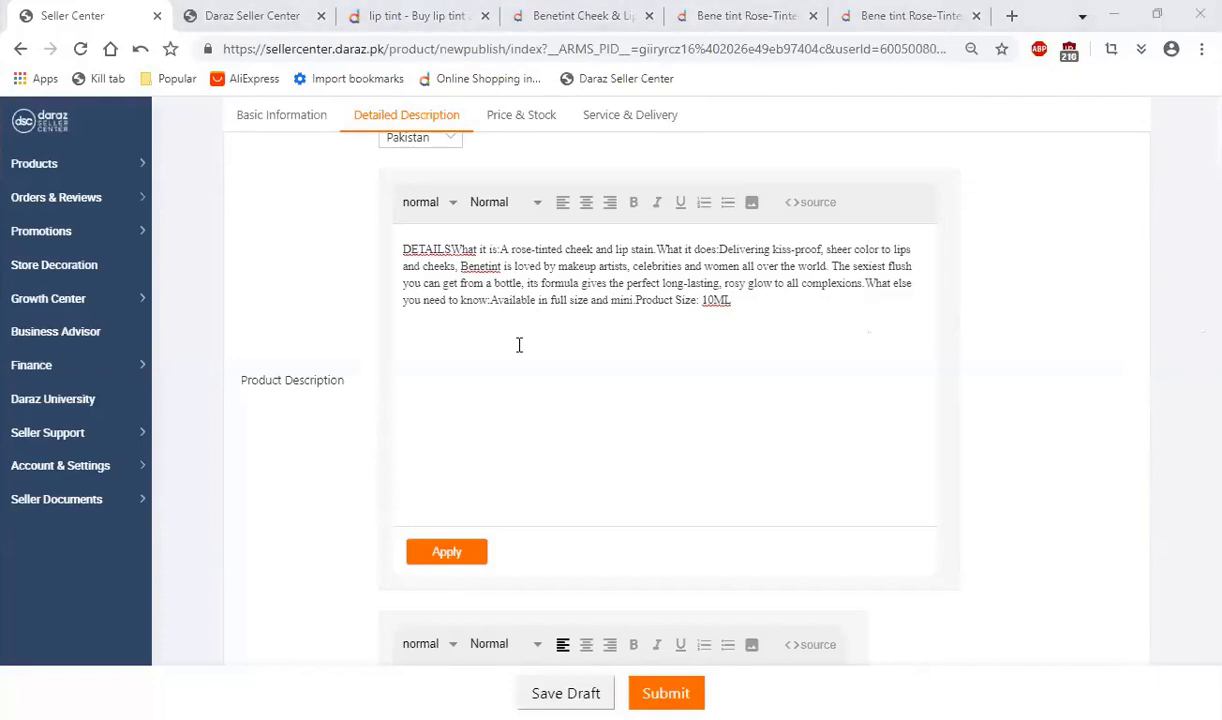
Step: Paste the copied product details below the five numbered items in the Highlights field and review the inserted text
scroll(586, 507, up, 4)
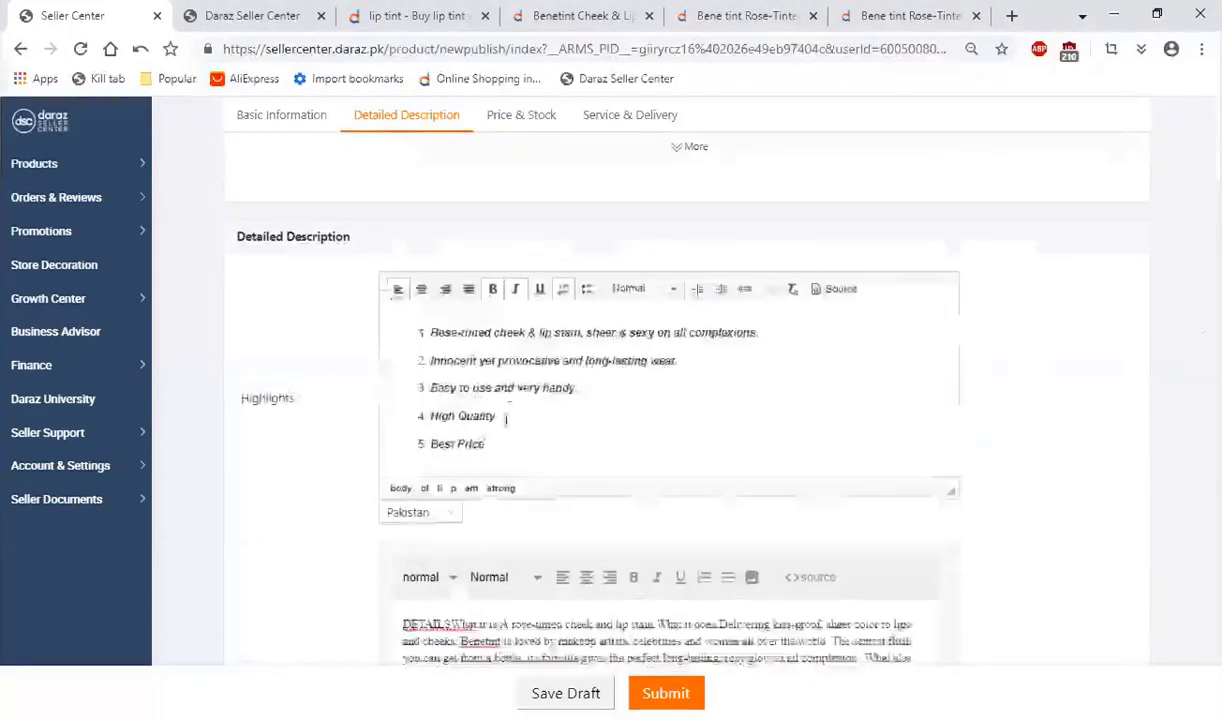
click(524, 448)
key(Return)
key(Return)
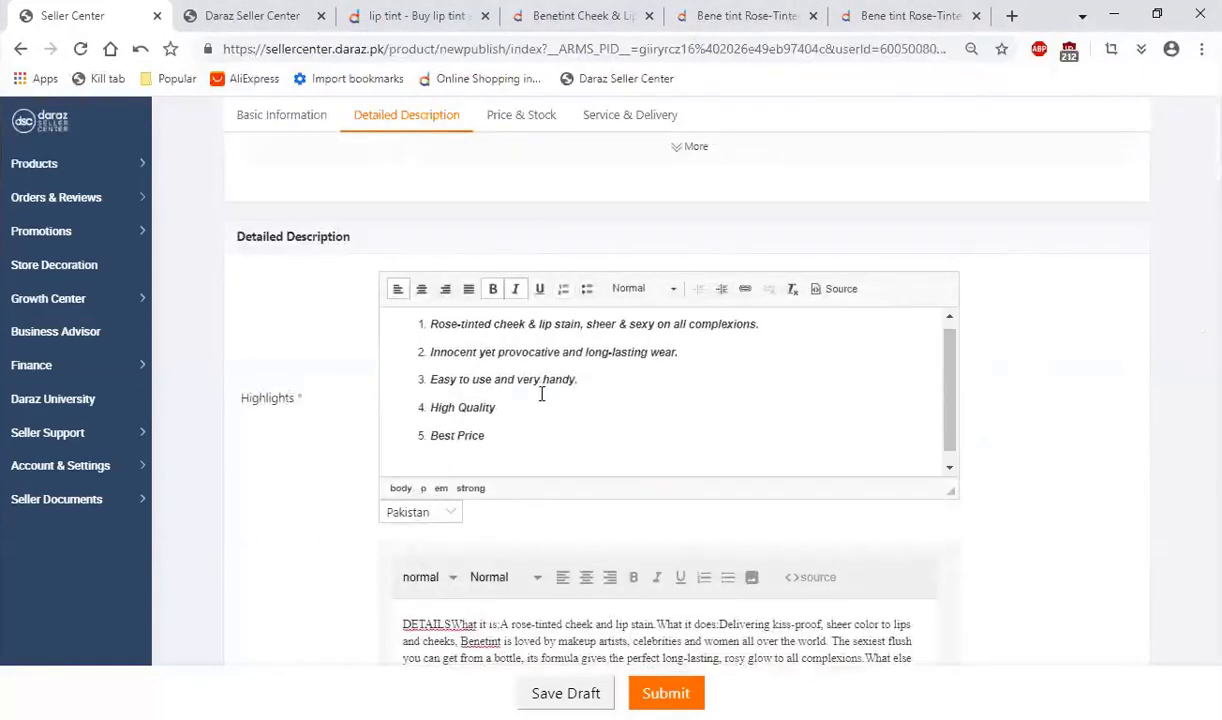
key(ctrl+v)
scroll(450, 400, up, 4)
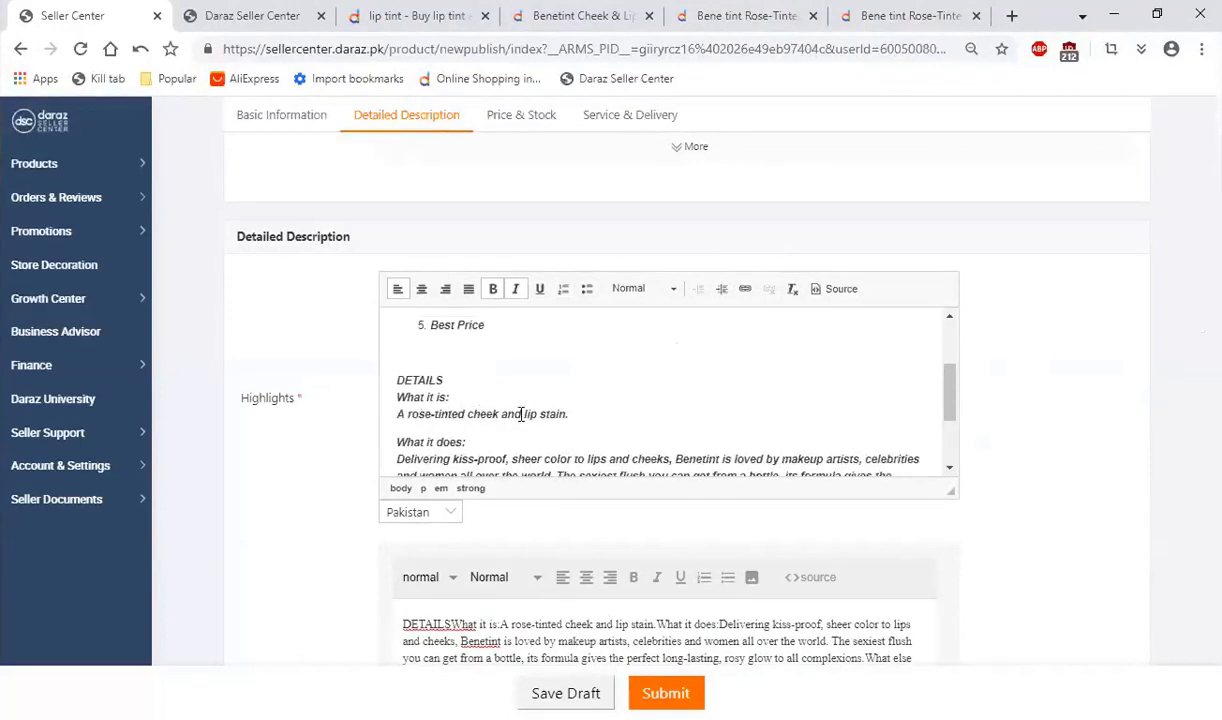
scroll(520, 414, down, 2)
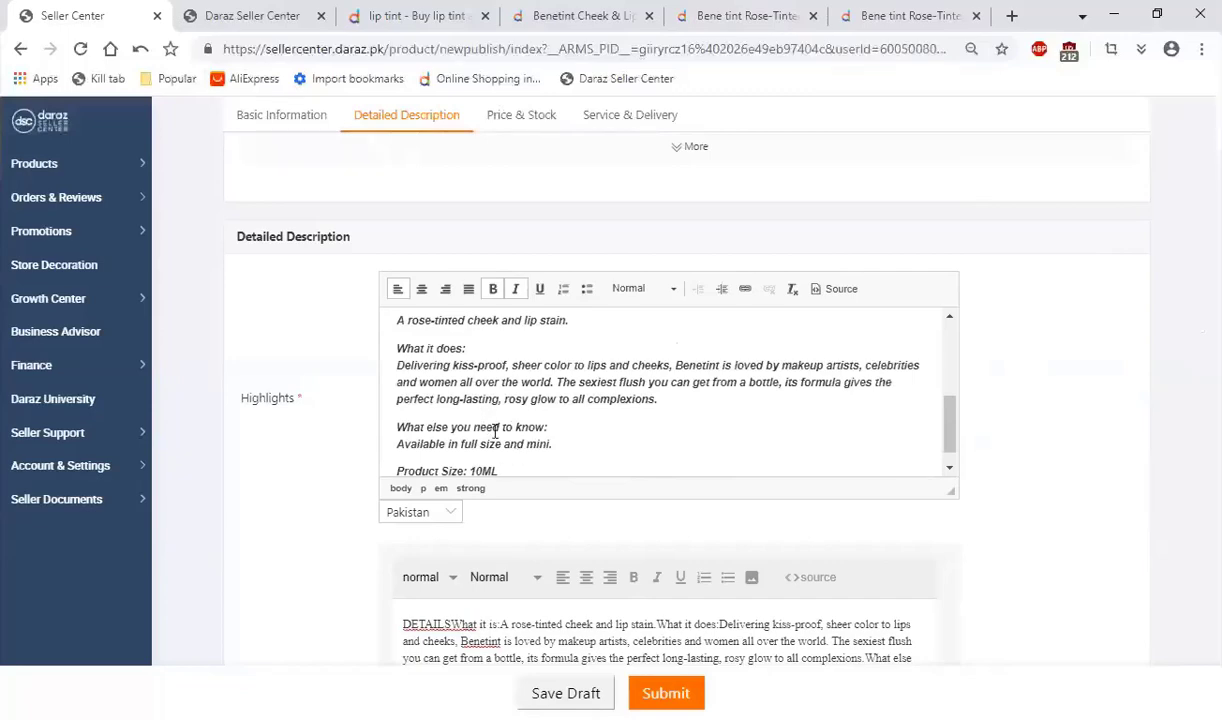
Step: Replace the content of the Highlights field, including the numbered list, with the copied product details
scroll(494, 431, up, 5)
drag(490, 421, 265, 330)
scroll(250, 370, down, 3)
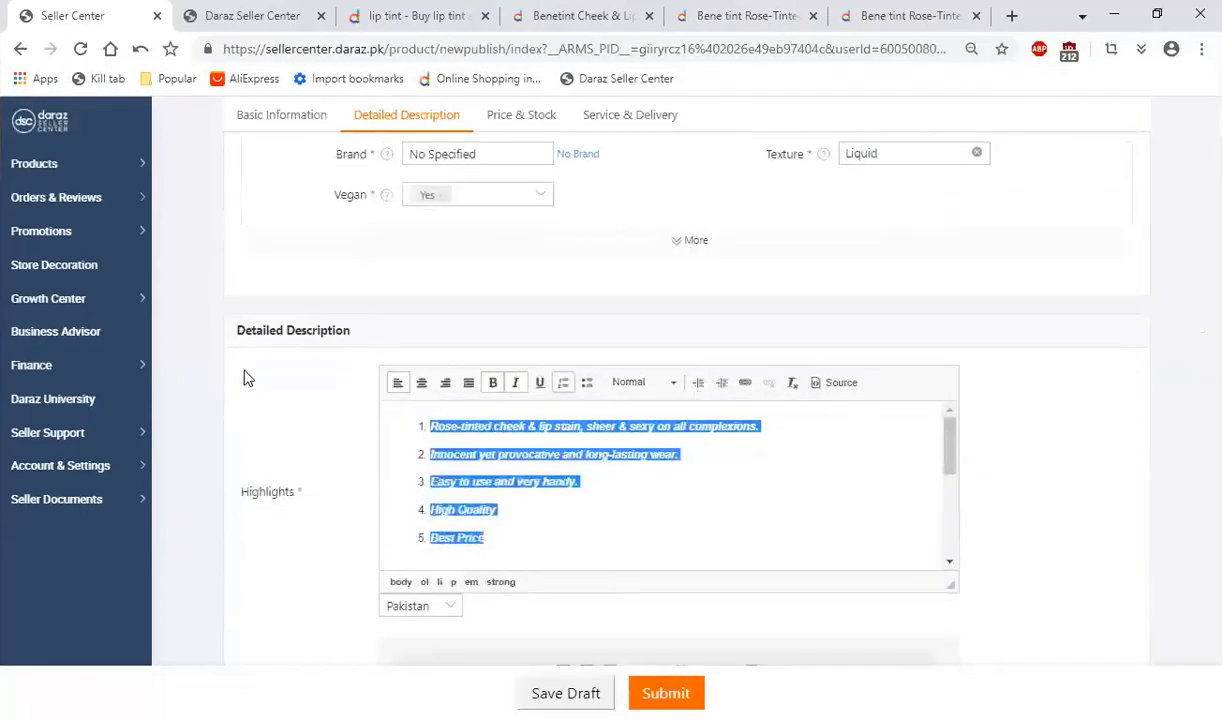
scroll(250, 370, down, 1)
key(ctrl+v)
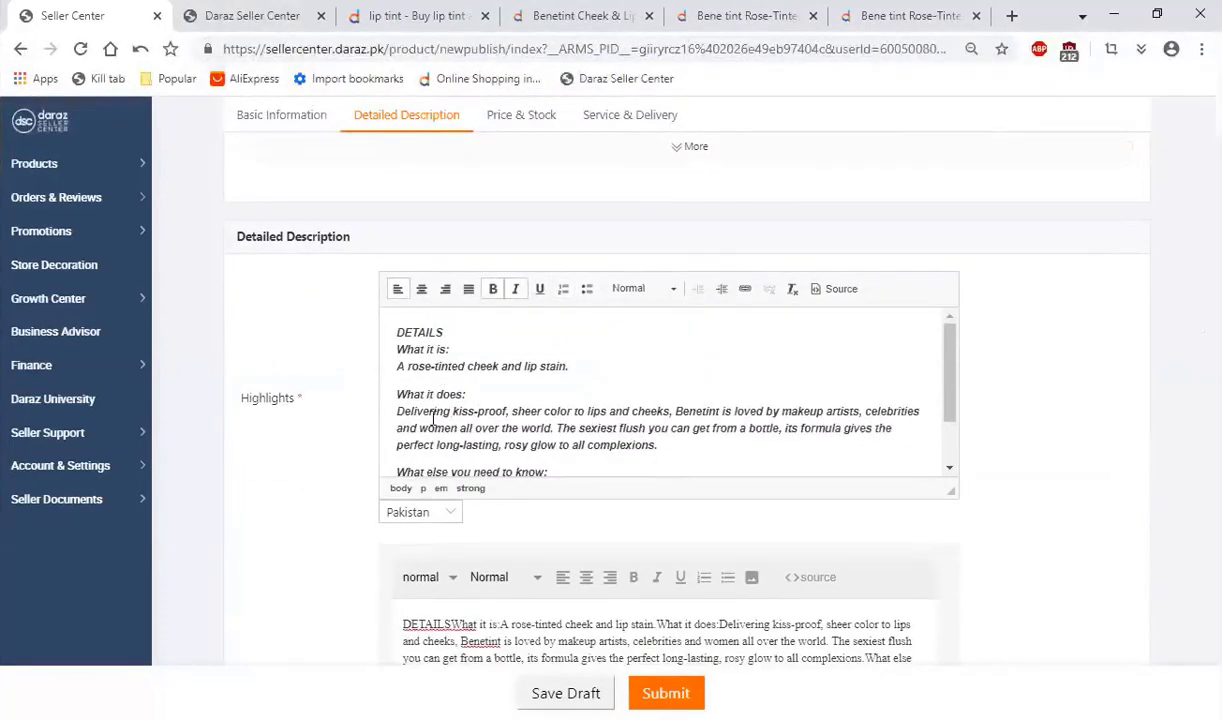
Step: Convert all the product details in the Highlights field to a bulleted list
scroll(440, 415, down, 1)
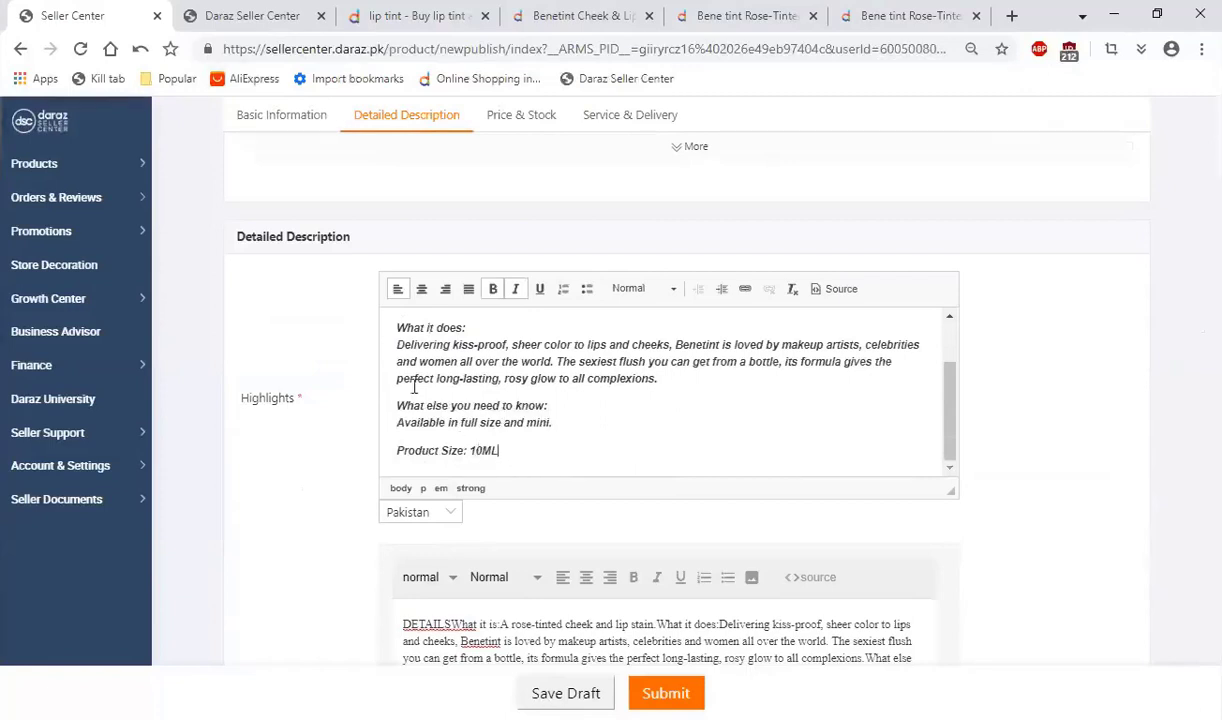
key(ctrl+a)
click(587, 288)
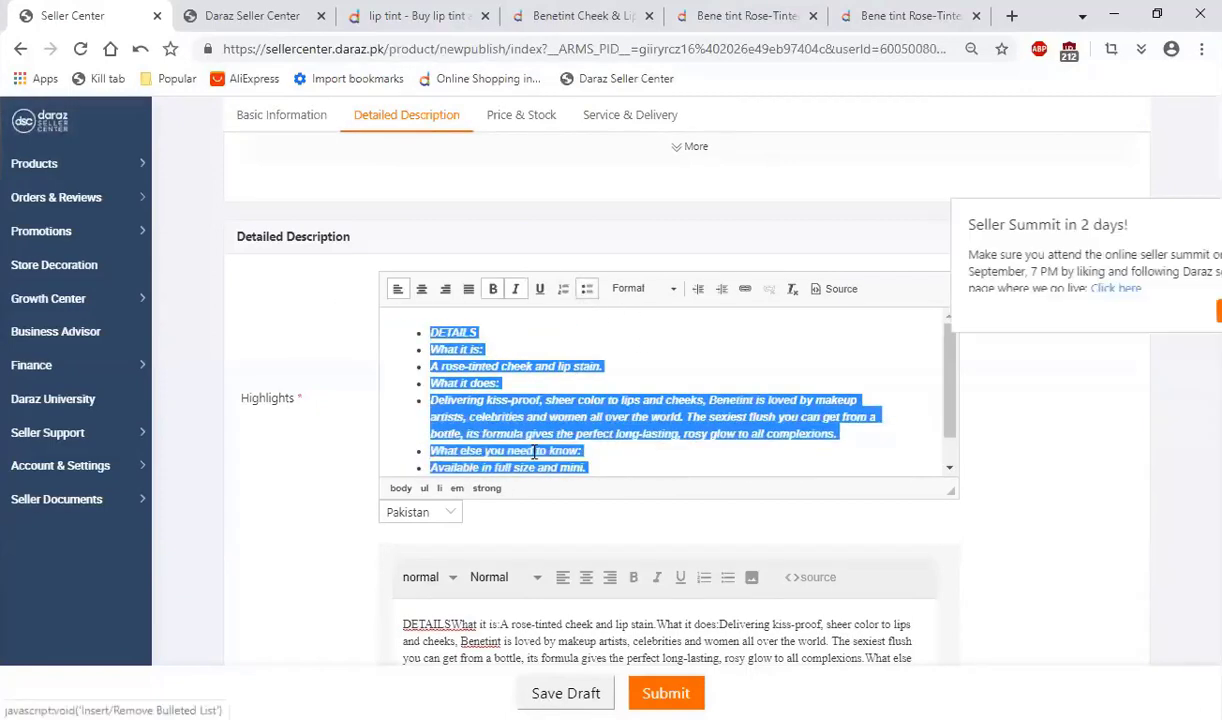
click(540, 399)
scroll(640, 390, down, 2)
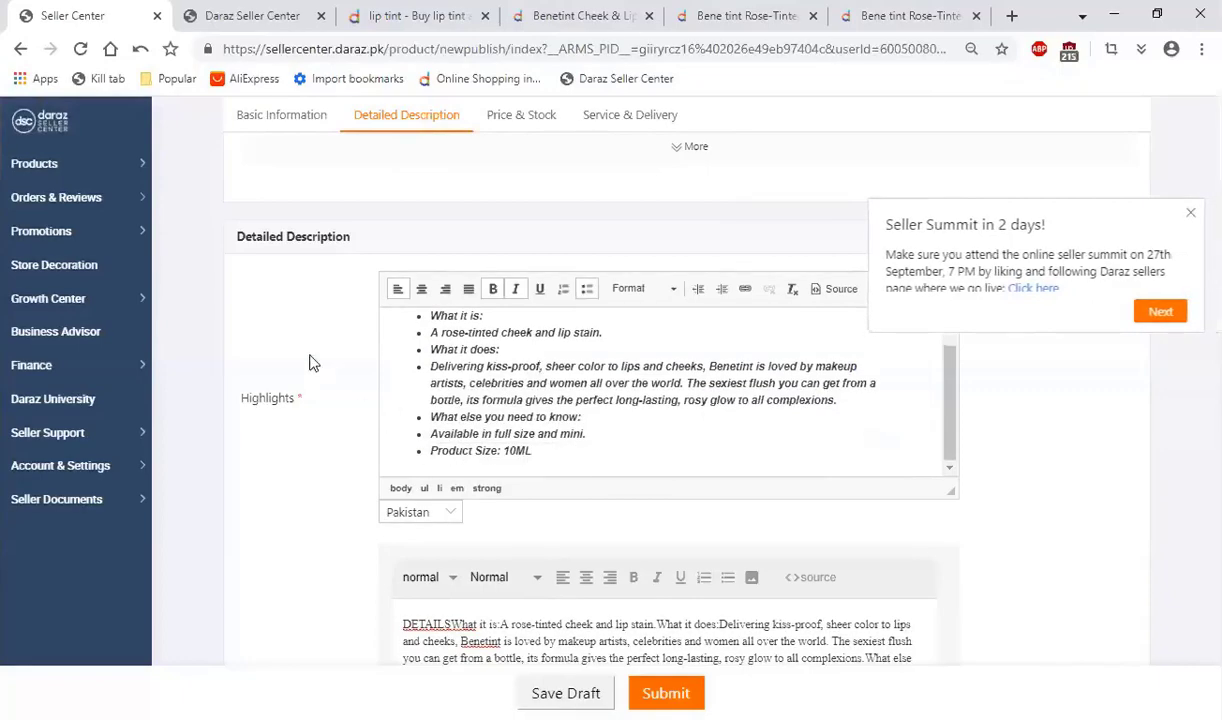
Step: Dismiss the Seller Summit notice and delete the leading "DETAILSWhat it is:" text from the Product Description
scroll(330, 365, down, 4)
click(543, 266)
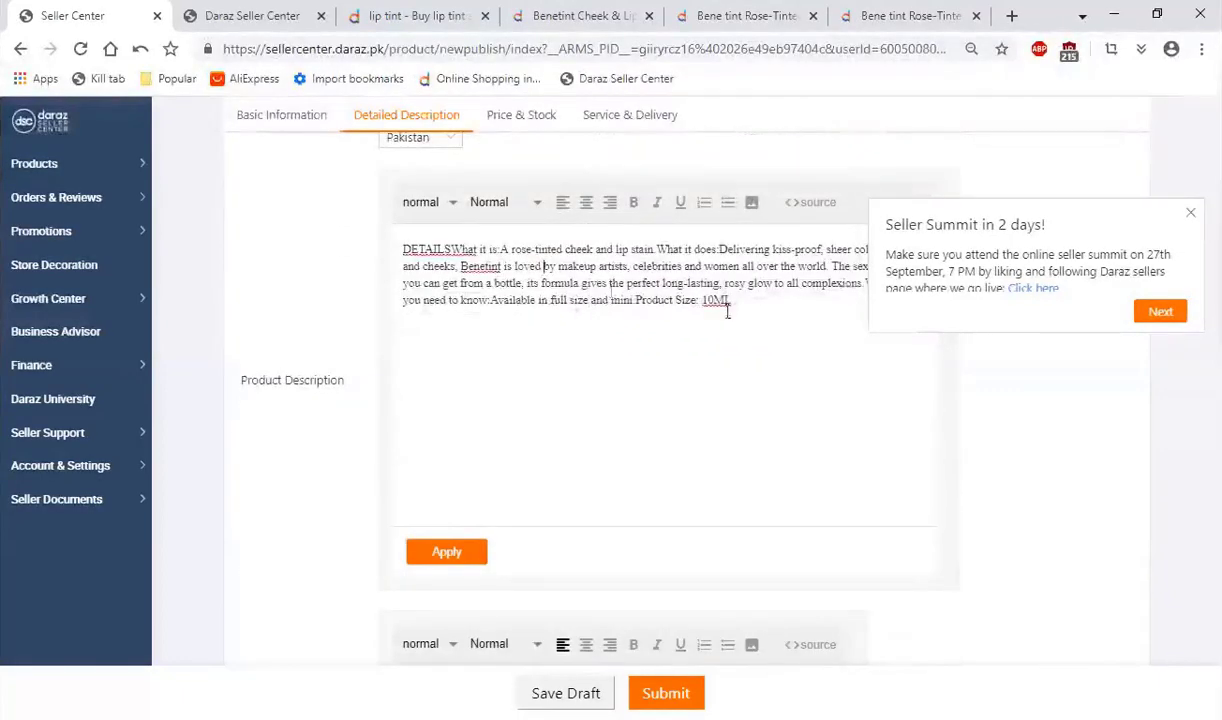
click(1190, 212)
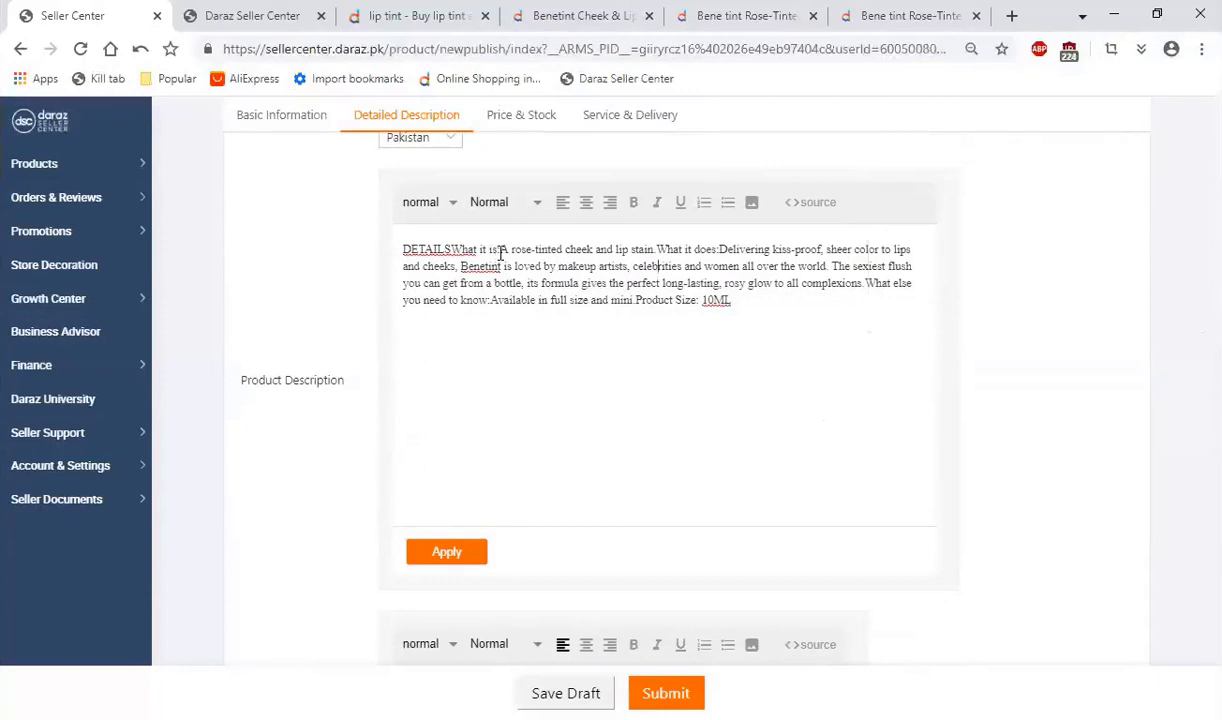
drag(494, 249, 335, 237)
key(BackSpace)
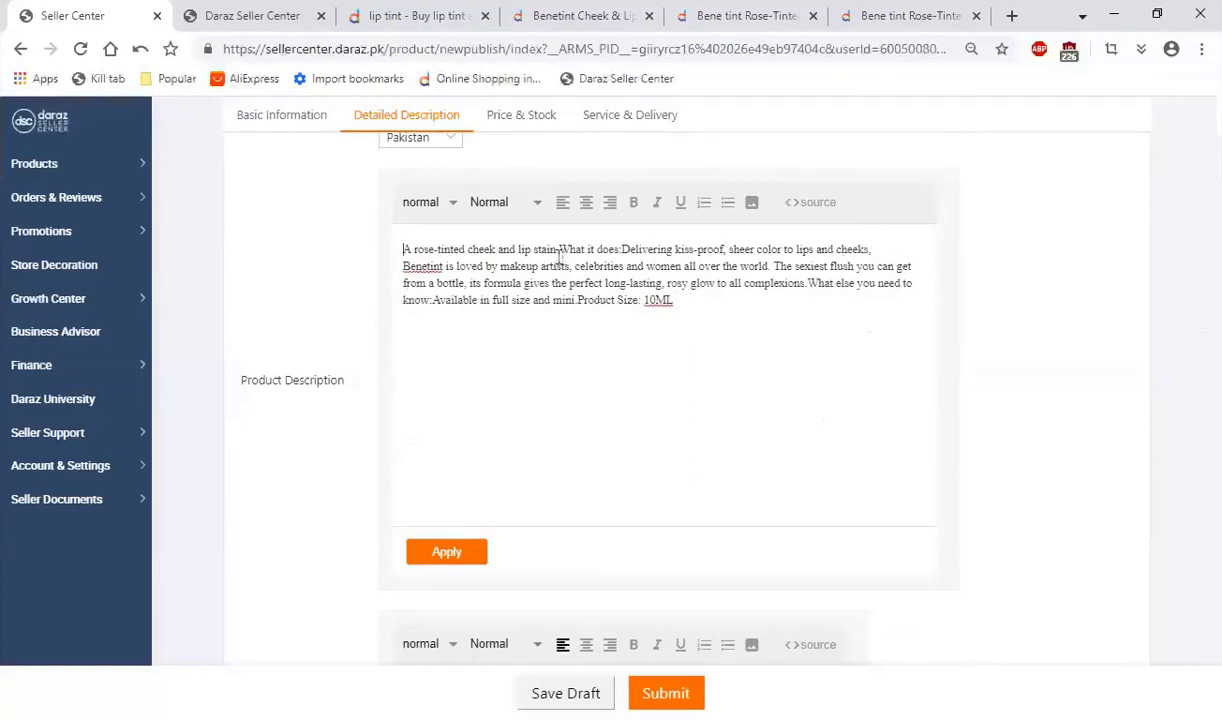
Step: Remove "What it does:" and everything from "What else you need to know:" onward from the Product Description
text(,)
drag(562, 251, 623, 250)
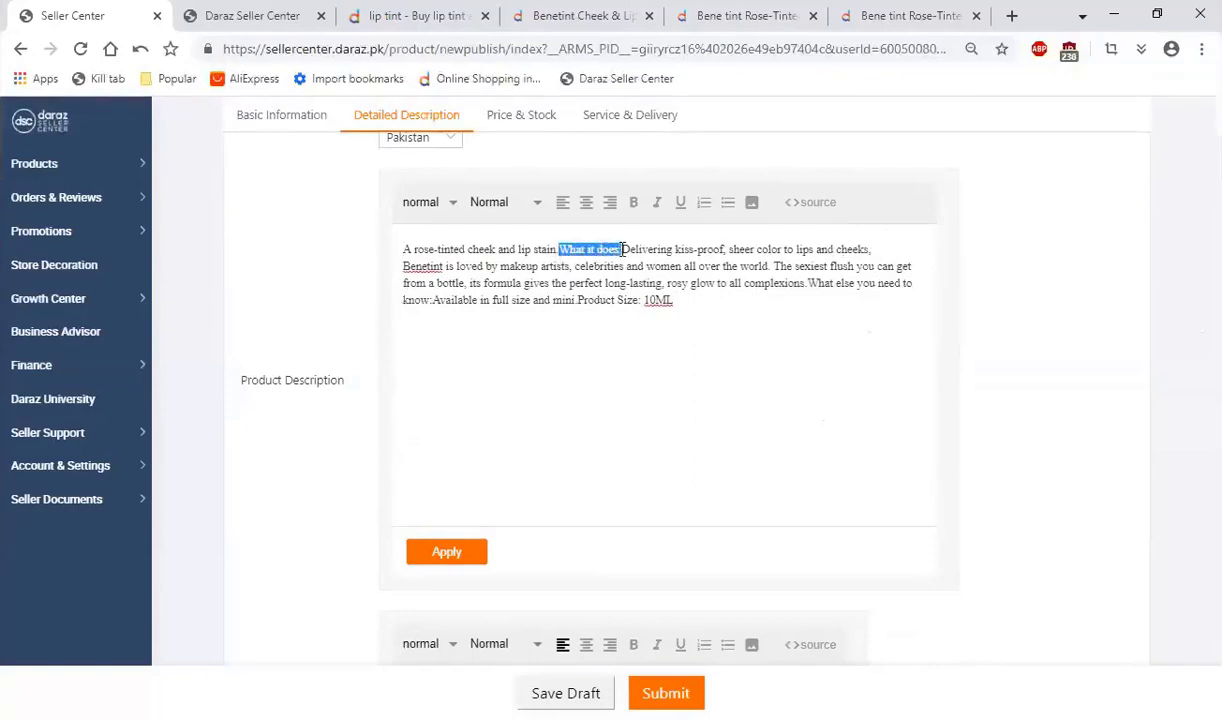
key(BackSpace)
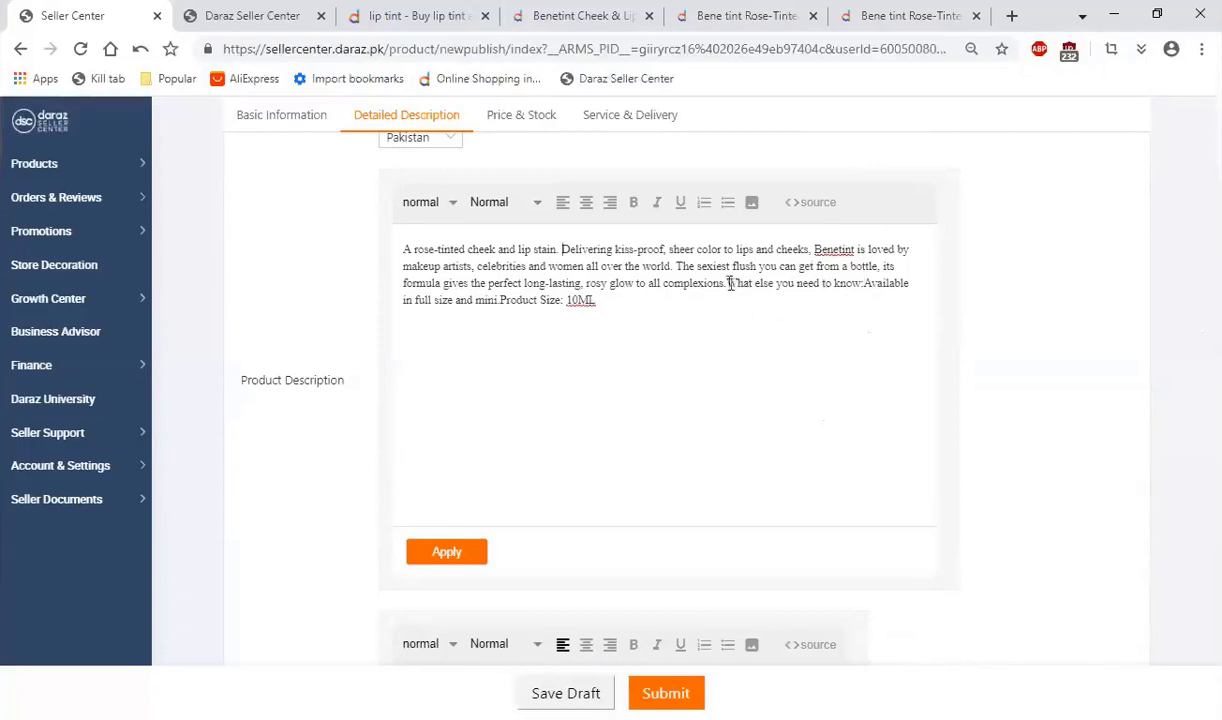
drag(729, 283, 922, 327)
key(BackSpace)
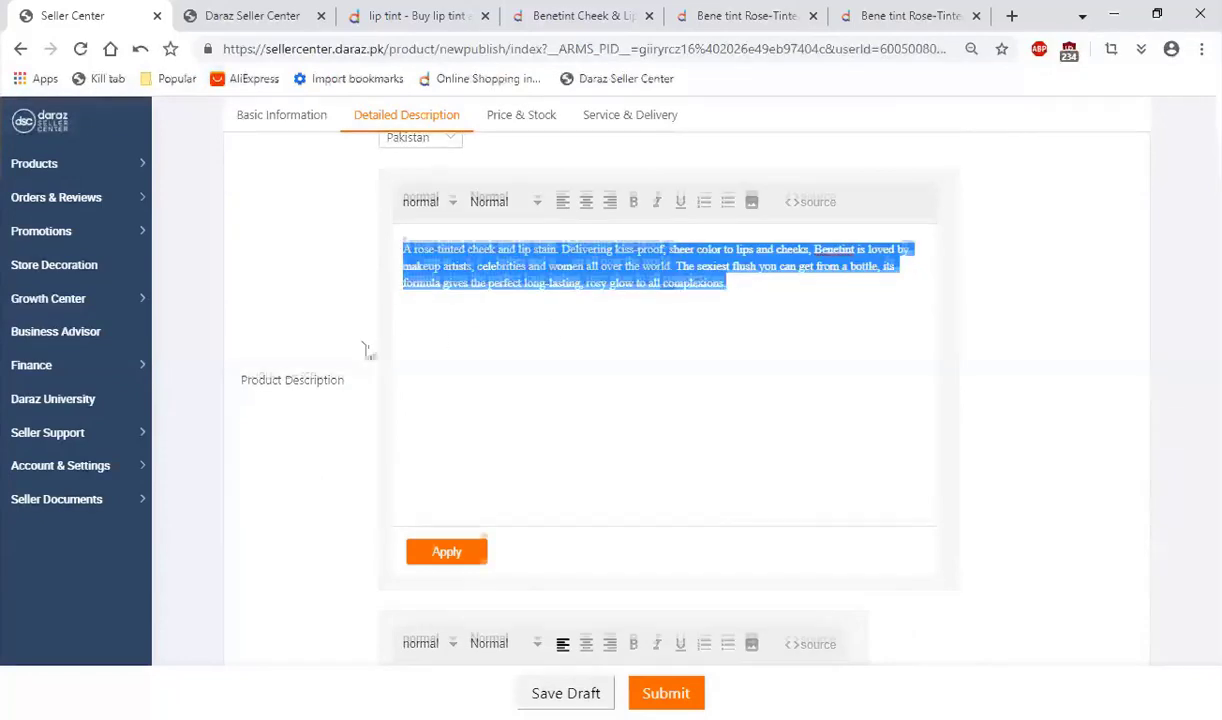
Step: Copy the trimmed text into the English description field, clear the spelling flag on Benetint and add a blank line above the paragraph
scroll(366, 346, down, 3)
click(530, 440)
text(A rose-tinted cheek and lip stain. Delivering kiss-proof, sheer color to lips and cheeks, Benetint is loved by makeup artists, celebrities and women all over the world. The sexiest flush you can get from a bottle, its formula gives the perfect long-lasting, rosy glow to all complexions.)
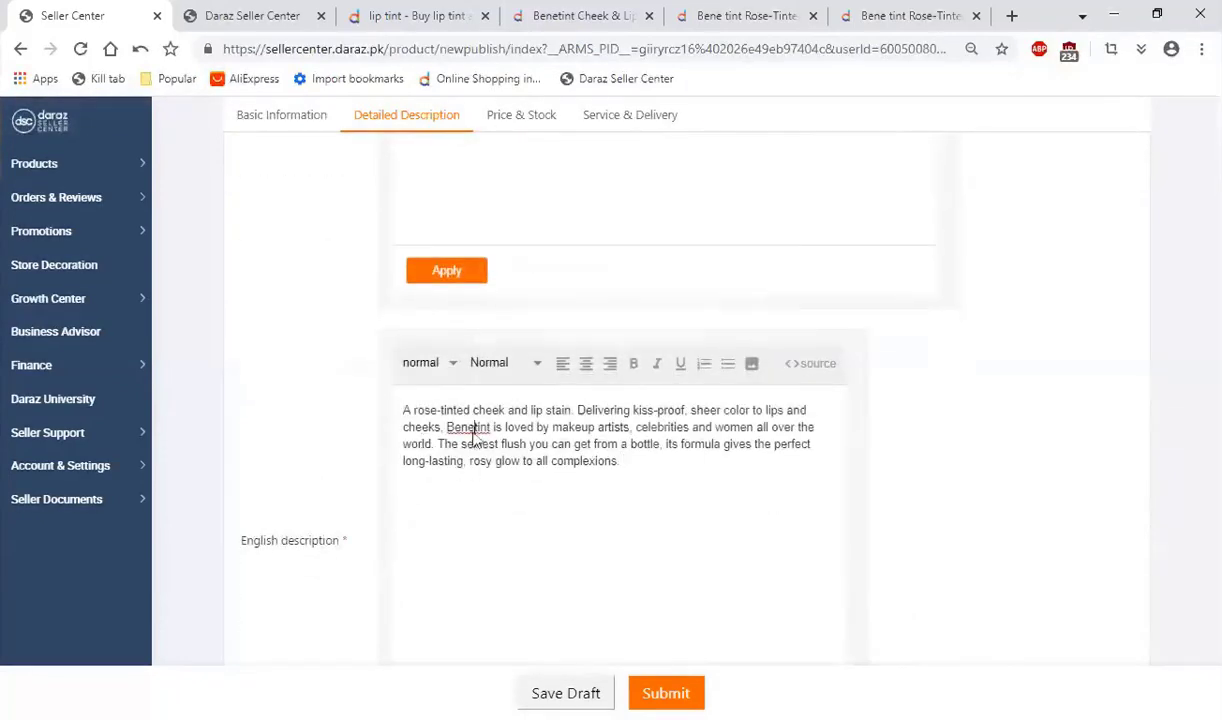
right_click(474, 430)
click(558, 206)
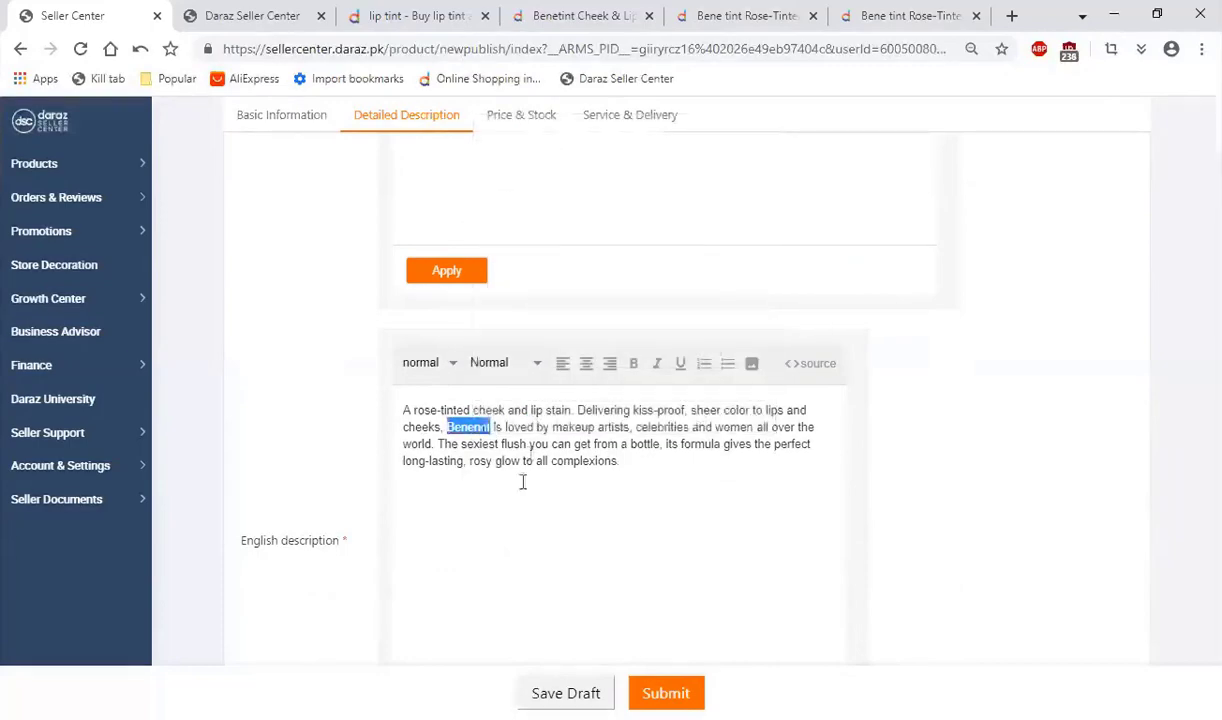
click(404, 410)
key(Return)
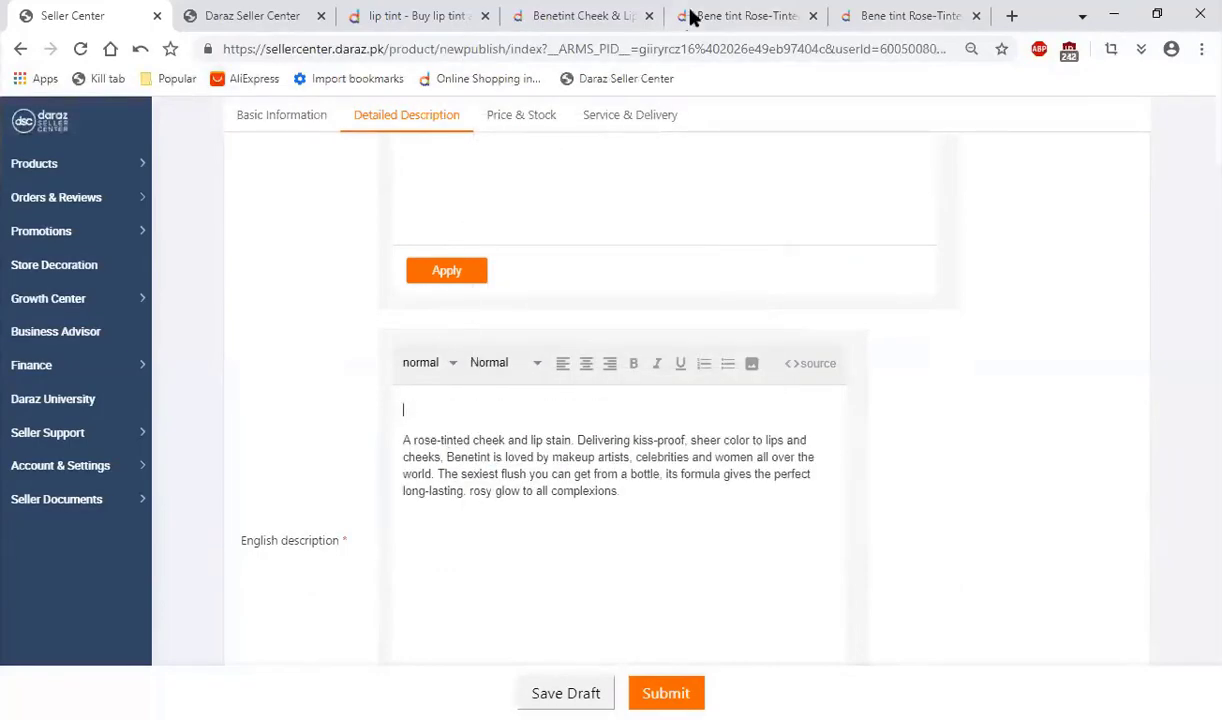
Step: Review the competing Bene tint listing's product details, close the extra Daraz Seller Center tab and return to the product form
click(704, 15)
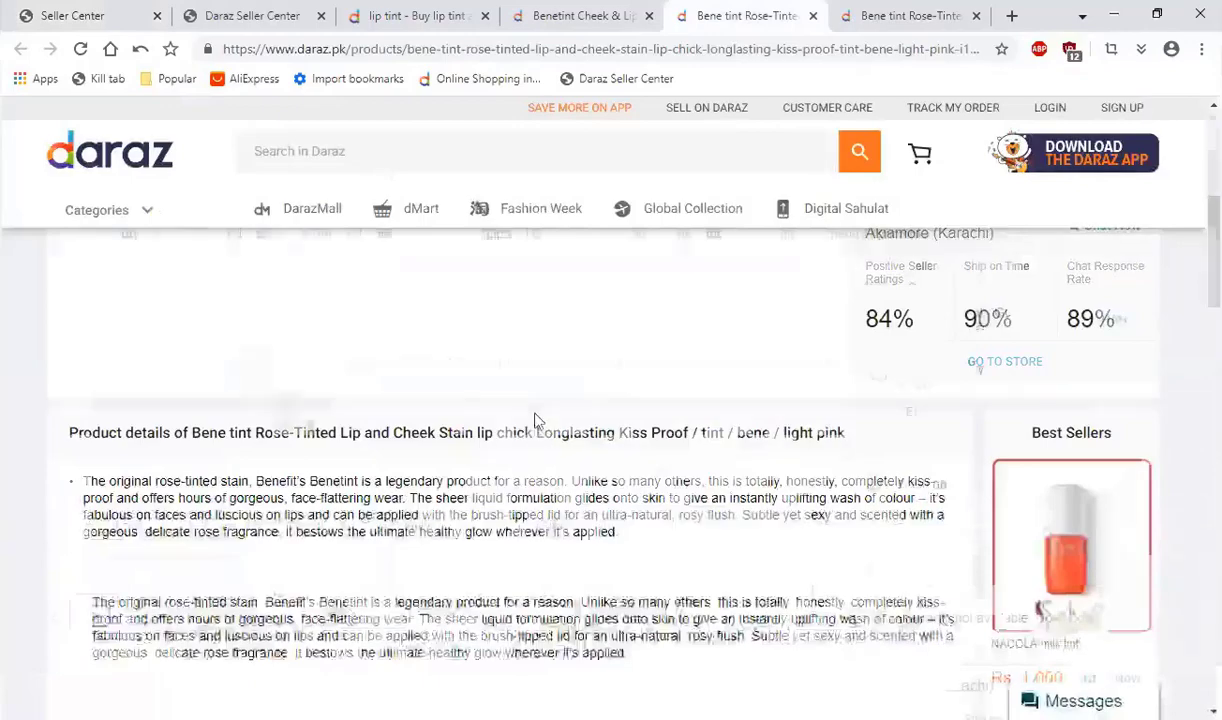
scroll(322, 305, down, 3)
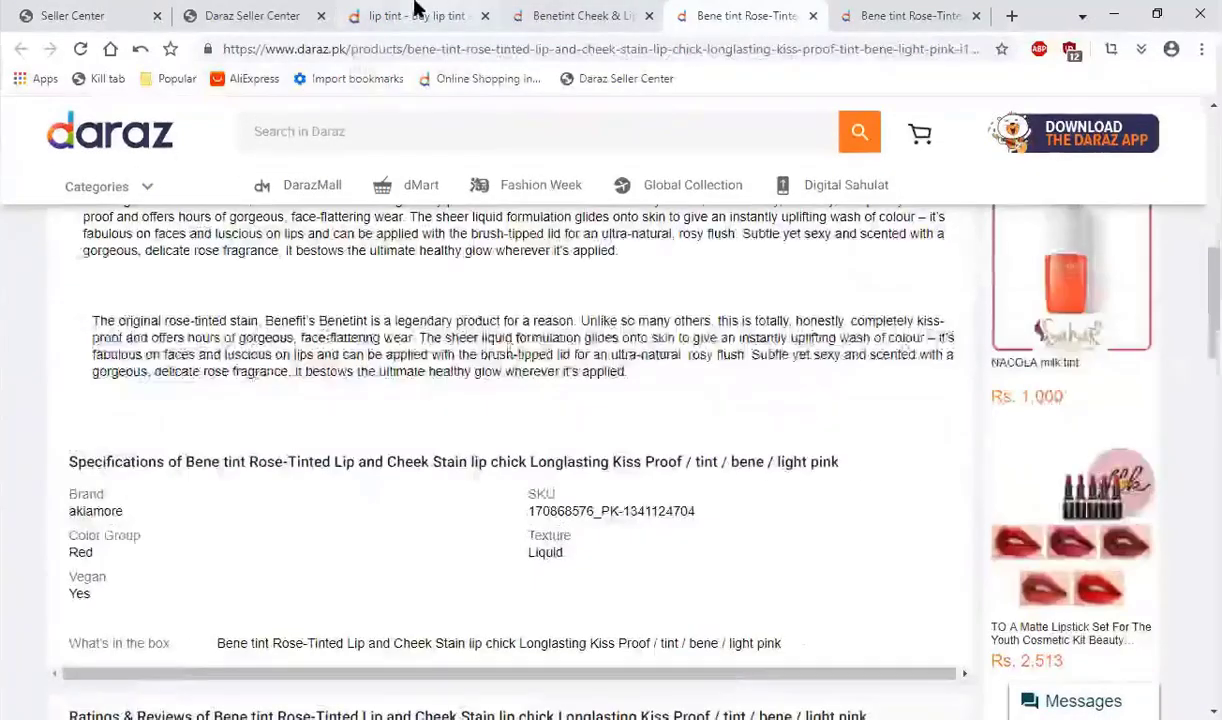
click(433, 12)
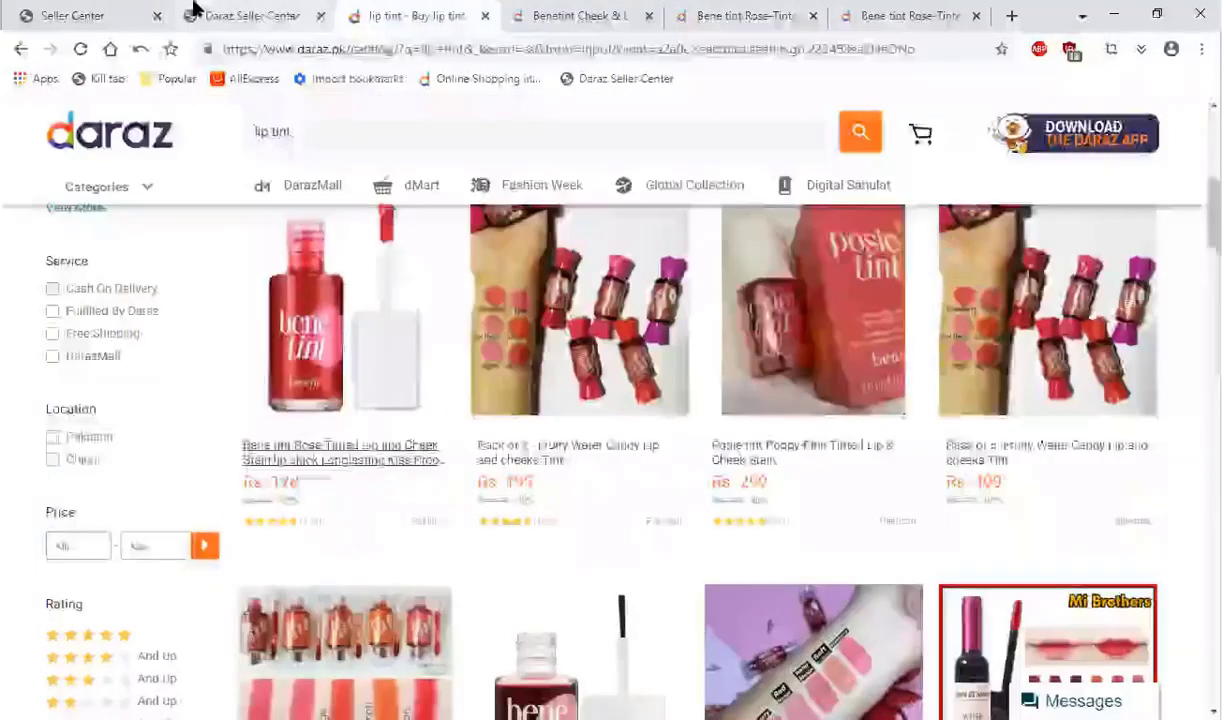
click(287, 18)
key(ctrl+w)
key(ctrl+shift+Tab)
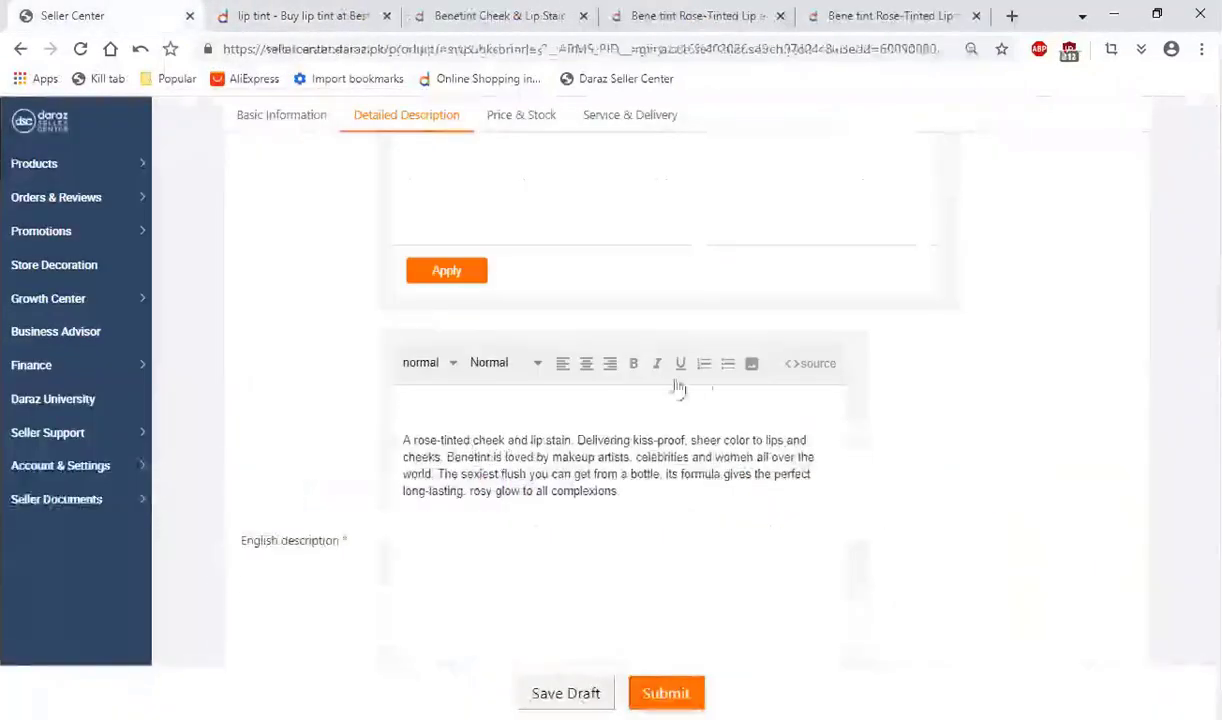
Step: Insert the Swatch image from the Listing Example folder in Daraz Content above the English description text and check its placement
click(754, 370)
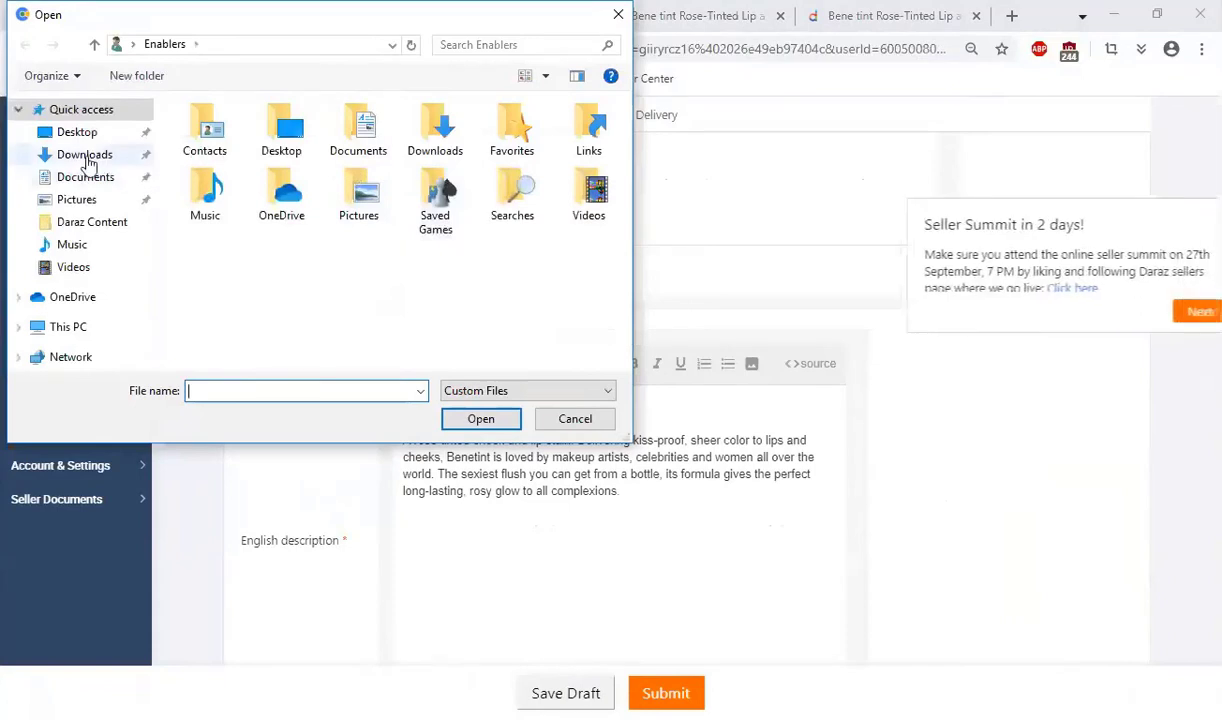
click(74, 136)
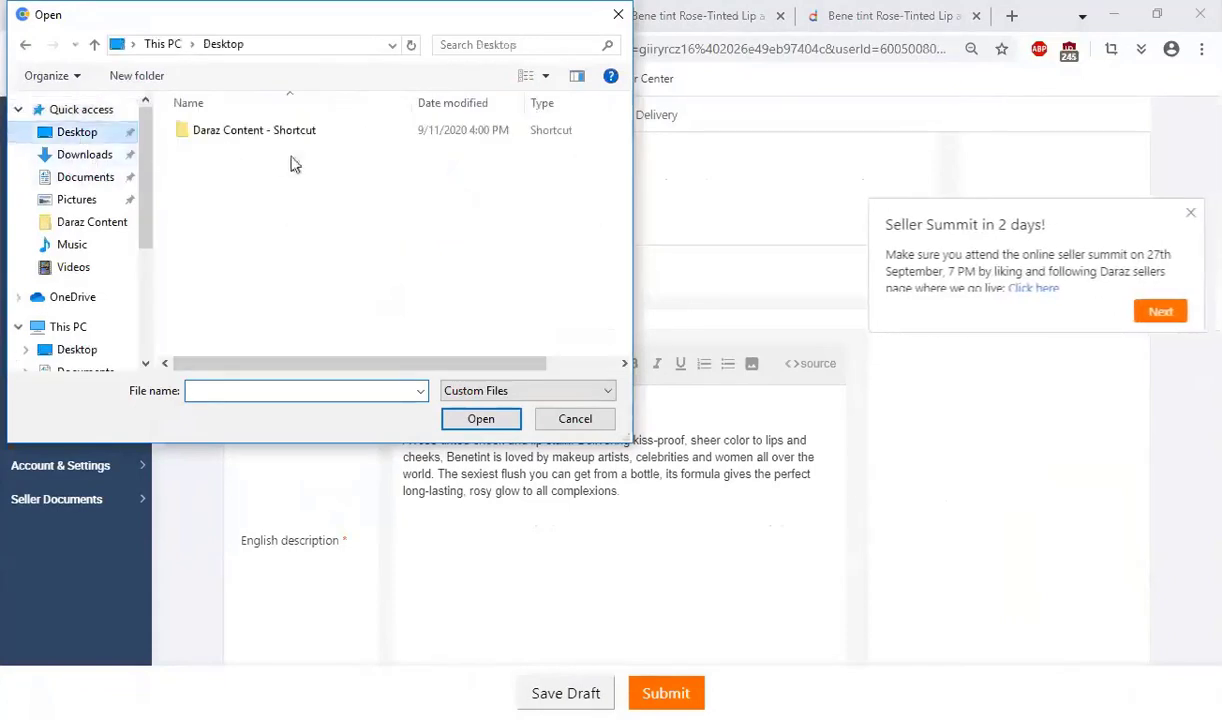
double_click(213, 122)
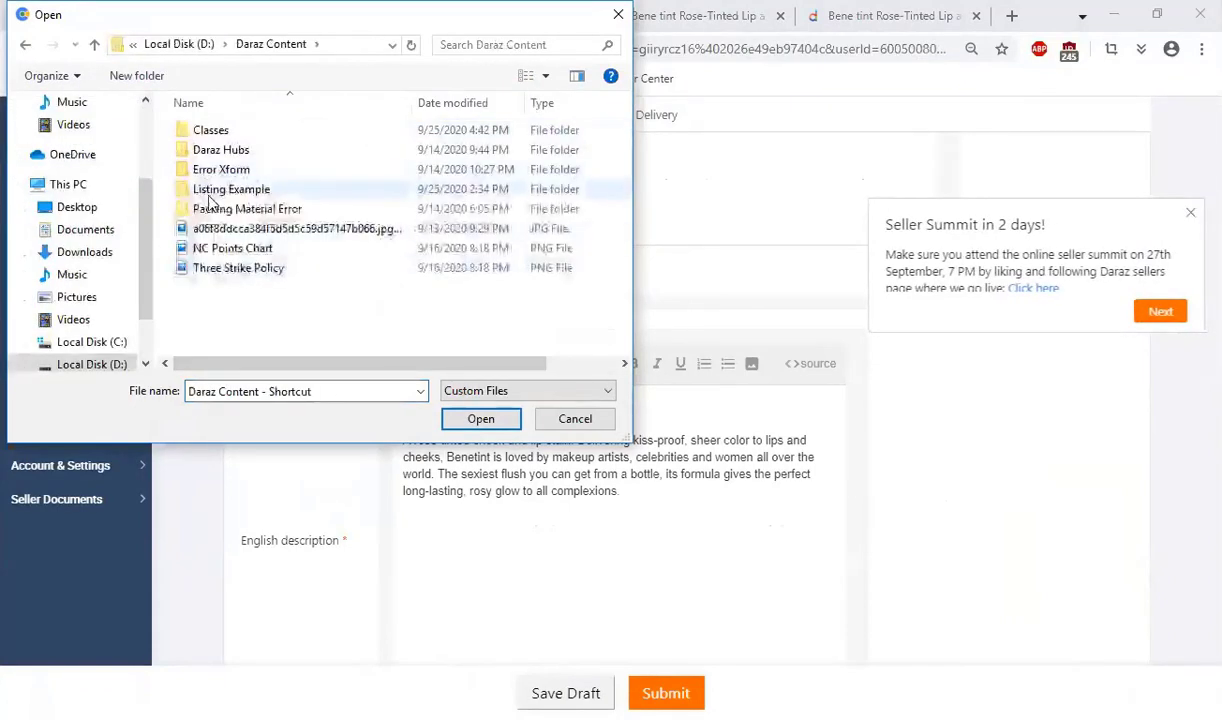
double_click(206, 190)
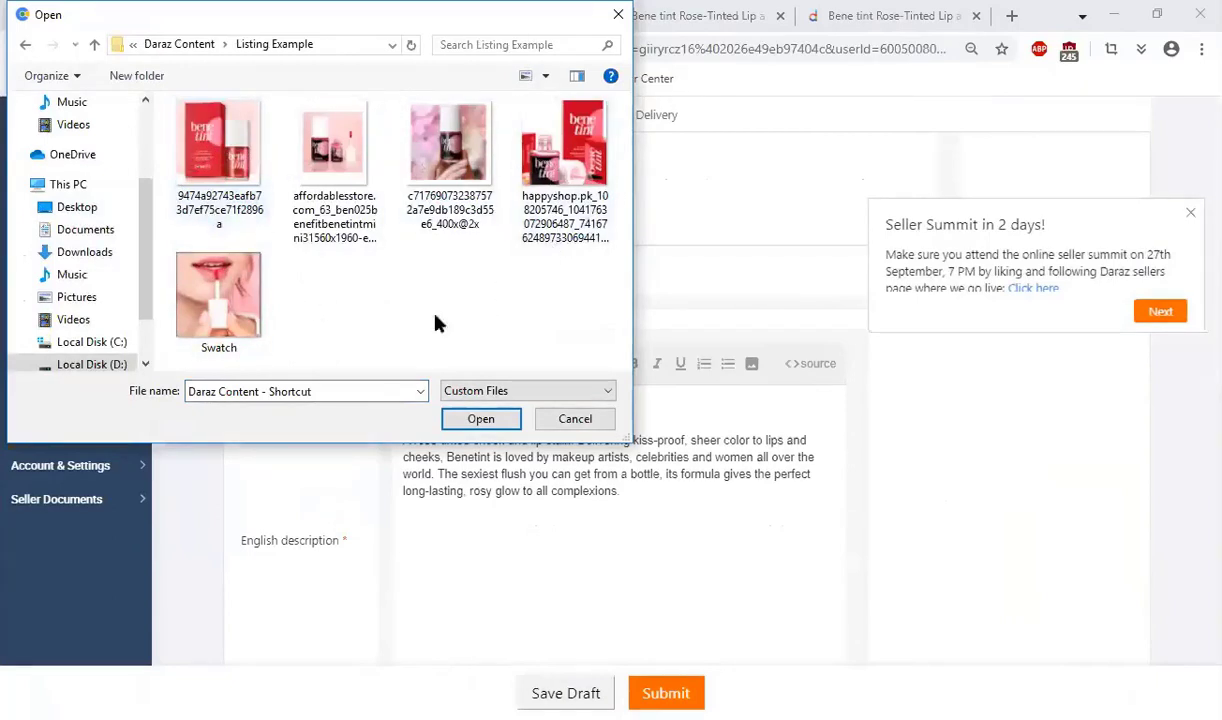
click(220, 300)
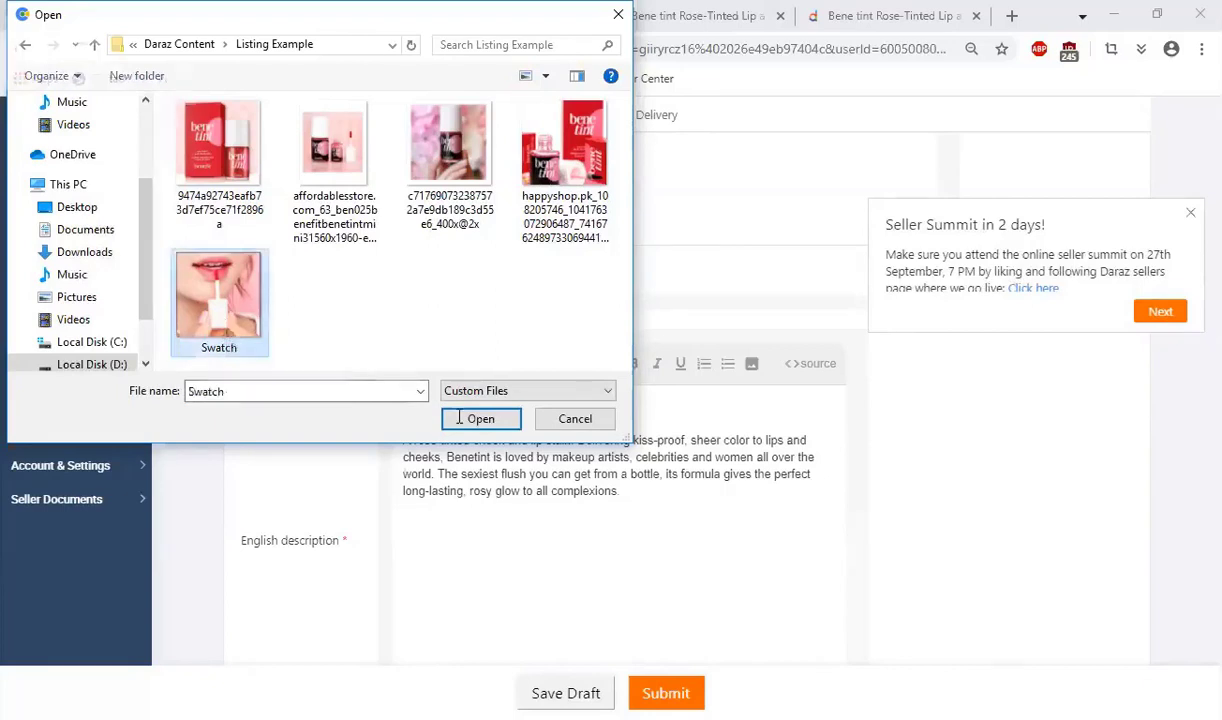
click(480, 418)
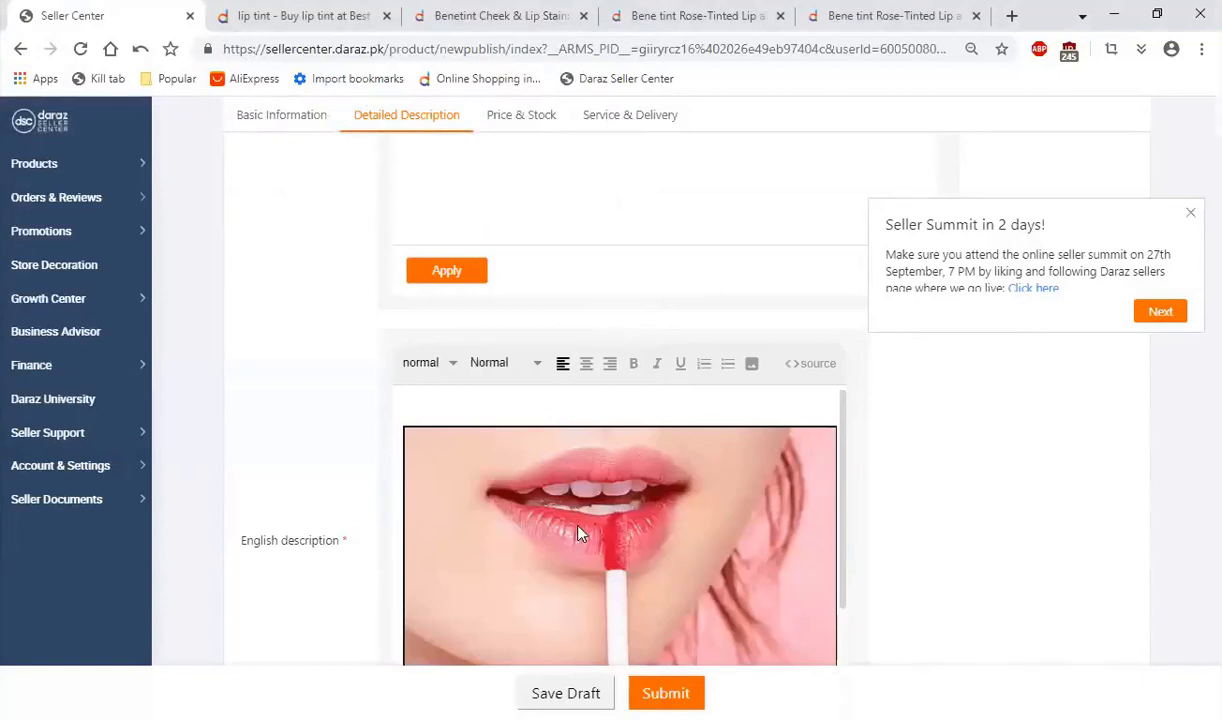
scroll(586, 515, down, 2)
scroll(575, 495, up, 2)
scroll(545, 520, down, 2)
scroll(537, 550, down, 2)
scroll(543, 532, up, 4)
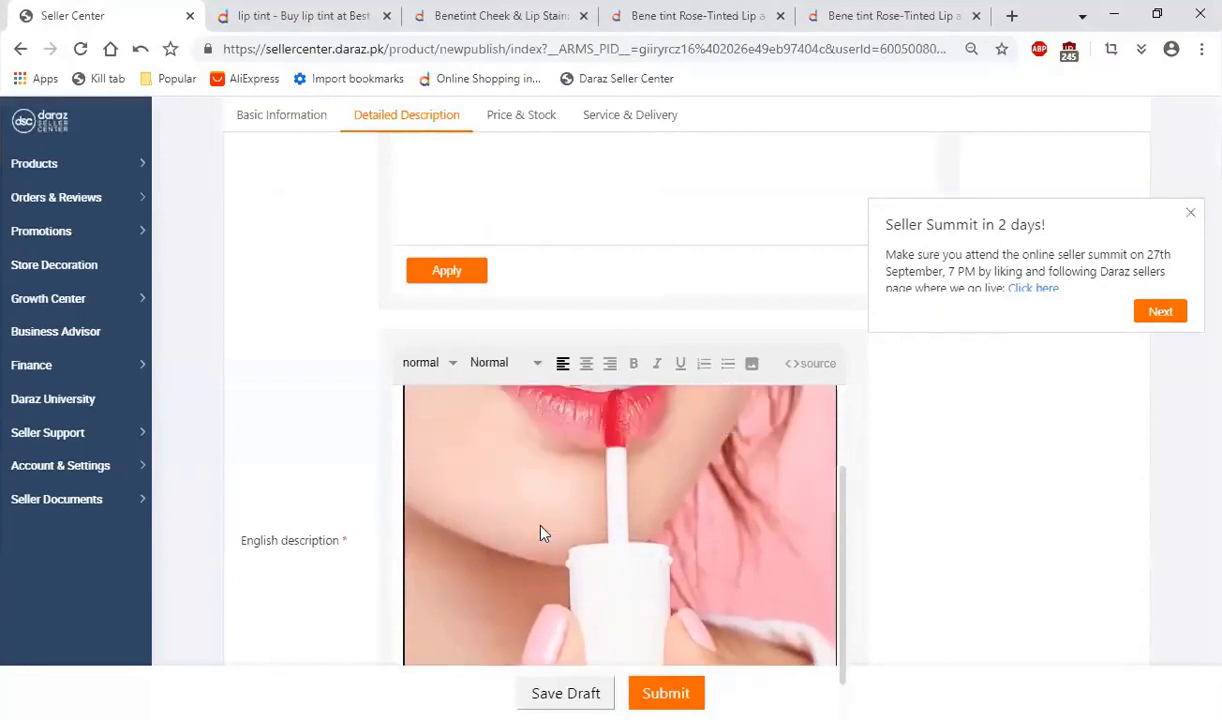
Step: Start filling in the "What's in the box" field
scroll(400, 515, down, 5)
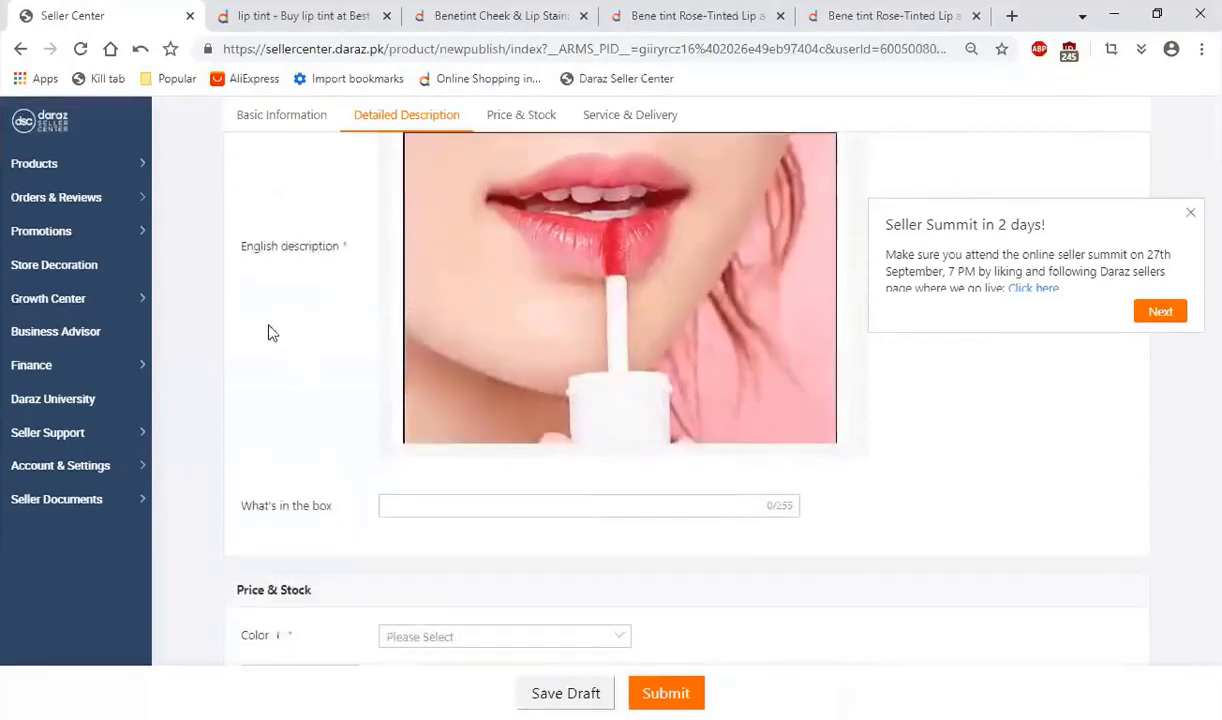
click(431, 332)
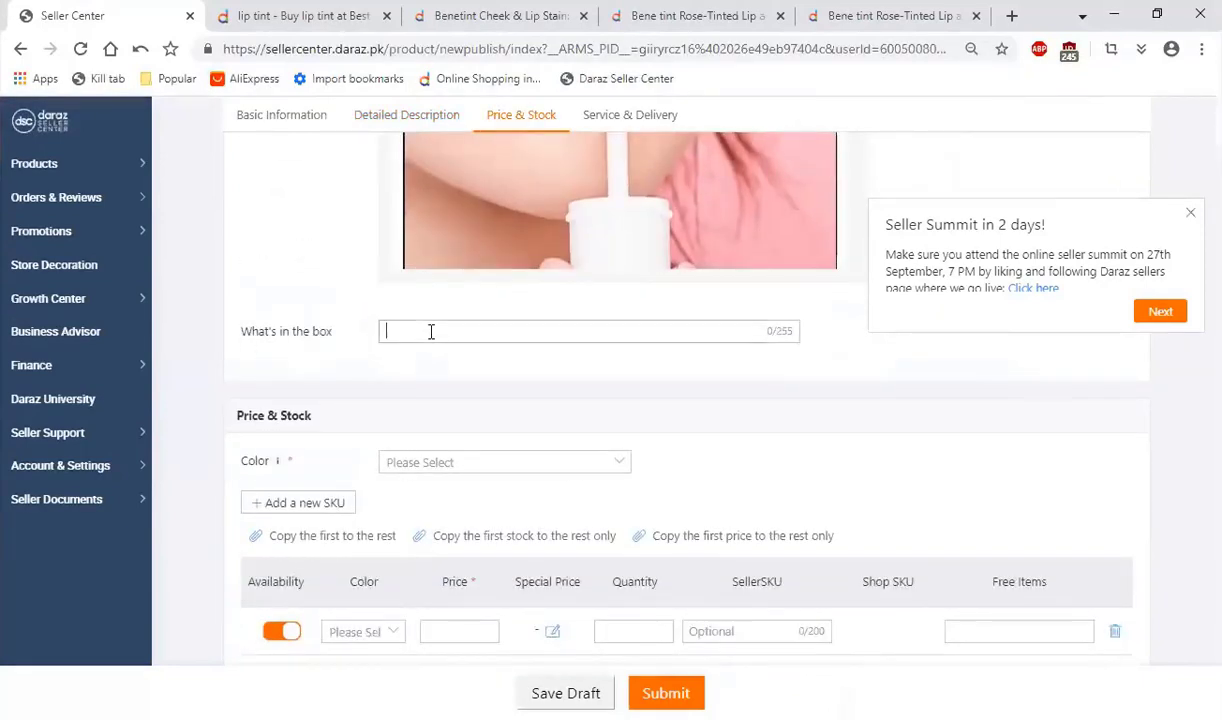
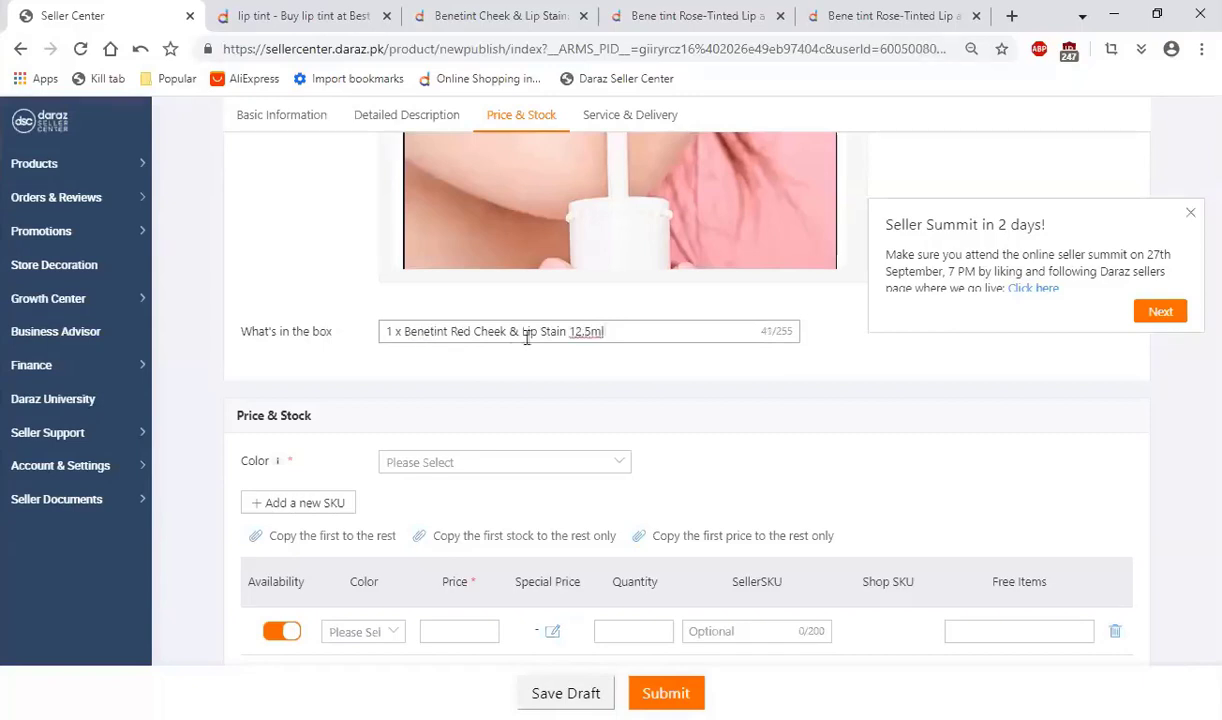
Step: Set the product colour to Others and rename that colour option Rose
scroll(300, 350, down, 1)
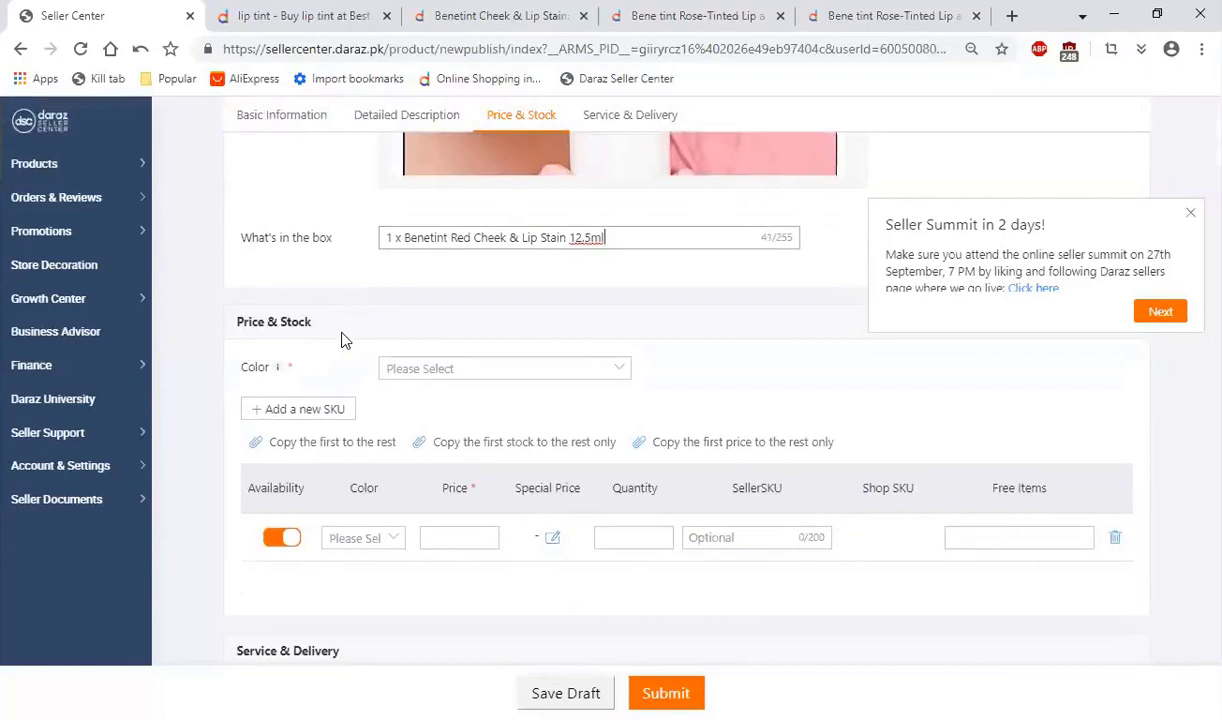
click(456, 370)
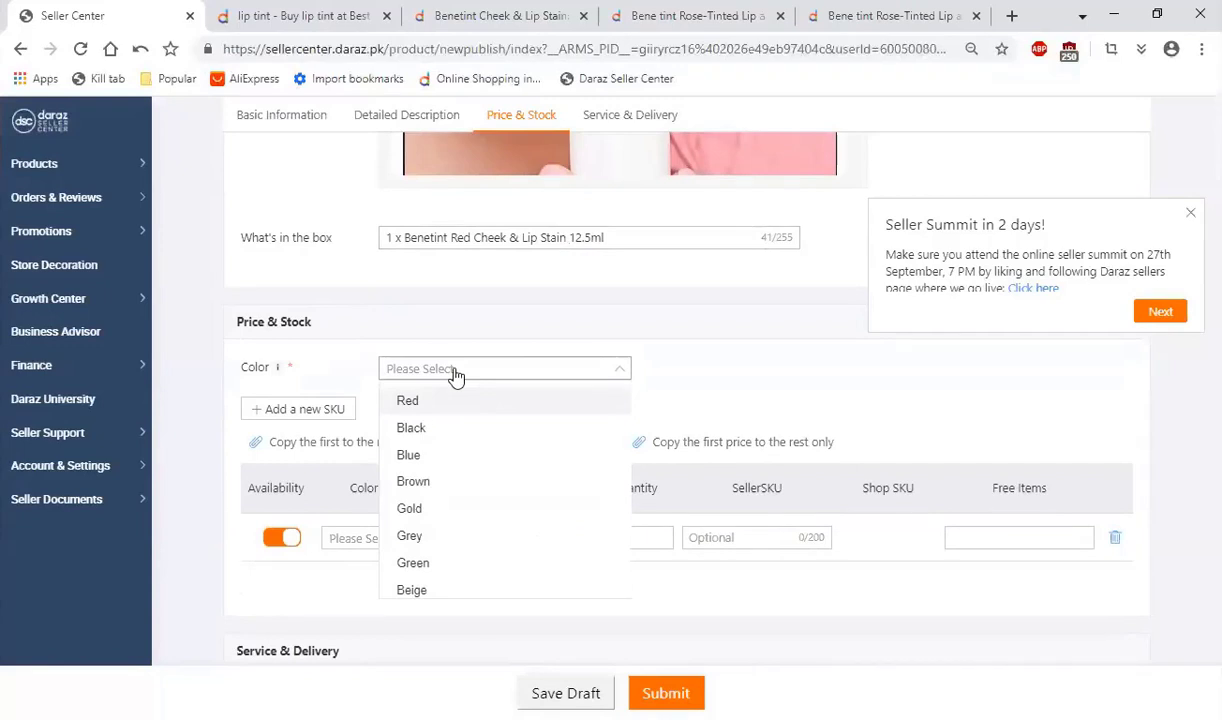
scroll(453, 480, down, 3)
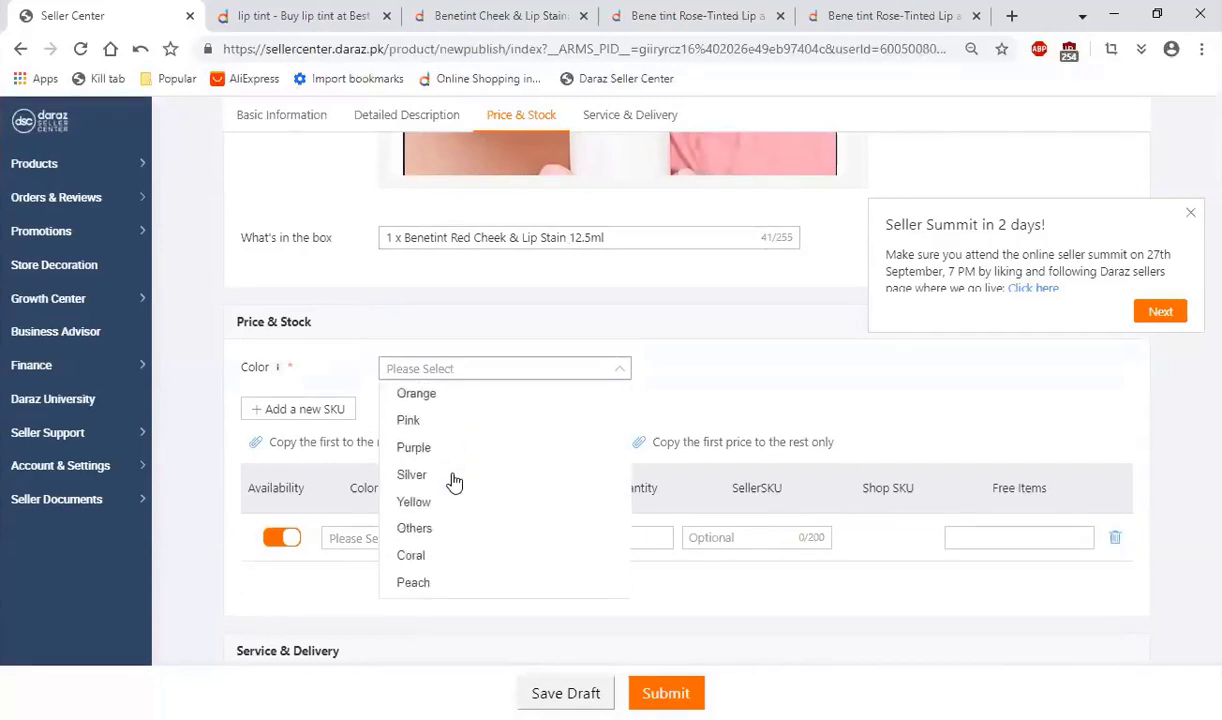
click(500, 492)
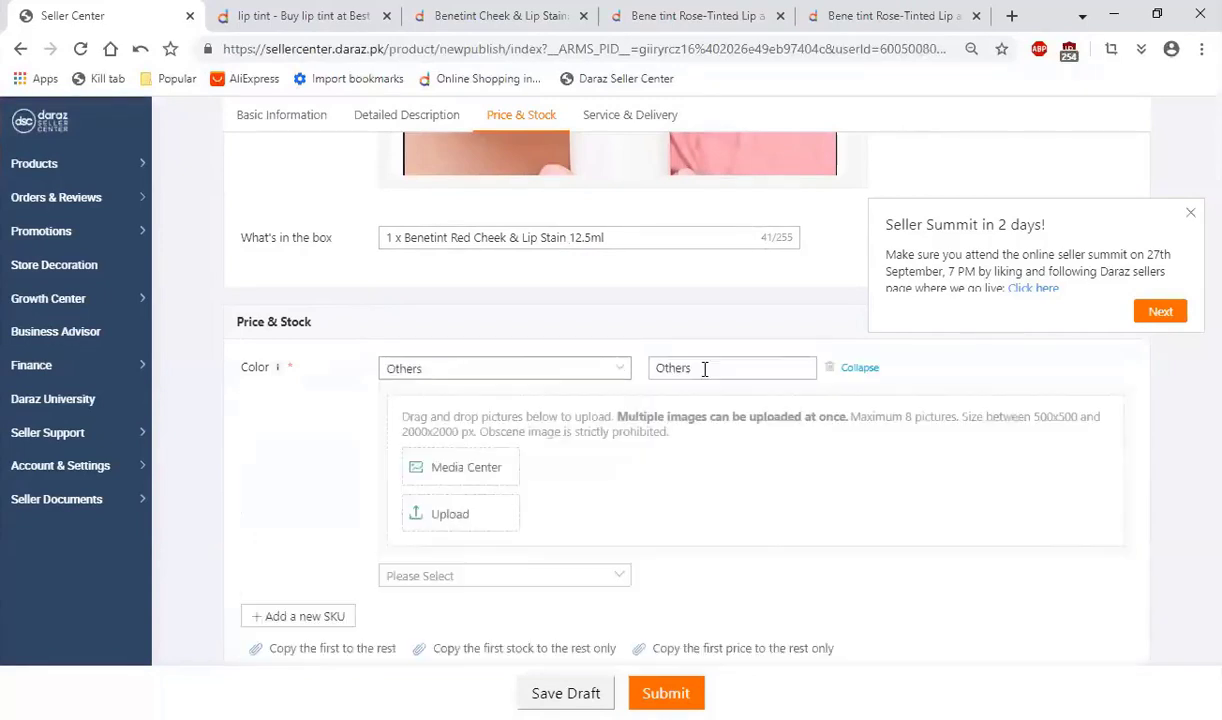
drag(704, 368, 603, 375)
text(Rose)
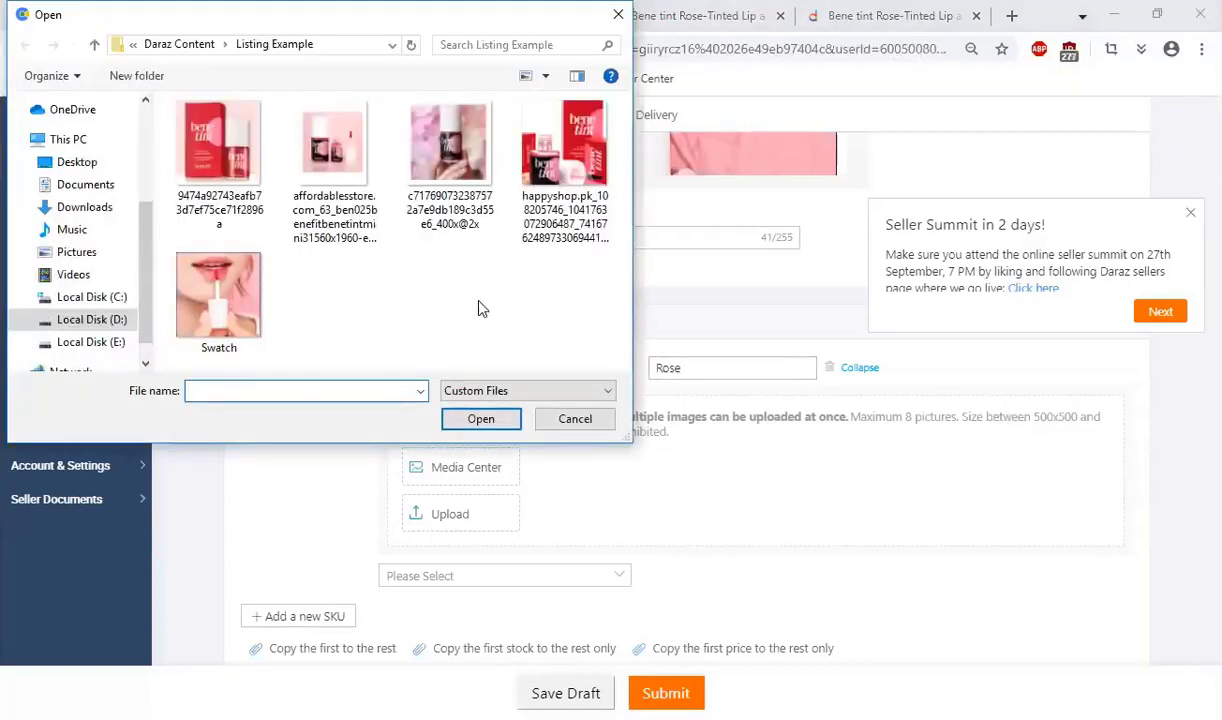
Step: Upload all five images from the Listing Example folder to the Rose colour and dismiss the Seller Summit notice
click(233, 190)
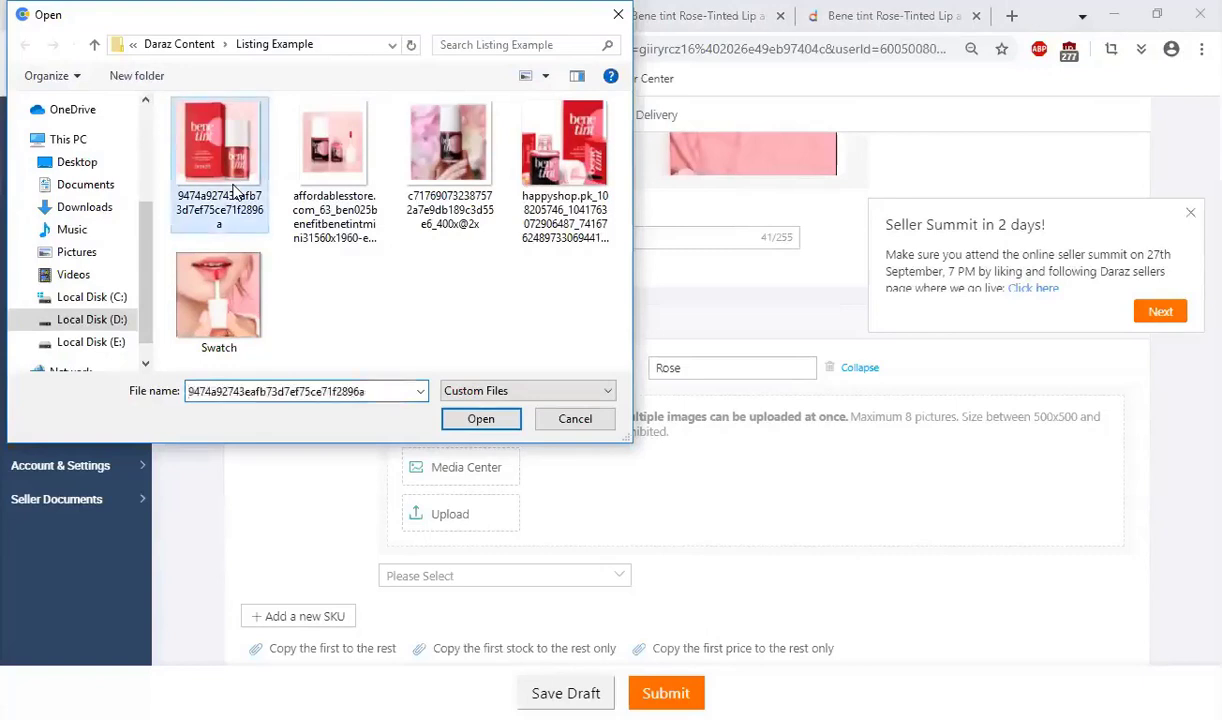
key(ctrl+a)
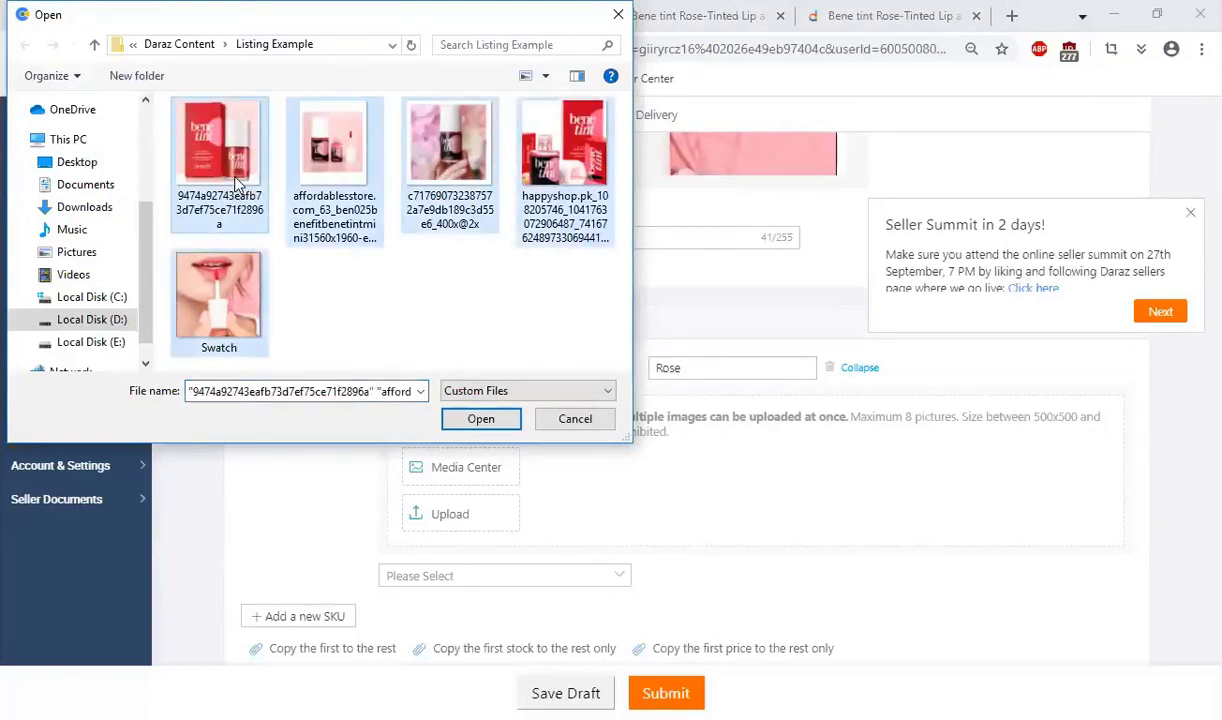
key(Return)
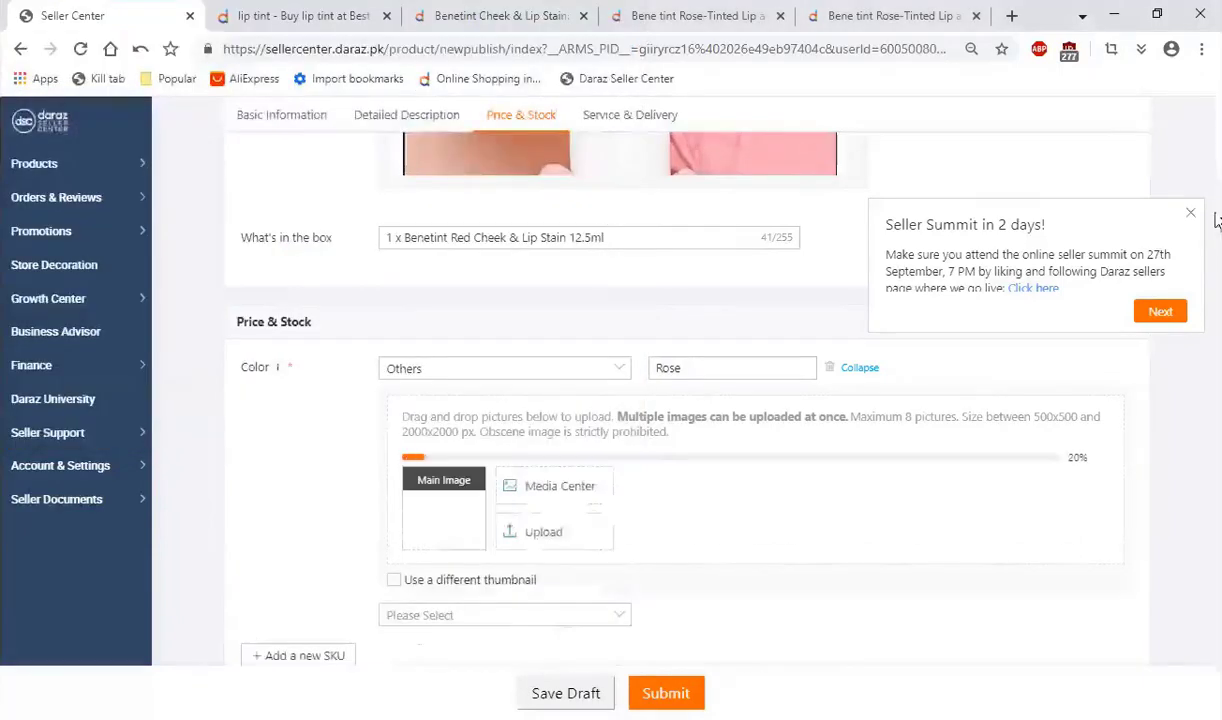
click(1191, 214)
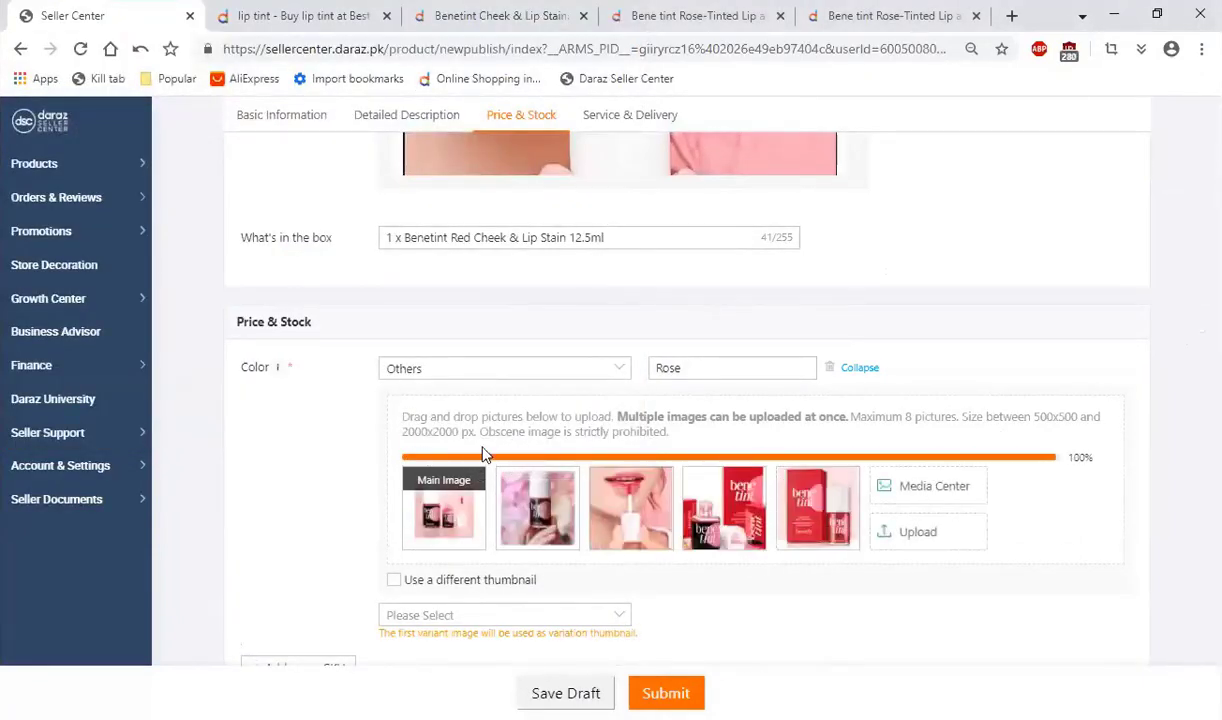
Step: Upload the five Listing Example images to the Media Center gallery and close it without selecting any
click(936, 470)
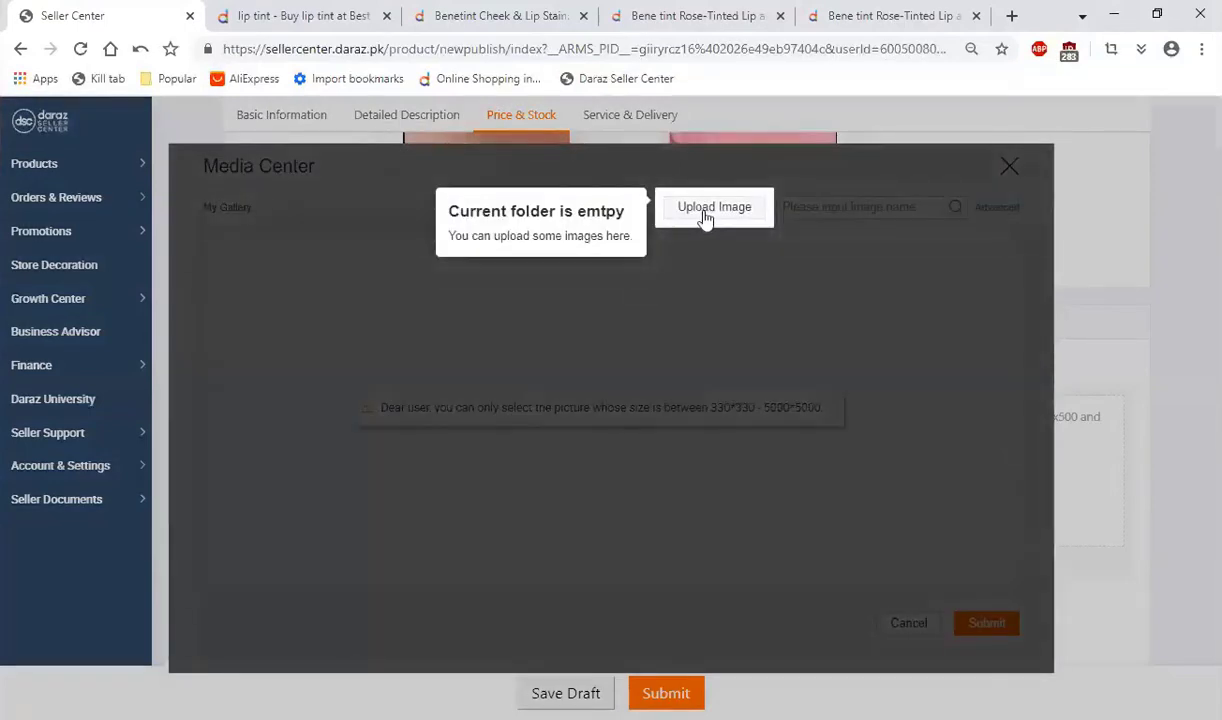
click(710, 208)
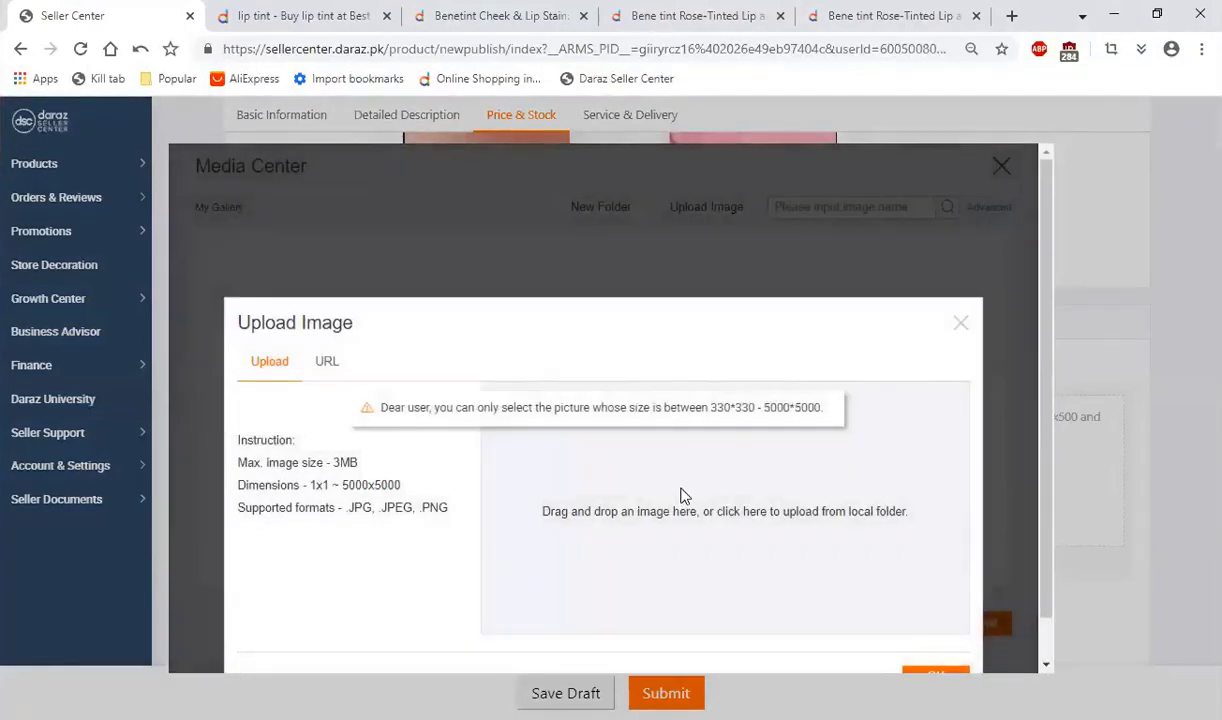
click(683, 493)
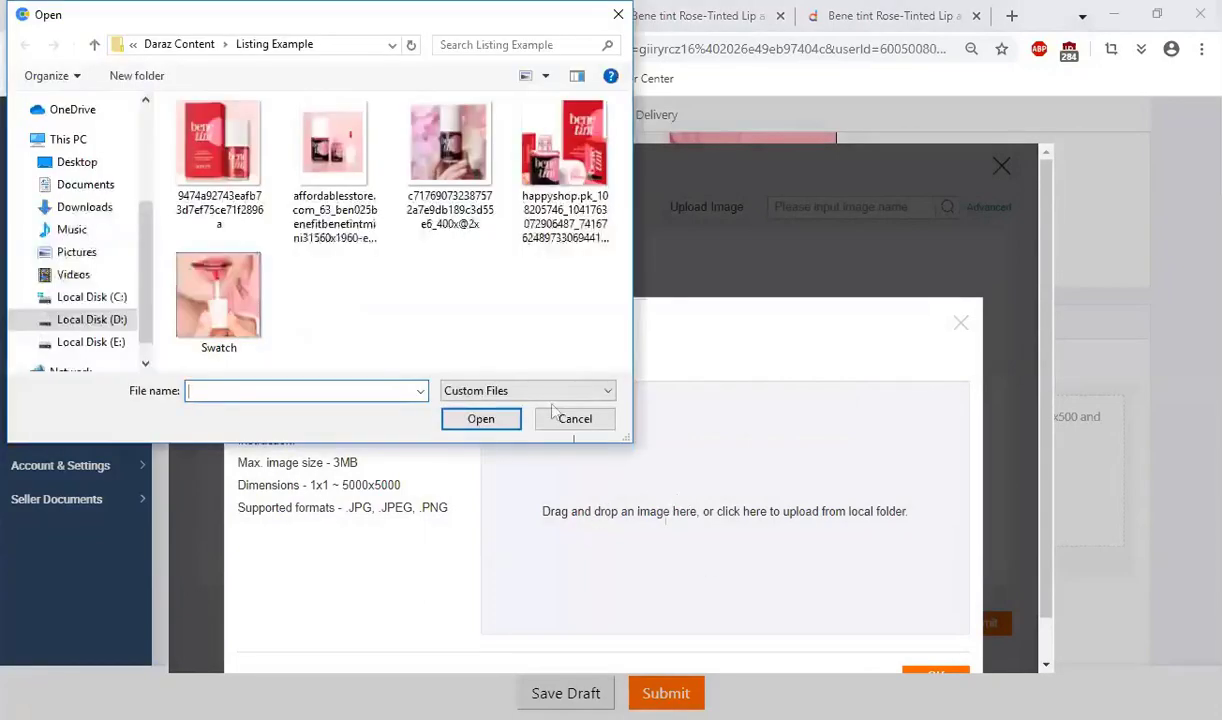
drag(590, 337, 208, 133)
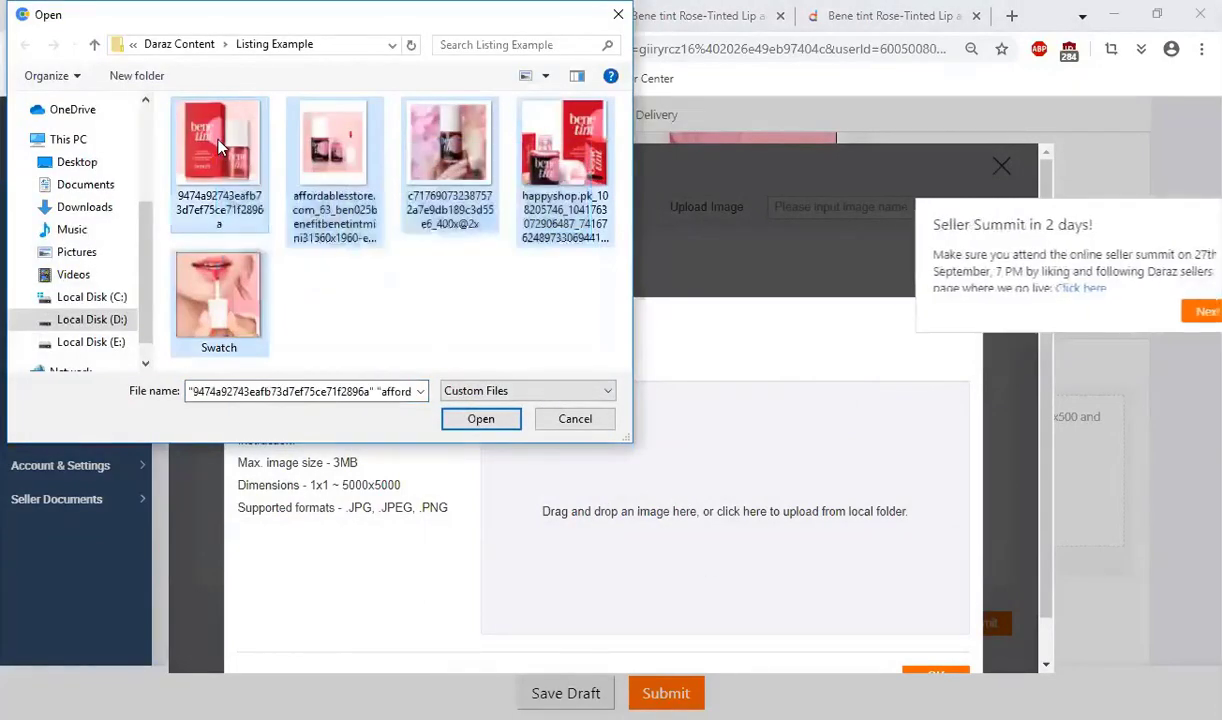
key(Return)
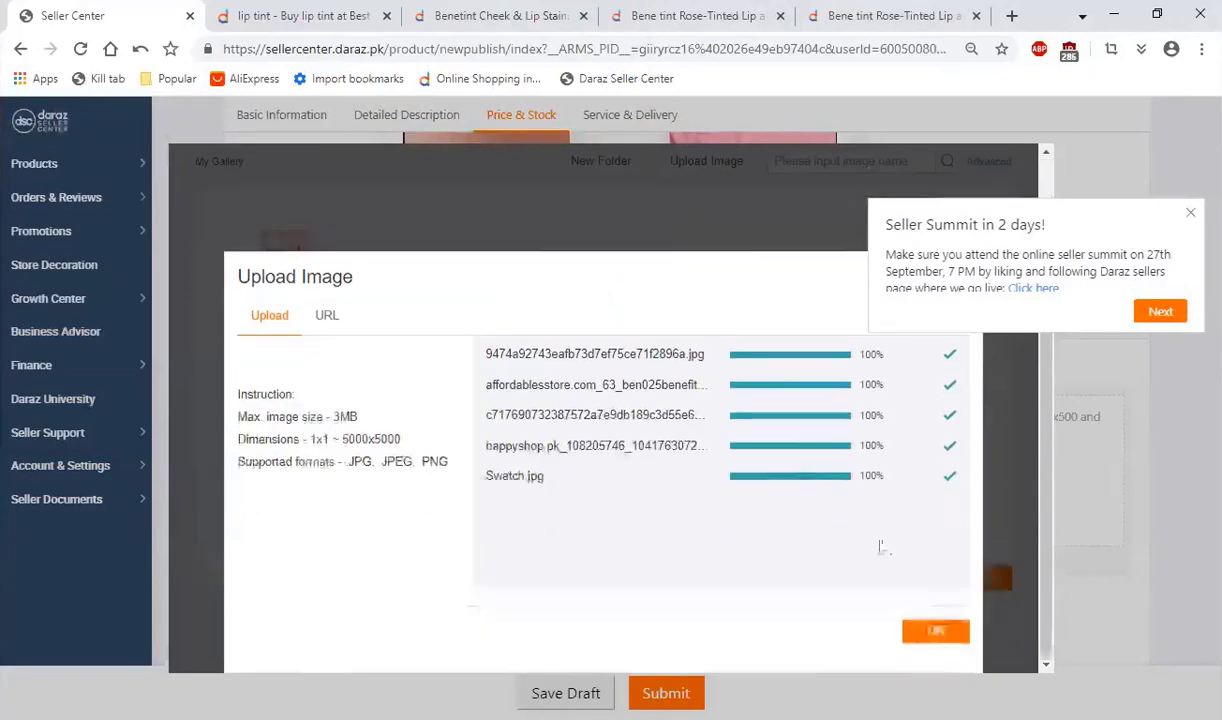
click(933, 632)
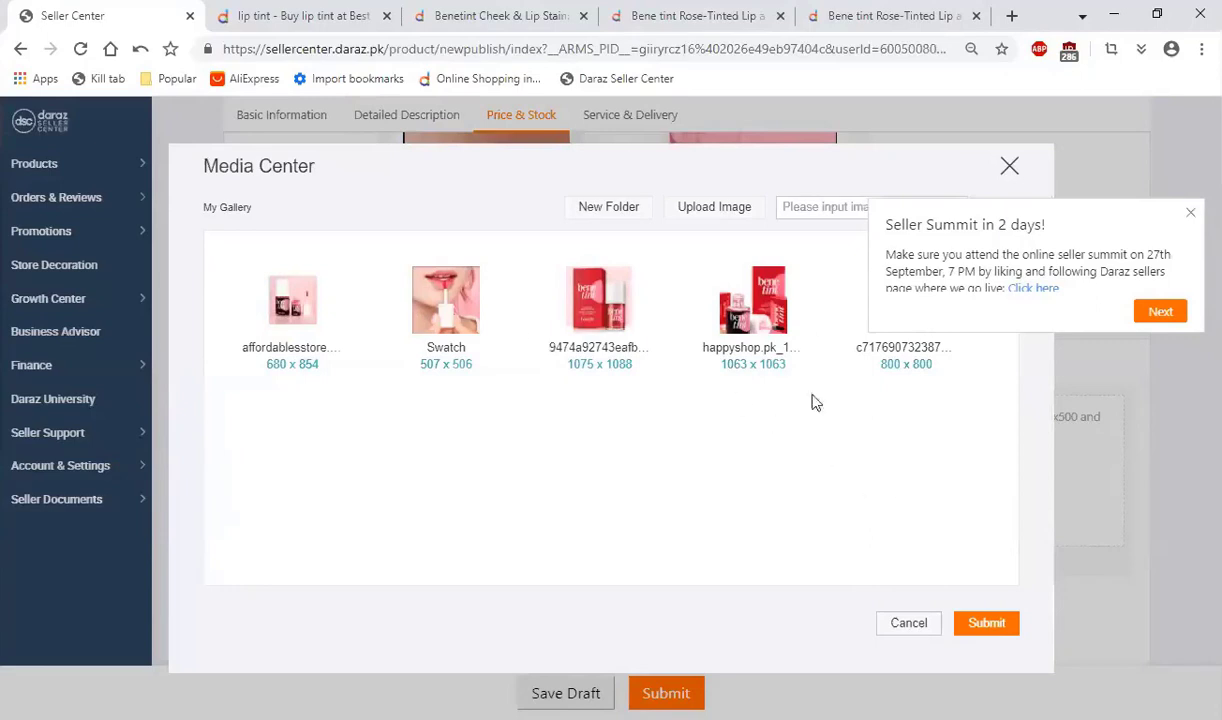
click(1009, 165)
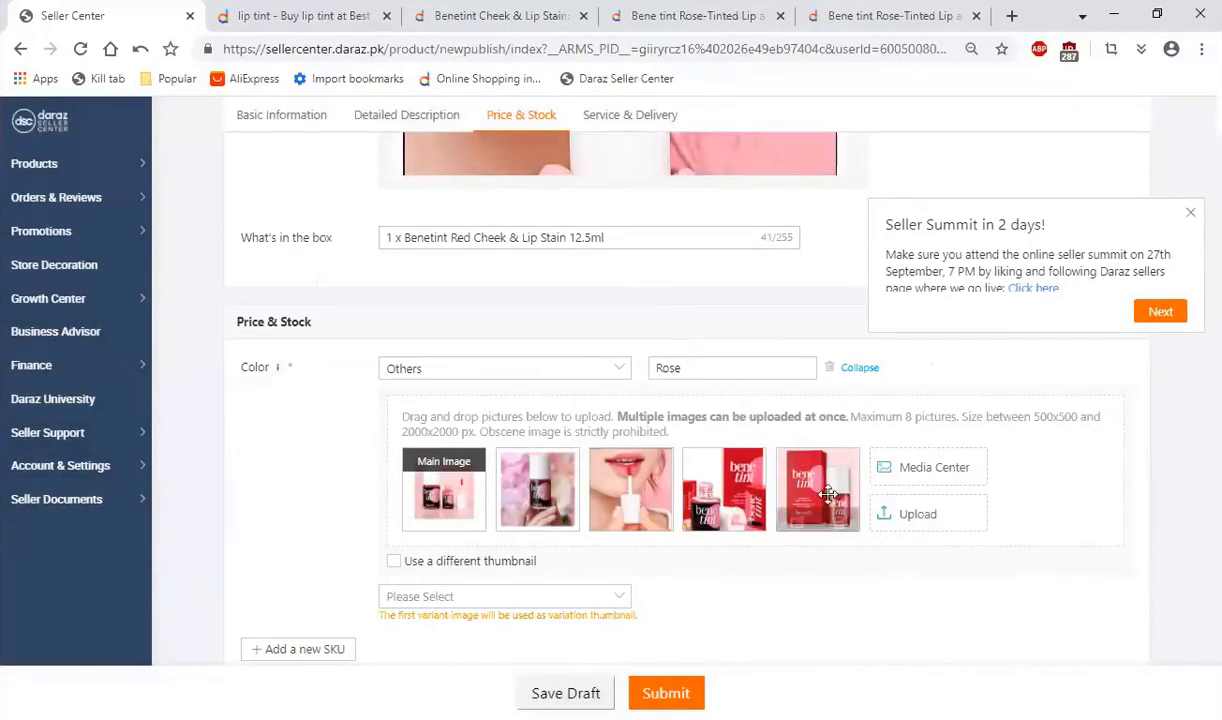
Step: Reorder the Rose images so the hand-held bottle photo is the main image, followed by the lip swatch and the red product set
mouse_move(827, 483)
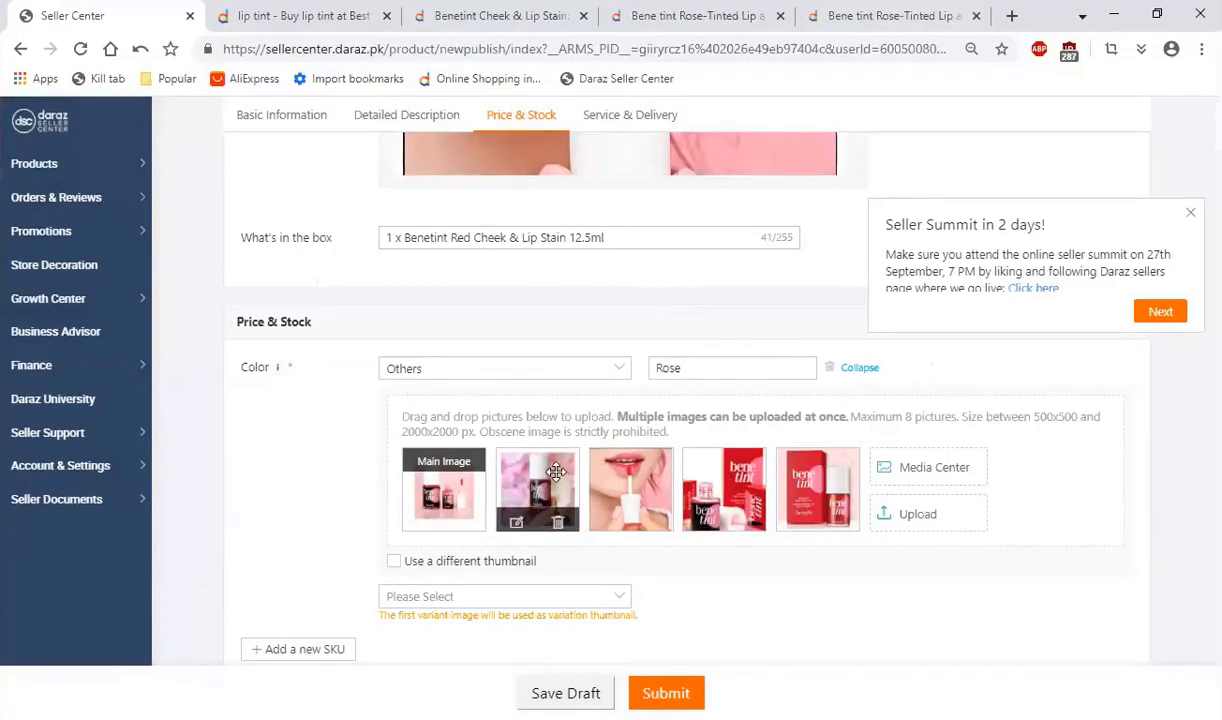
drag(555, 474, 428, 444)
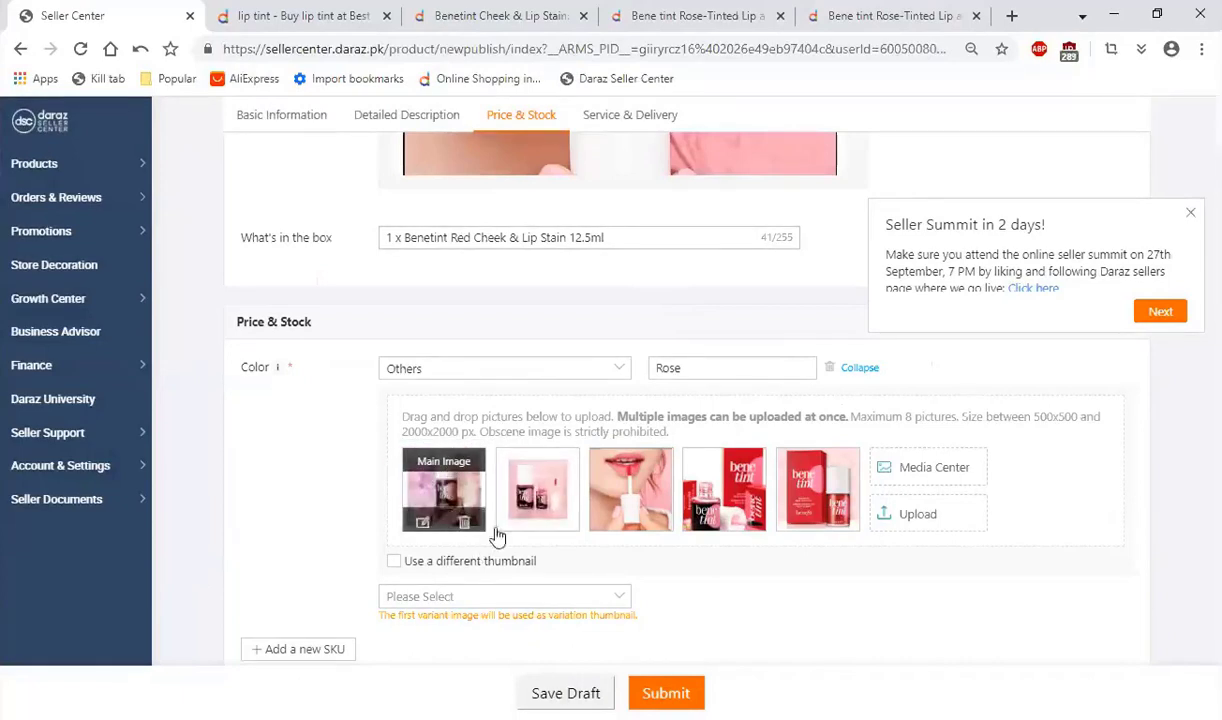
drag(615, 465, 526, 473)
drag(705, 472, 623, 471)
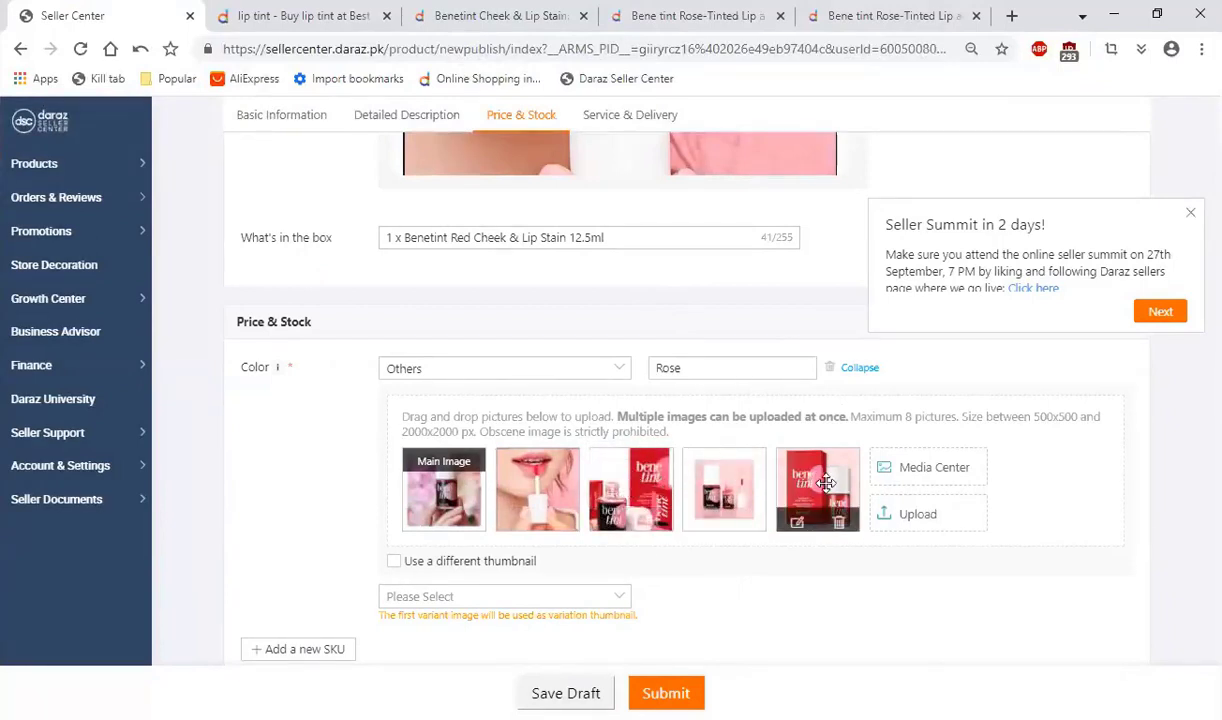
Step: Switch the Rose SKU's availability off and back on, and open and close its colour choices
scroll(336, 518, down, 1)
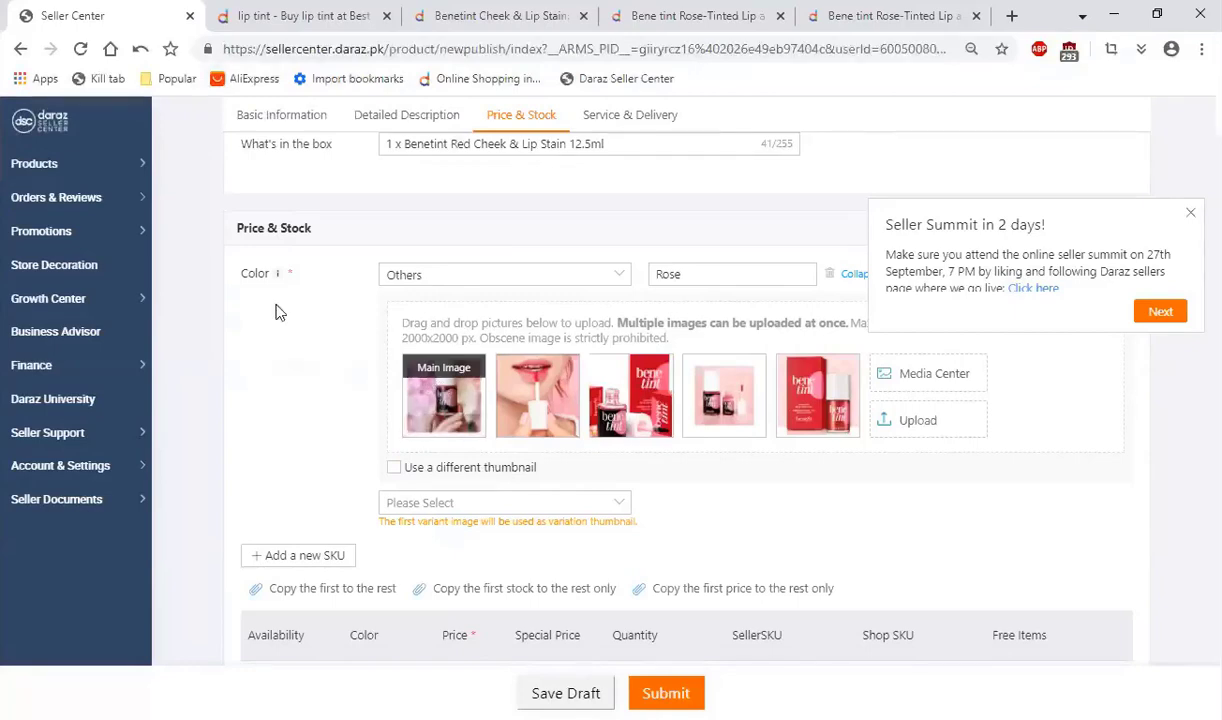
scroll(285, 355, down, 1)
scroll(285, 355, down, 1)
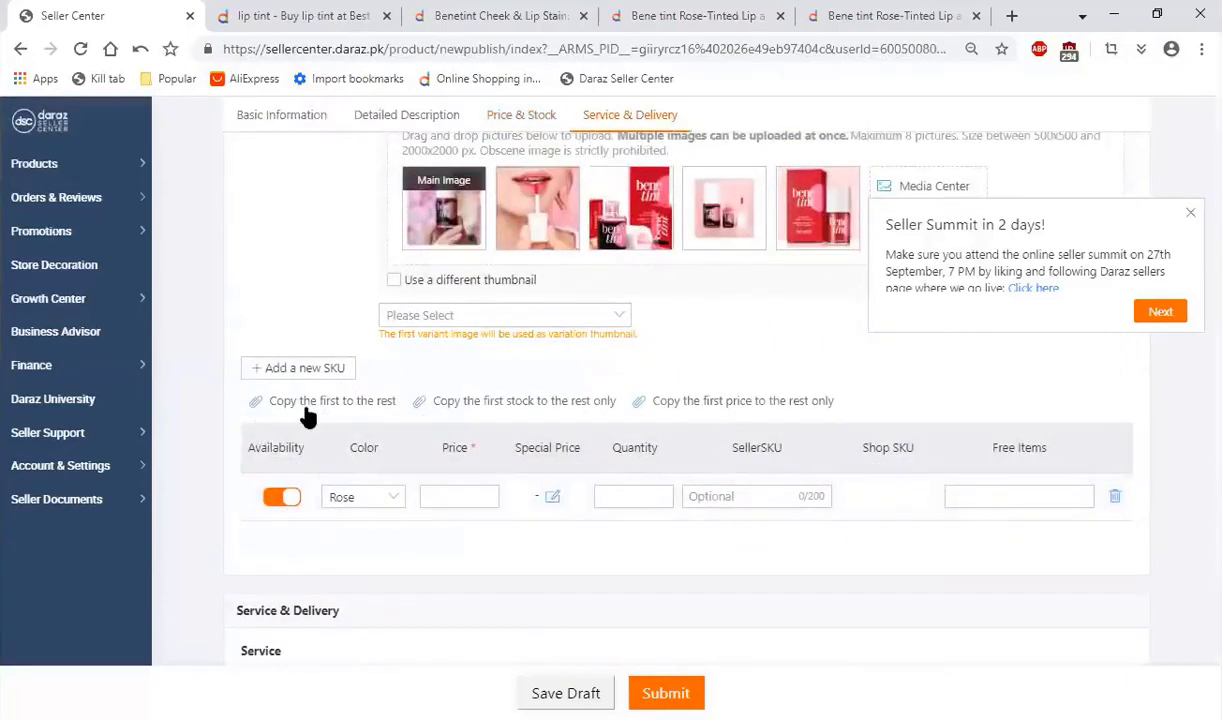
click(280, 500)
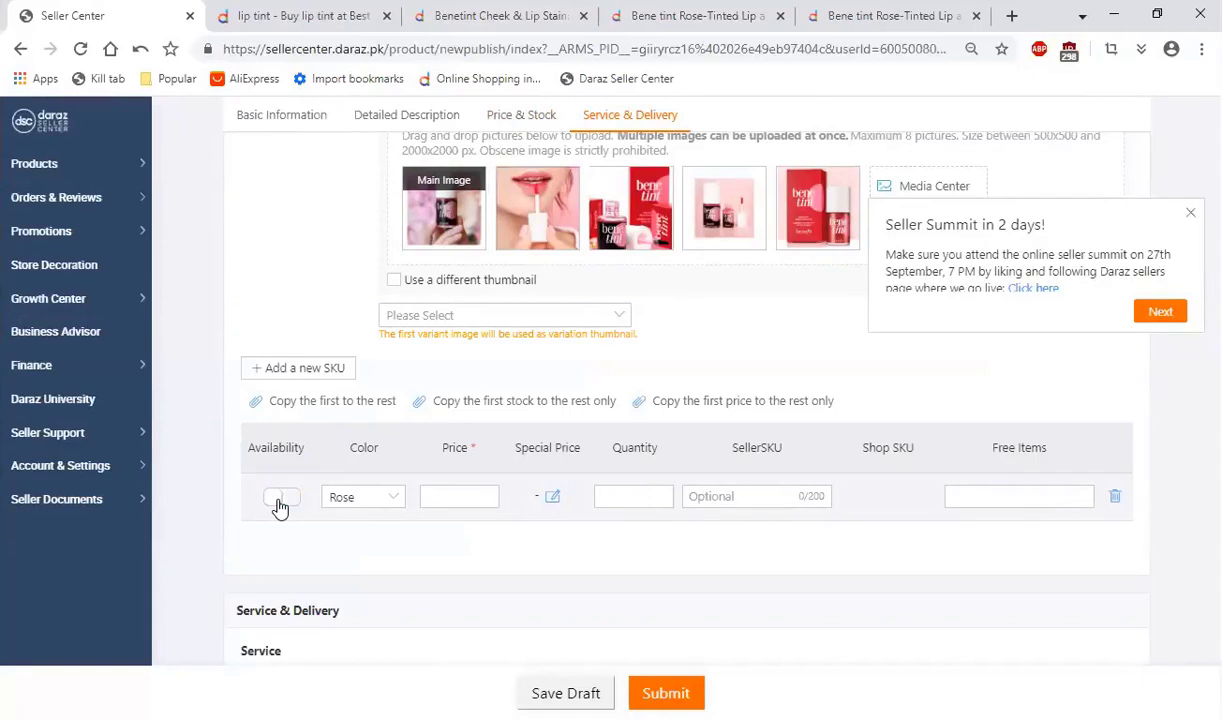
click(281, 500)
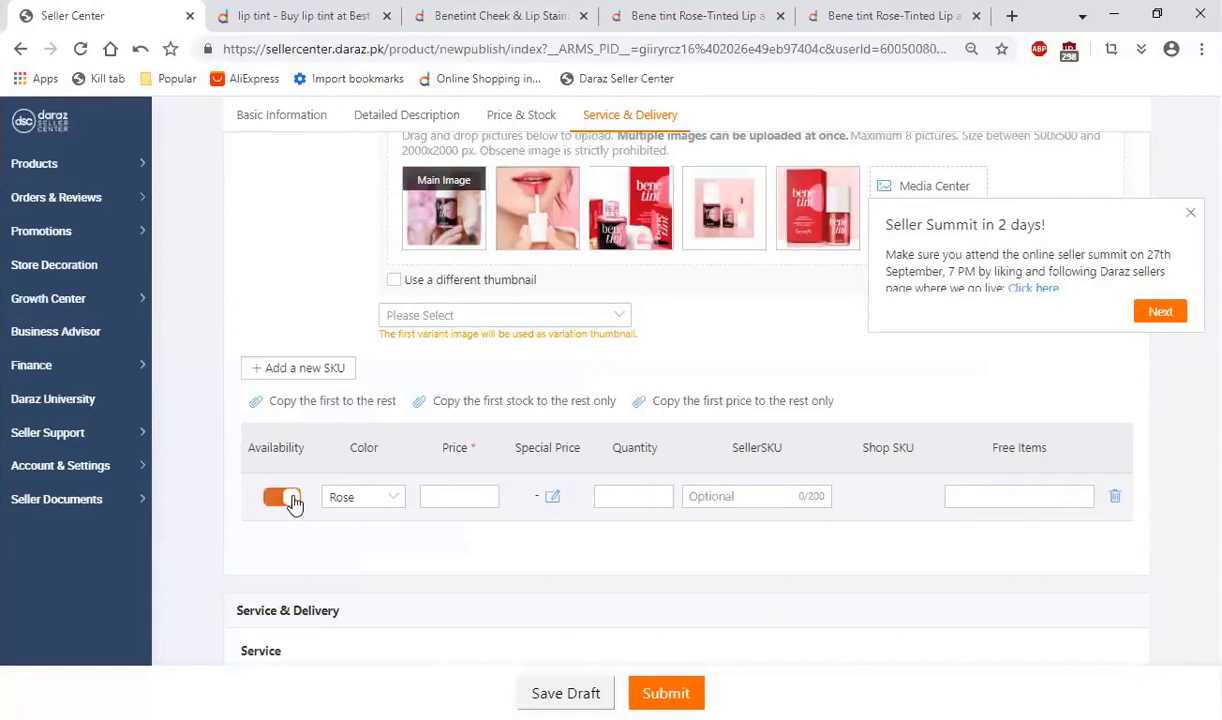
click(390, 501)
click(390, 502)
Step: Compare the prices of the two competing Bene tint listings and set the Rose SKU's price to 300
click(459, 504)
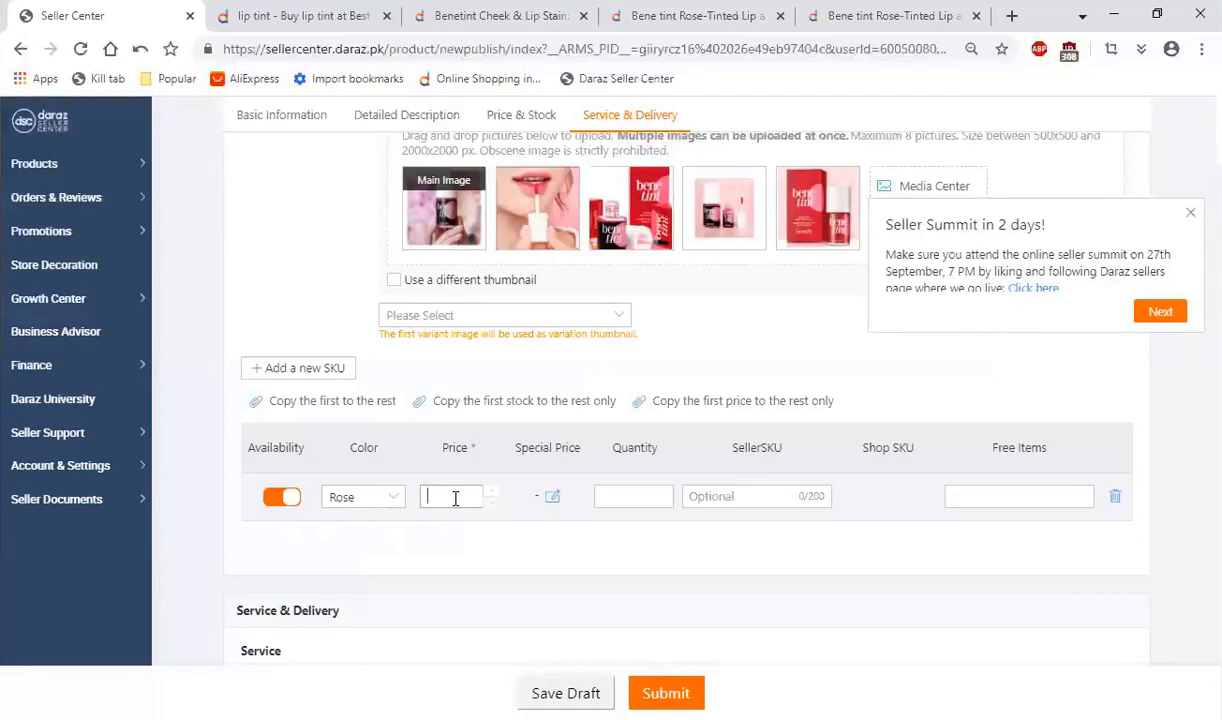
click(672, 15)
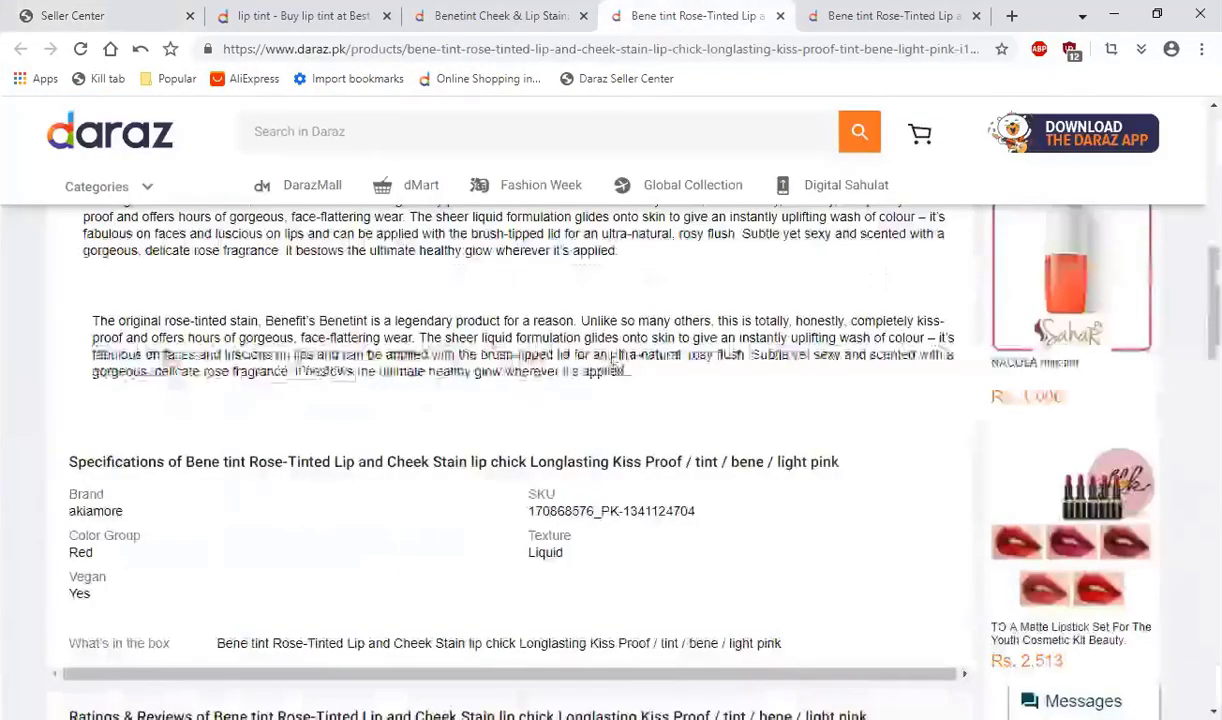
scroll(440, 364, up, 7)
click(890, 14)
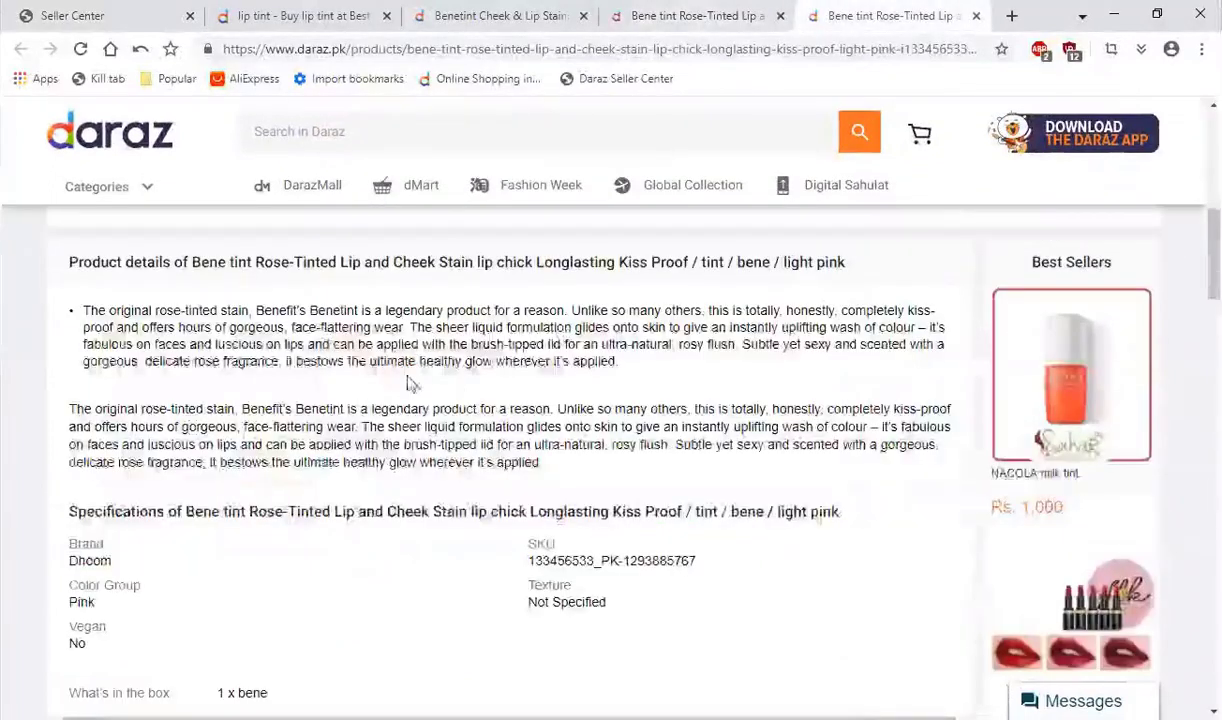
scroll(445, 448, up, 10)
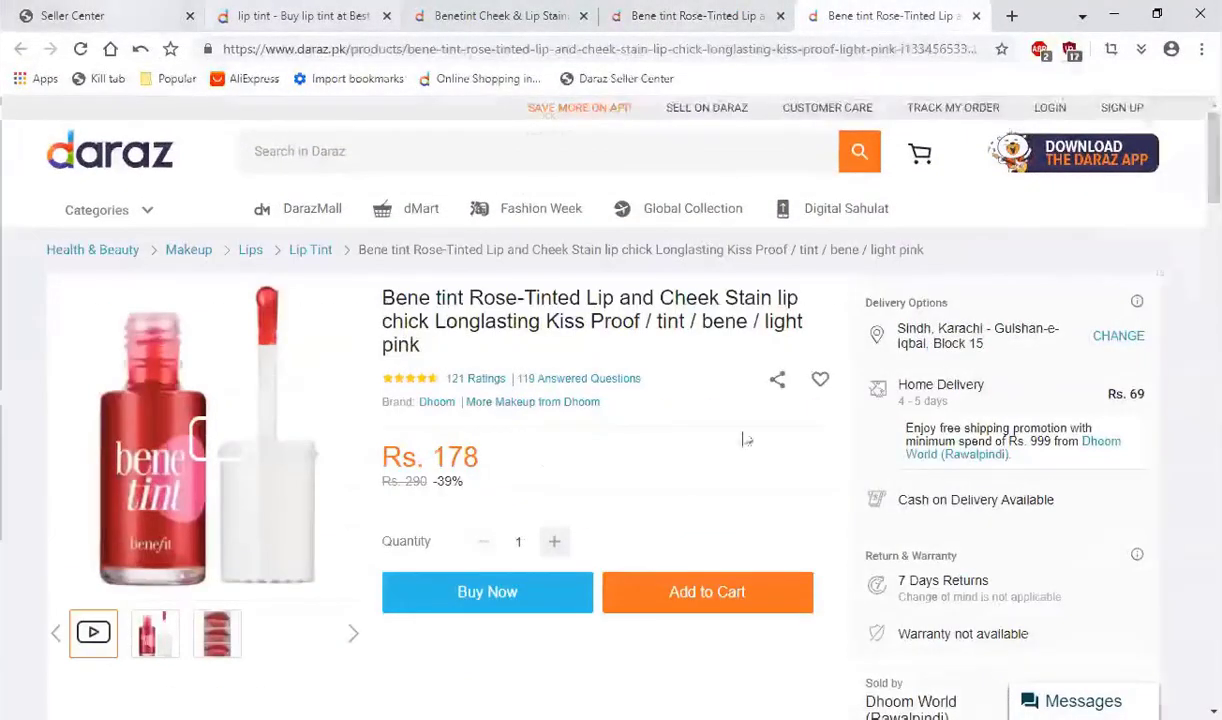
key(ctrl+1)
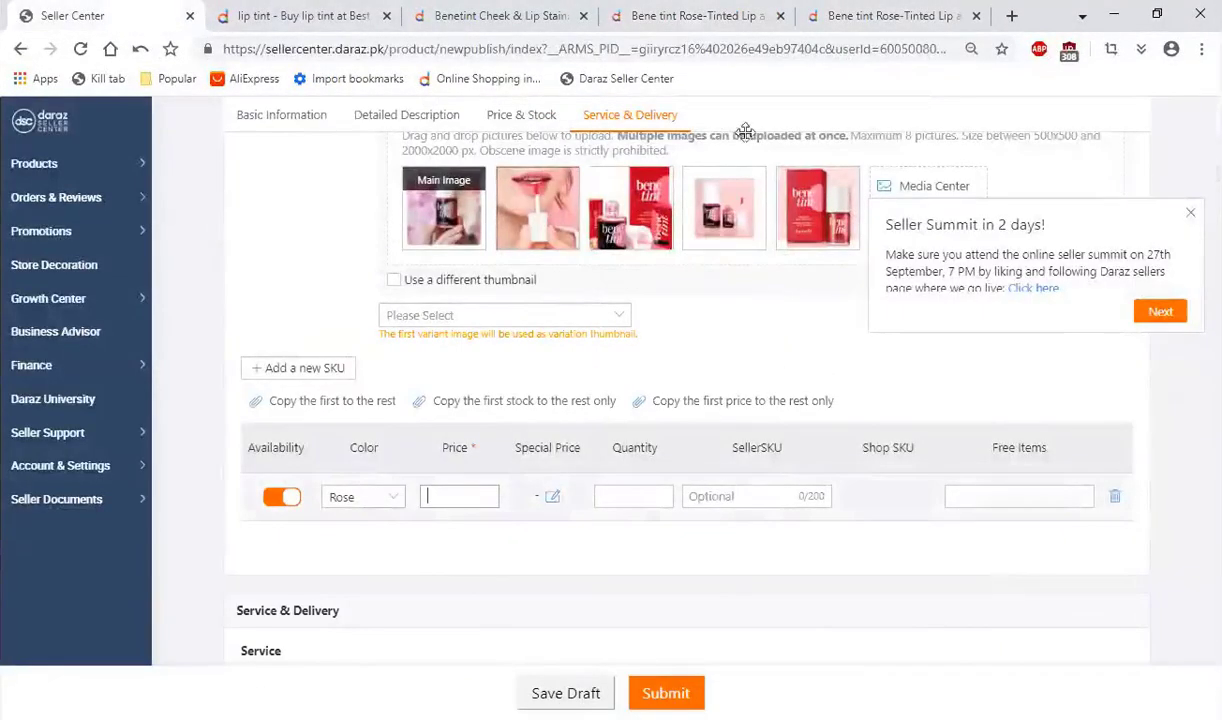
click(690, 15)
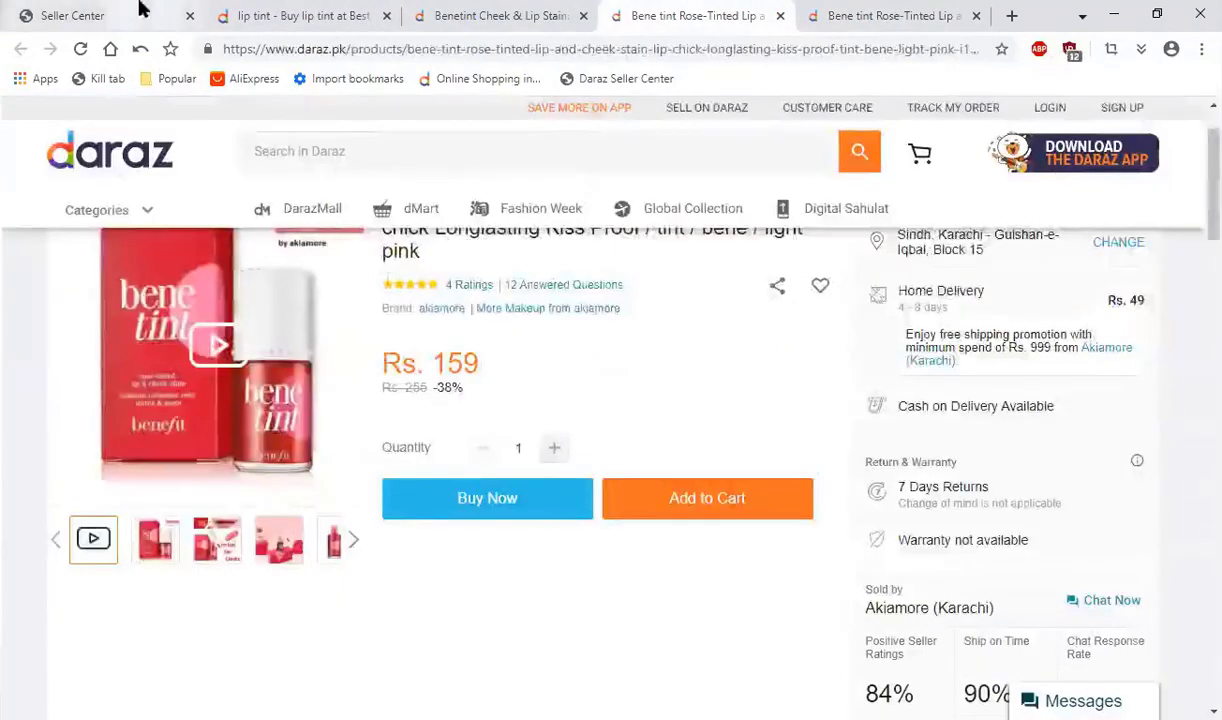
click(143, 9)
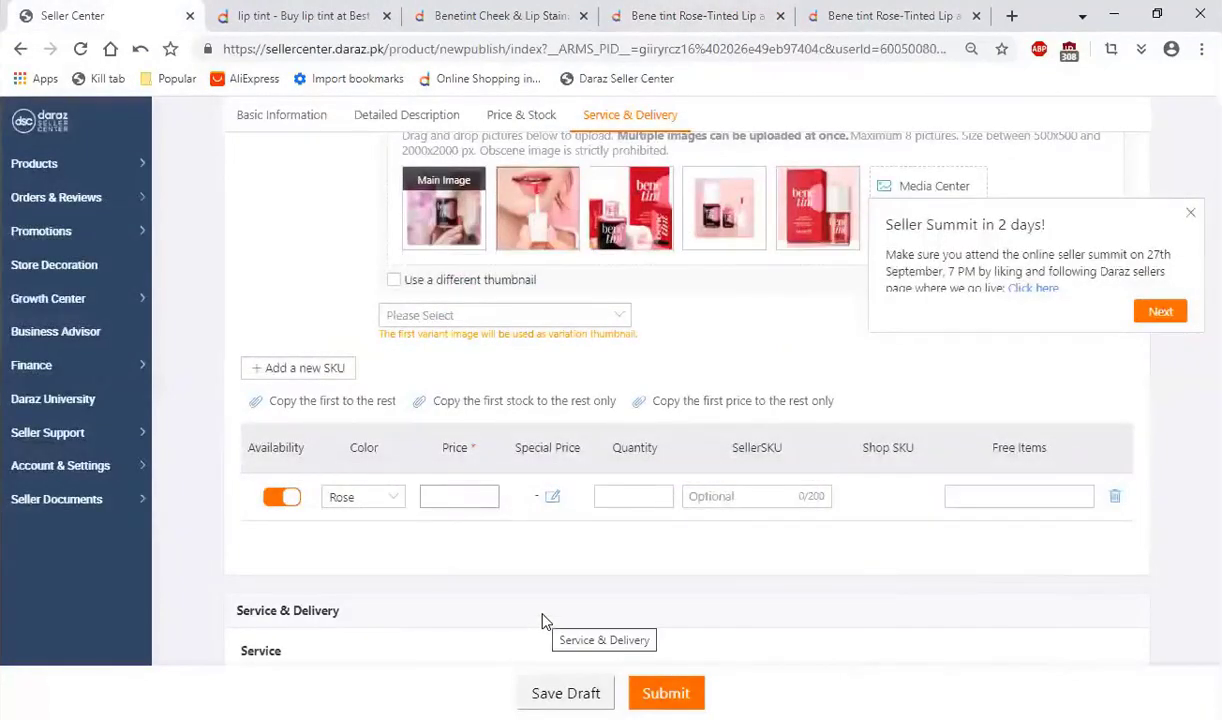
text(300)
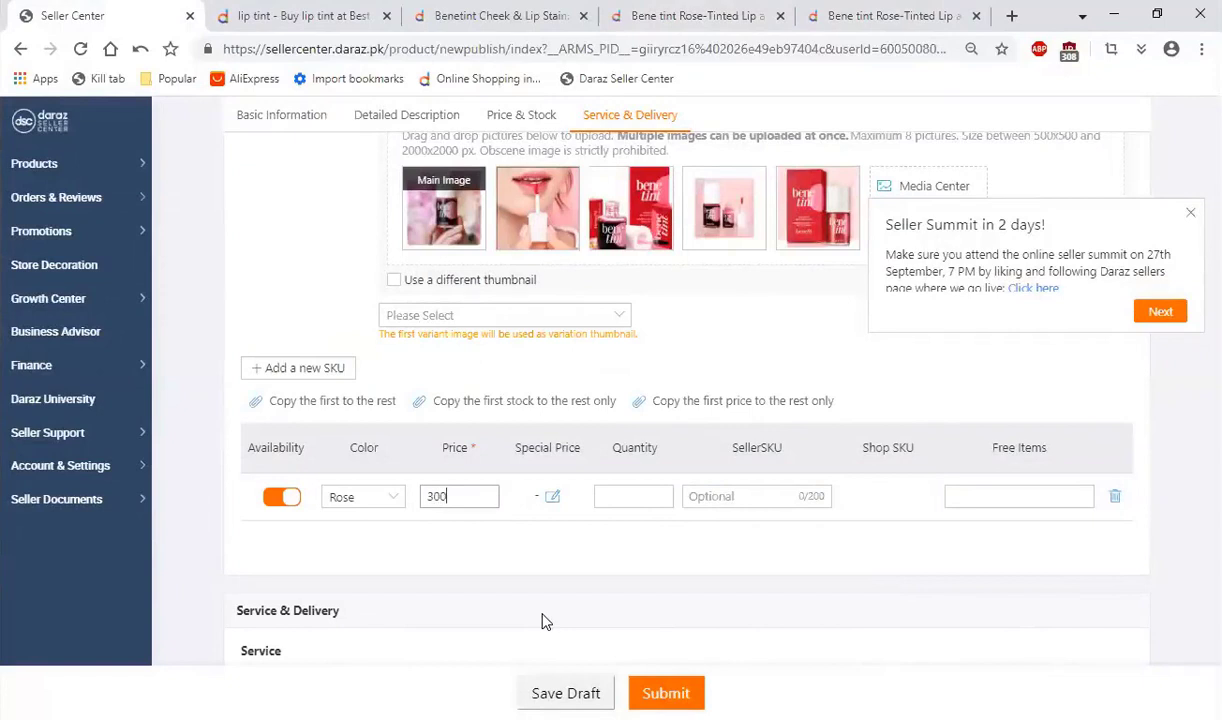
Step: Enter 155 as the special price for the Rose SKU
click(552, 496)
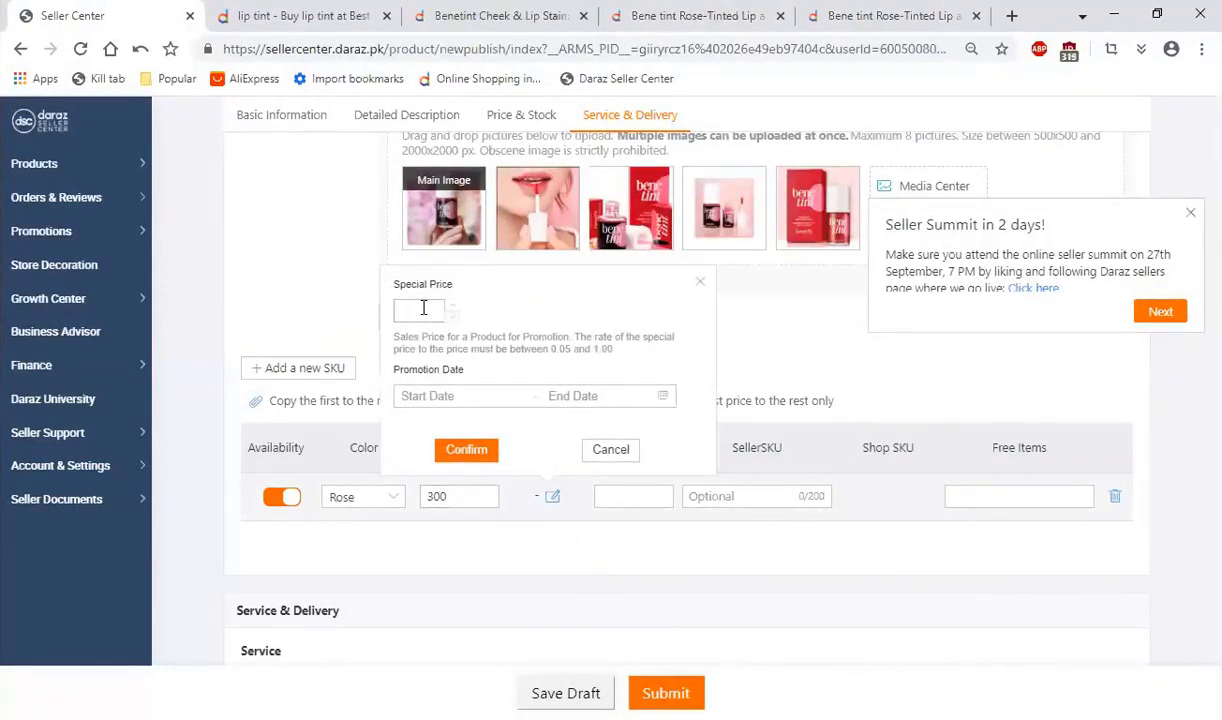
text(160)
key(BackSpace)
key(BackSpace)
text(55)
Step: Set the Rose SKU's promotion period from 2020-09-25 to 2022-10-07 and confirm the special price
click(420, 396)
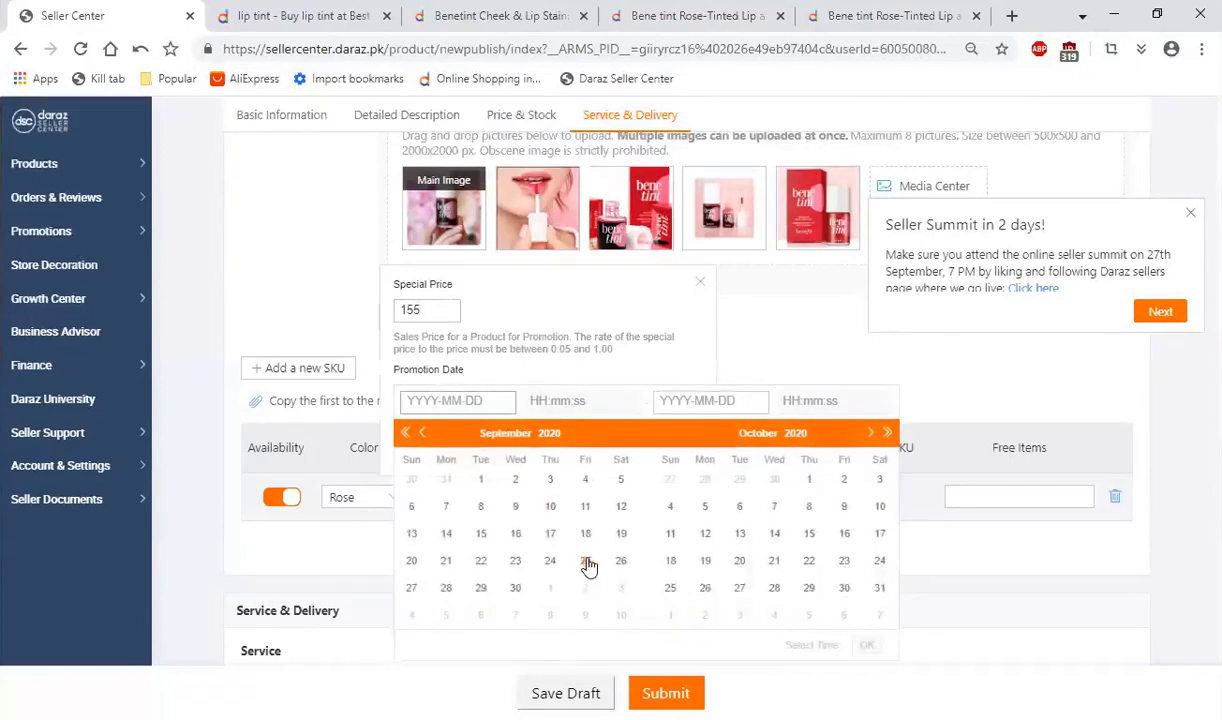
click(585, 560)
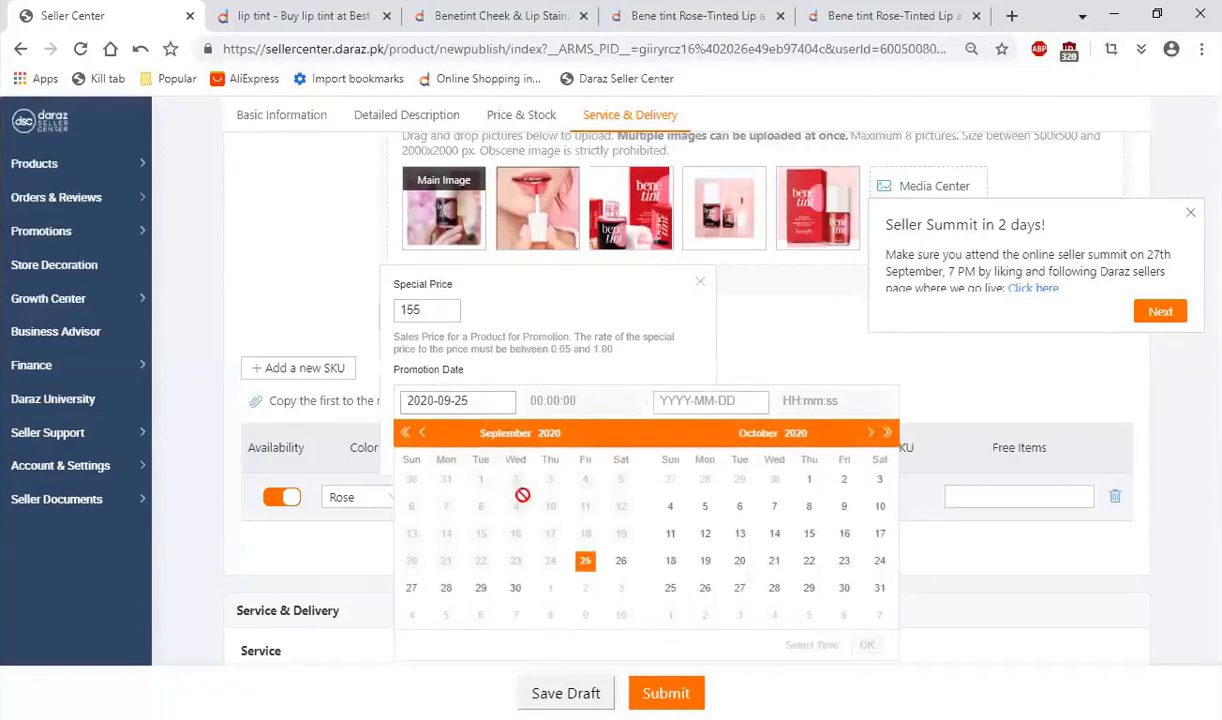
click(887, 433)
click(887, 433)
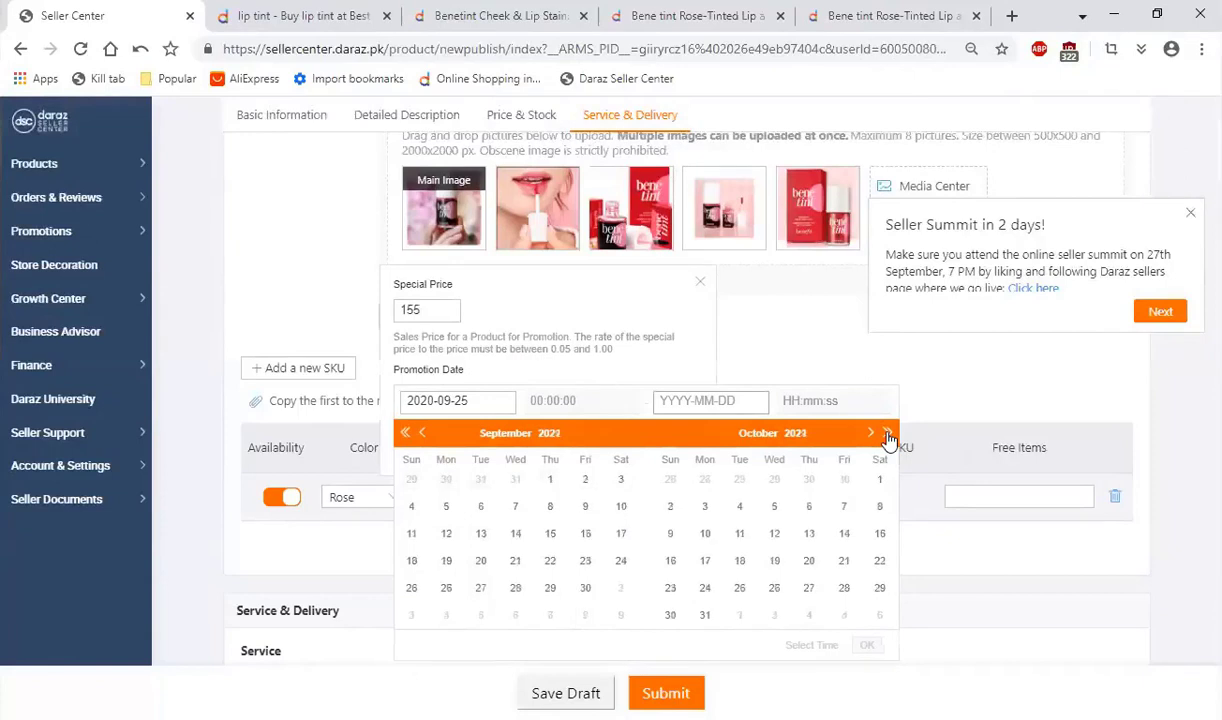
click(845, 509)
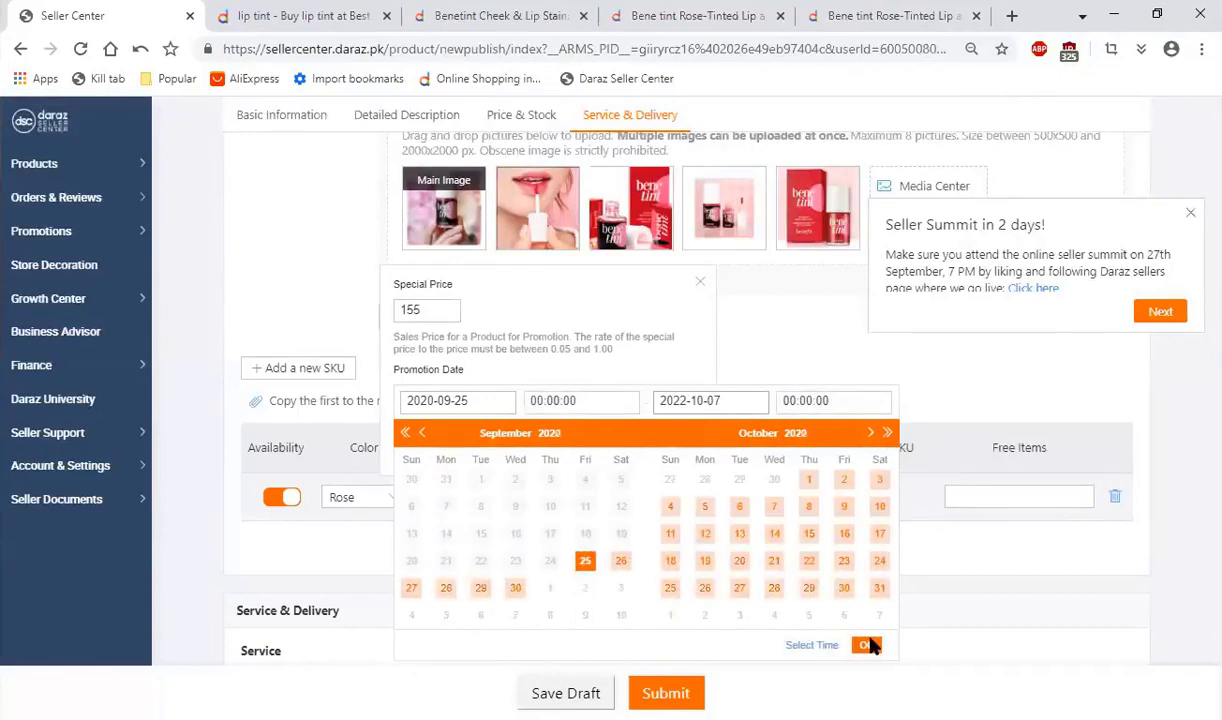
click(866, 645)
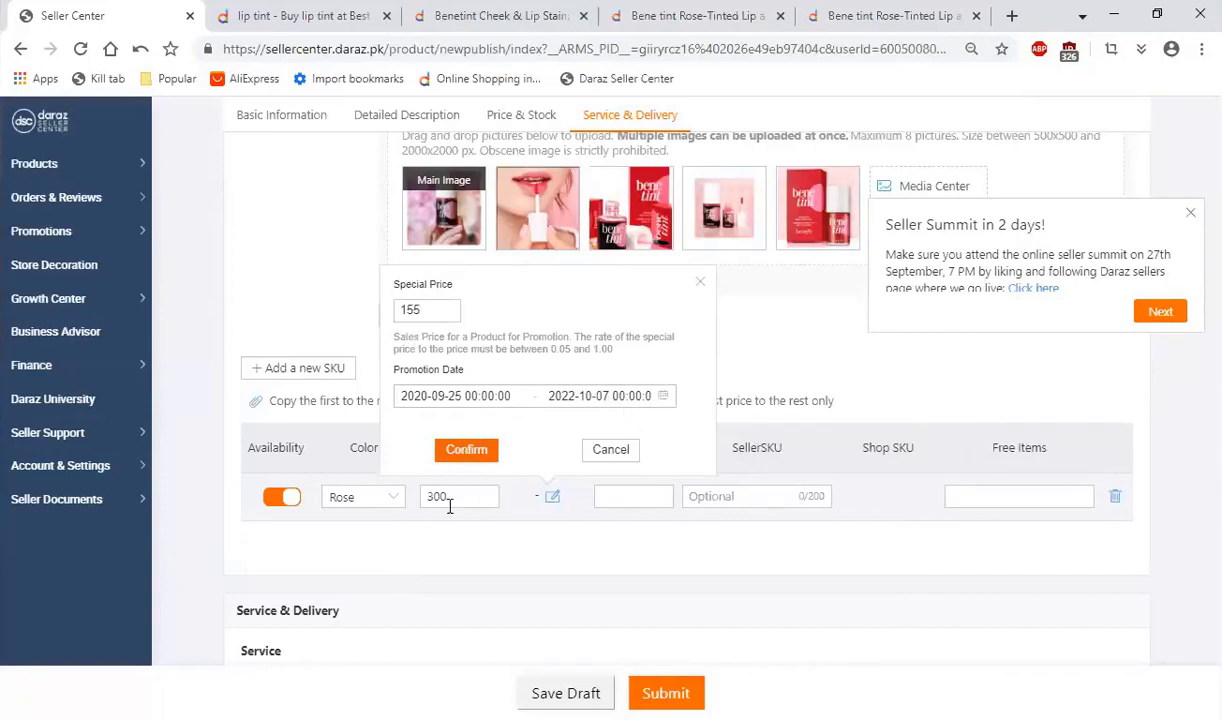
click(467, 451)
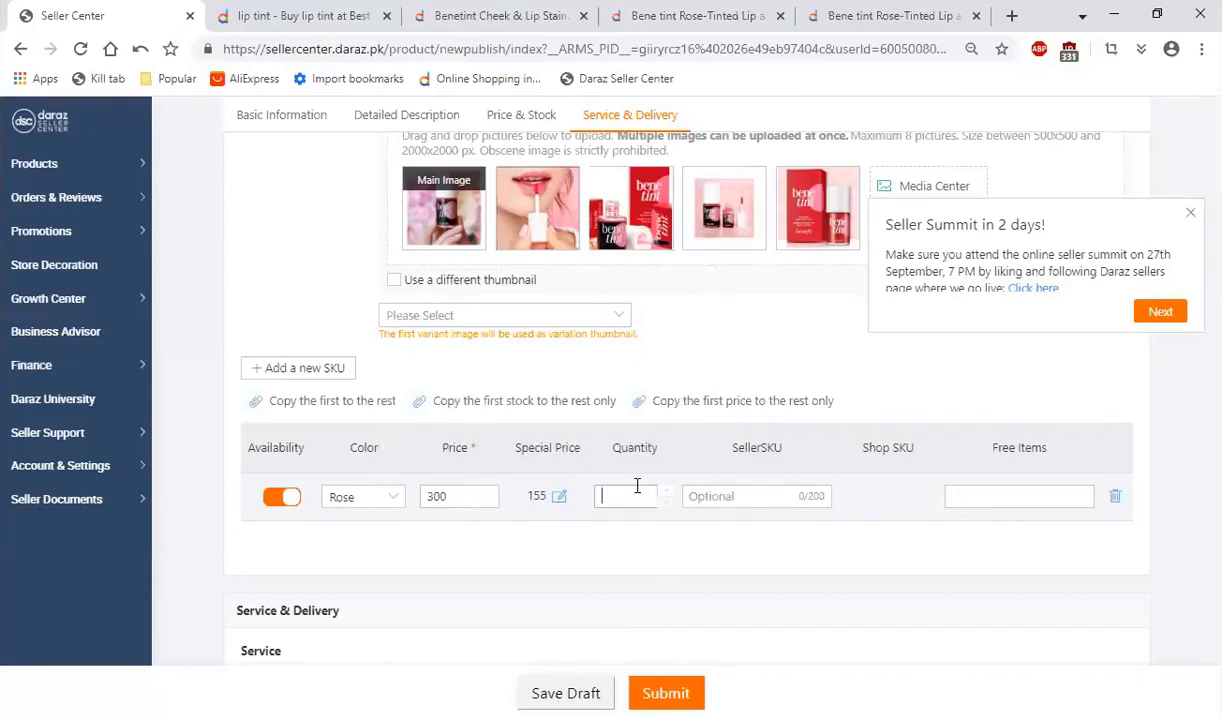
Step: Enter a quantity of 20 and the SellerSKU LipTint-001 for the Rose SKU
text(20)
click(706, 492)
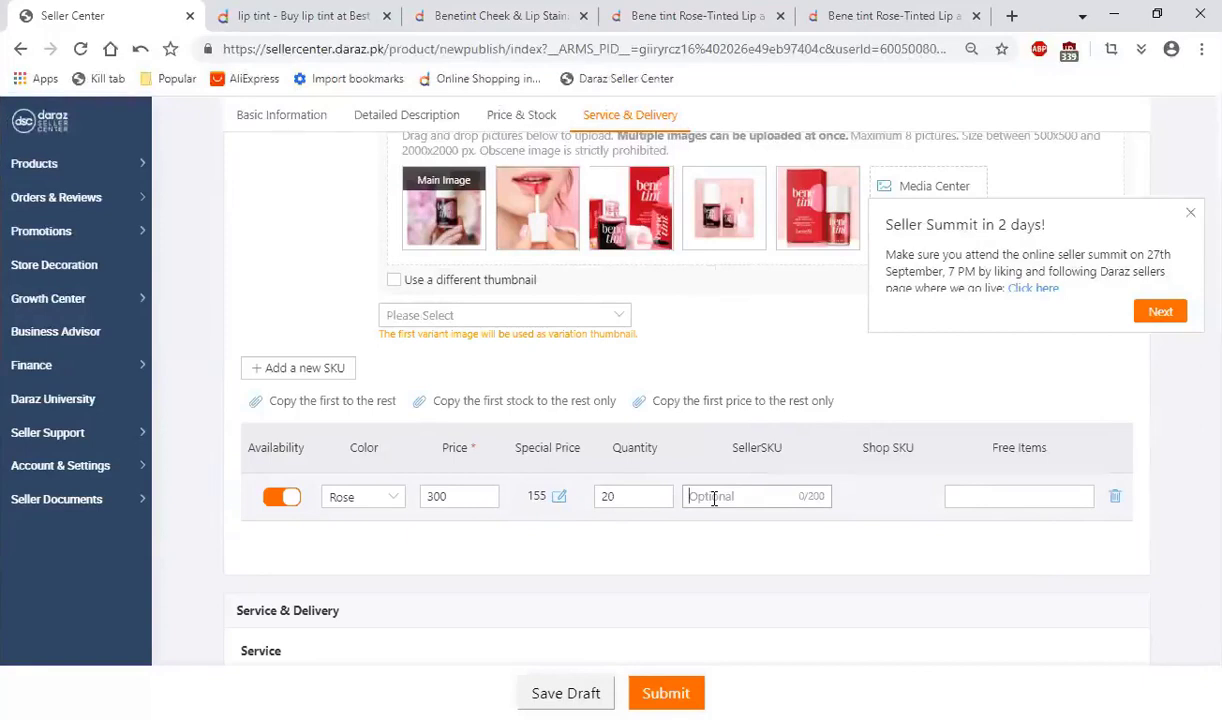
text(LipTint-001)
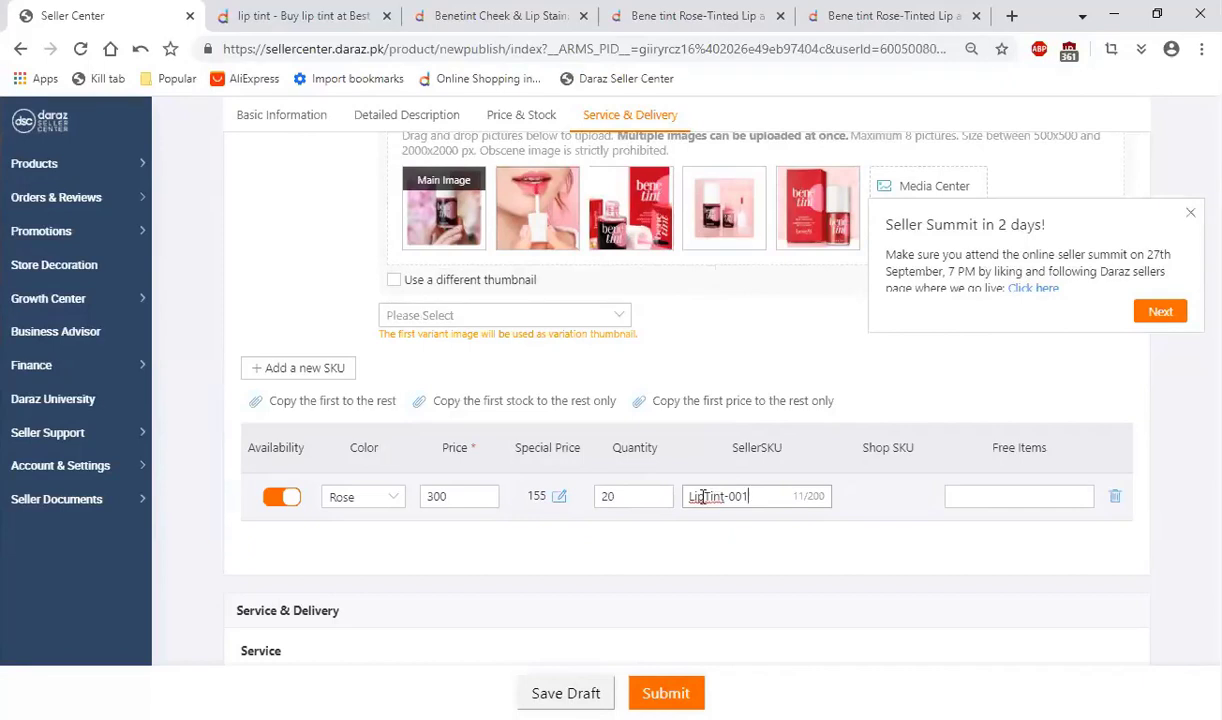
Step: Set the package weight in the Delivery section to 0.2 kg
scroll(725, 460, down, 1)
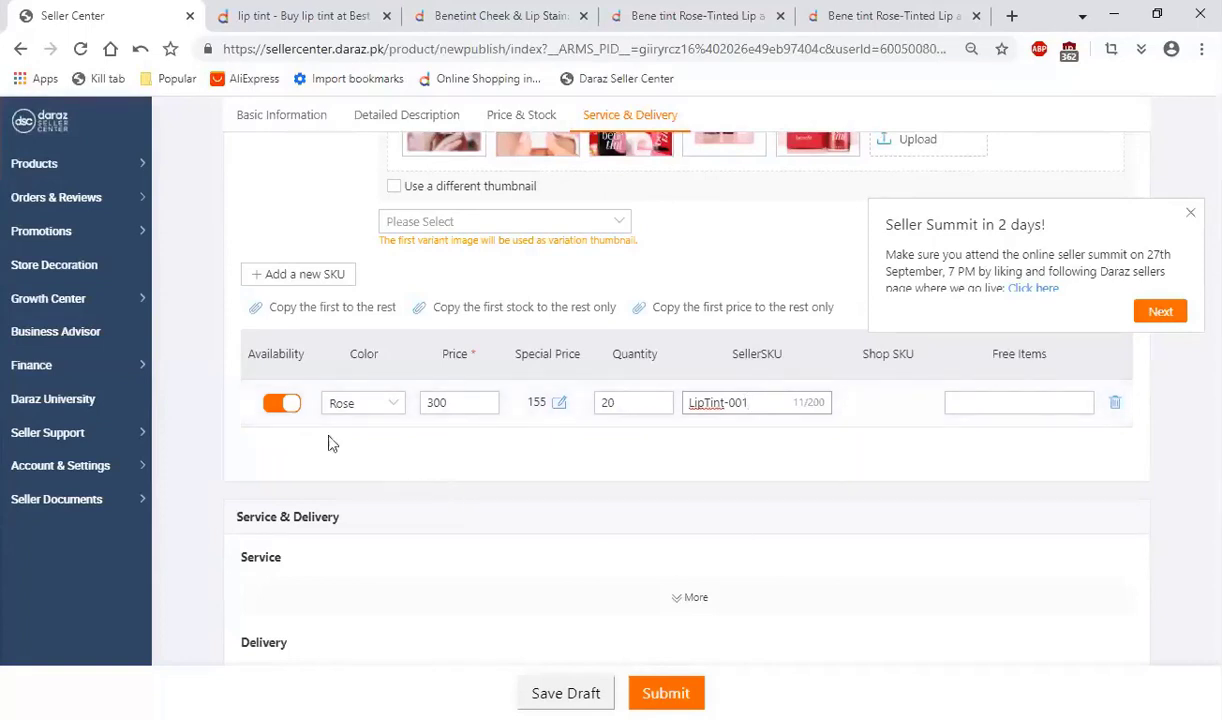
scroll(507, 440, down, 2)
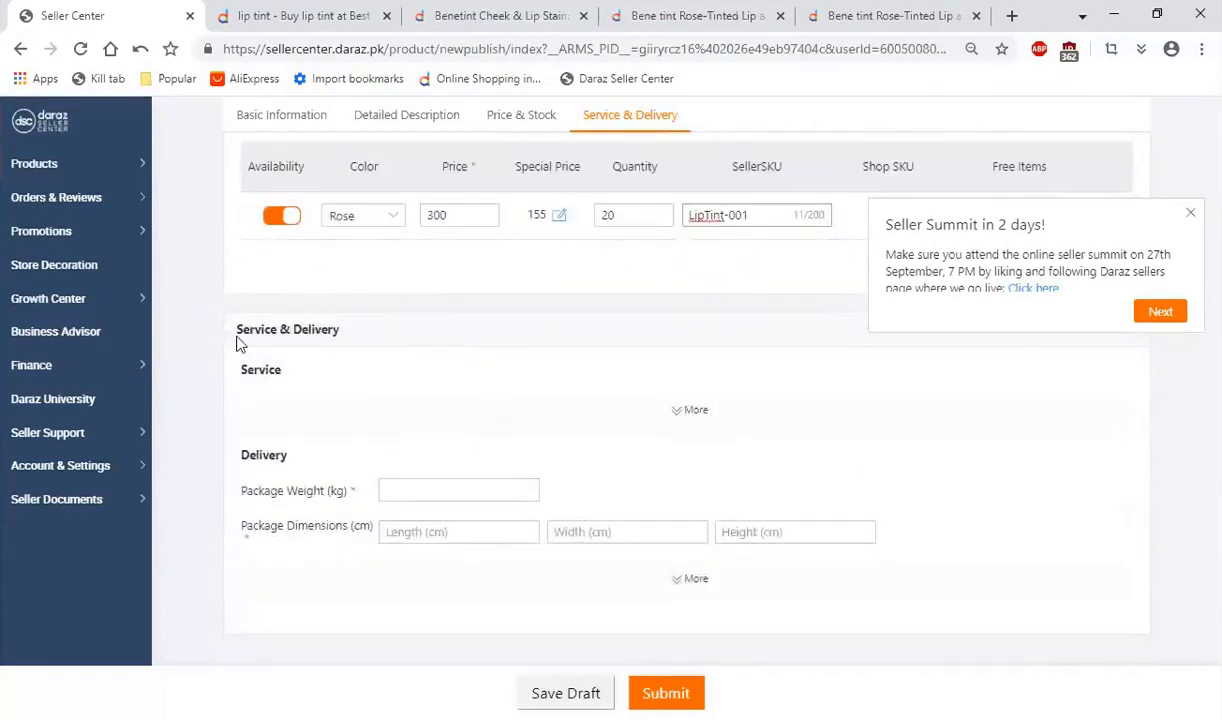
click(403, 482)
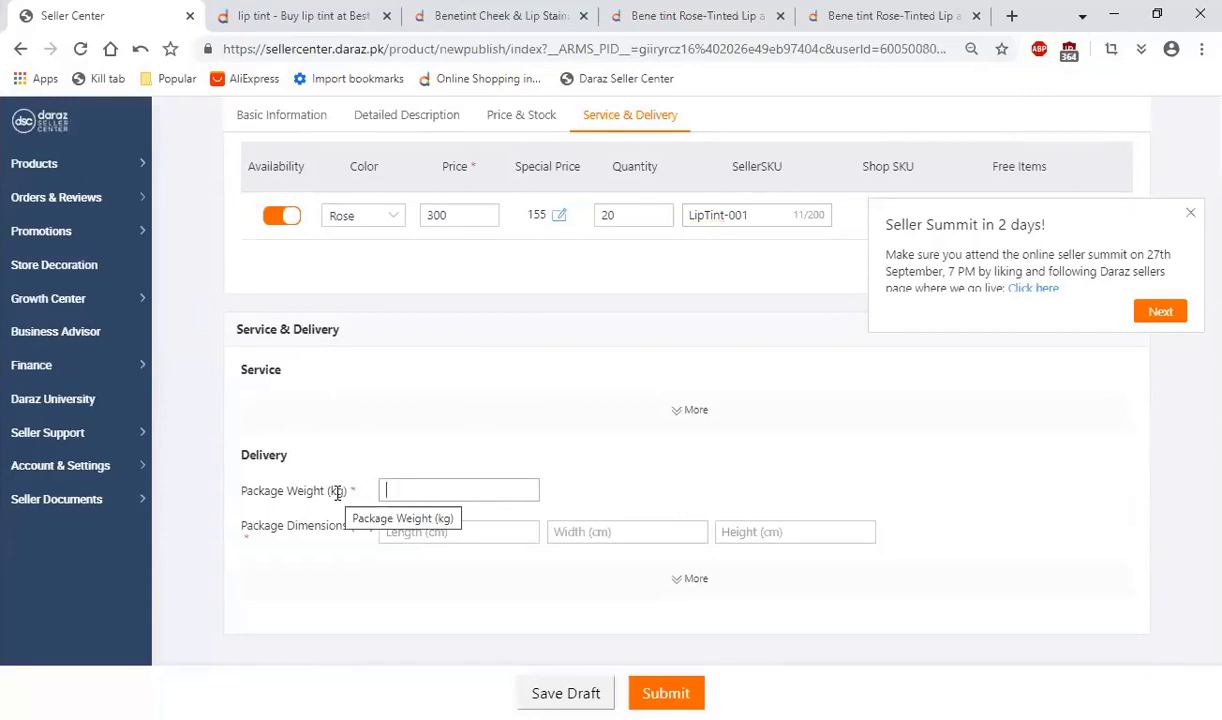
scroll(330, 556, up, 5)
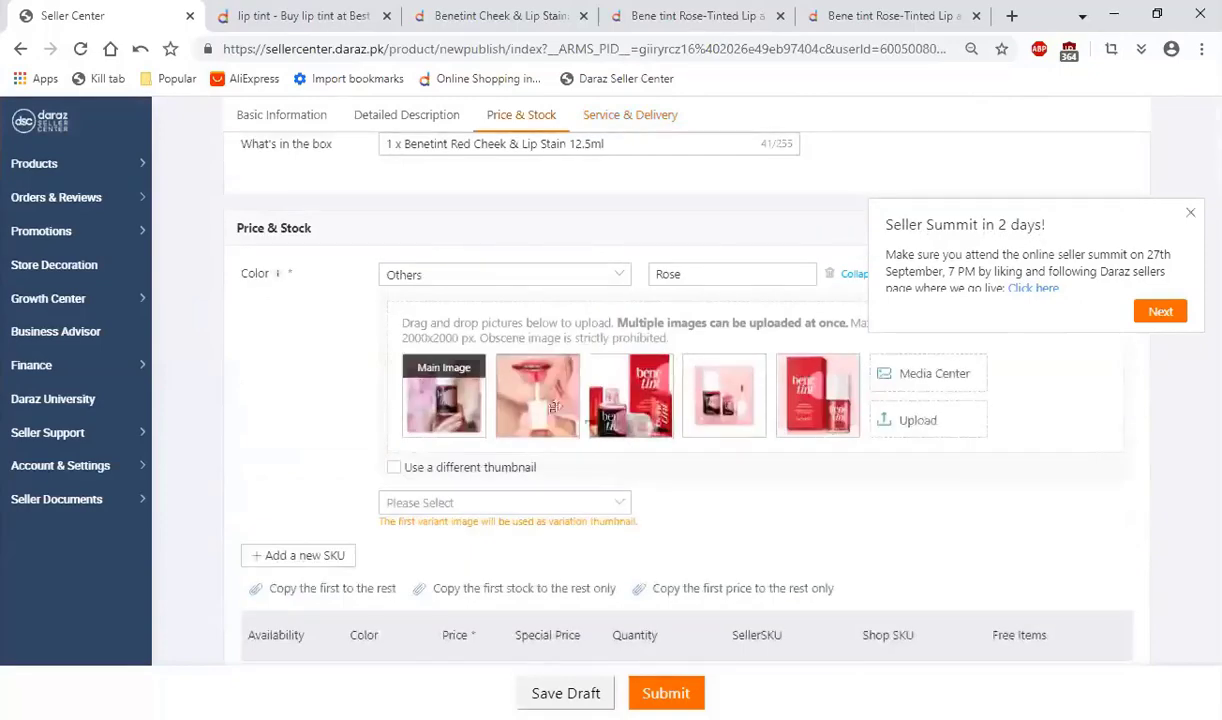
scroll(401, 433, down, 5)
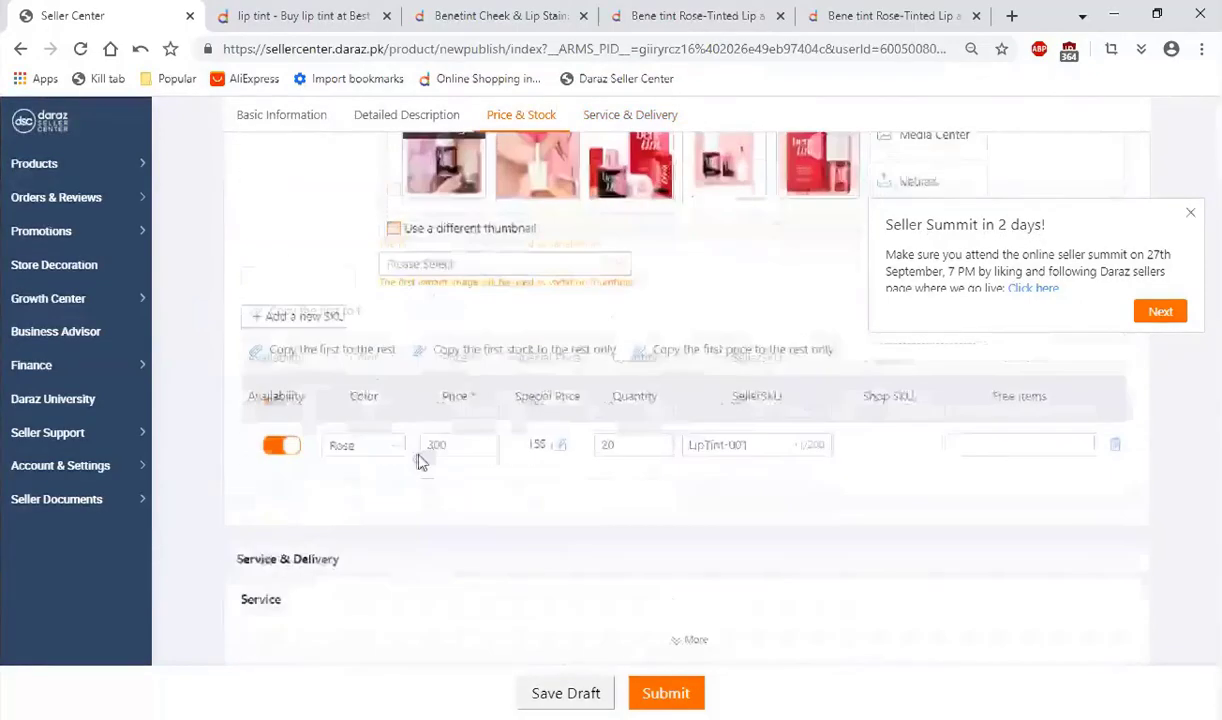
click(399, 487)
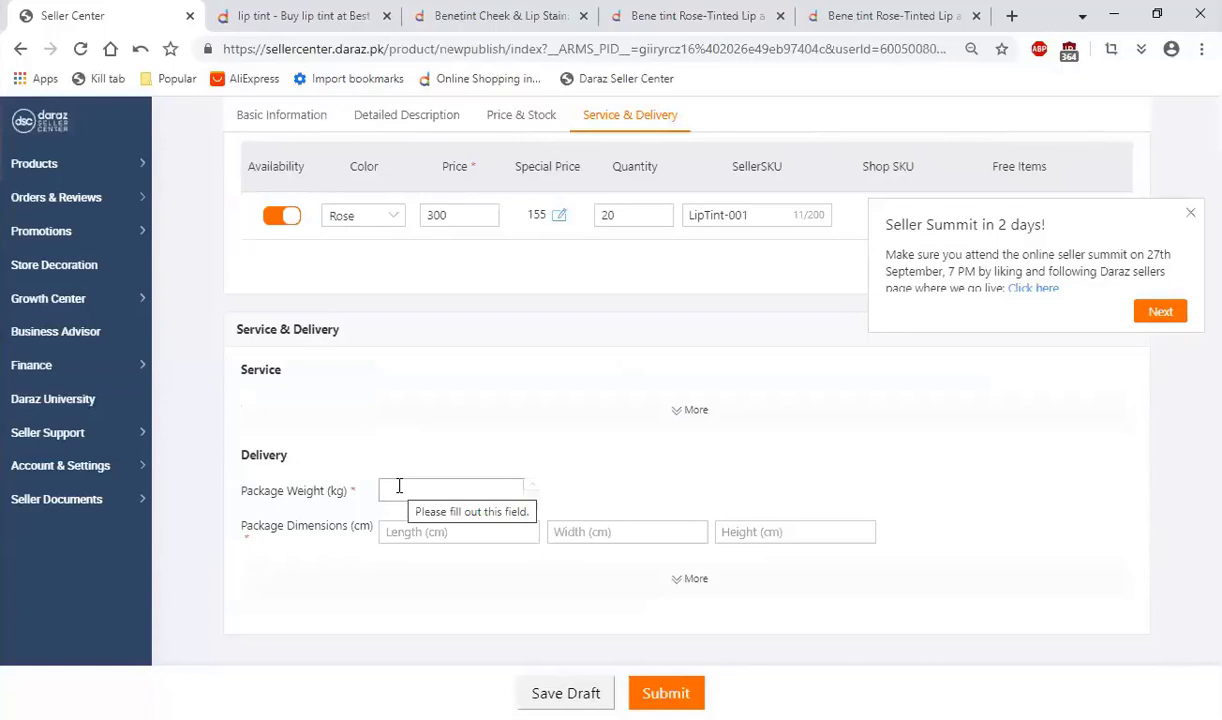
text(0.1)
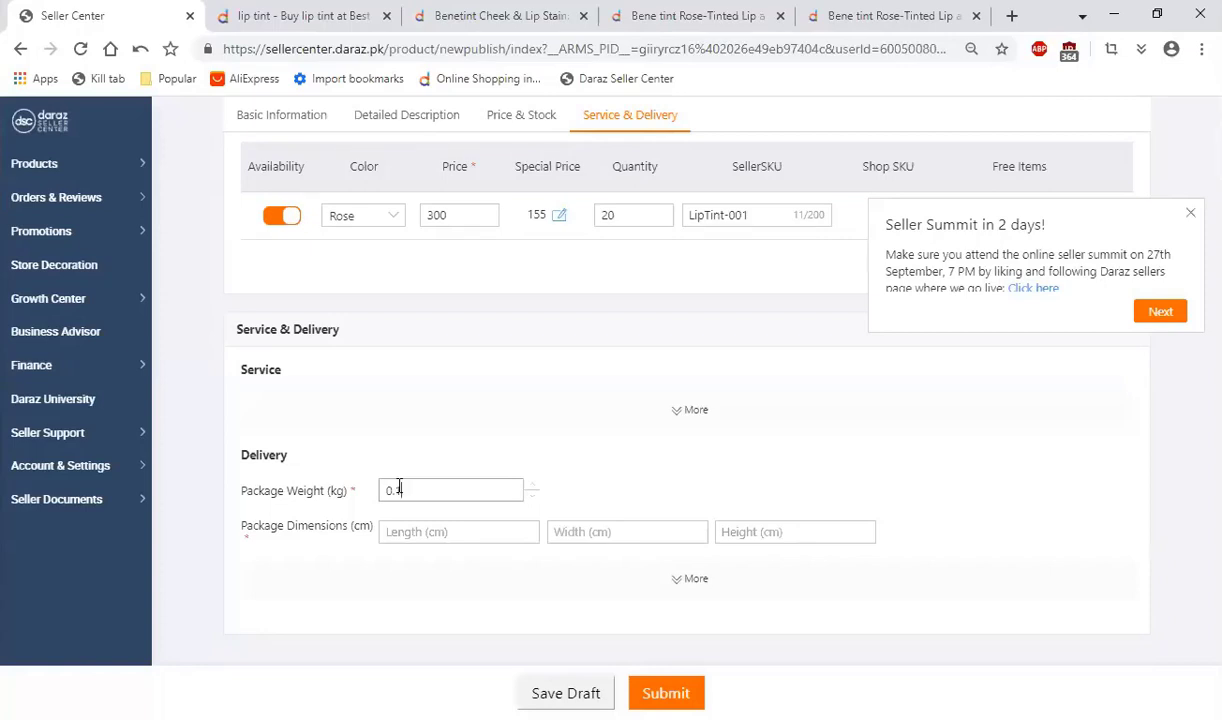
key(BackSpace)
text(.2)
Step: Set the package dimensions to 28 cm length, 24 cm width and 3 cm height
click(408, 535)
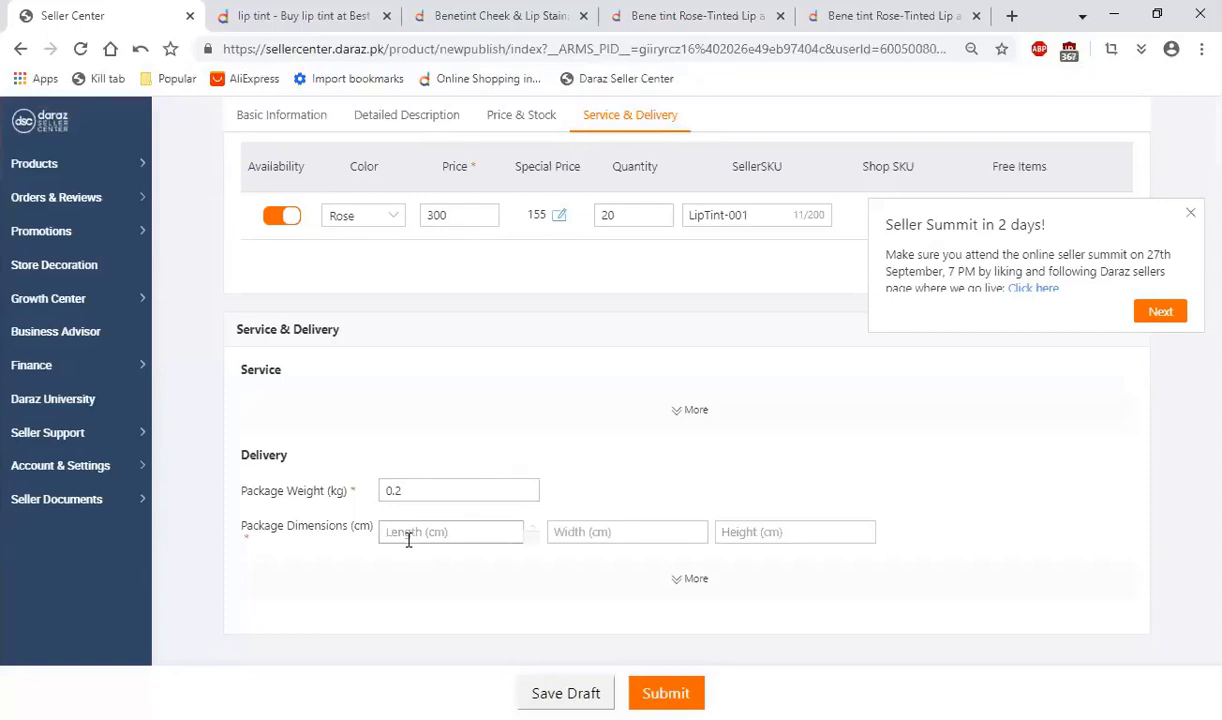
text(28)
key(Tab)
text(24)
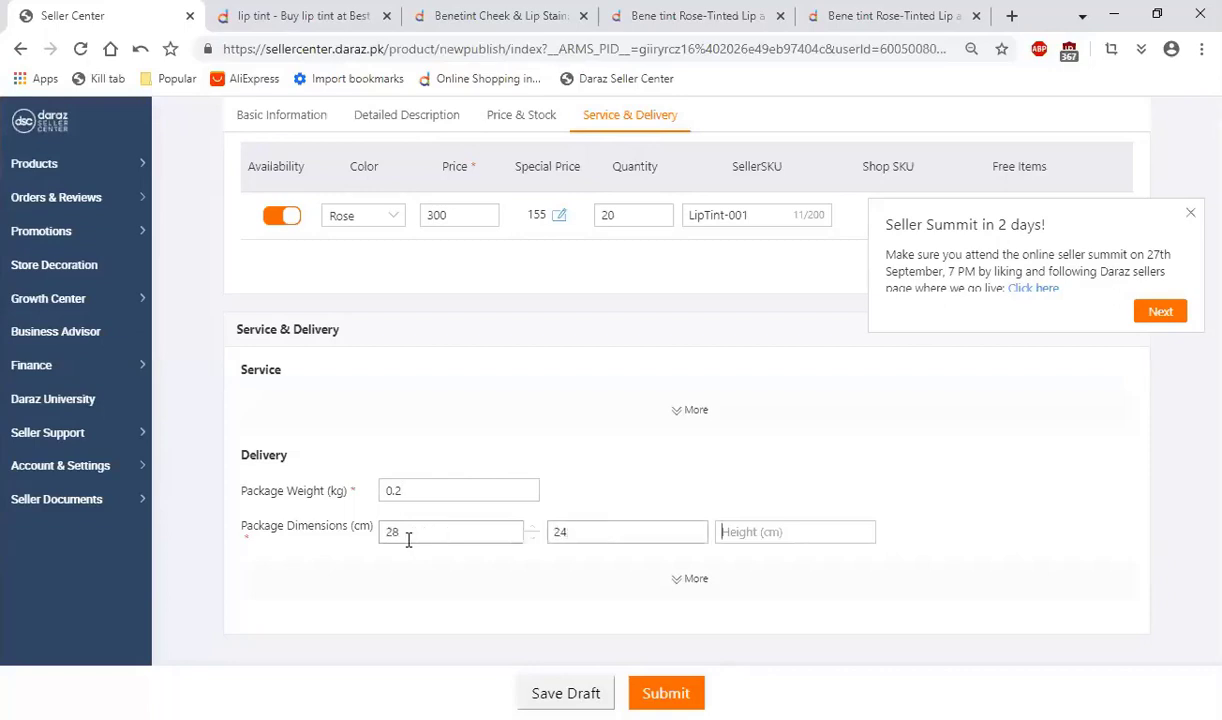
key(Tab)
text(3)
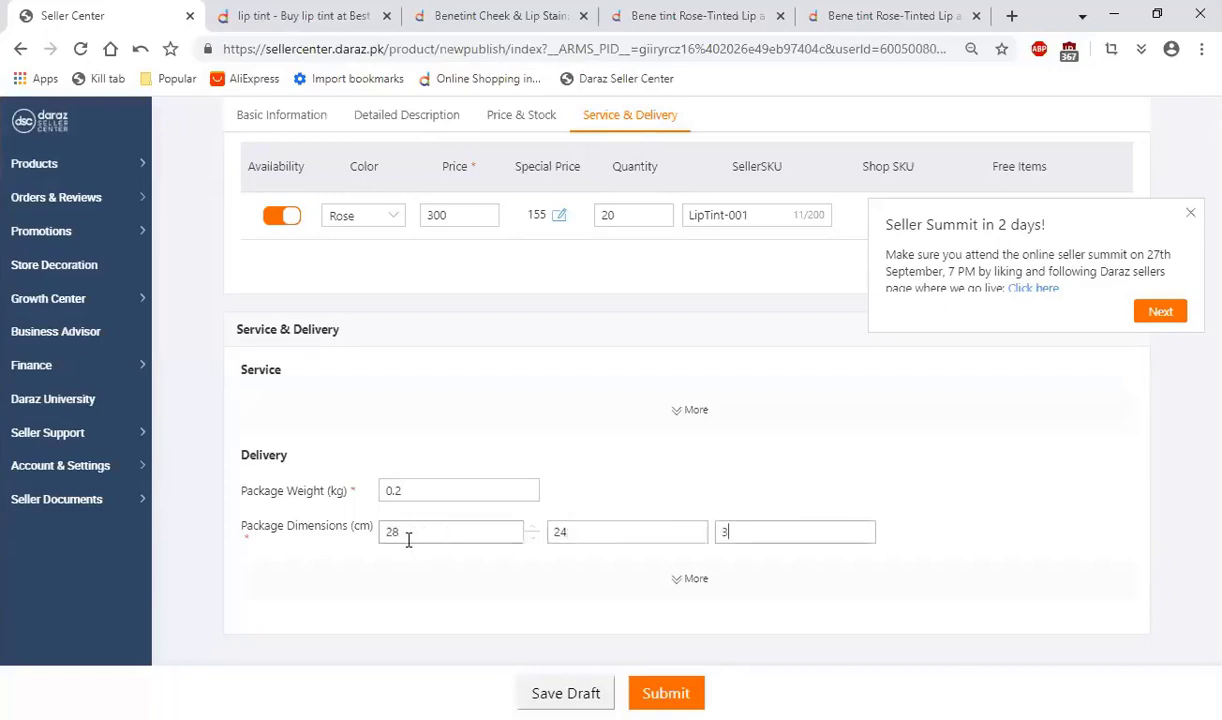
Step: Expand the additional delivery options and the shipping cost detail, and check the Express and Unknown delivery rates
scroll(408, 540, down, 1)
click(680, 506)
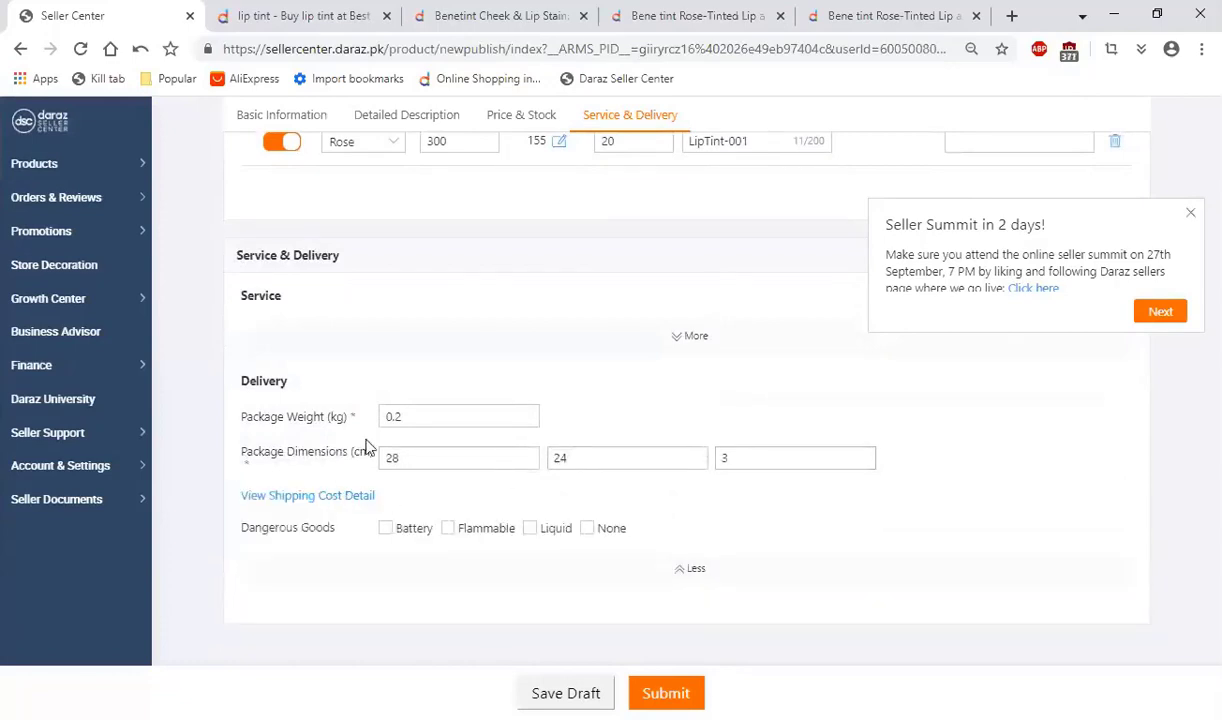
click(315, 500)
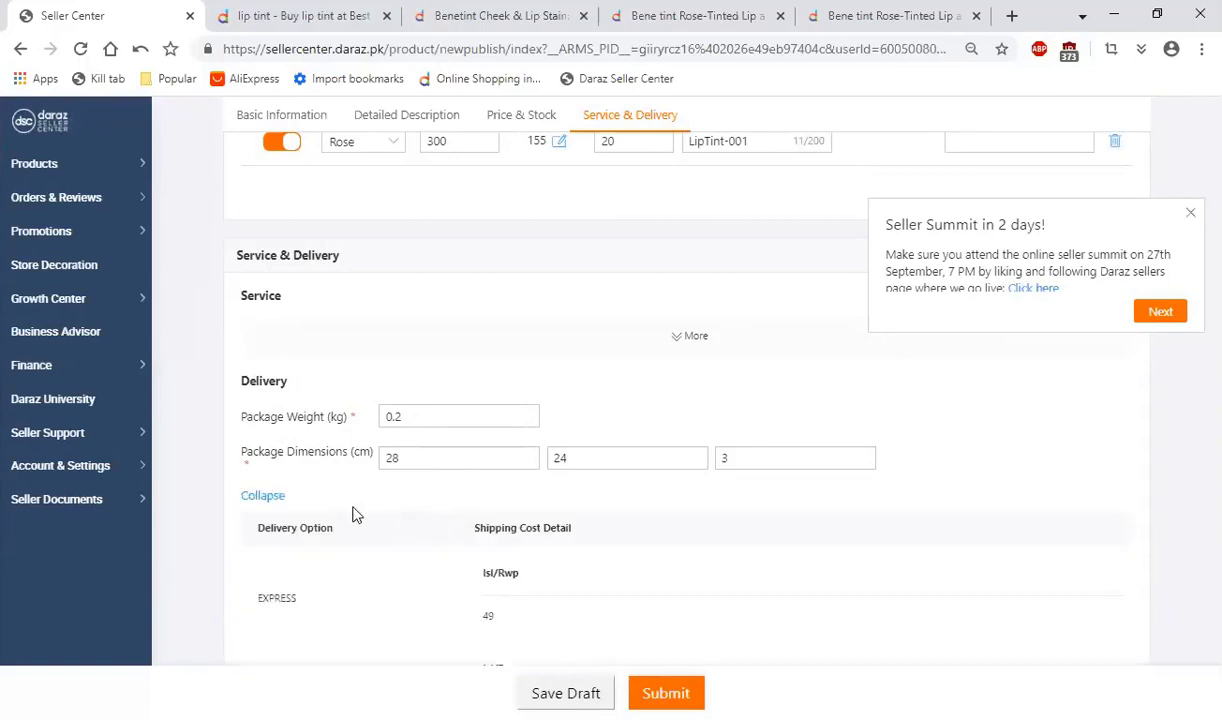
scroll(355, 500, down, 1)
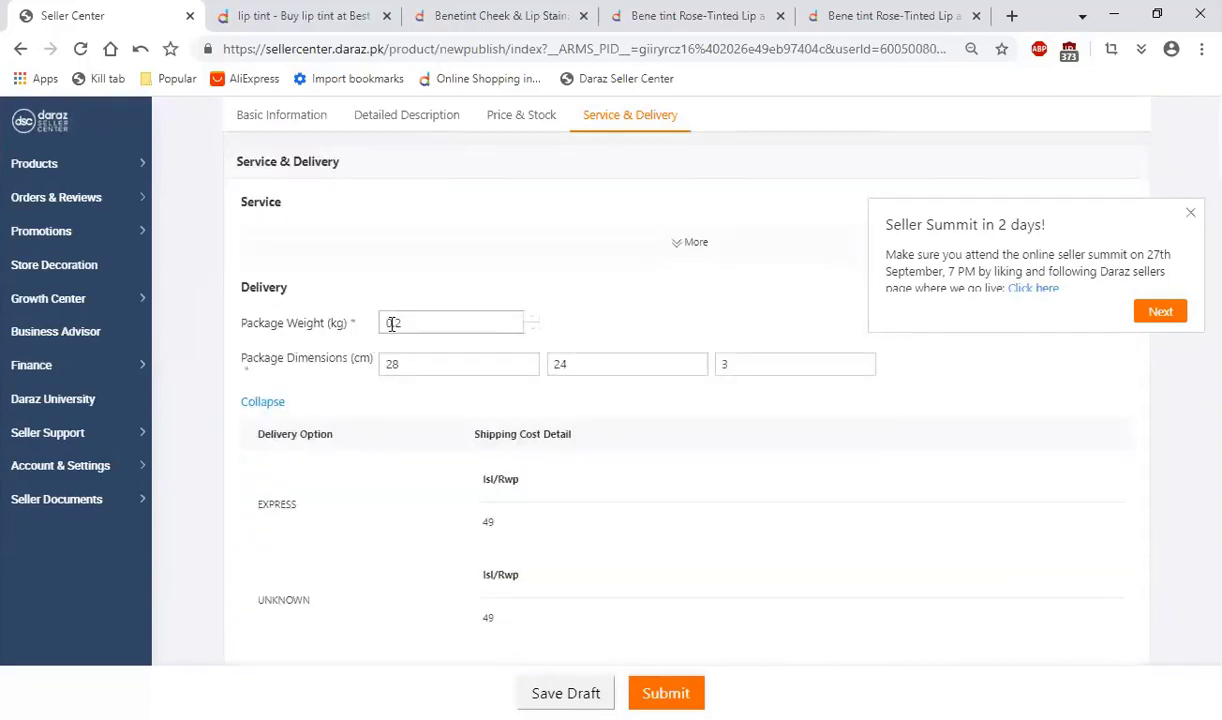
scroll(458, 442, down, 1)
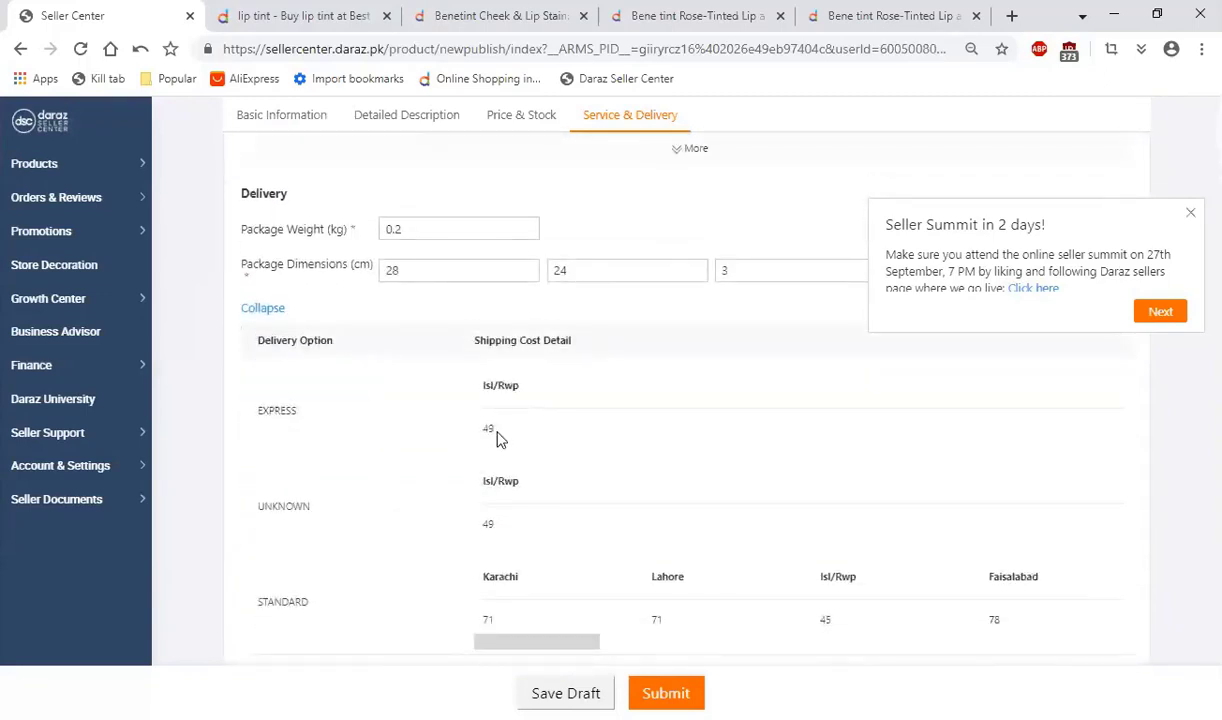
double_click(489, 429)
double_click(489, 524)
Step: Examine the Standard delivery shipping costs from Karachi and Lahore through to Other cities
scroll(396, 500, down, 1)
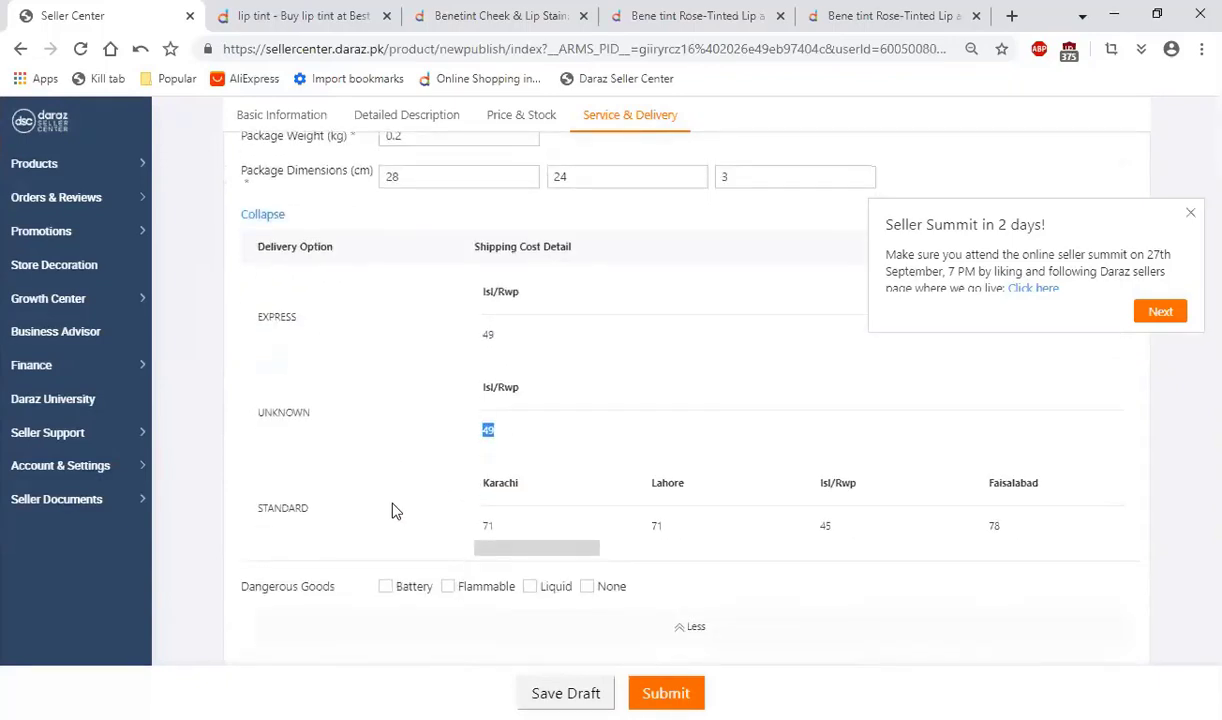
double_click(488, 525)
double_click(656, 525)
double_click(822, 528)
drag(620, 550, 1122, 566)
drag(989, 539, 973, 528)
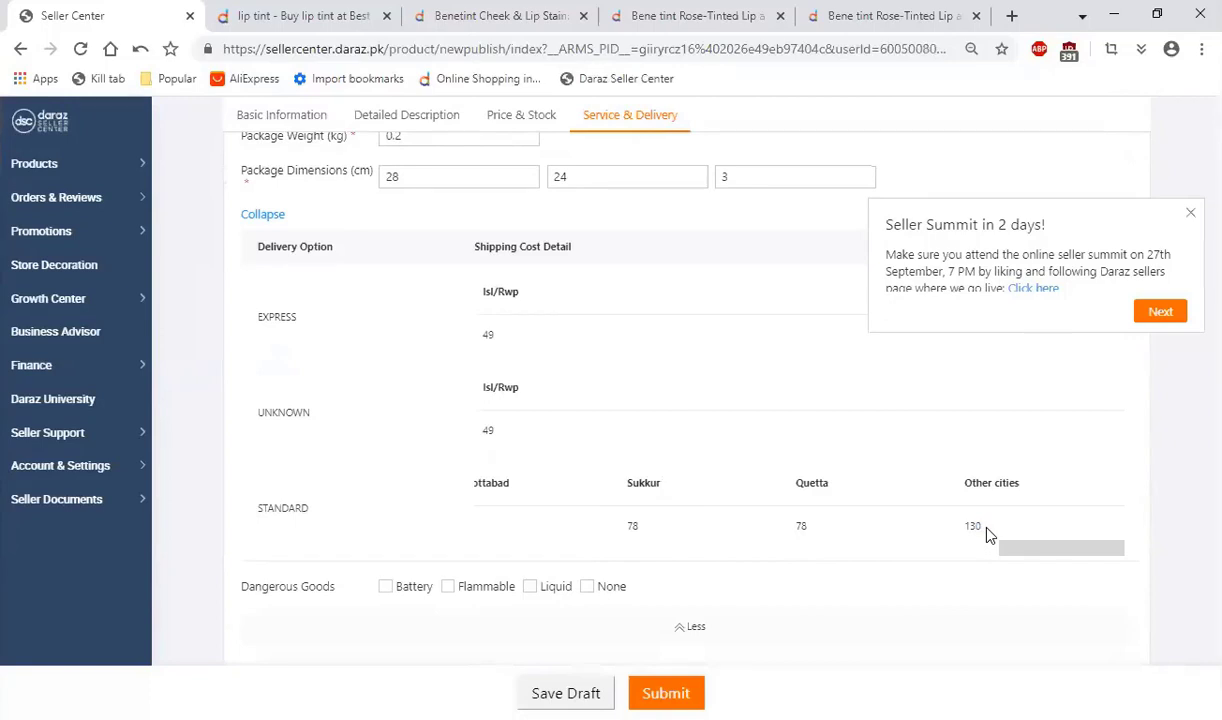
double_click(973, 525)
drag(1032, 550, 323, 535)
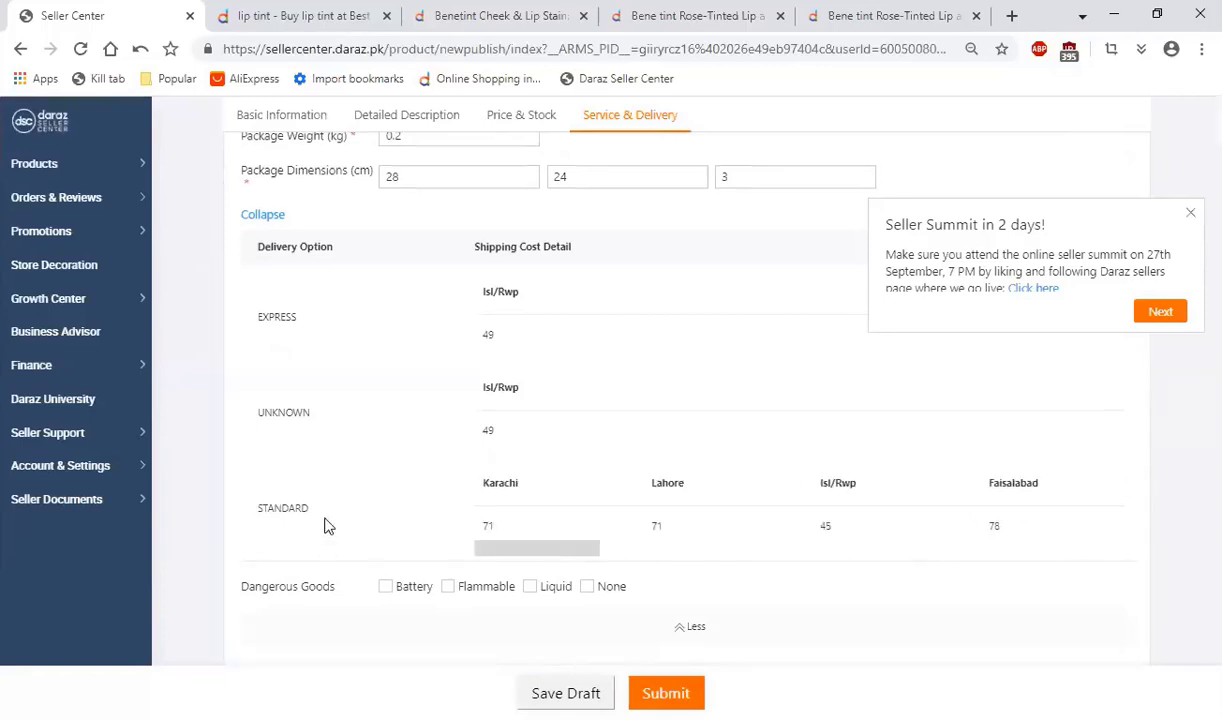
Step: Change the package weight to 0.5 kg and reload the shipping cost detail
scroll(322, 524, up, 2)
click(394, 323)
drag(395, 325, 403, 323)
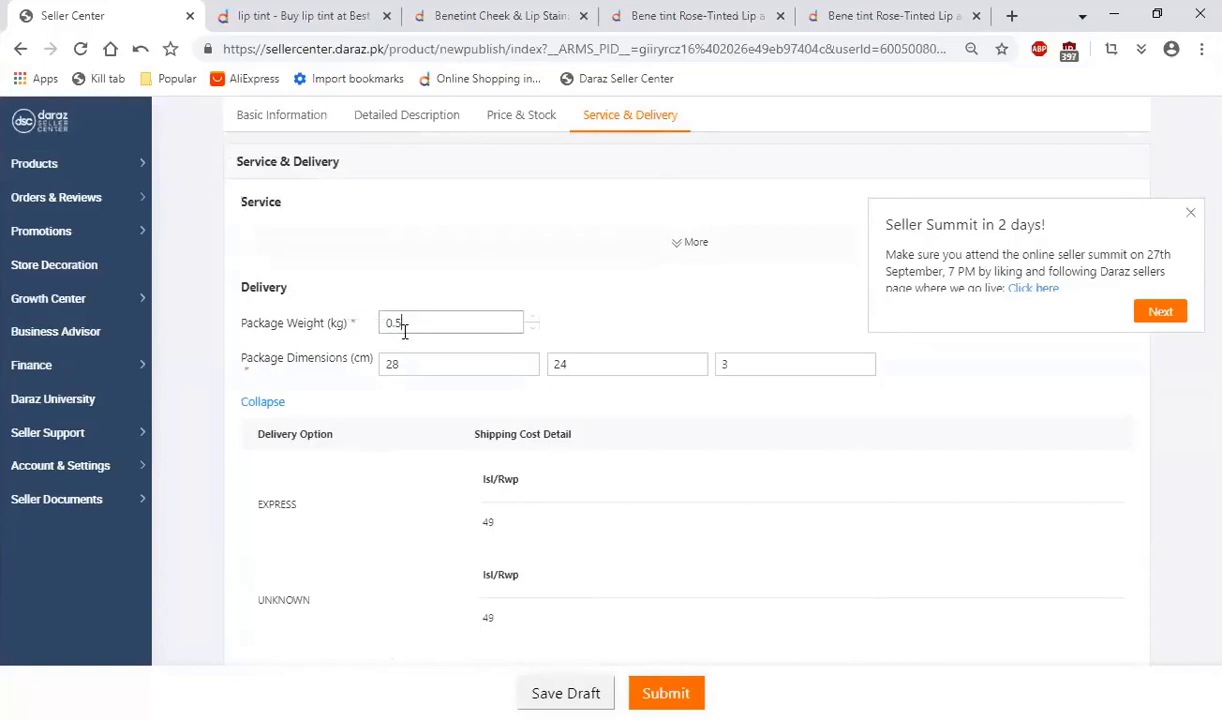
click(263, 401)
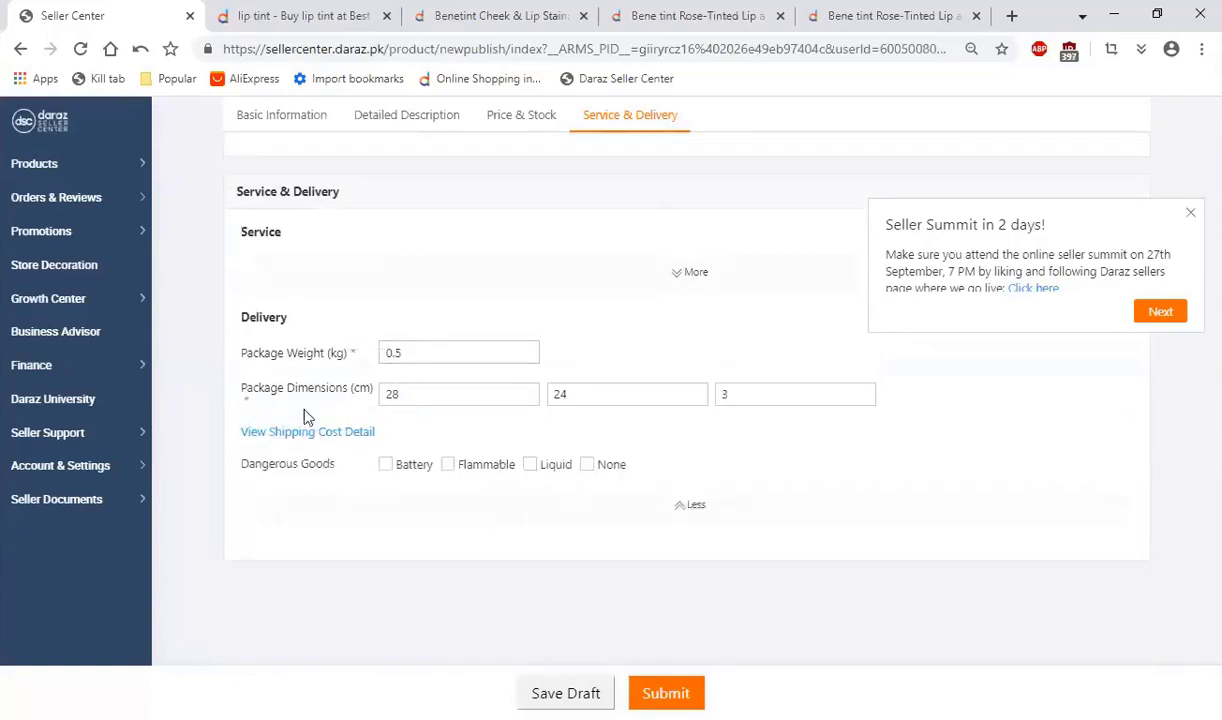
click(286, 429)
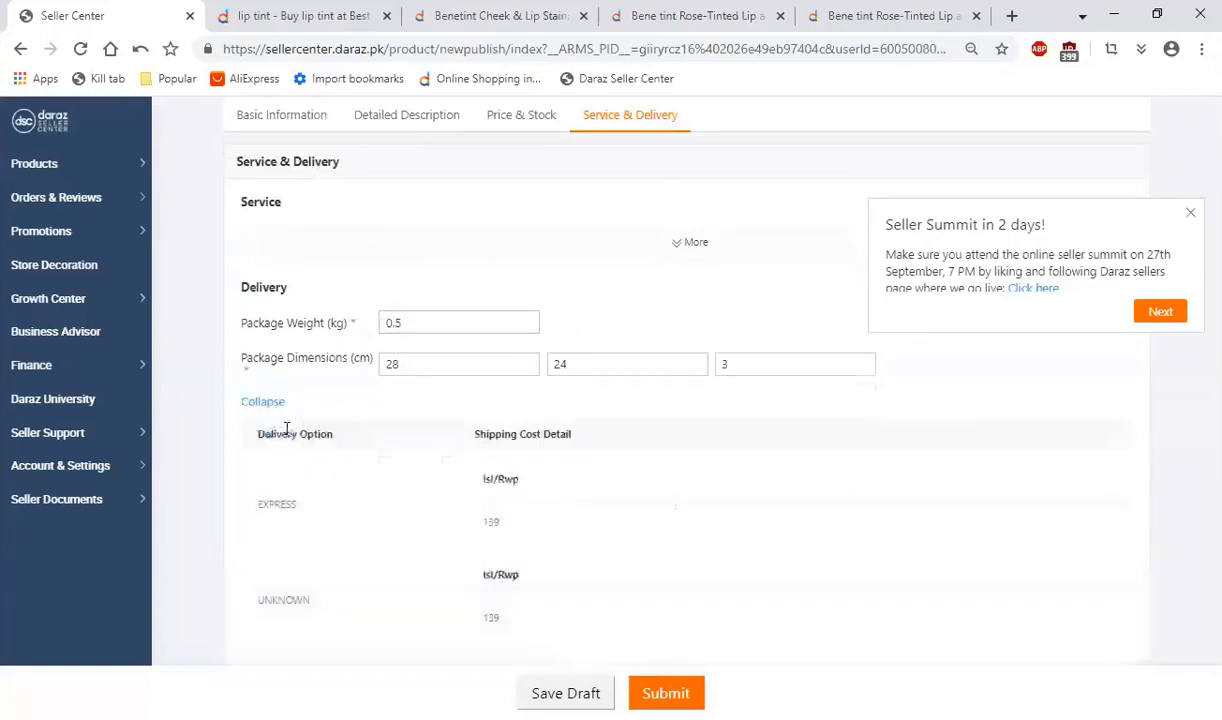
Step: Examine the Express and Standard shipping costs across all the listed cities for the 0.5 kg package
click(404, 321)
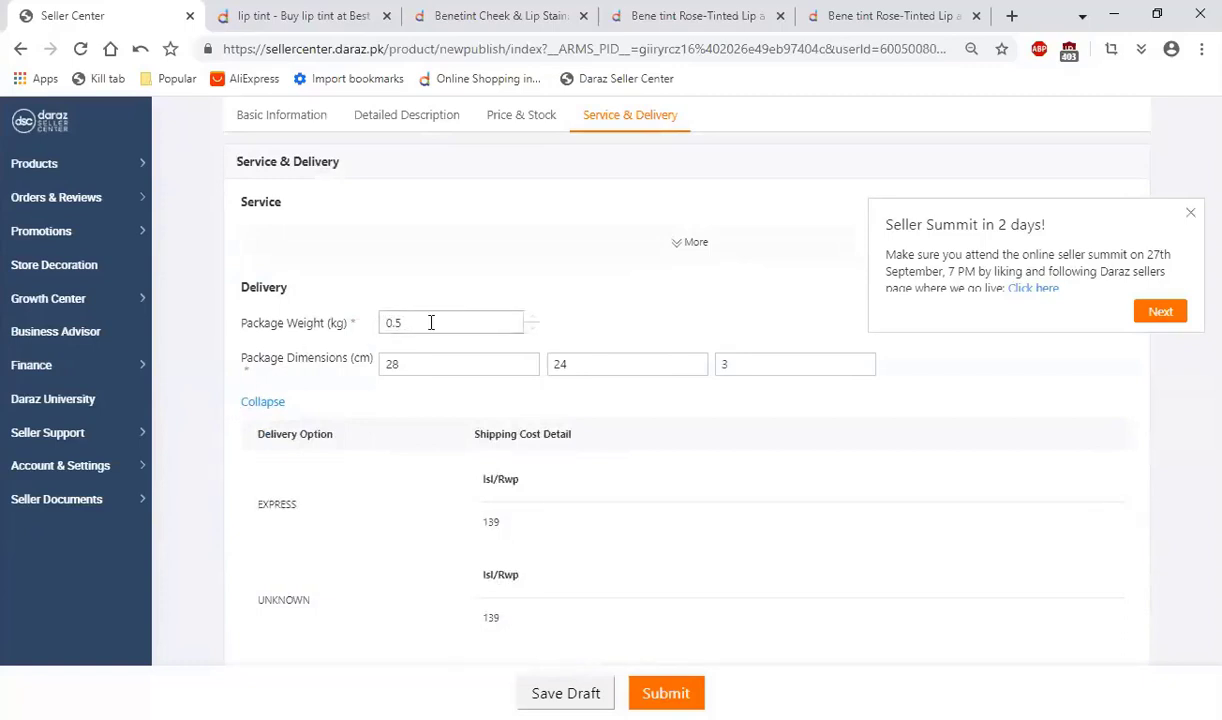
double_click(490, 521)
scroll(472, 532, down, 2)
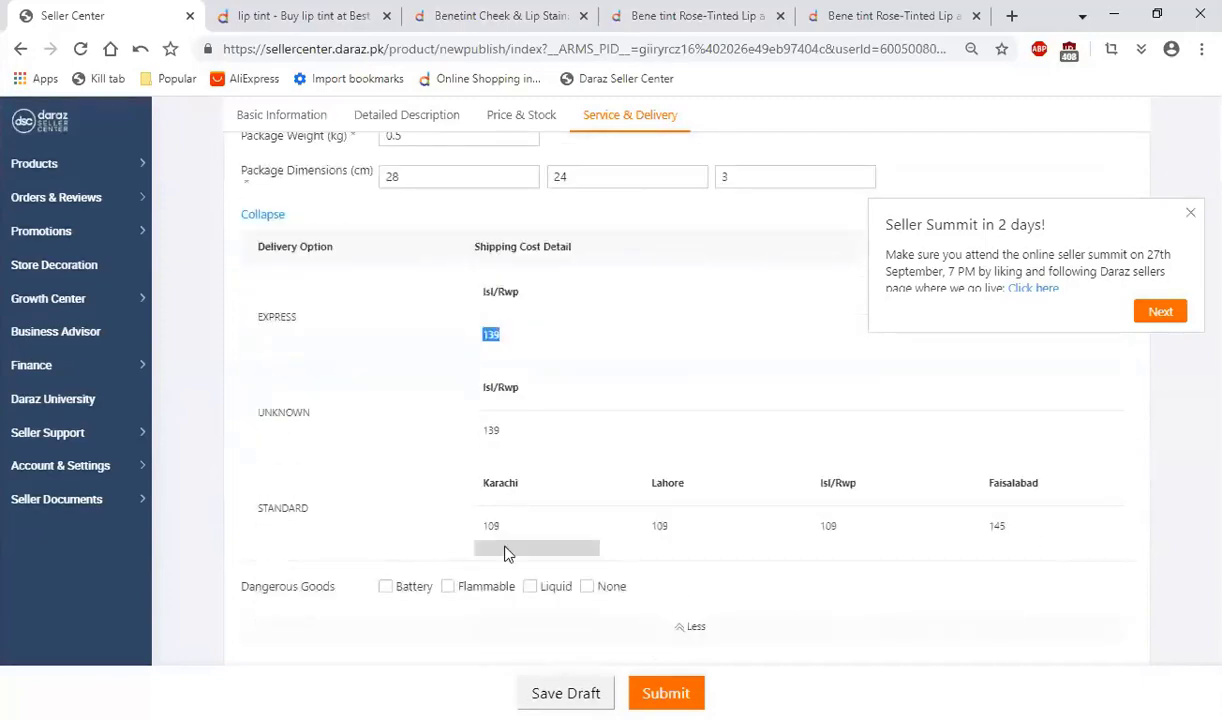
scroll(530, 545, right, 2)
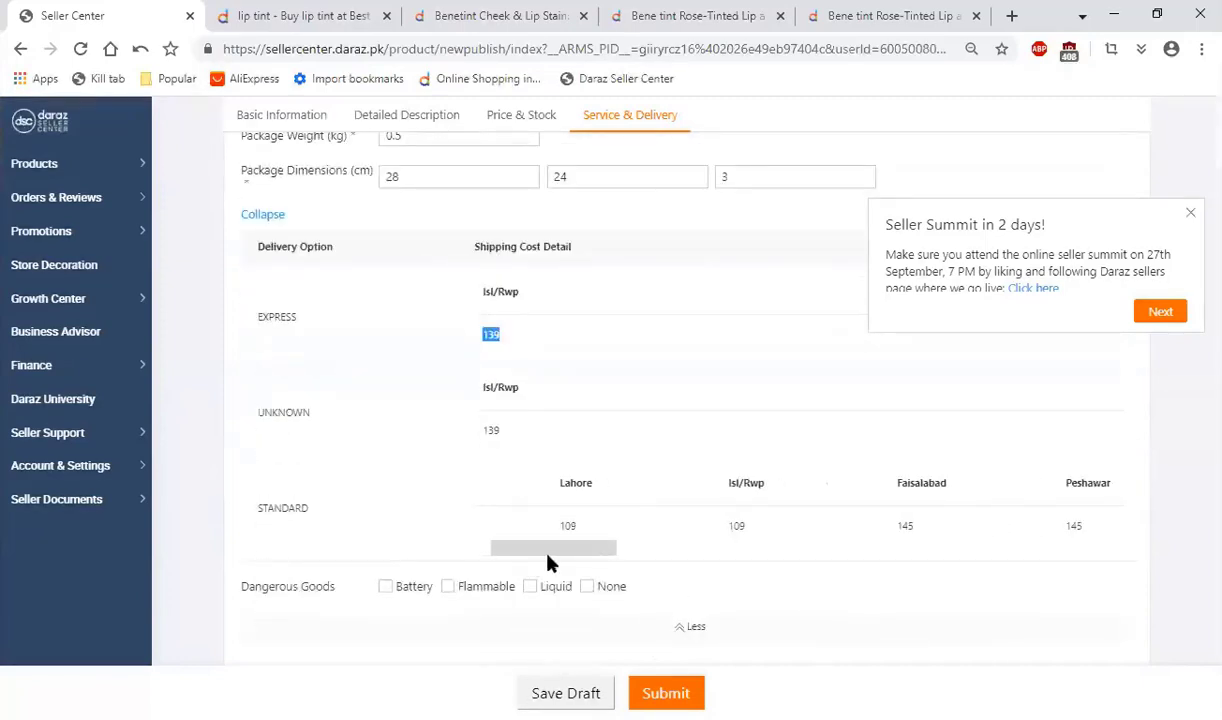
double_click(736, 525)
scroll(625, 556, right, 1)
scroll(632, 556, right, 3)
double_click(642, 525)
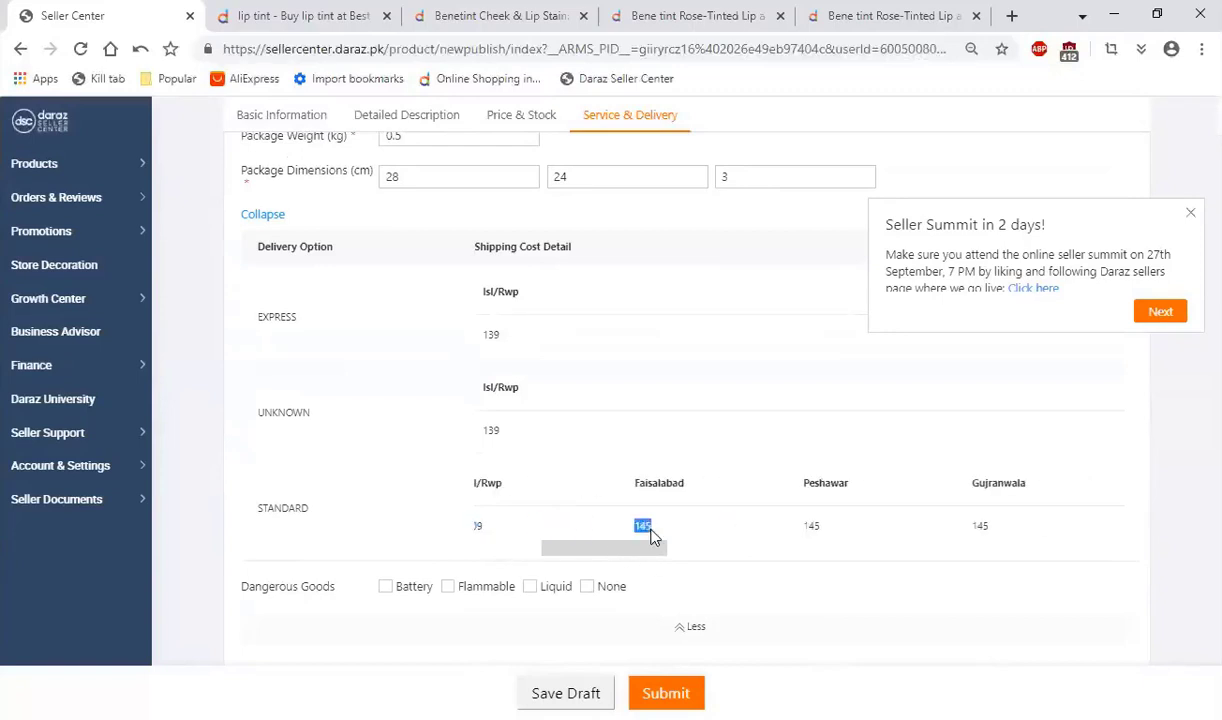
scroll(650, 550, right, 4)
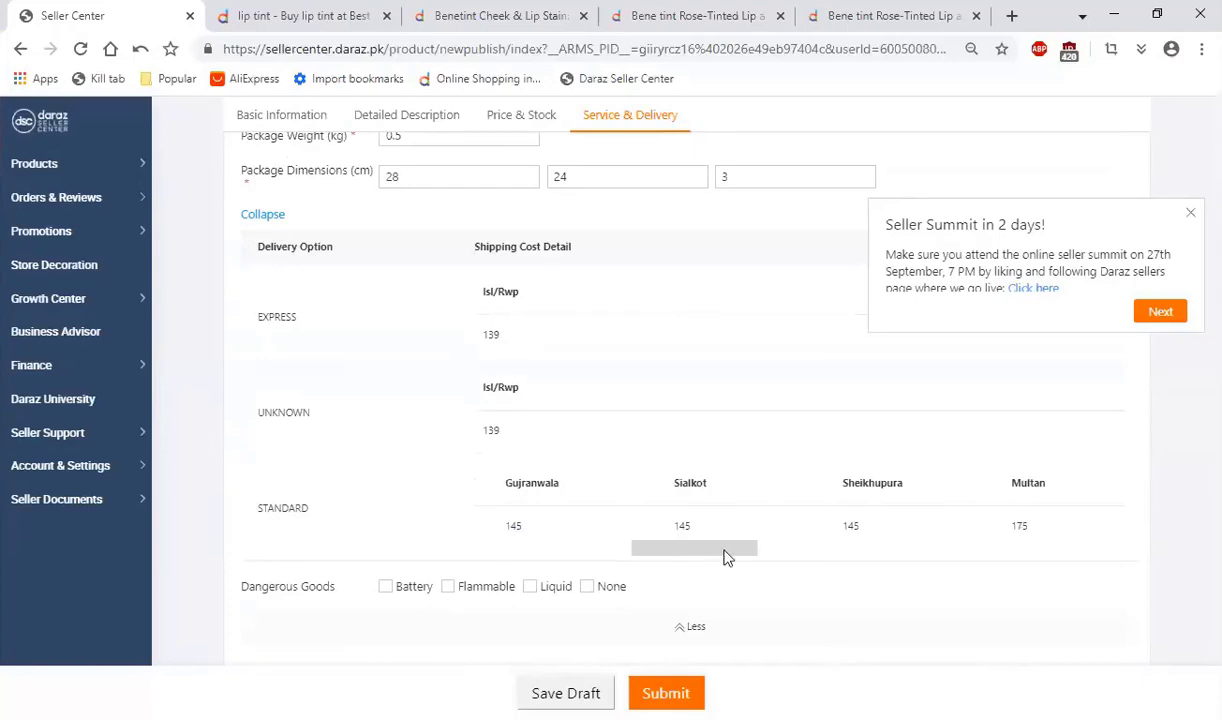
scroll(731, 554, right, 4)
drag(816, 560, 1102, 562)
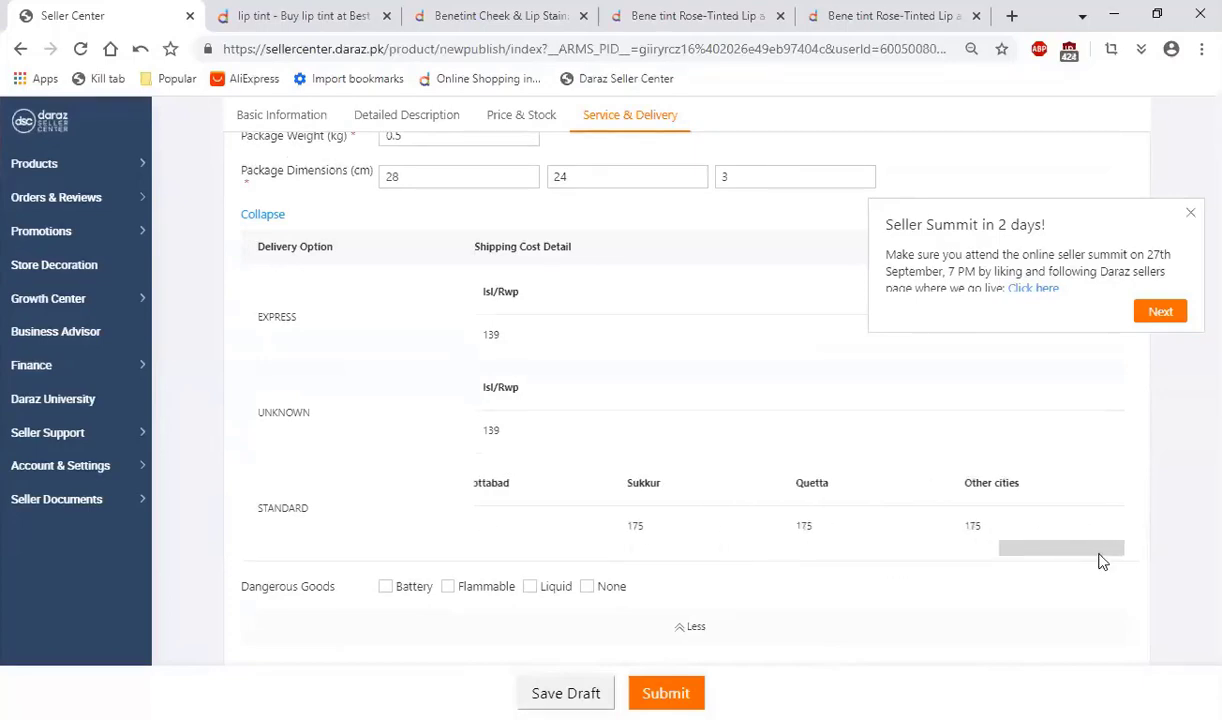
drag(1007, 532, 960, 527)
drag(1057, 551, 435, 553)
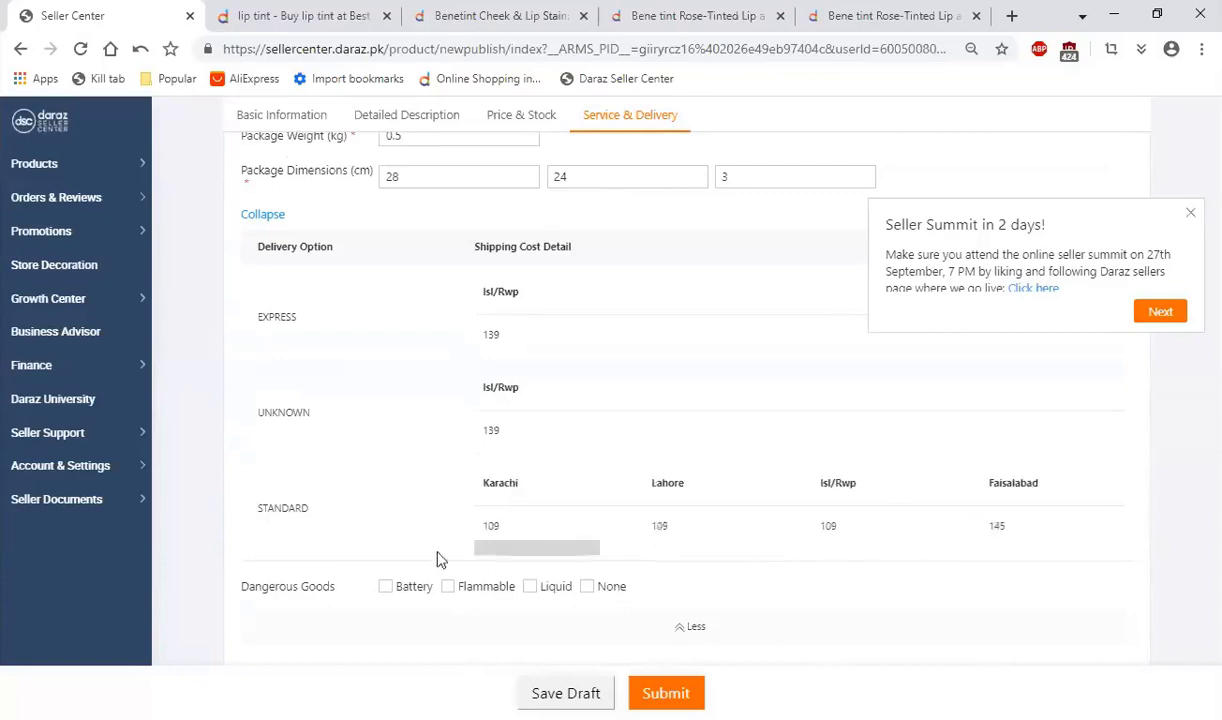
Step: Set the package weight to 0.2 kg, check the updated delivery rates, and collapse the shipping cost detail
scroll(404, 442, up, 3)
click(416, 423)
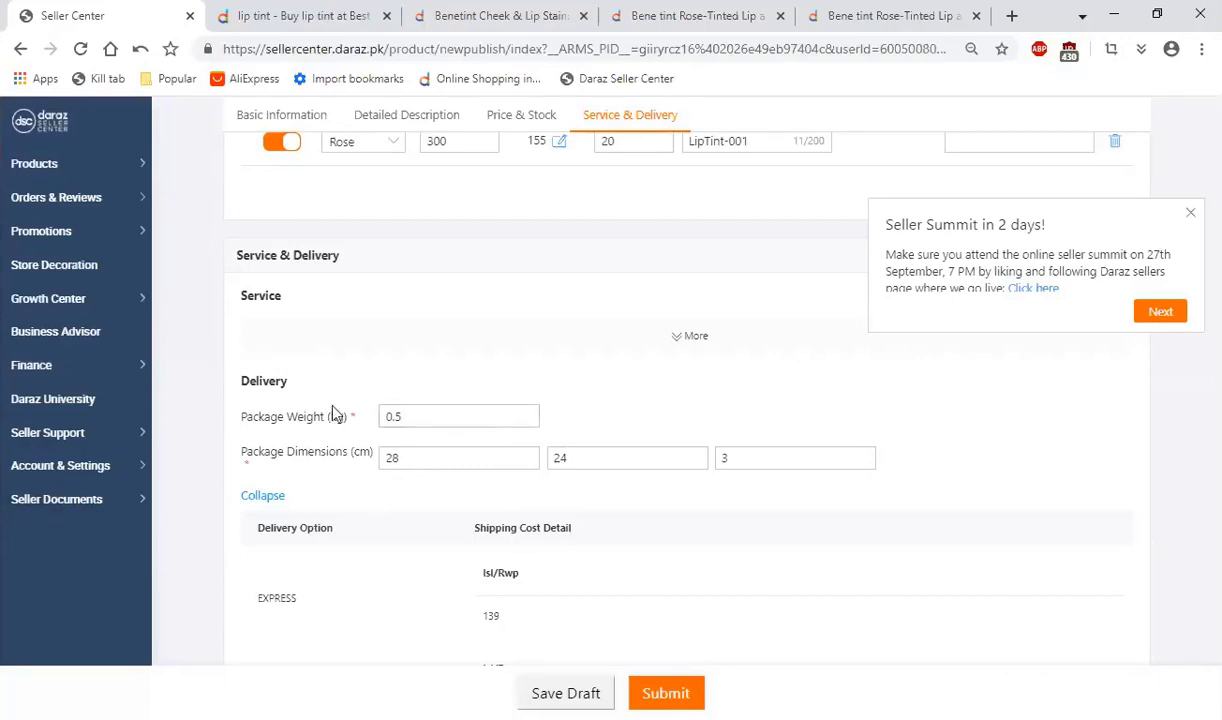
click(420, 414)
scroll(250, 362, down, 4)
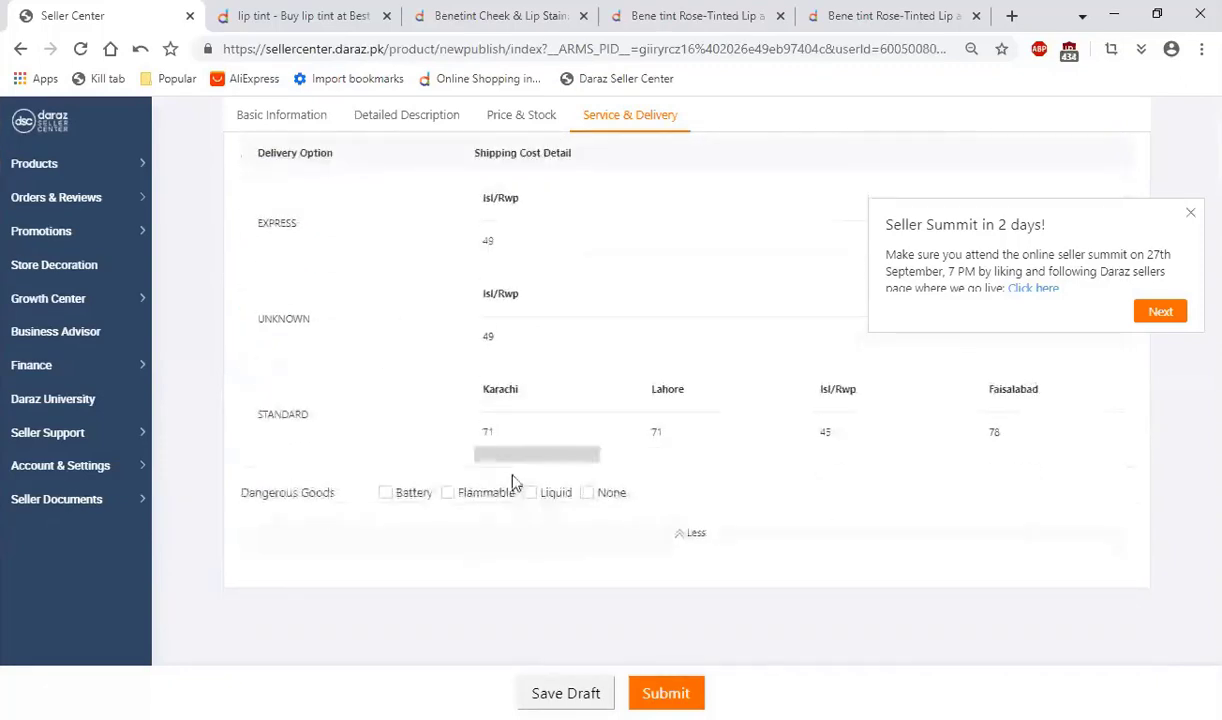
scroll(345, 410, up, 2)
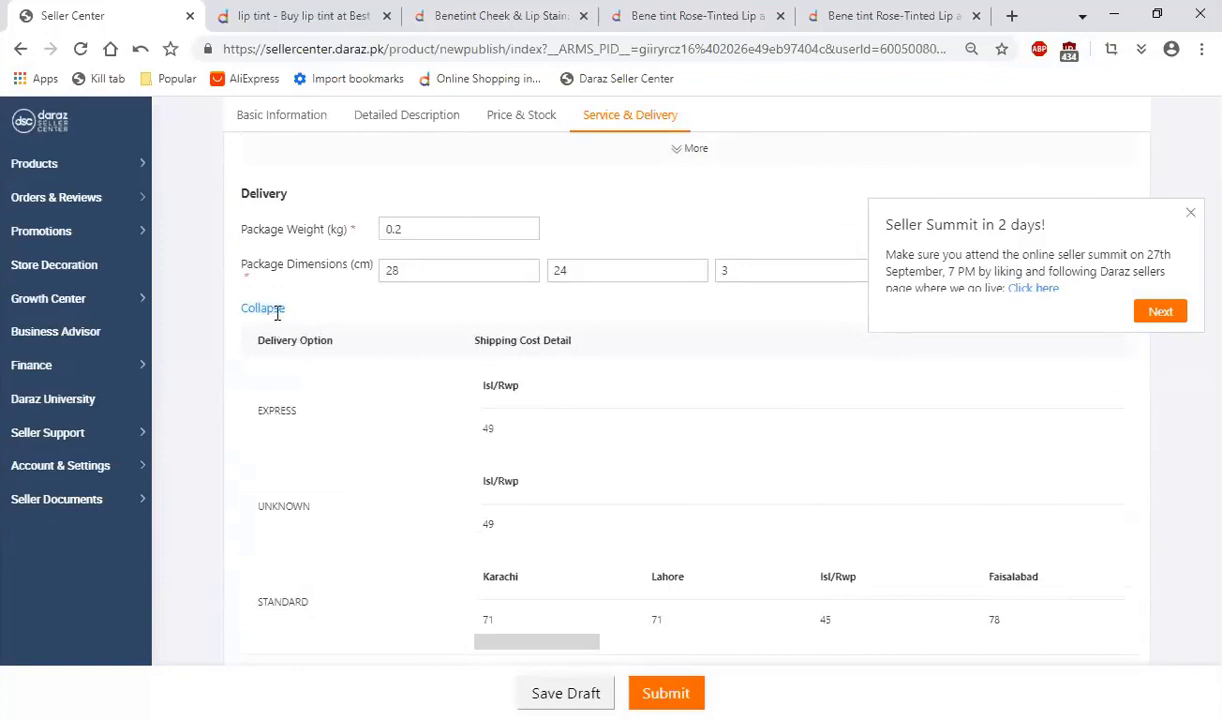
click(273, 311)
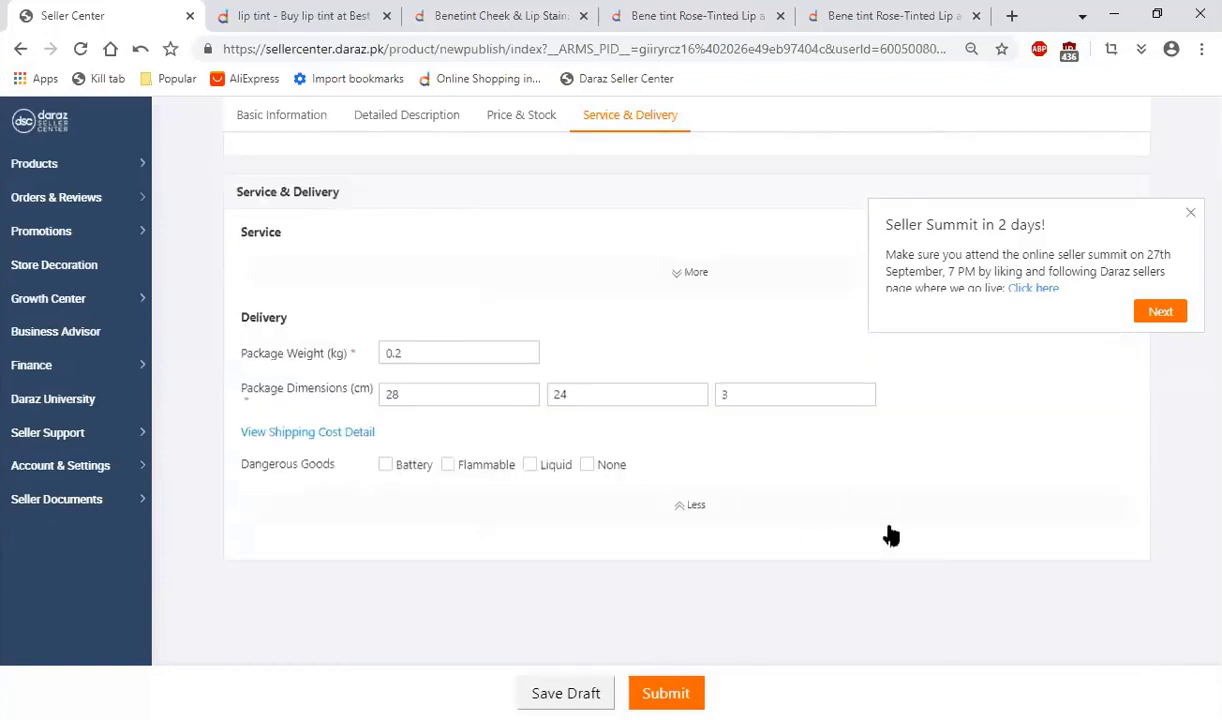
Step: Review the completed product form from the description to the delivery details, submit the product, and close the publishing confirmation page
scroll(905, 590, up, 3)
scroll(914, 581, down, 2)
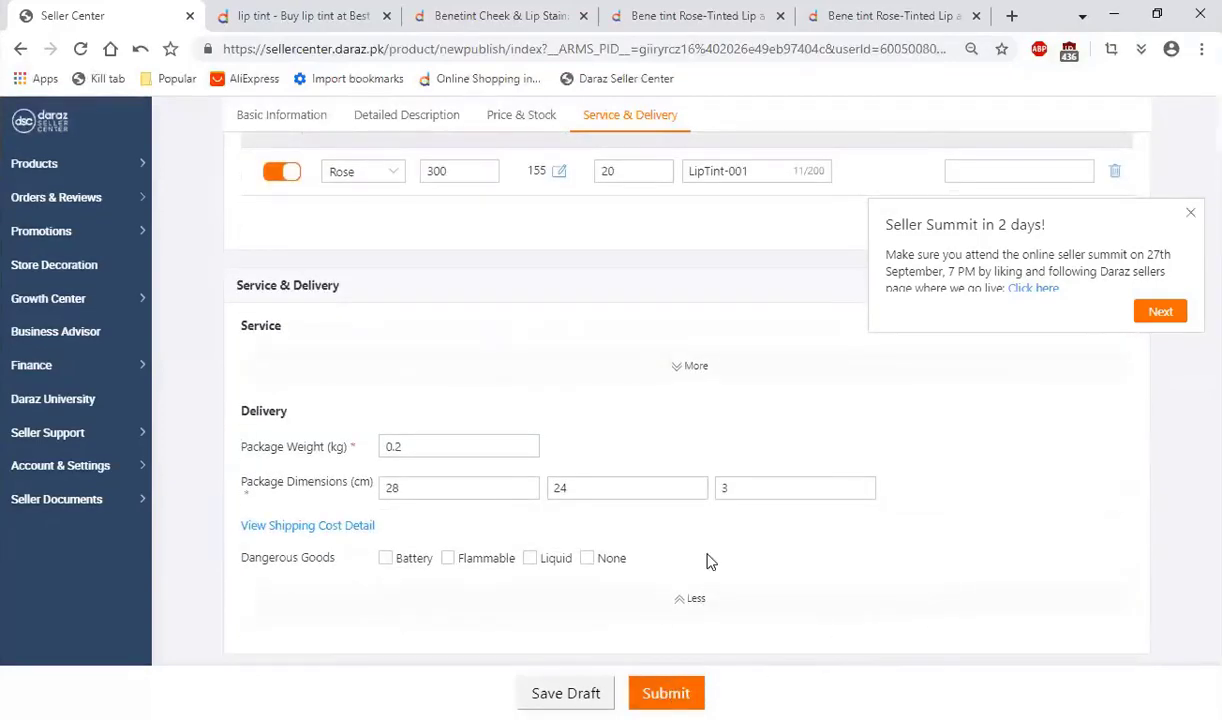
scroll(742, 556, up, 15)
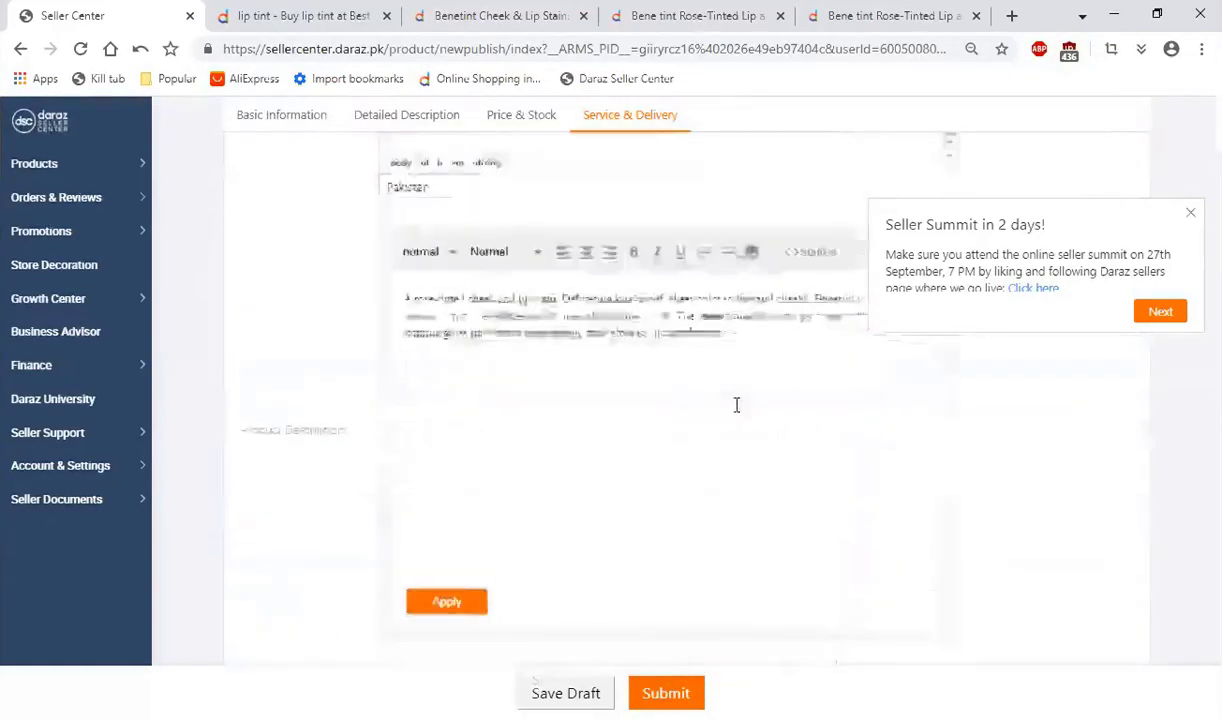
scroll(827, 442, down, 5)
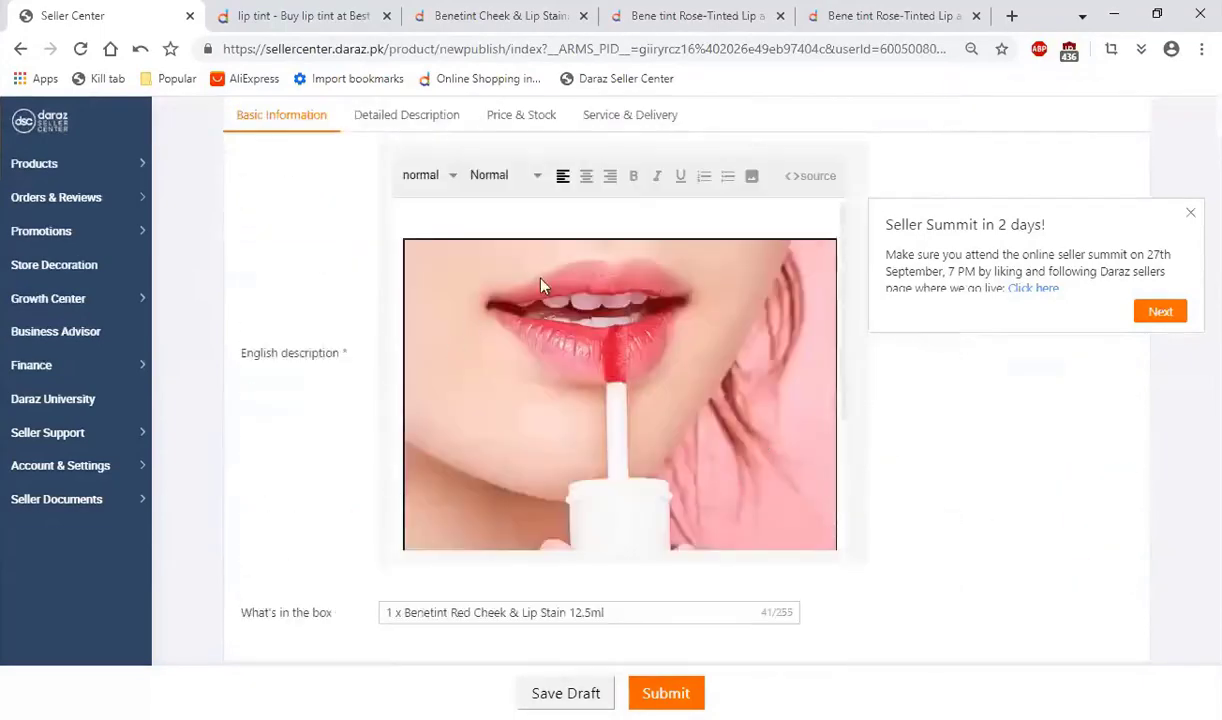
scroll(333, 378, down, 15)
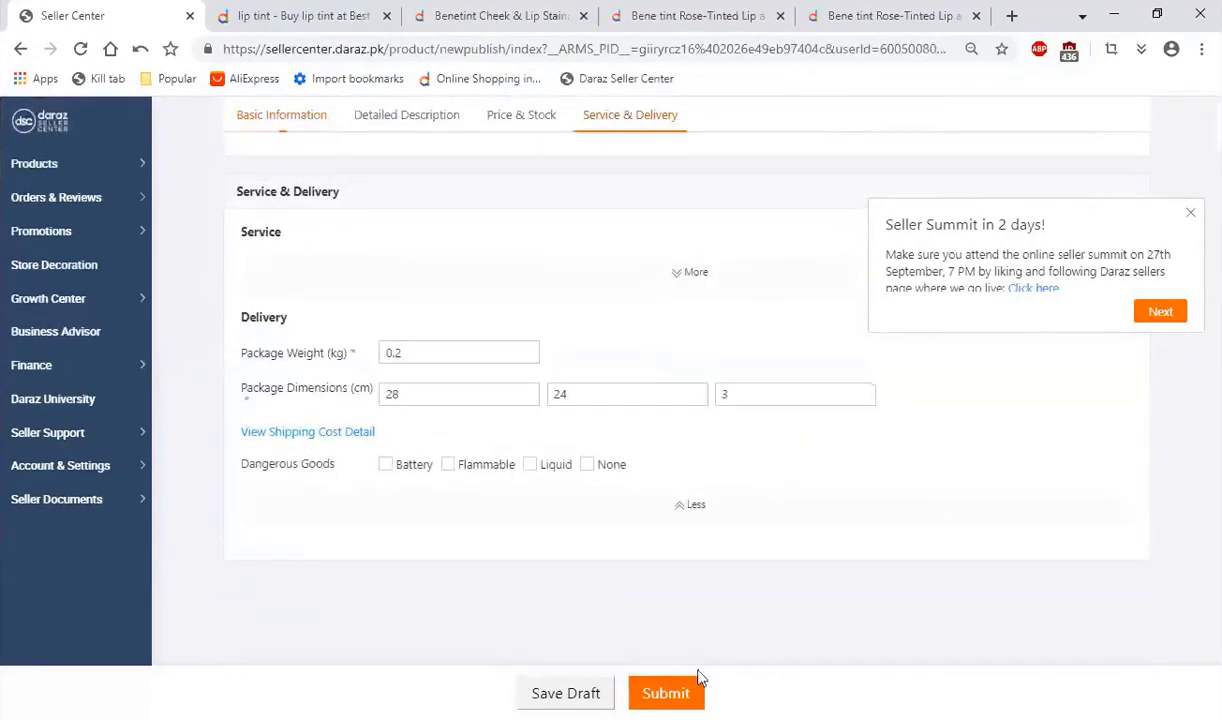
click(666, 694)
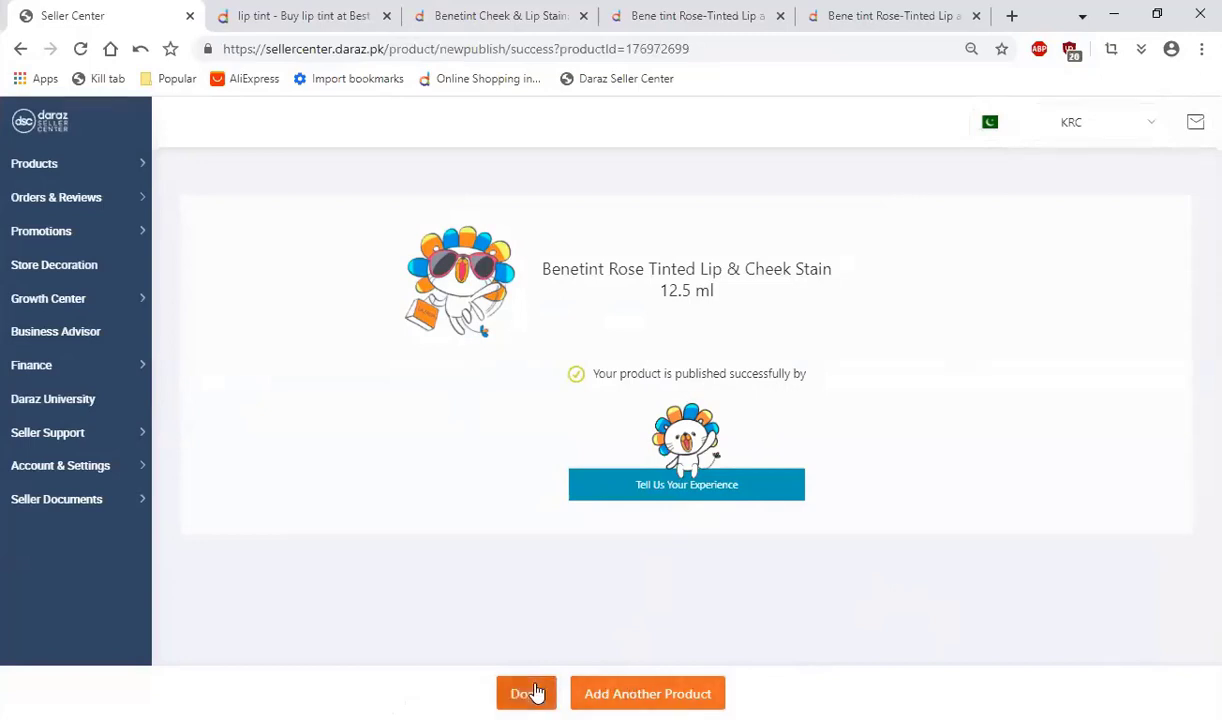
click(535, 692)
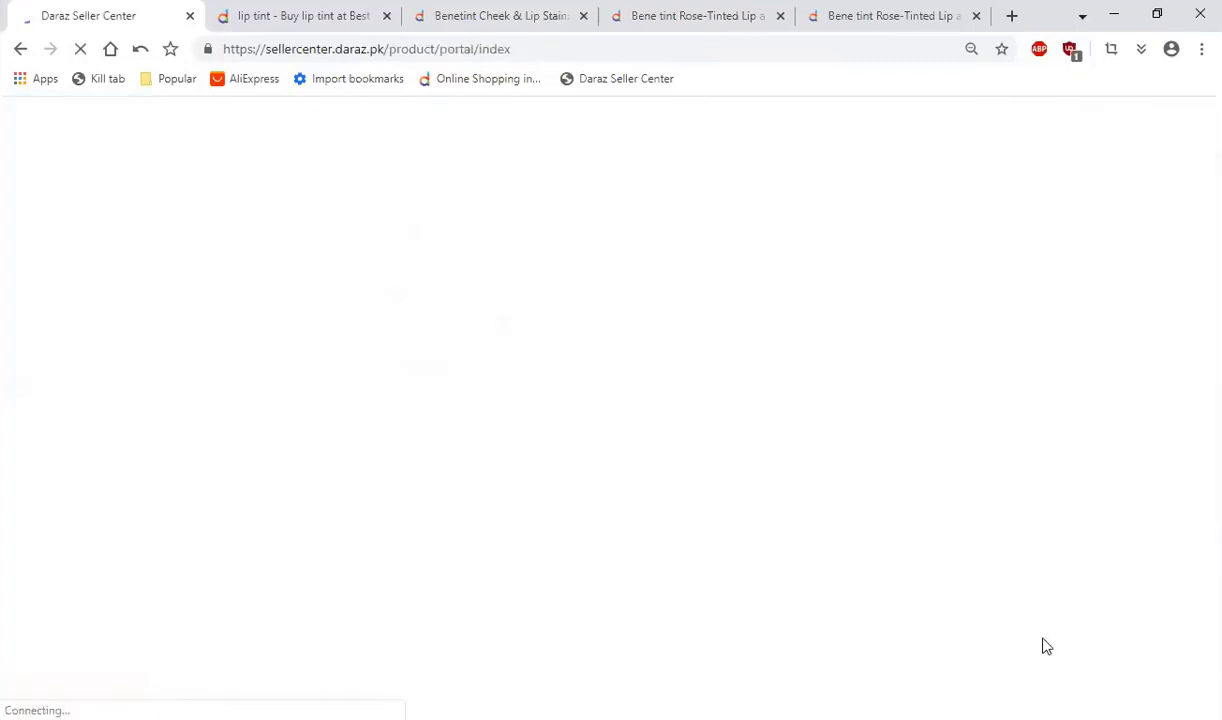